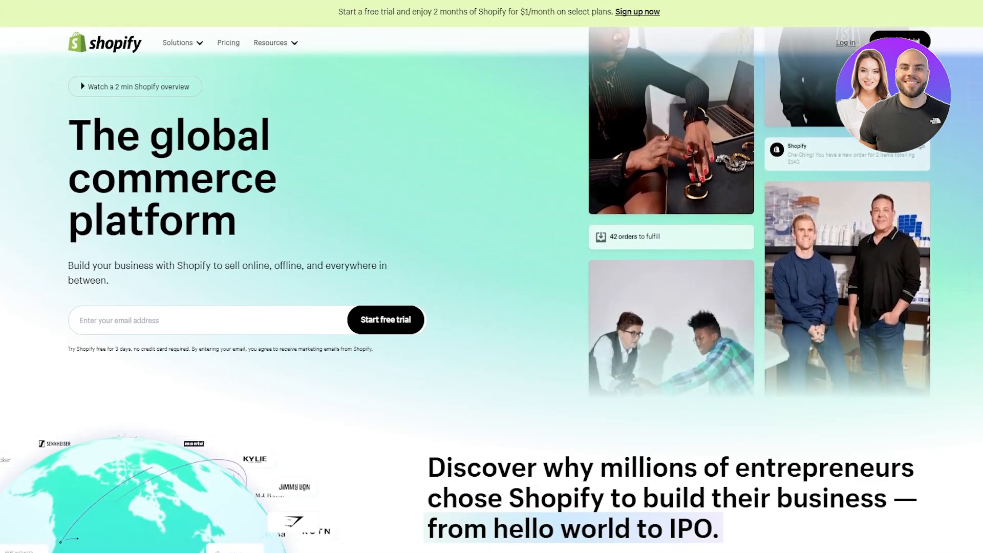
Step: Log in to Shopify and create another store, skipping all onboarding questions and choosing the first listed account
{"action": "left_click", "coordinate": [846, 43]}
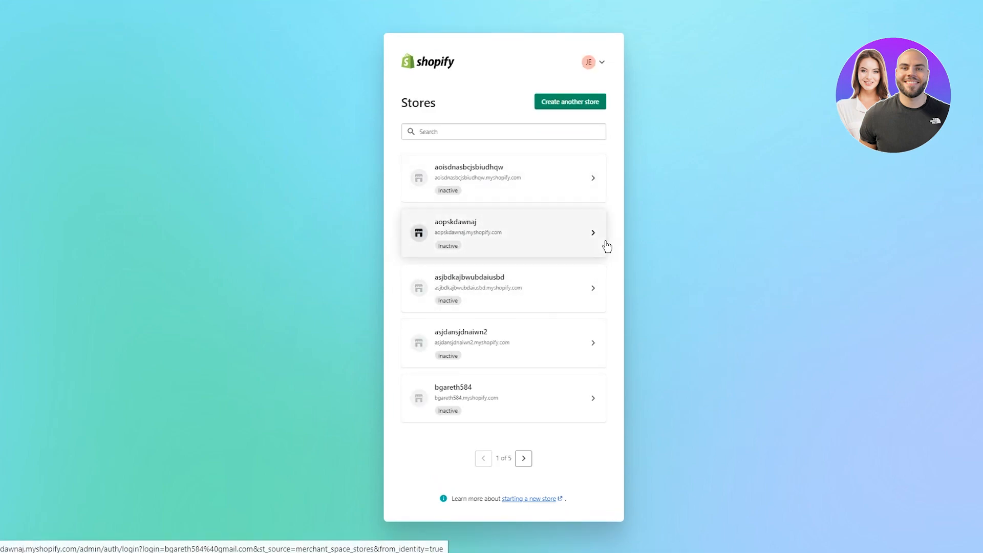
{"action": "left_click", "coordinate": [563, 105]}
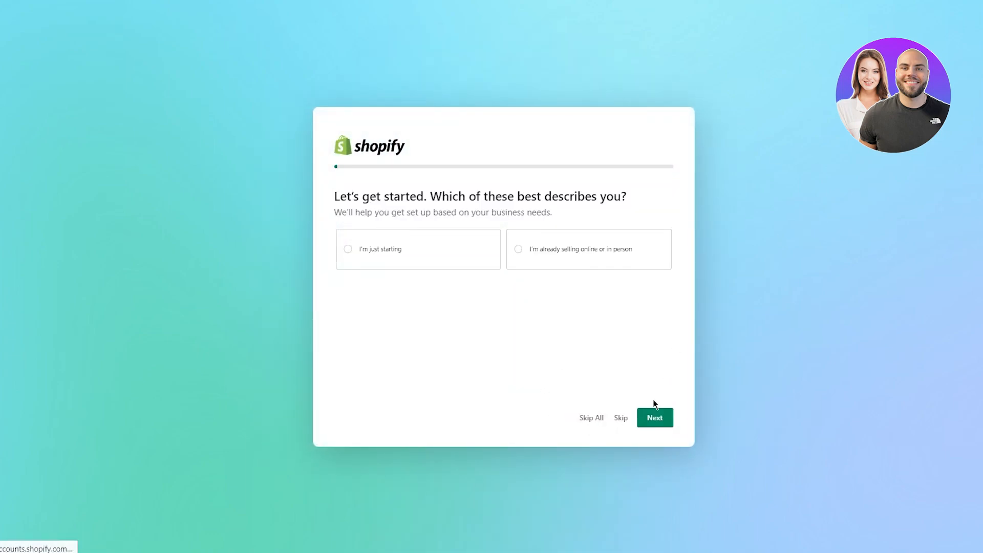
{"action": "left_click", "coordinate": [579, 417]}
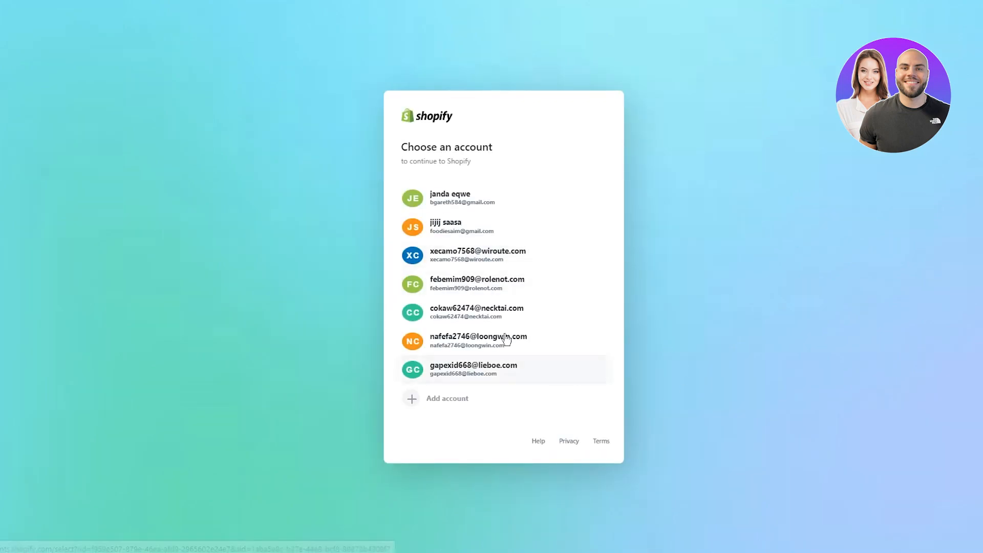
{"action": "left_click", "coordinate": [502, 204]}
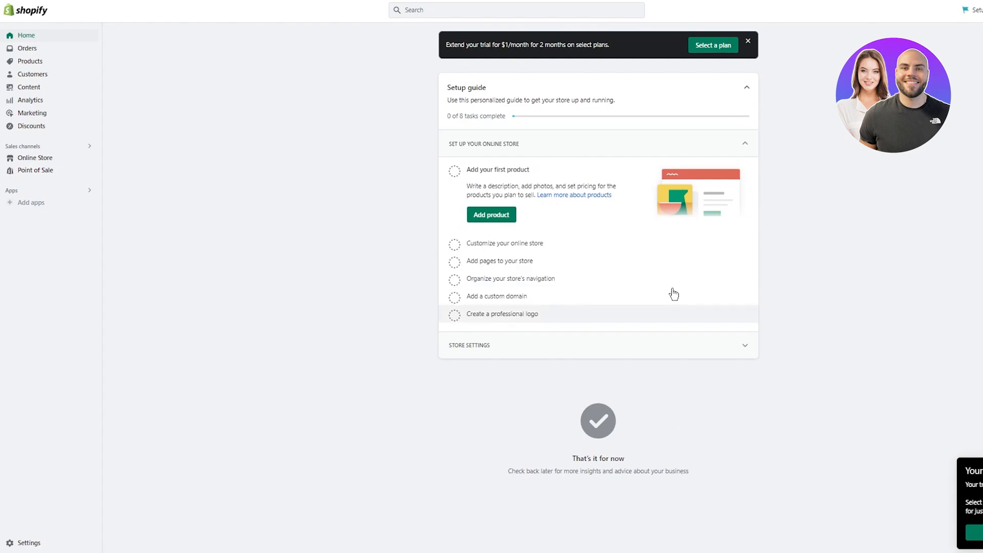
Step: Go to the online store's themes and install the default theme for the new store
{"action": "left_click", "coordinate": [34, 157]}
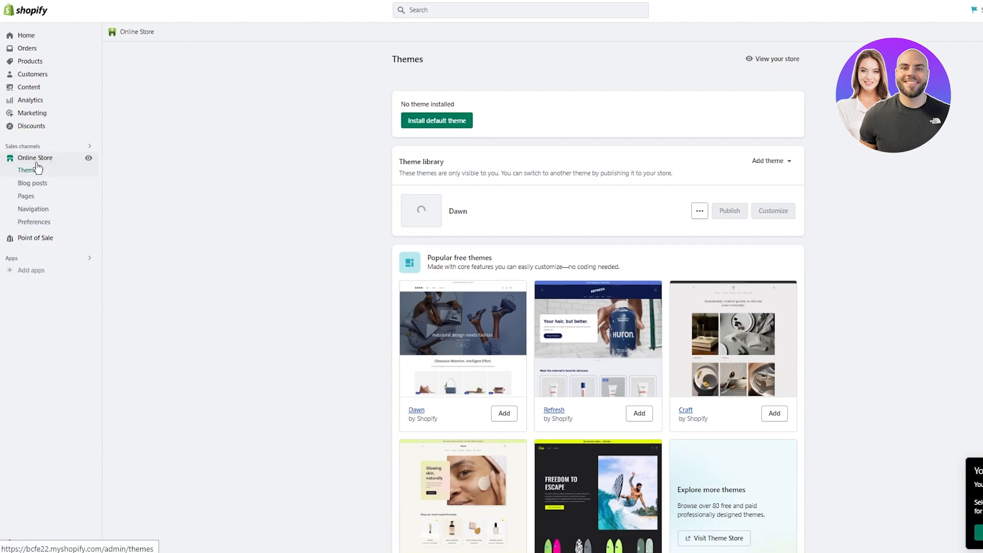
{"action": "scroll", "coordinate": [377, 189], "scroll_direction": "down", "scroll_amount": 1}
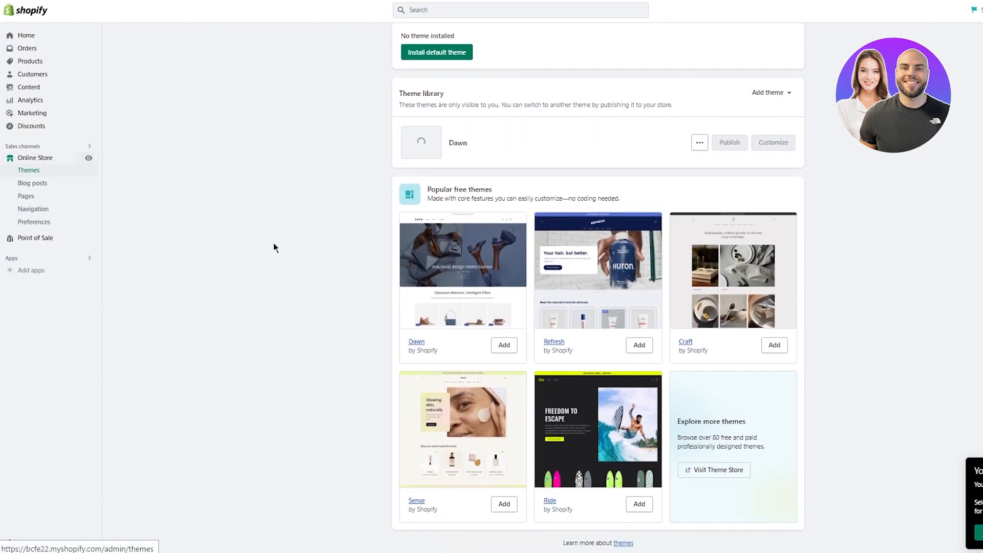
{"action": "scroll", "coordinate": [273, 238], "scroll_direction": "up", "scroll_amount": 1}
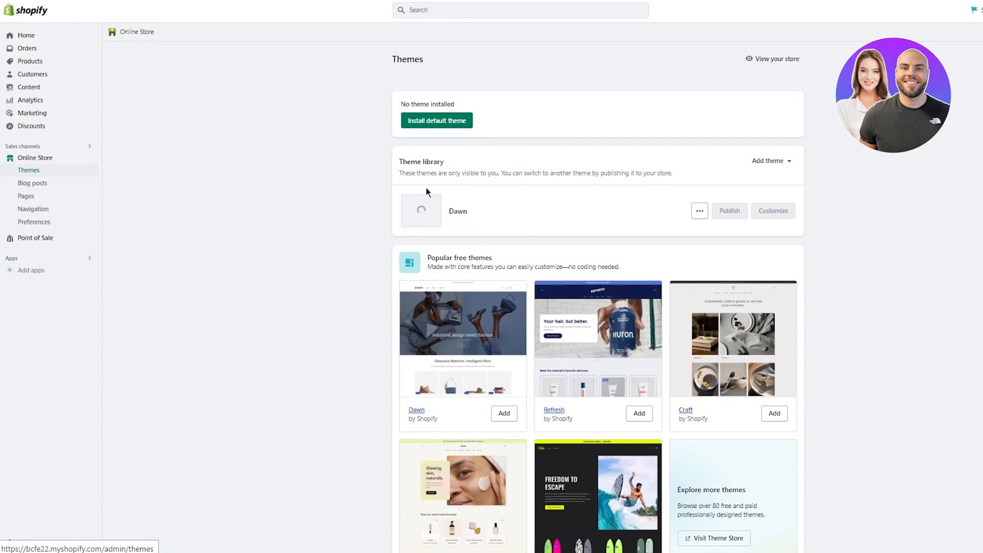
{"action": "left_click", "coordinate": [454, 120]}
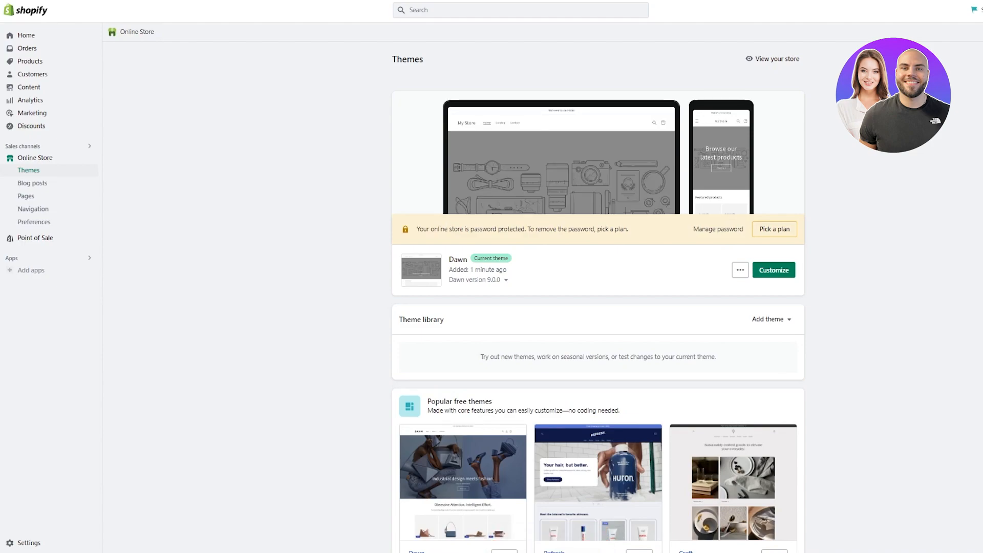
Step: Visit the Shopify Theme Store from the theme library's options for adding a theme
{"action": "left_click", "coordinate": [743, 272]}
{"action": "left_click", "coordinate": [746, 273]}
{"action": "left_click", "coordinate": [768, 321]}
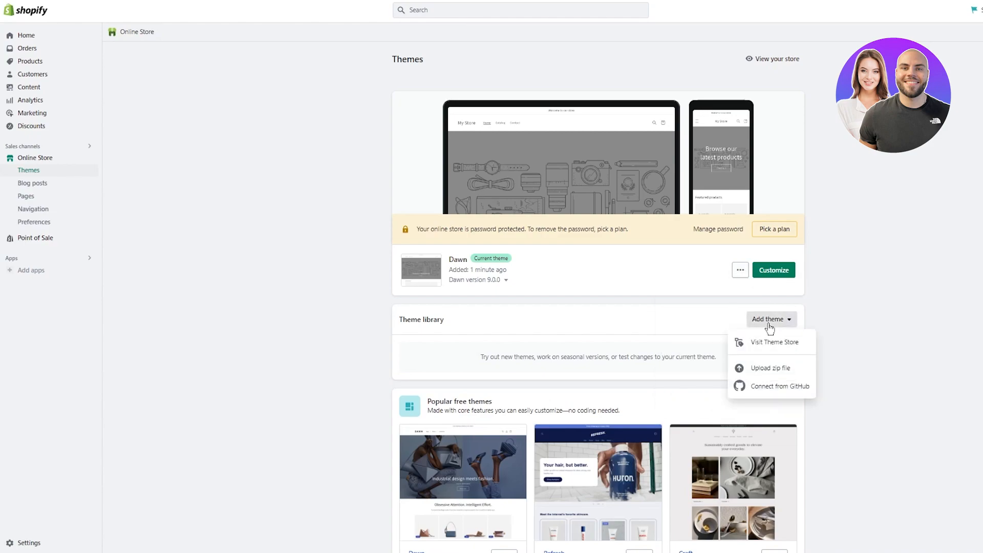
{"action": "left_click", "coordinate": [769, 321]}
{"action": "left_click", "coordinate": [768, 321]}
{"action": "left_click", "coordinate": [771, 342]}
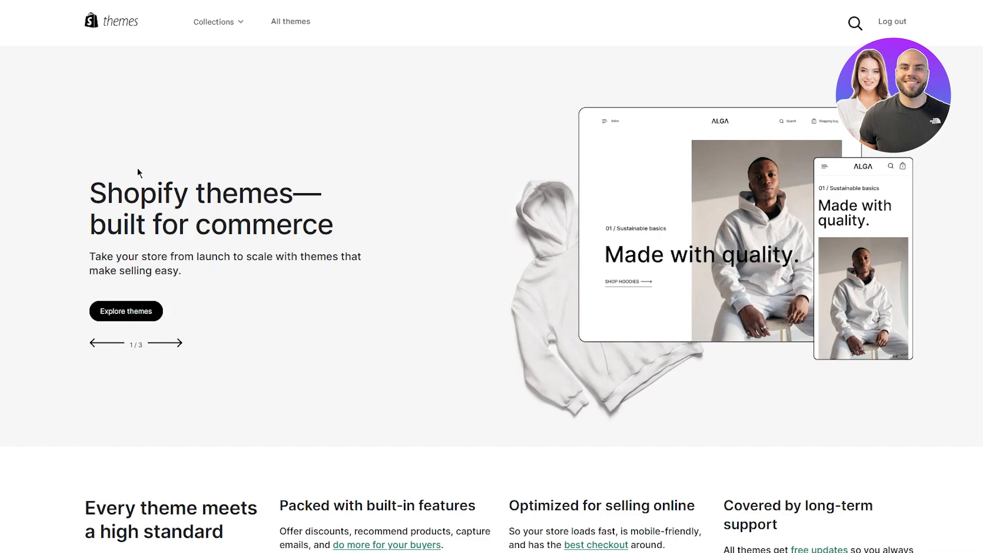
Step: Browse the Theme Store home page and compare the featured exclusive themes, their prices and their features
{"action": "left_click_drag", "start_coordinate": [74, 184], "coordinate": [401, 254]}
{"action": "left_click", "coordinate": [397, 232]}
{"action": "scroll", "coordinate": [566, 268], "scroll_direction": "down", "scroll_amount": 5}
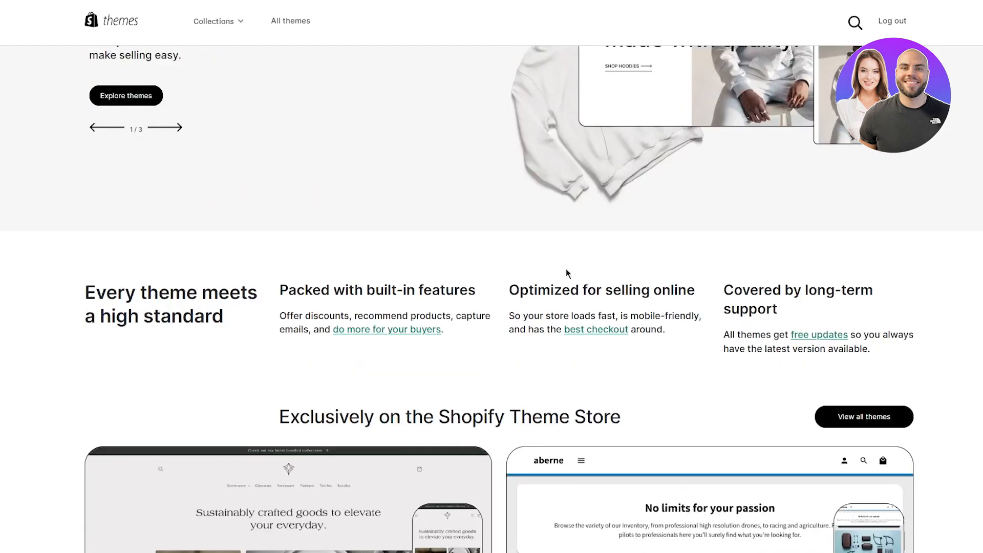
{"action": "scroll", "coordinate": [268, 296], "scroll_direction": "down", "scroll_amount": 15}
{"action": "scroll", "coordinate": [333, 284], "scroll_direction": "up", "scroll_amount": 14}
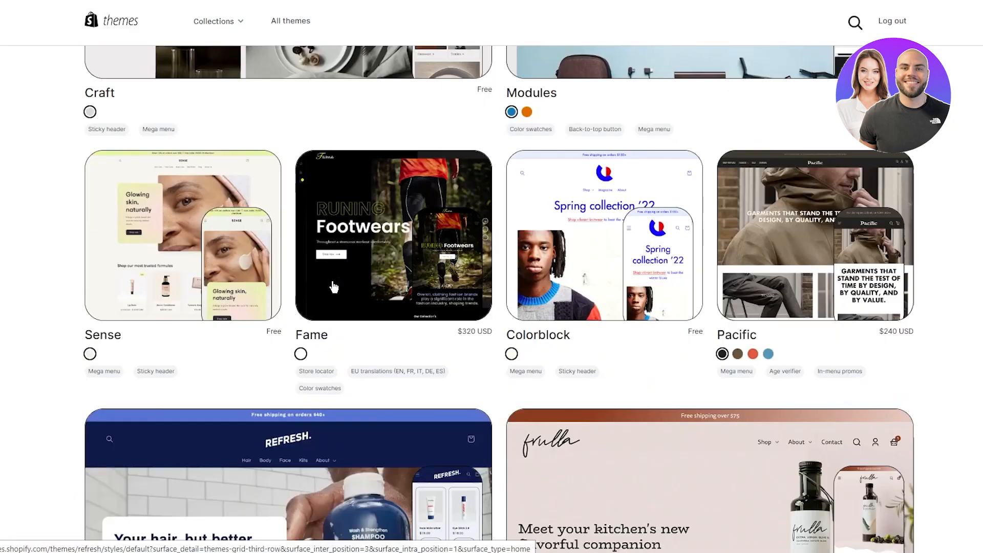
{"action": "scroll", "coordinate": [333, 287], "scroll_direction": "down", "scroll_amount": 6}
{"action": "scroll", "coordinate": [736, 297], "scroll_direction": "up", "scroll_amount": 10}
{"action": "left_click_drag", "start_coordinate": [279, 162], "coordinate": [721, 161]}
{"action": "left_click", "coordinate": [724, 161]}
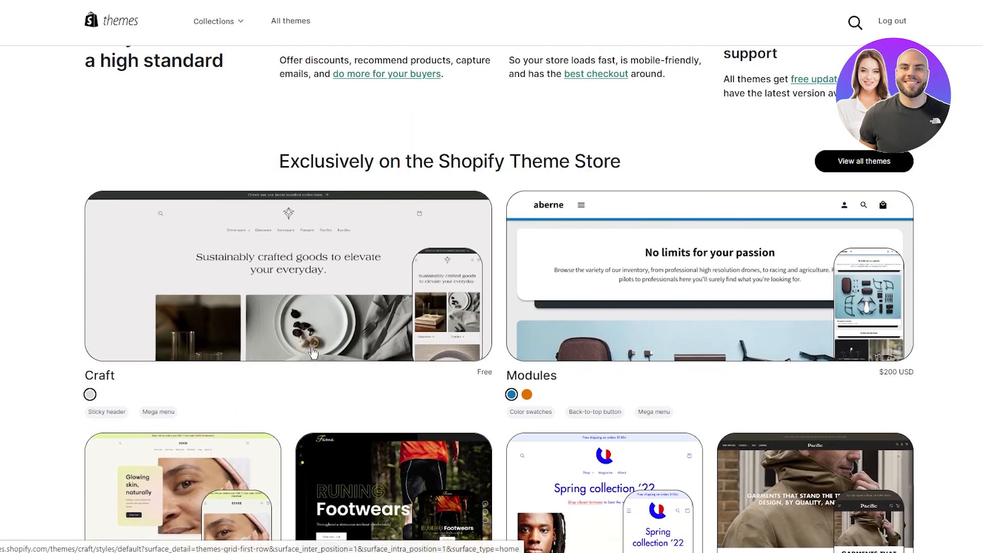
{"action": "scroll", "coordinate": [666, 332], "scroll_direction": "down", "scroll_amount": 7}
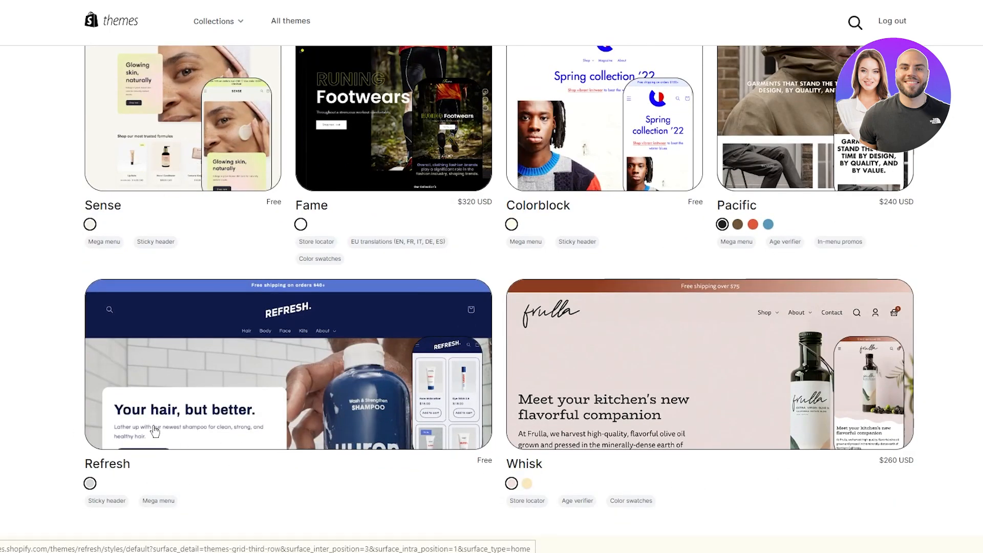
{"action": "scroll", "coordinate": [114, 424], "scroll_direction": "down", "scroll_amount": 6}
{"action": "scroll", "coordinate": [197, 318], "scroll_direction": "up", "scroll_amount": 15}
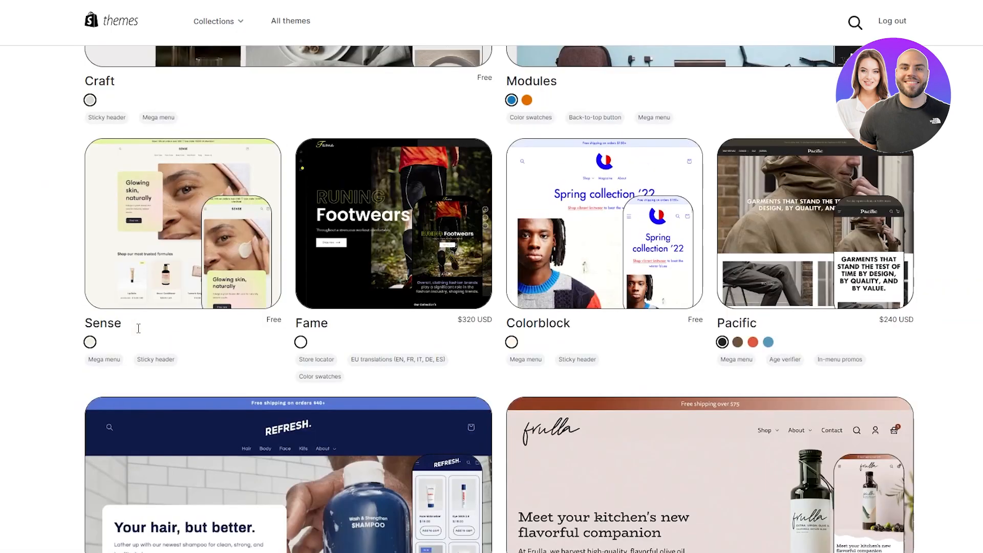
Step: Search the Theme Store for "refresh" and open the Refresh theme's page
{"action": "left_click", "coordinate": [855, 22]}
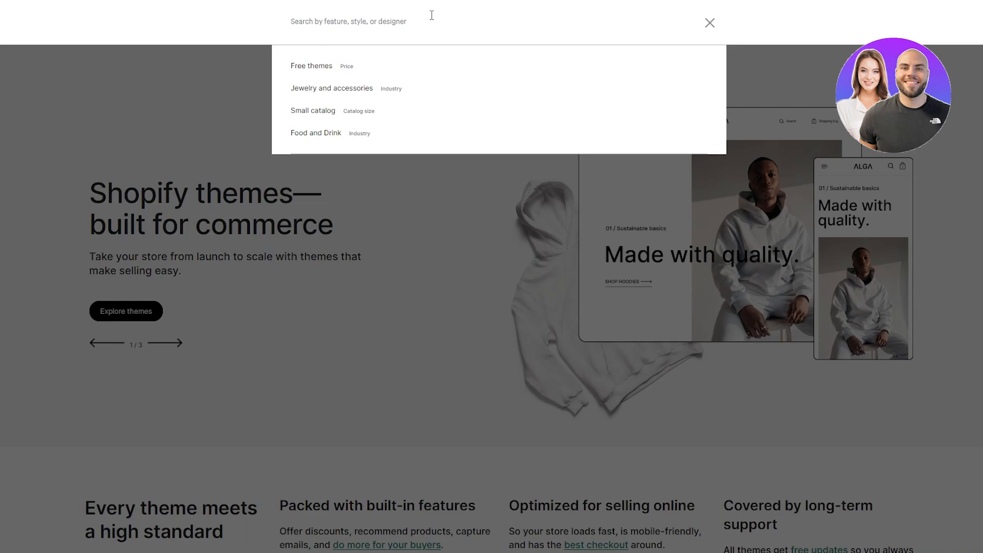
{"action": "type", "text": "refres"}
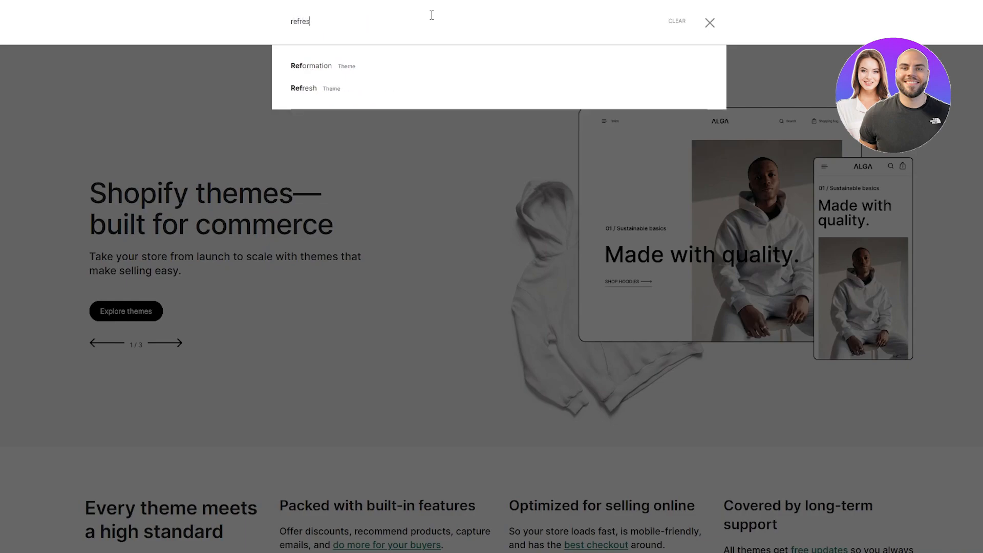
{"action": "type", "text": "h"}
{"action": "key", "text": "Return"}
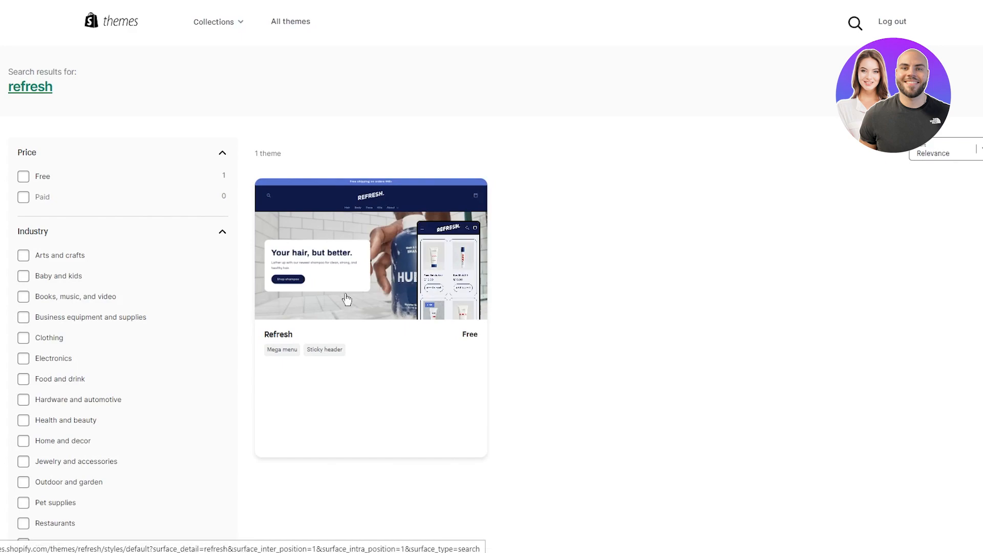
{"action": "left_click", "coordinate": [346, 297]}
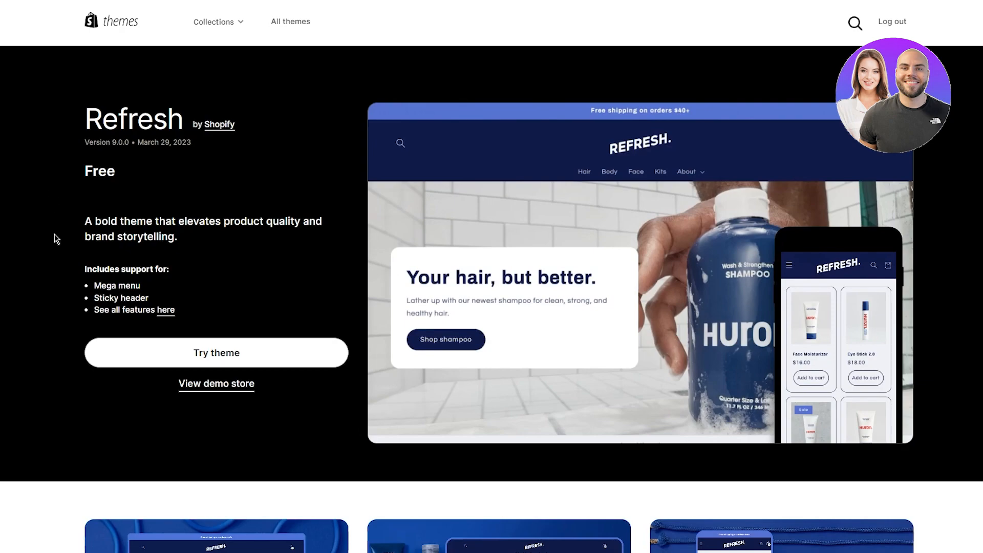
Step: Examine the Refresh theme's description, supported features, feature categories and the Theme Store promise on its page
{"action": "left_click_drag", "start_coordinate": [60, 209], "coordinate": [217, 247]}
{"action": "left_click", "coordinate": [216, 246]}
{"action": "scroll", "coordinate": [160, 292], "scroll_direction": "down", "scroll_amount": 2}
{"action": "left_click_drag", "start_coordinate": [72, 155], "coordinate": [208, 198]}
{"action": "left_click", "coordinate": [208, 198]}
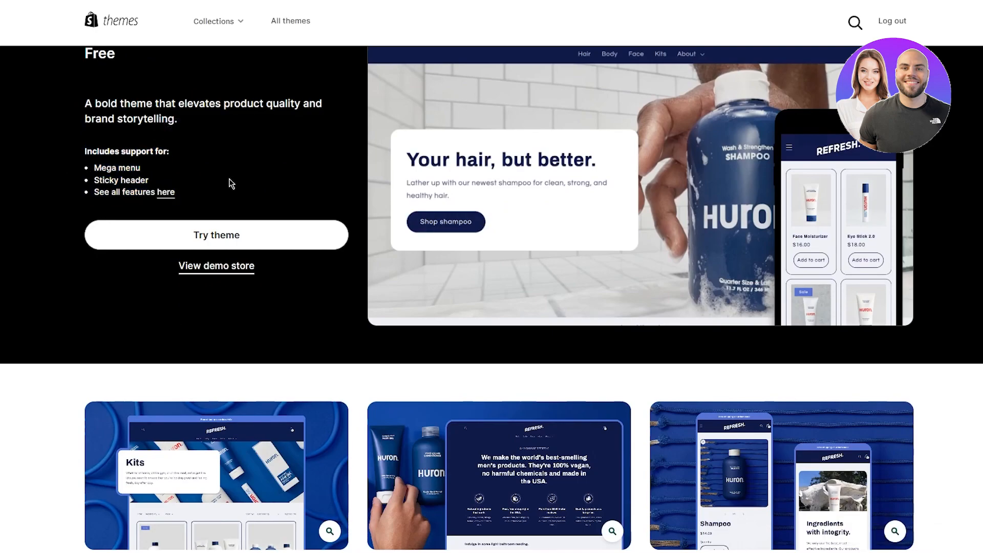
{"action": "scroll", "coordinate": [160, 193], "scroll_direction": "down", "scroll_amount": 3}
{"action": "scroll", "coordinate": [228, 137], "scroll_direction": "down", "scroll_amount": 5}
{"action": "scroll", "coordinate": [196, 169], "scroll_direction": "up", "scroll_amount": 3}
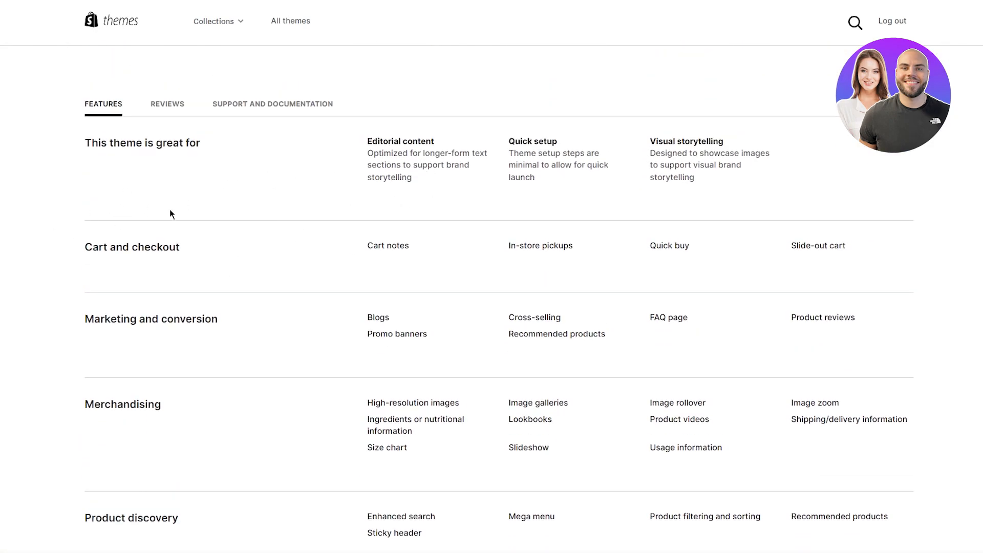
{"action": "left_click_drag", "start_coordinate": [83, 139], "coordinate": [318, 241]}
{"action": "left_click", "coordinate": [186, 196]}
{"action": "left_click_drag", "start_coordinate": [120, 263], "coordinate": [117, 346]}
{"action": "left_click", "coordinate": [118, 346]}
{"action": "scroll", "coordinate": [69, 352], "scroll_direction": "down", "scroll_amount": 6}
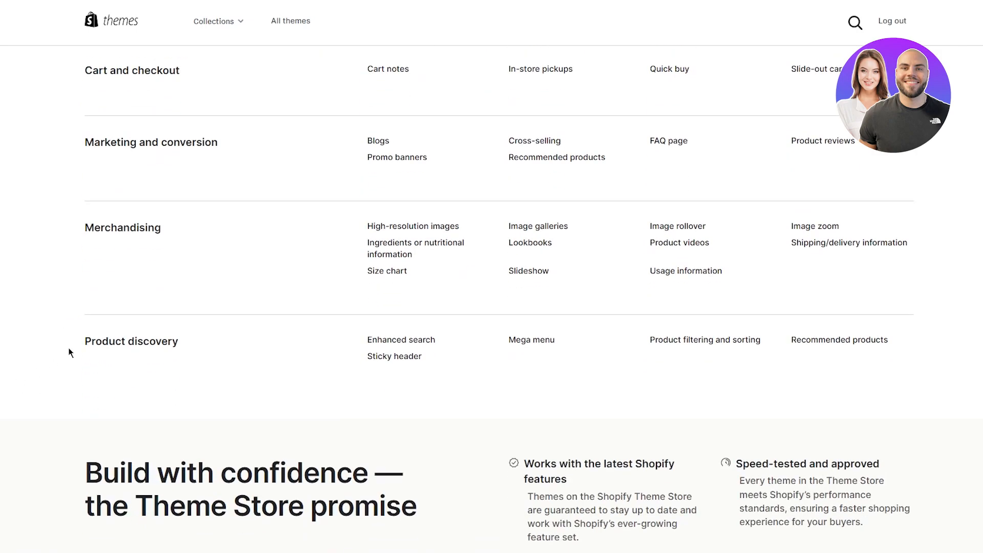
{"action": "left_click_drag", "start_coordinate": [83, 158], "coordinate": [432, 230]}
{"action": "left_click", "coordinate": [433, 230]}
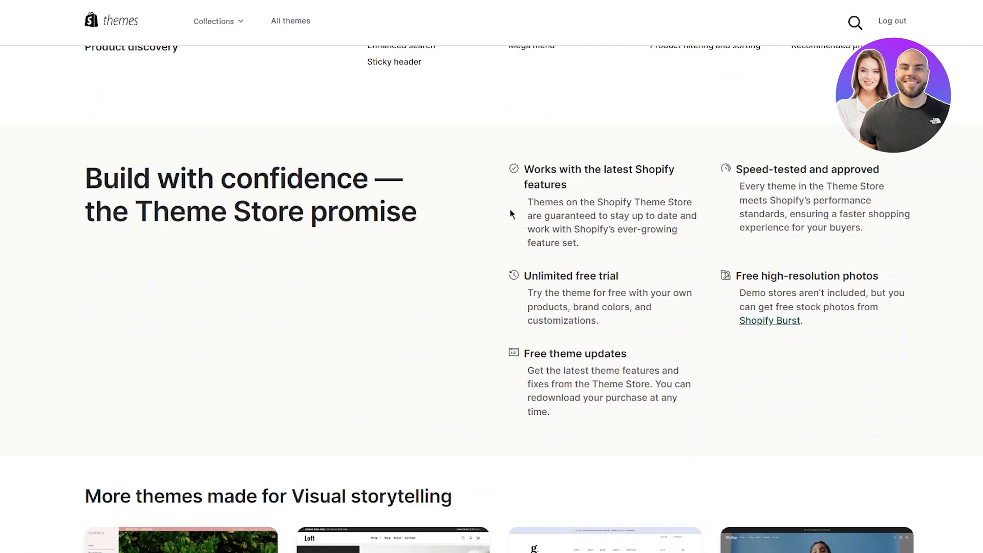
Step: Try the Refresh theme so that it is added to the store's theme library
{"action": "scroll", "coordinate": [510, 209], "scroll_direction": "down", "scroll_amount": 9}
{"action": "scroll", "coordinate": [514, 194], "scroll_direction": "up", "scroll_amount": 20}
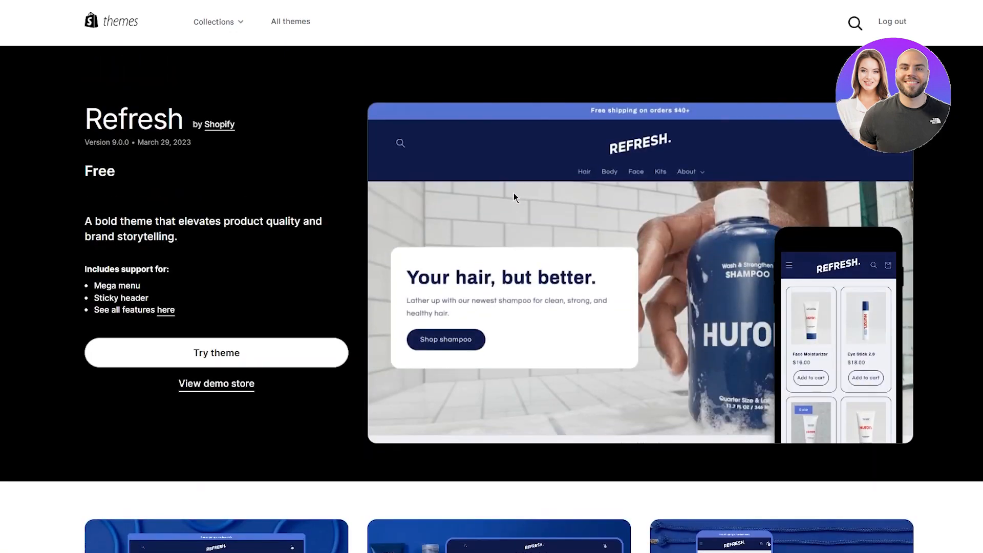
{"action": "left_click", "coordinate": [305, 349]}
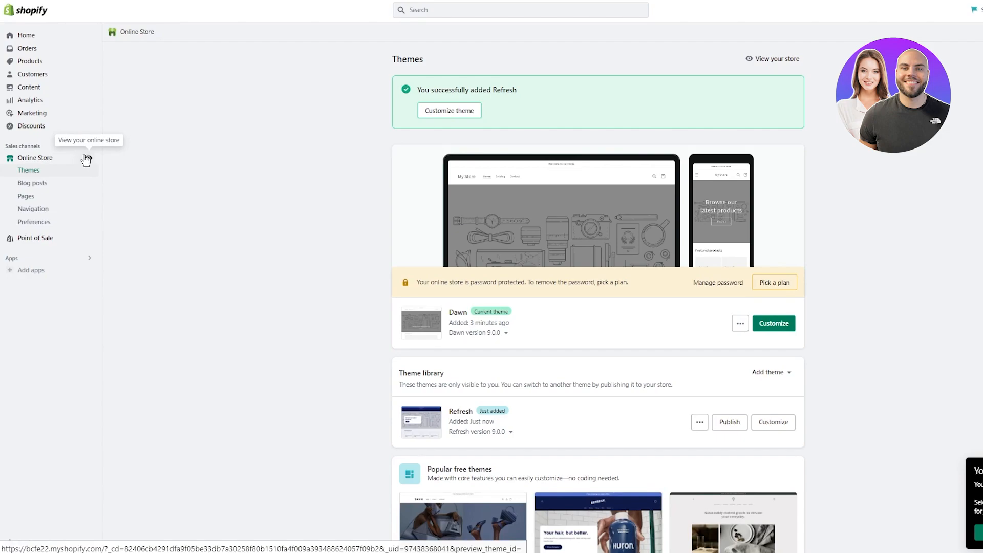
Step: Preview the live online store with its current Dawn theme, and return to the themes page in the admin
{"action": "left_click", "coordinate": [86, 158]}
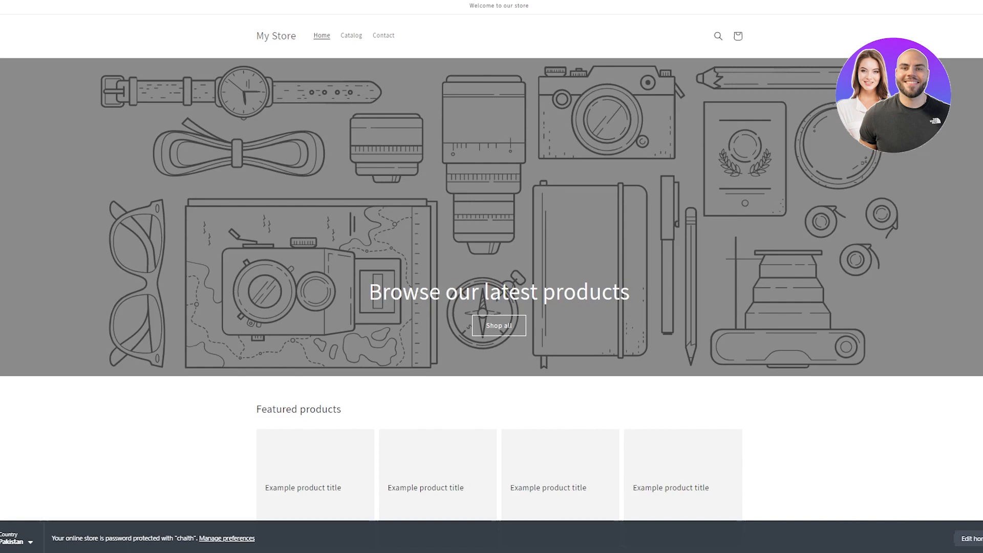
{"action": "scroll", "coordinate": [580, 324], "scroll_direction": "down", "scroll_amount": 4}
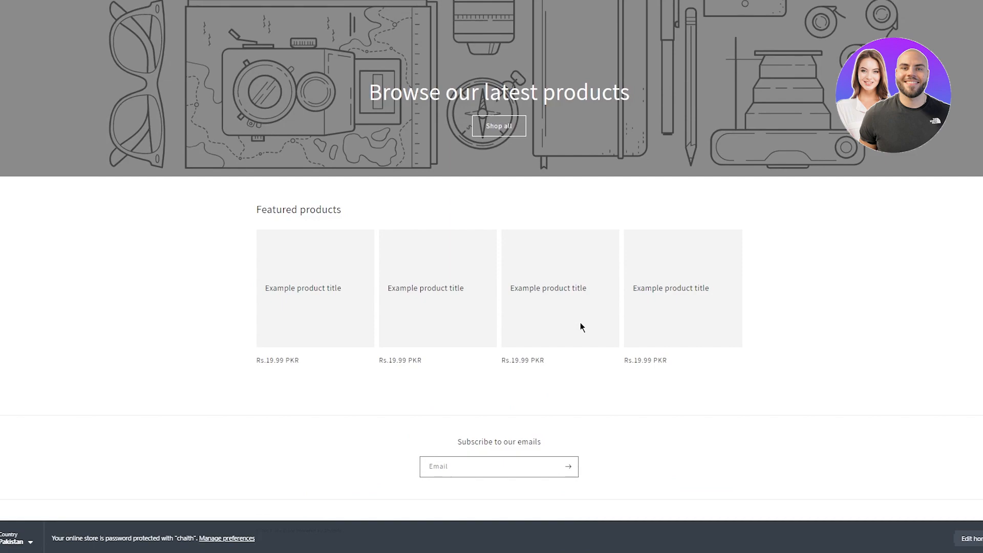
{"action": "scroll", "coordinate": [580, 323], "scroll_direction": "up", "scroll_amount": 4}
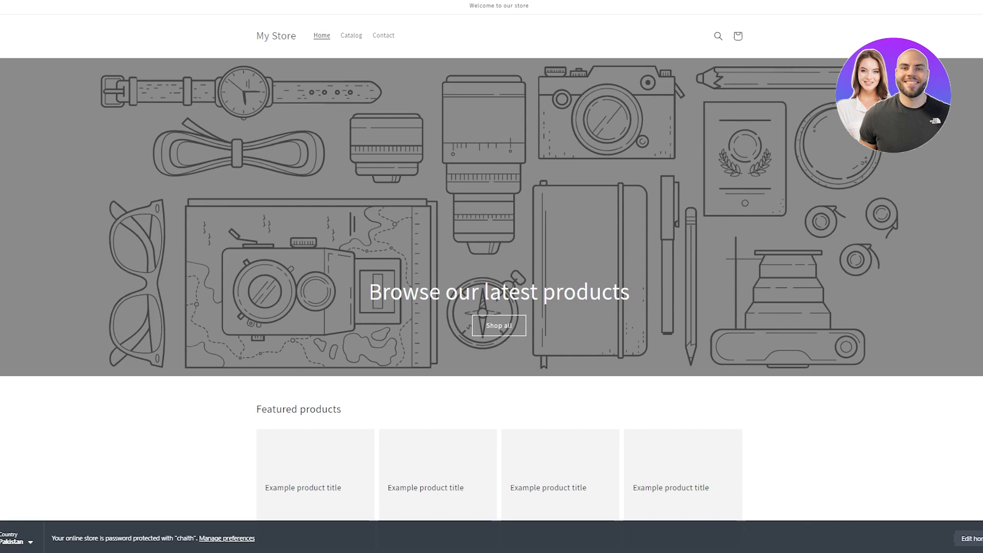
{"action": "left_click", "coordinate": [256, 1]}
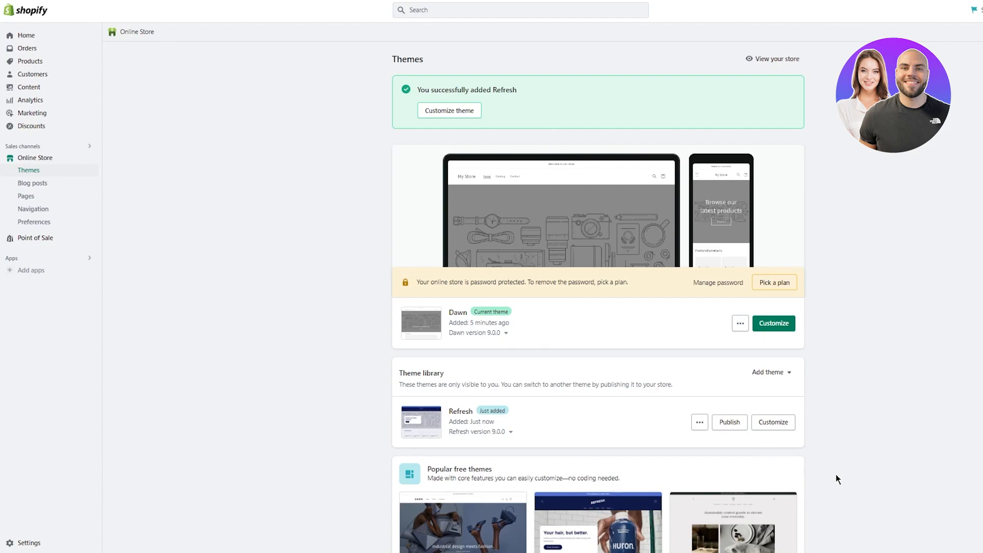
Step: Open the Refresh theme for customization and look over its home page down to the footer
{"action": "left_click", "coordinate": [756, 428]}
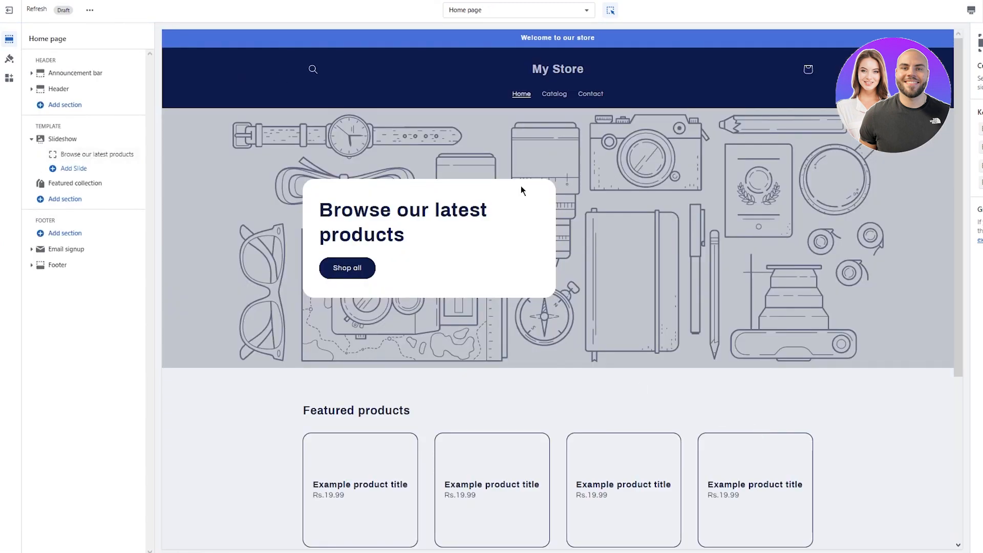
{"action": "scroll", "coordinate": [398, 227], "scroll_direction": "down", "scroll_amount": 5}
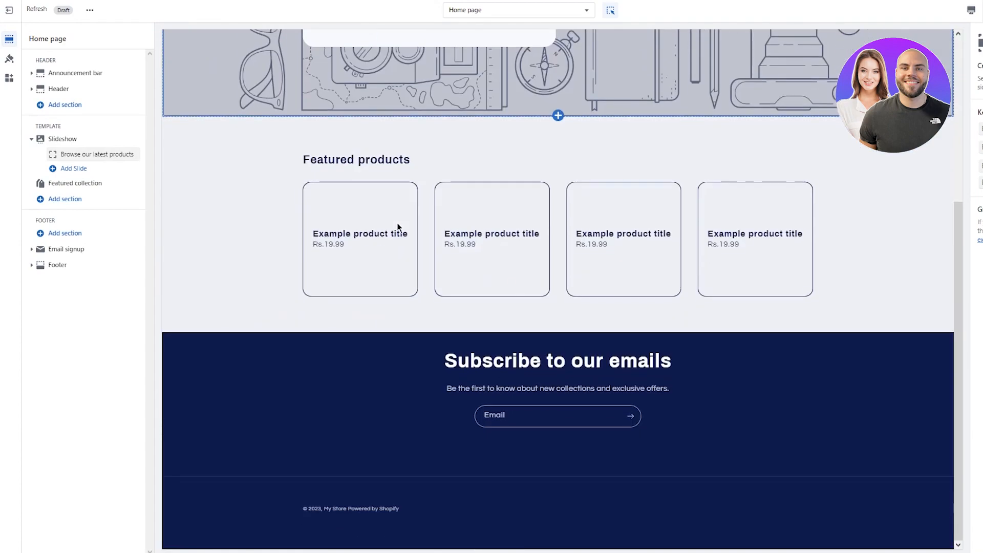
{"action": "scroll", "coordinate": [512, 226], "scroll_direction": "up", "scroll_amount": 5}
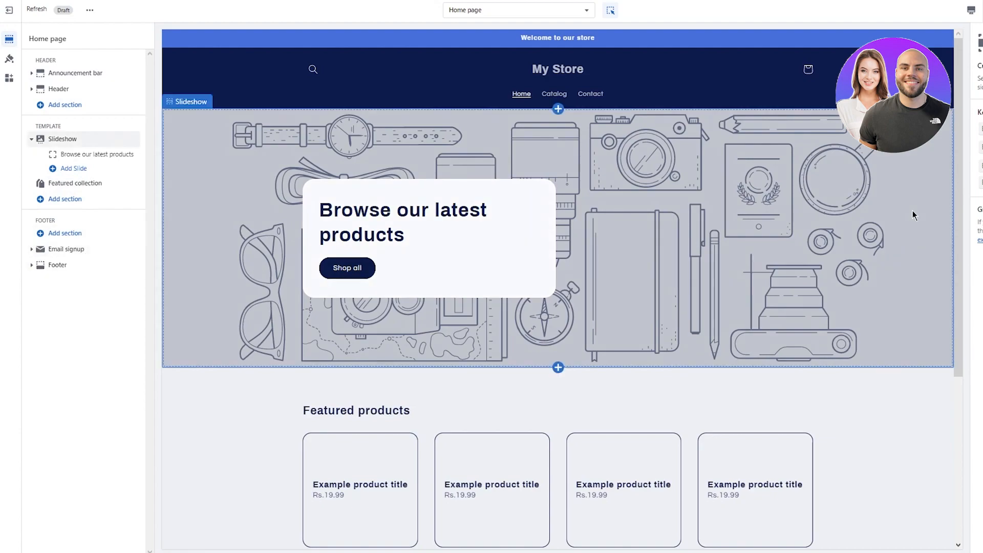
Step: Show the theme editor's list of store pages and templates and examine which ones can be customized
{"action": "left_click", "coordinate": [532, 13]}
{"action": "left_click", "coordinate": [527, 15]}
{"action": "left_click", "coordinate": [528, 15]}
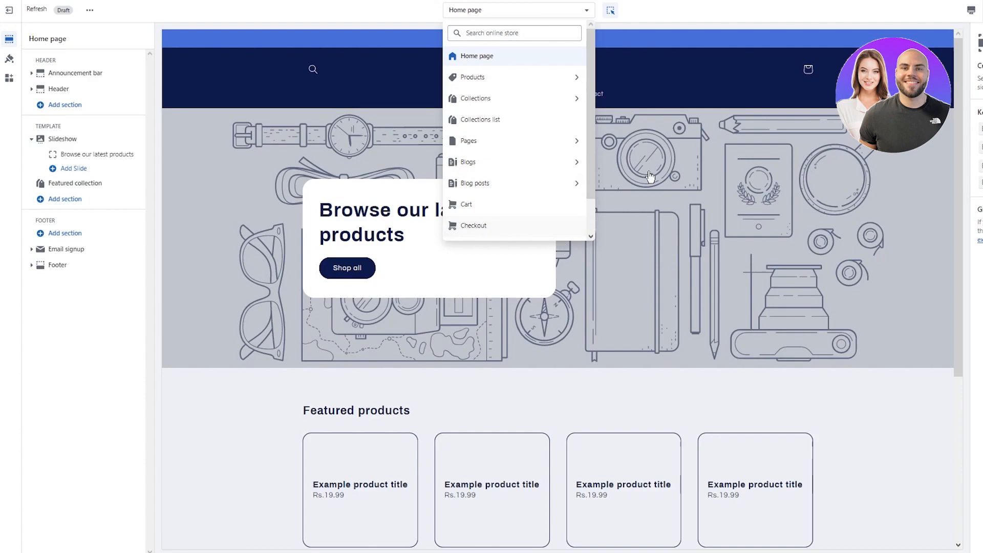
{"action": "left_click", "coordinate": [731, 11]}
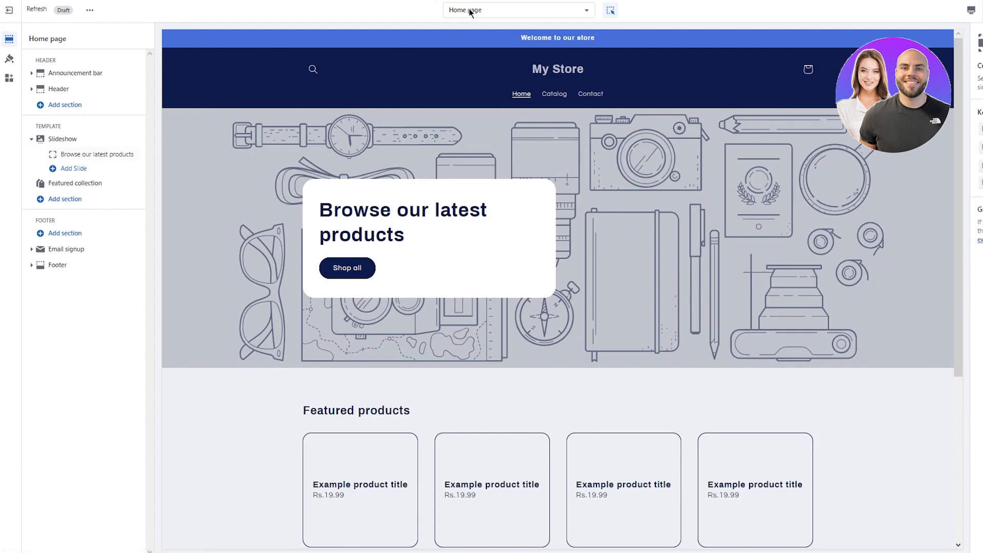
{"action": "left_click", "coordinate": [497, 10]}
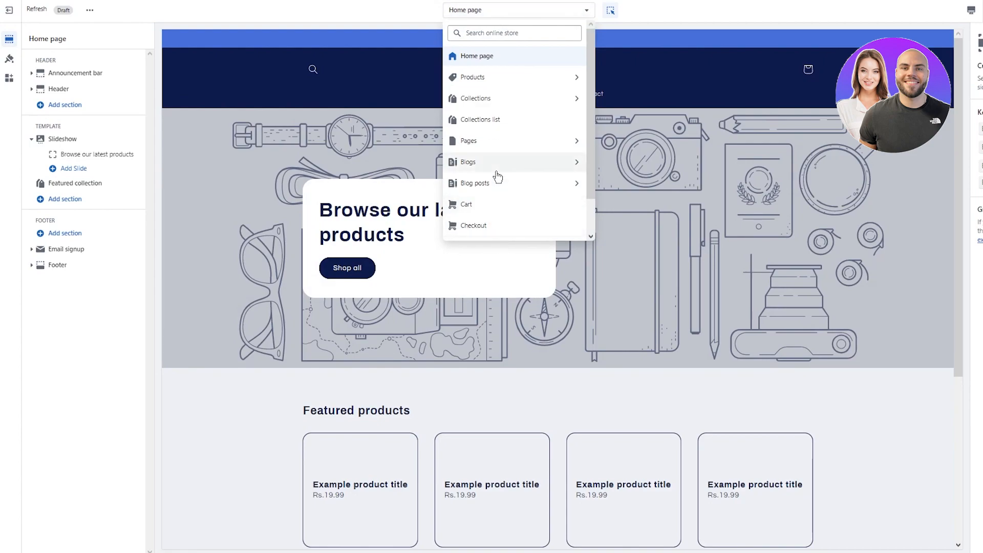
Step: Examine the 404, password, search and gift card templates grouped under Others, and close the template list
{"action": "scroll", "coordinate": [499, 175], "scroll_direction": "down", "scroll_amount": 2}
{"action": "left_click", "coordinate": [503, 231]}
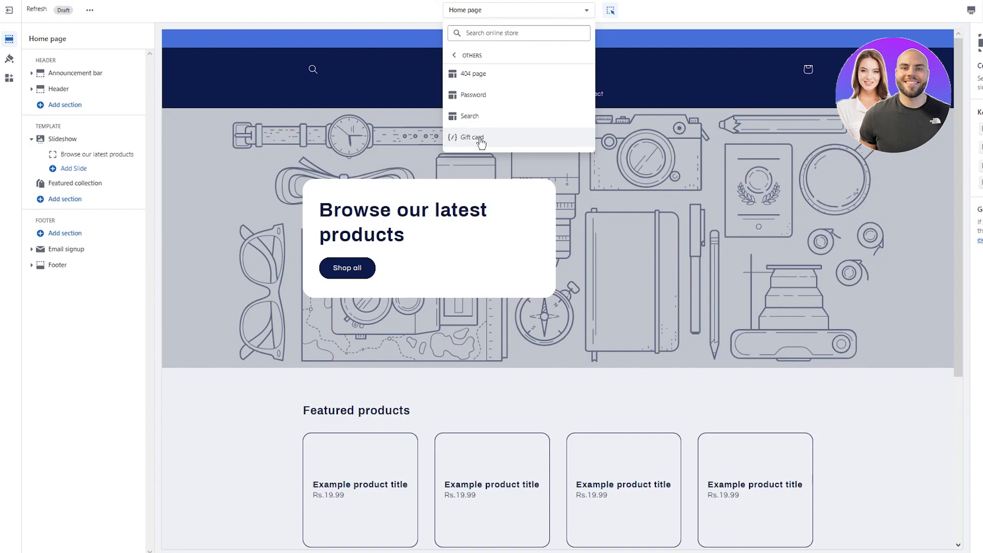
{"action": "left_click", "coordinate": [314, 11]}
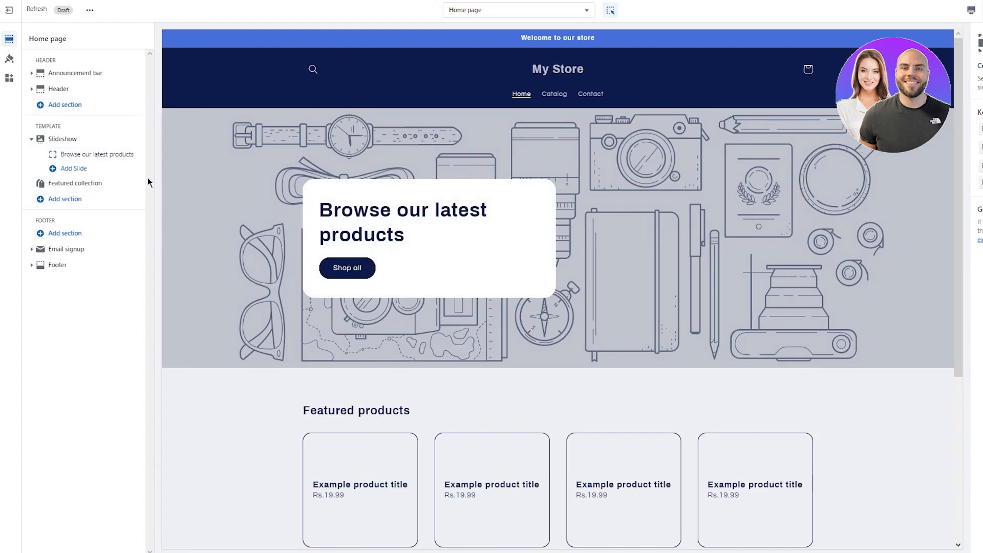
Step: Show the theme settings and examine the border and shadow options for buttons and content containers
{"action": "left_click", "coordinate": [10, 59]}
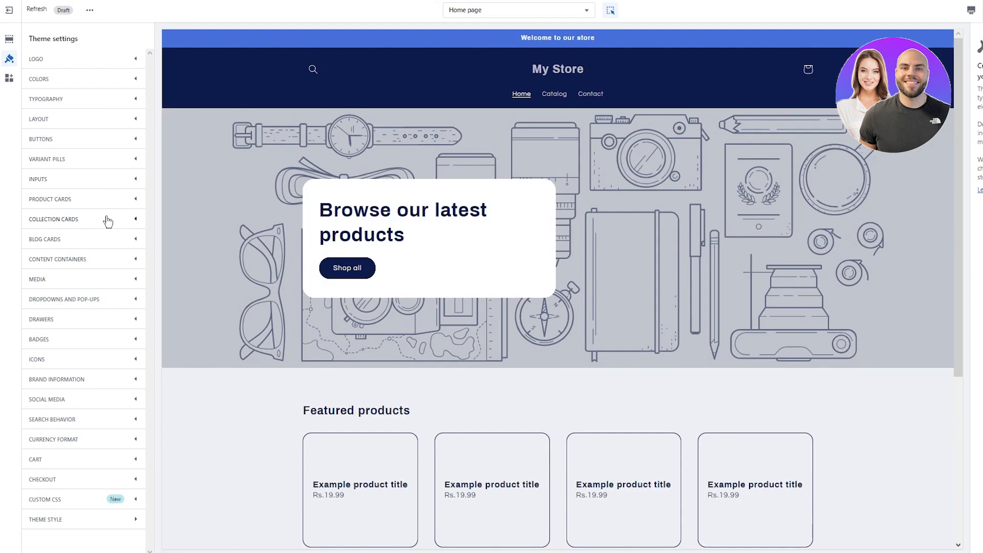
{"action": "left_click", "coordinate": [460, 224]}
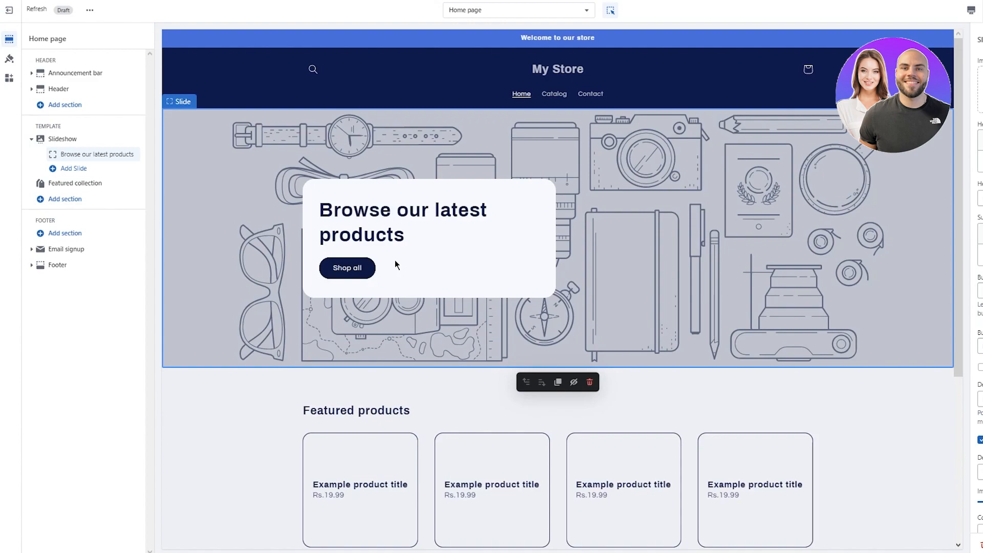
{"action": "left_click", "coordinate": [11, 59]}
{"action": "left_click", "coordinate": [83, 139]}
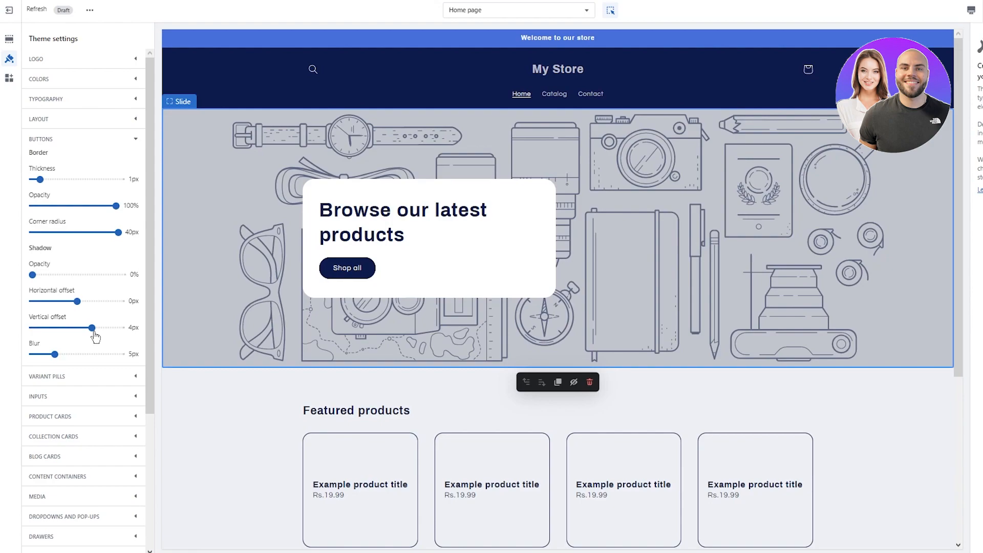
{"action": "left_click", "coordinate": [118, 139]}
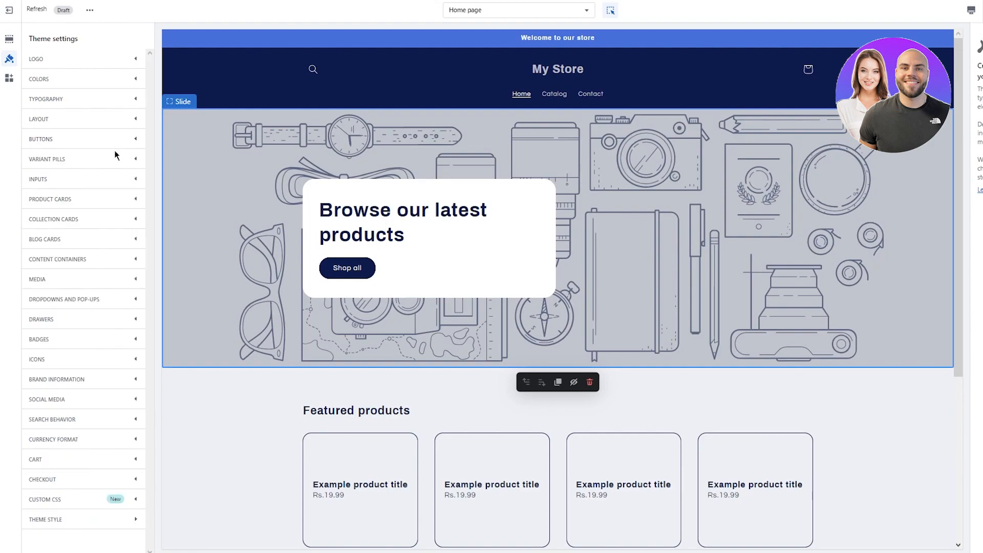
{"action": "left_click", "coordinate": [91, 259]}
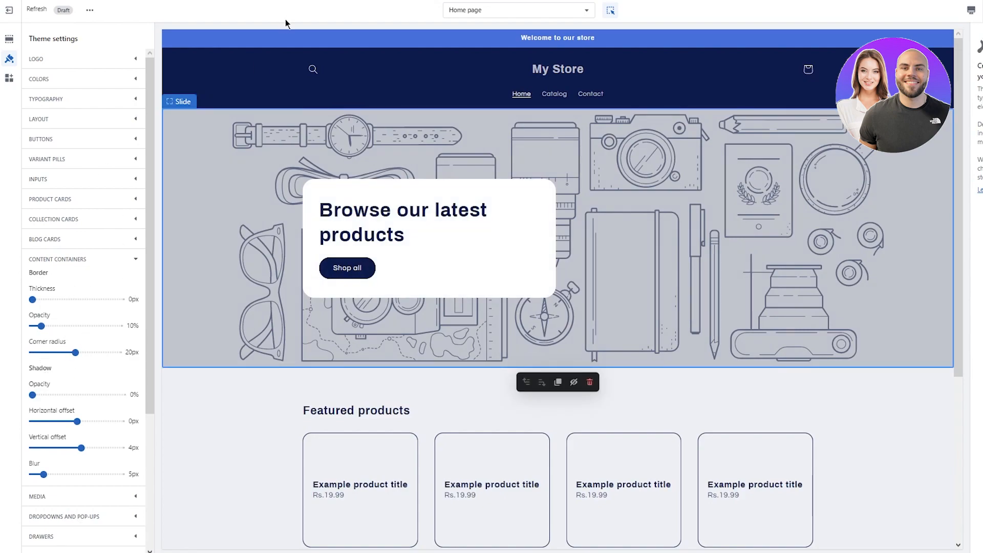
{"action": "left_click", "coordinate": [121, 262]}
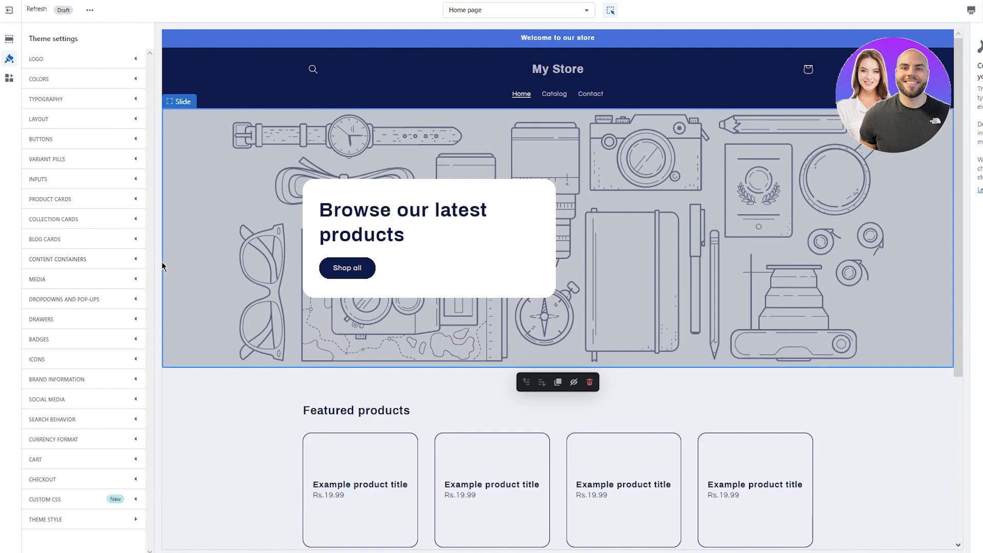
Step: Examine the cart type options in the theme settings without changing them, and select the header in the home page preview
{"action": "left_click", "coordinate": [92, 459]}
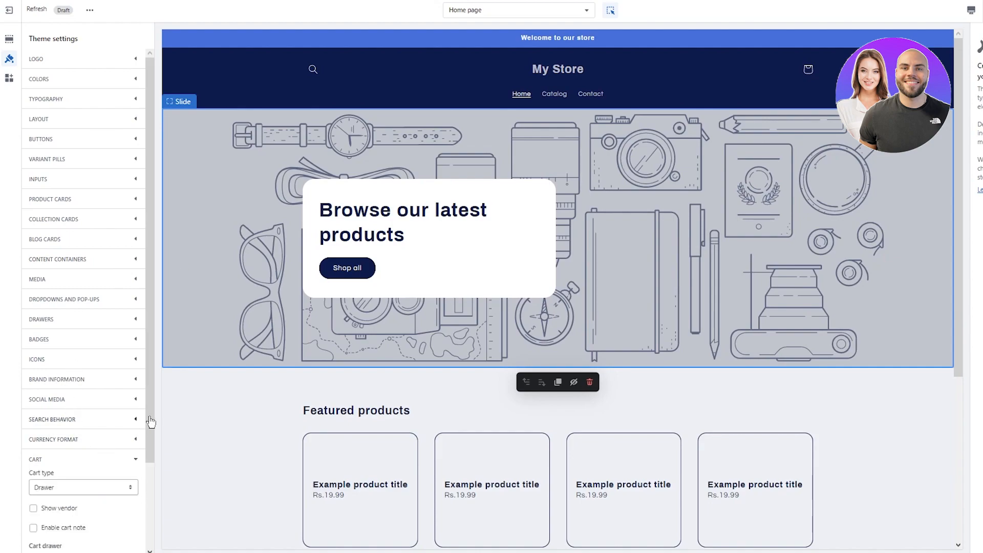
{"action": "scroll", "coordinate": [102, 379], "scroll_direction": "down", "scroll_amount": 2}
{"action": "left_click", "coordinate": [103, 381]}
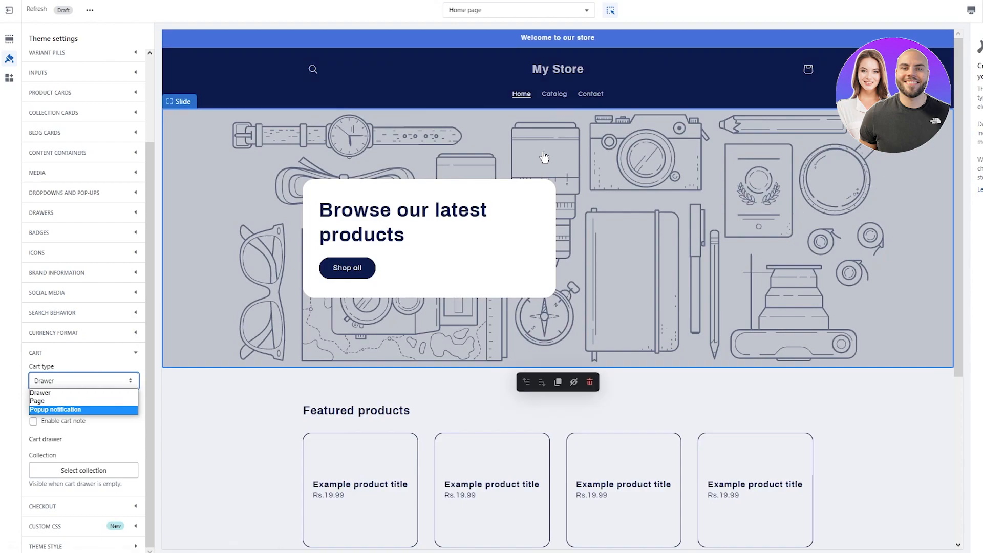
{"action": "left_click", "coordinate": [185, 73]}
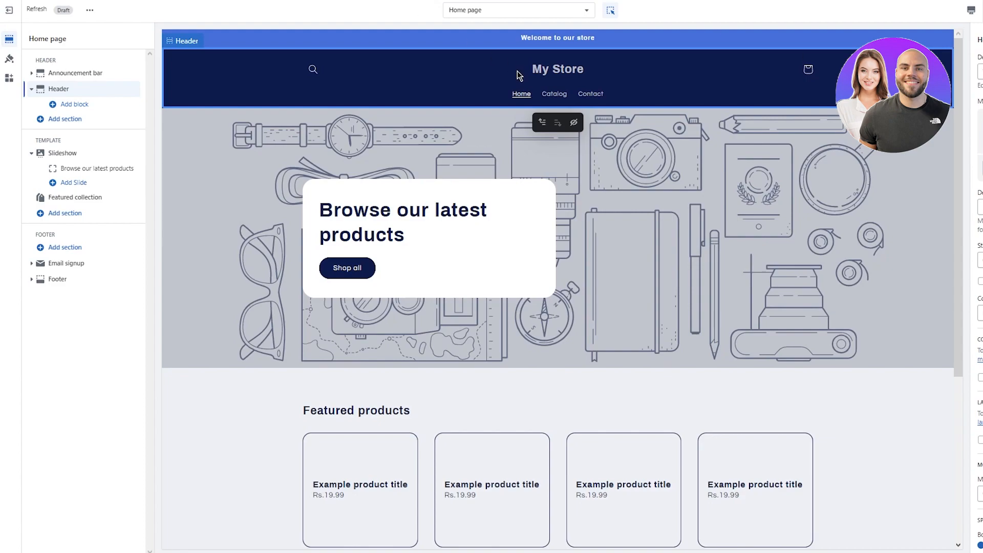
{"action": "left_click", "coordinate": [560, 97]}
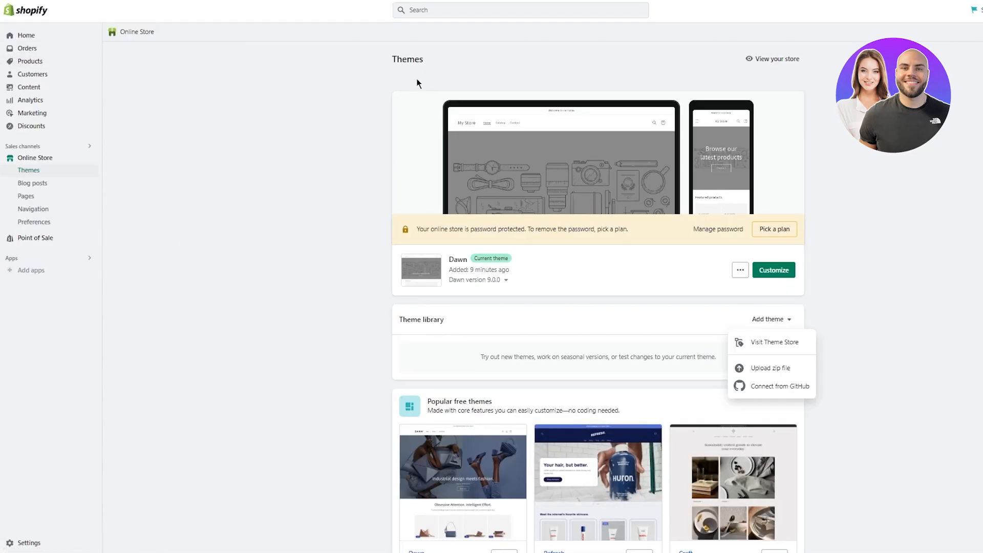
Step: Go to the store's products in the admin and look at the App Store's page for finding products to sell
{"action": "left_click", "coordinate": [867, 304]}
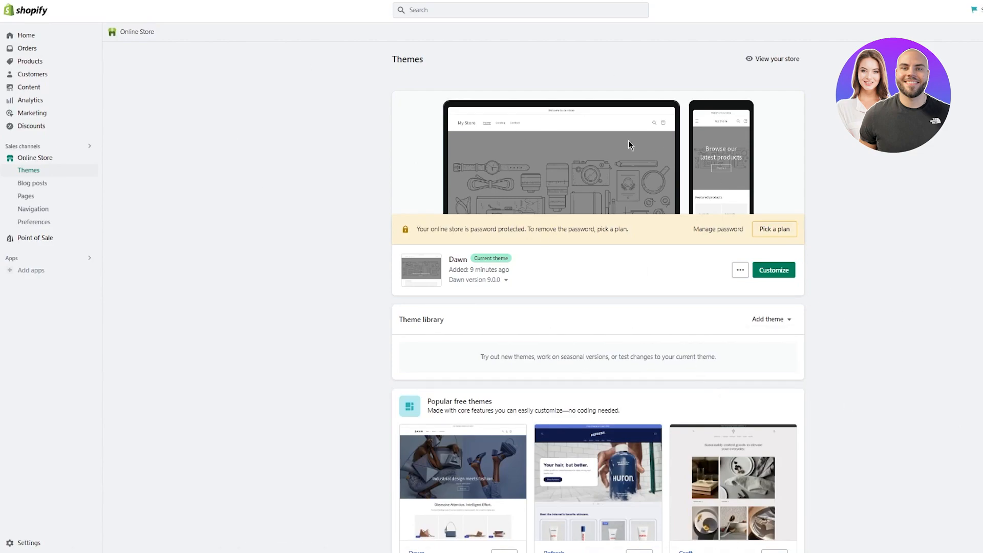
{"action": "left_click", "coordinate": [30, 64]}
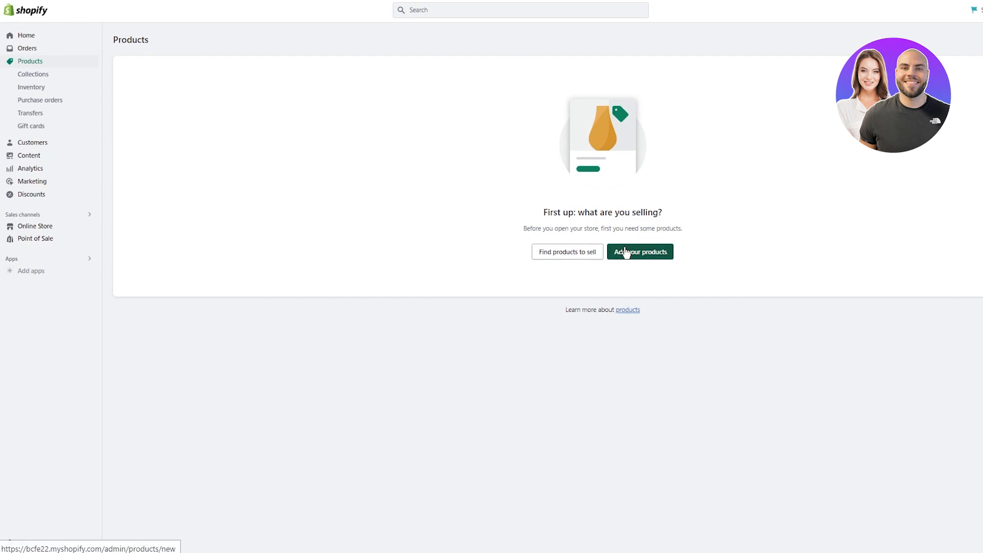
{"action": "left_click", "coordinate": [562, 252]}
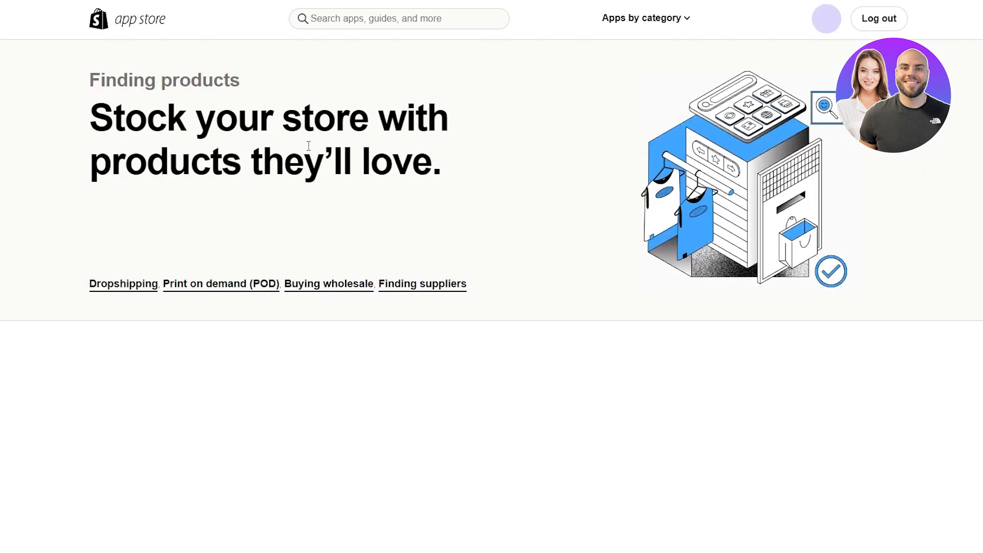
{"action": "scroll", "coordinate": [153, 184], "scroll_direction": "down", "scroll_amount": 3}
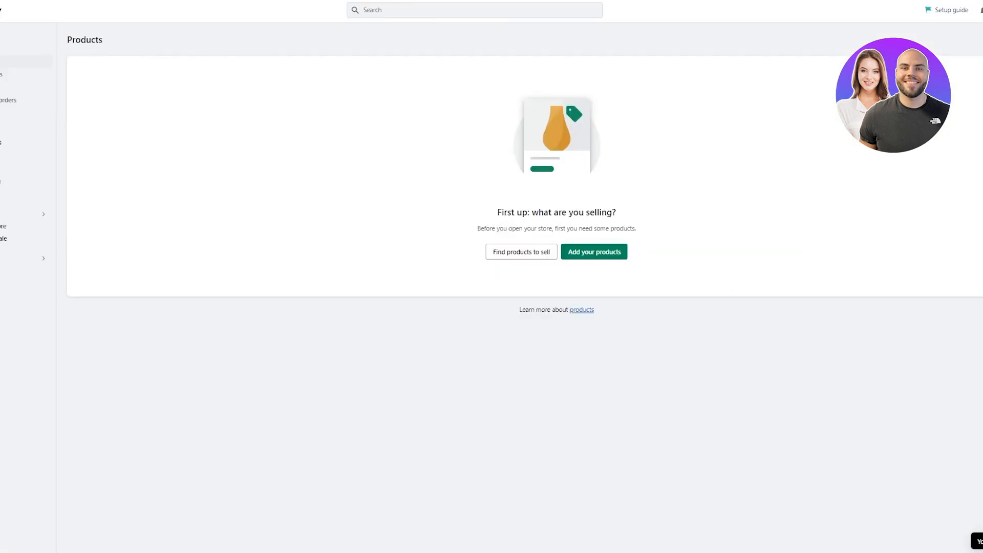
Step: Start adding a new product and title it "Pink T Shirt"
{"action": "left_click", "coordinate": [576, 255]}
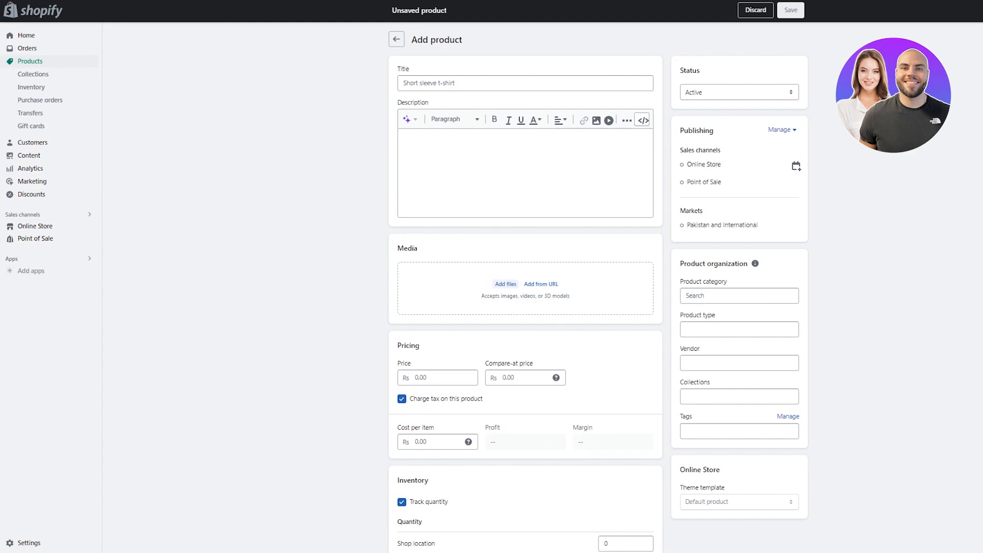
{"action": "left_click", "coordinate": [425, 82]}
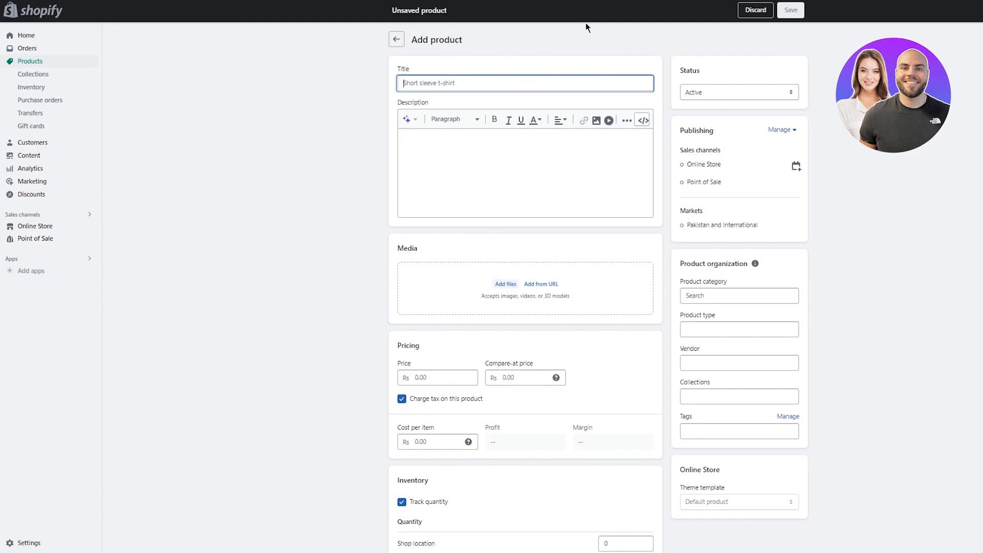
{"action": "type", "text": "P"}
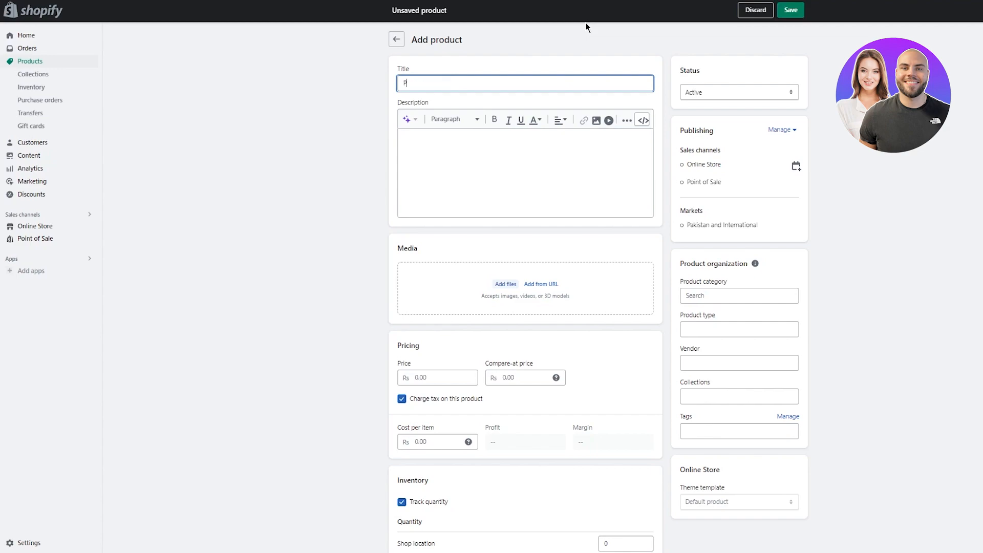
{"action": "type", "text": "ink T Shirt"}
Step: Enter the product description "hey this is a premium cotton pink tee and it looks amazing"
{"action": "left_click", "coordinate": [571, 136]}
{"action": "type", "text": "hey this is a pre"}
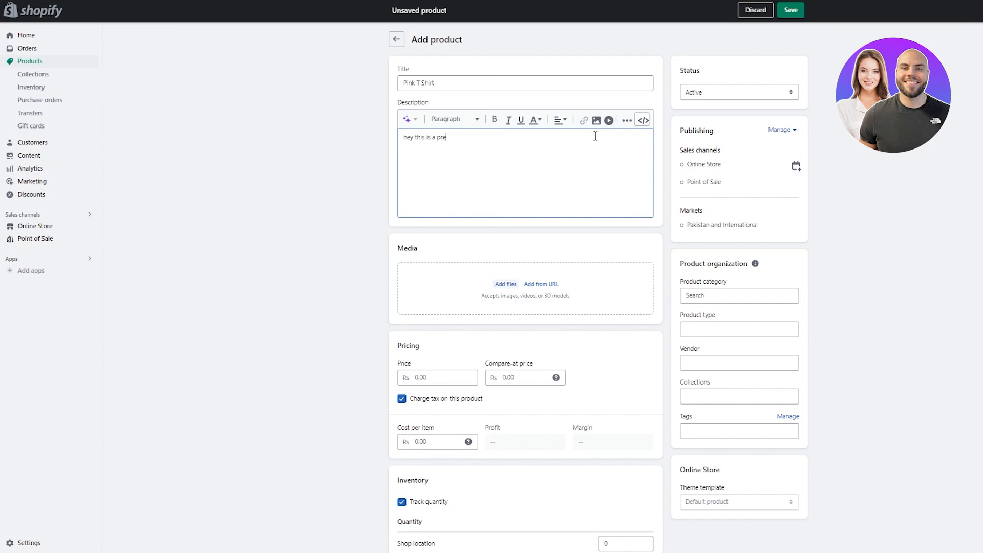
{"action": "type", "text": "mium cotton p"}
{"action": "type", "text": "ink tee an"}
{"action": "type", "text": "d it looks a"}
{"action": "type", "text": "mazing"}
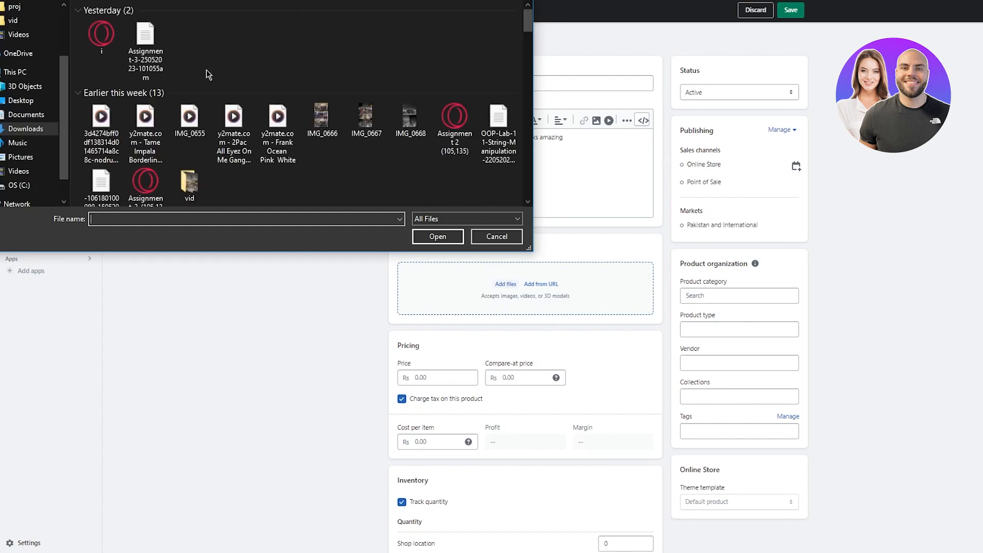
Step: Upload the photo of a person in a pink T-shirt from the Downloads folder as the product's media
{"action": "scroll", "coordinate": [321, 91], "scroll_direction": "down", "scroll_amount": 5}
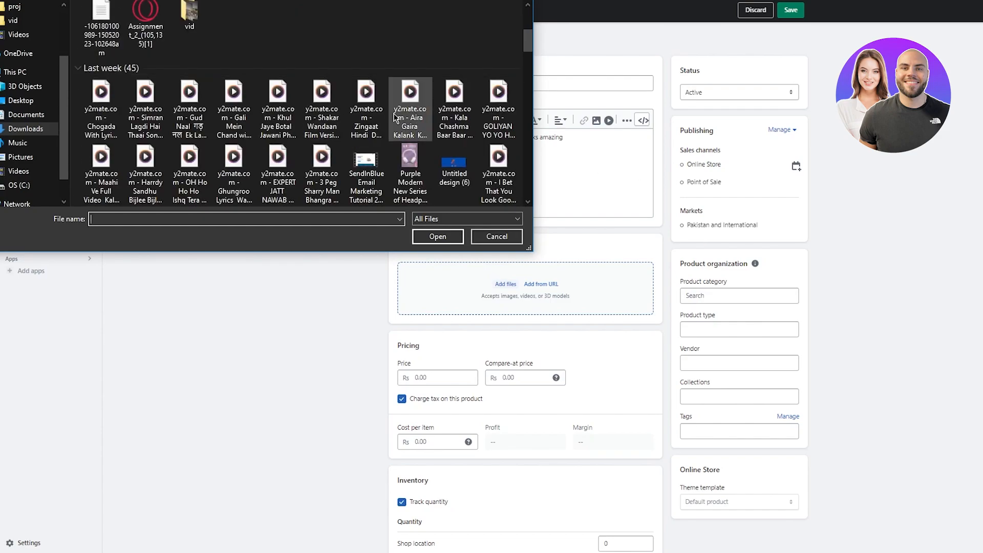
{"action": "scroll", "coordinate": [451, 99], "scroll_direction": "down", "scroll_amount": 5}
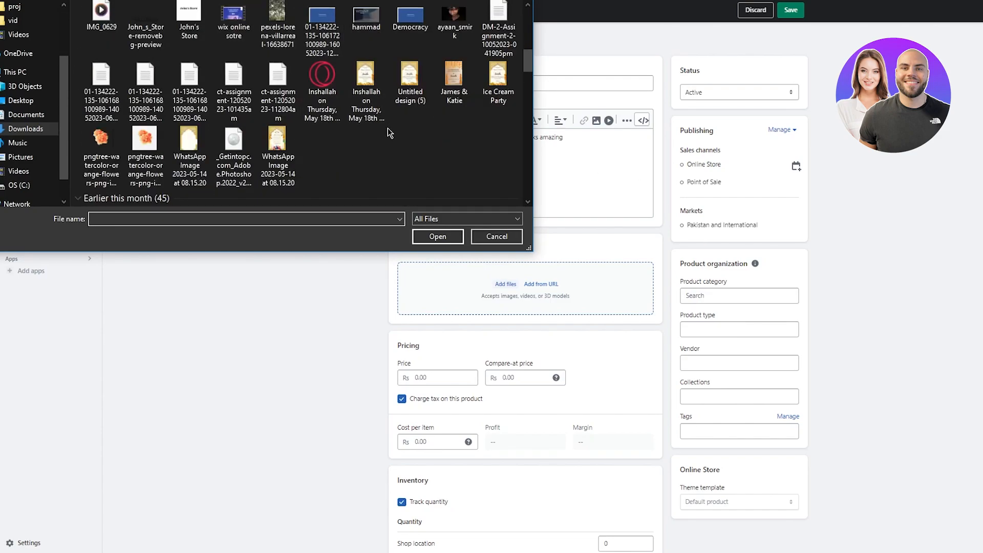
{"action": "scroll", "coordinate": [382, 132], "scroll_direction": "down", "scroll_amount": 5}
{"action": "scroll", "coordinate": [320, 105], "scroll_direction": "down", "scroll_amount": 7}
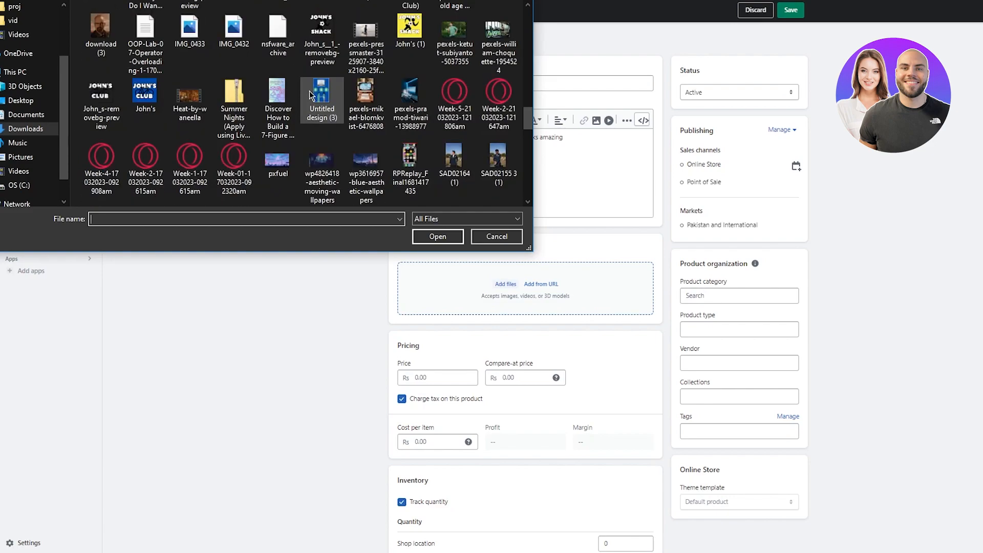
{"action": "scroll", "coordinate": [387, 99], "scroll_direction": "down", "scroll_amount": 2}
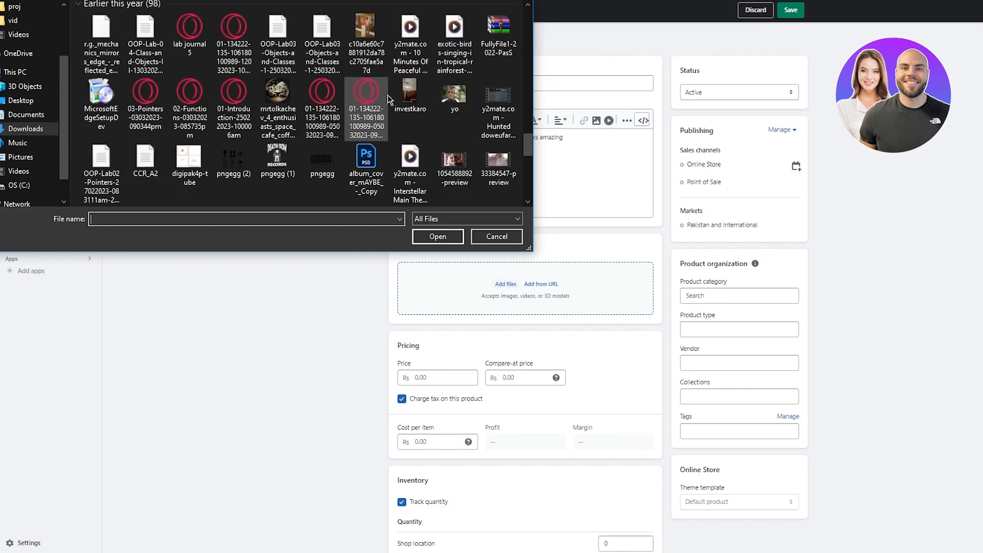
{"action": "scroll", "coordinate": [387, 99], "scroll_direction": "up", "scroll_amount": 3}
{"action": "scroll", "coordinate": [387, 99], "scroll_direction": "up", "scroll_amount": 2}
{"action": "scroll", "coordinate": [379, 98], "scroll_direction": "up", "scroll_amount": 3}
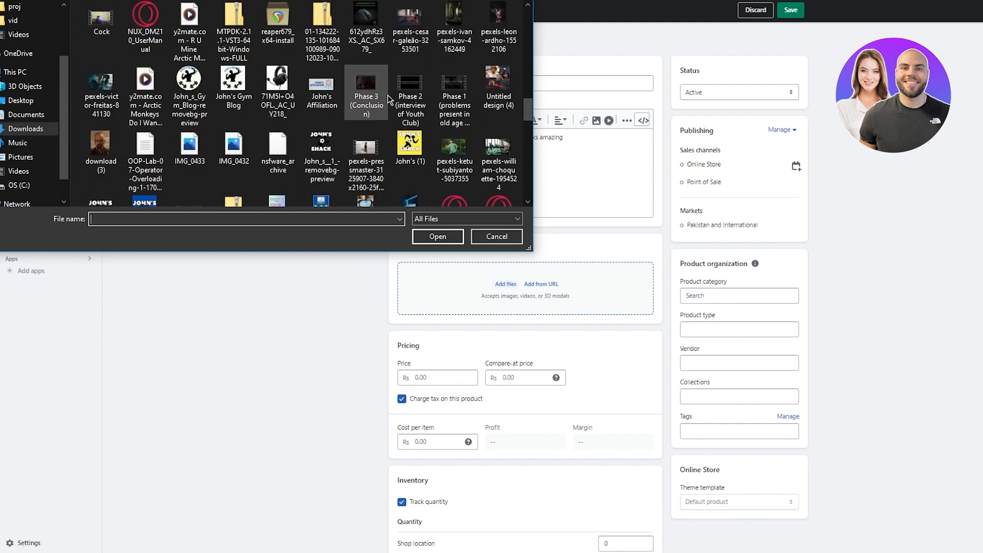
{"action": "scroll", "coordinate": [368, 97], "scroll_direction": "up", "scroll_amount": 3}
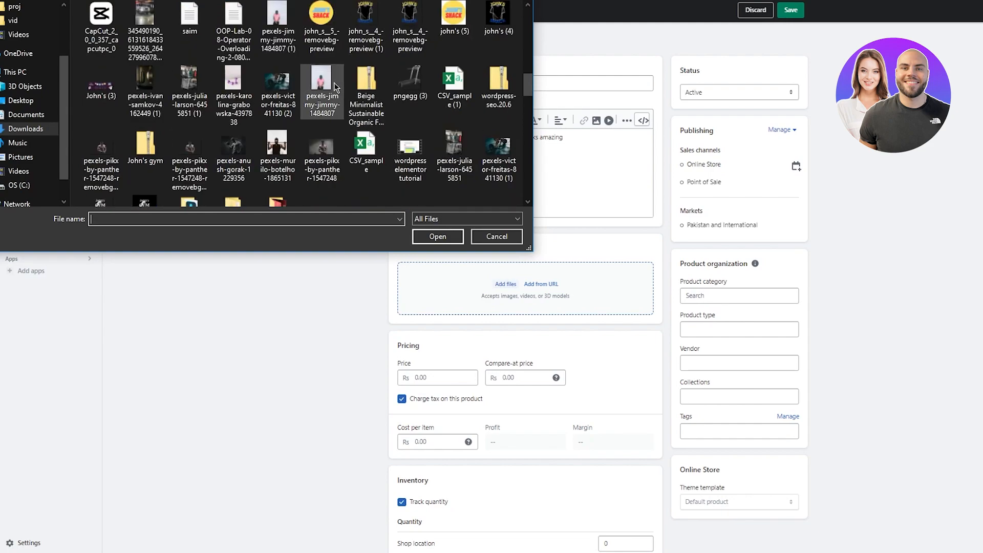
{"action": "double_click", "coordinate": [281, 38]}
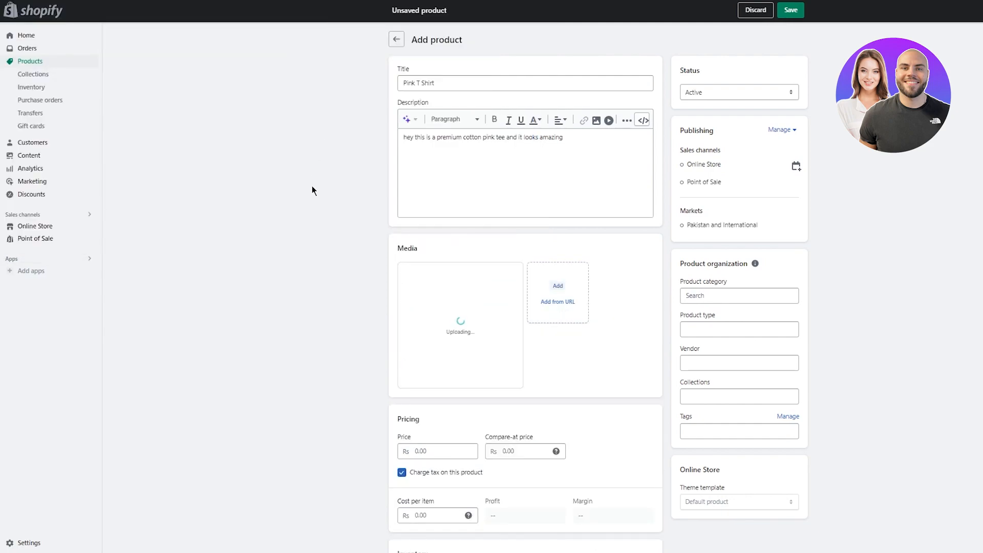
Step: Set the product's price to Rs 9000 and its compare-at price to Rs 12000
{"action": "scroll", "coordinate": [584, 352], "scroll_direction": "down", "scroll_amount": 2}
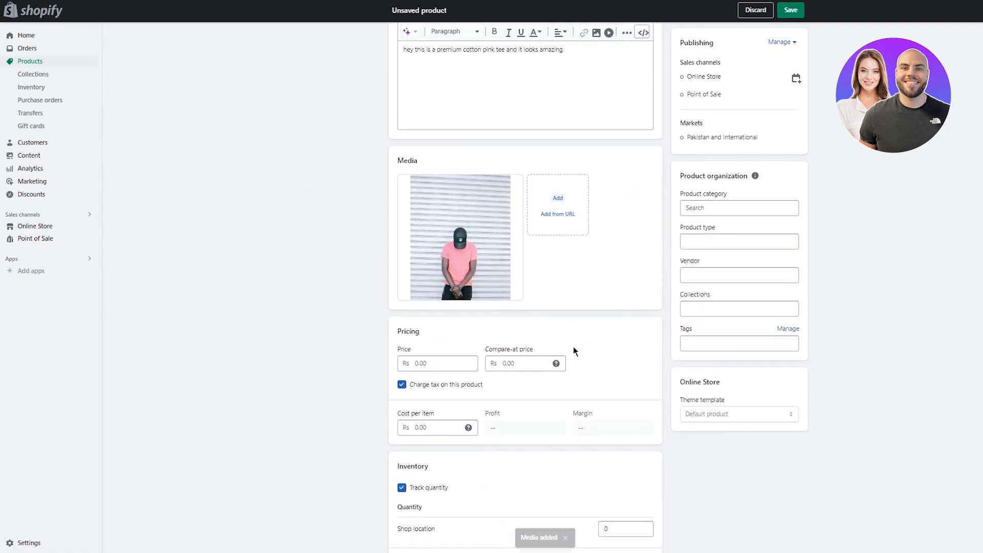
{"action": "left_click", "coordinate": [443, 335]}
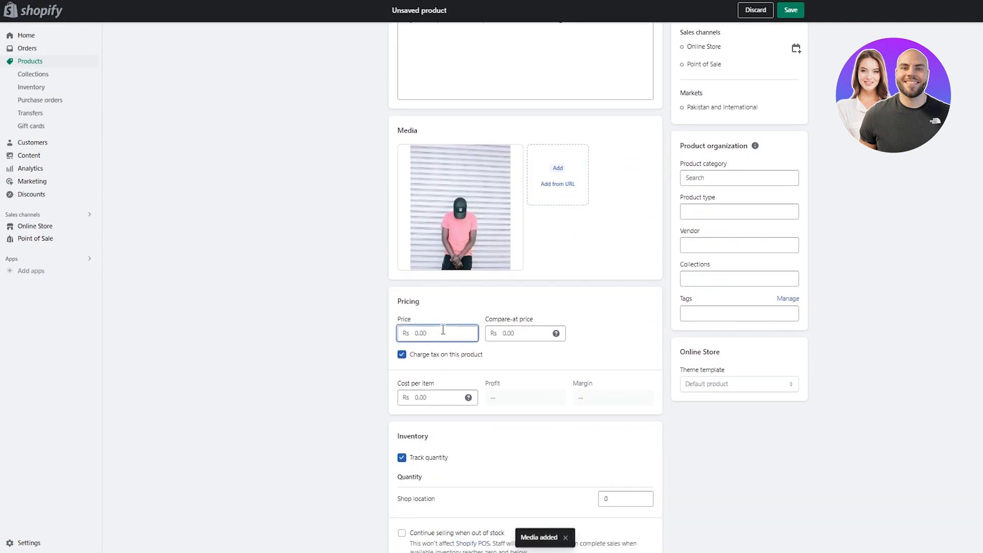
{"action": "type", "text": "9000"}
{"action": "left_click", "coordinate": [526, 337]}
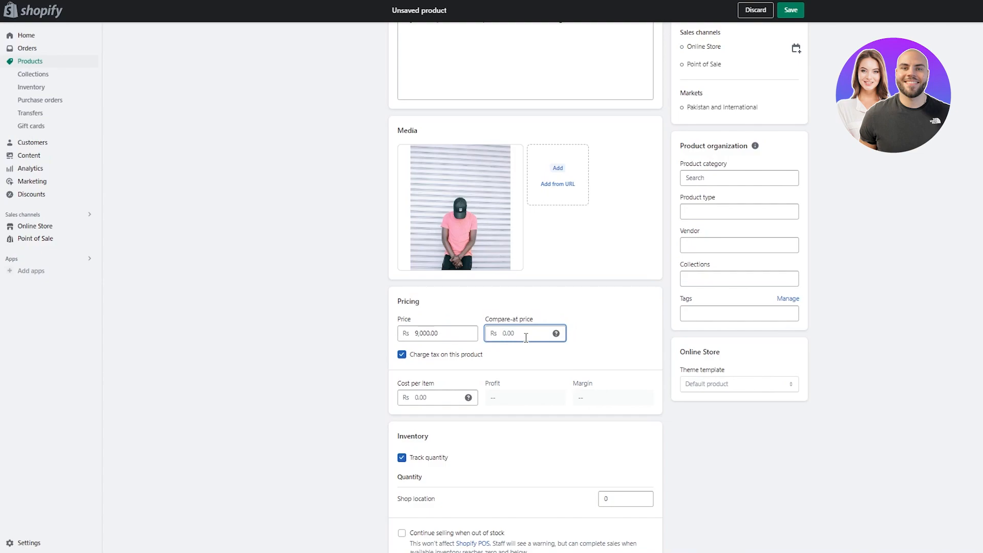
{"action": "scroll", "coordinate": [526, 338], "scroll_direction": "down", "scroll_amount": 8}
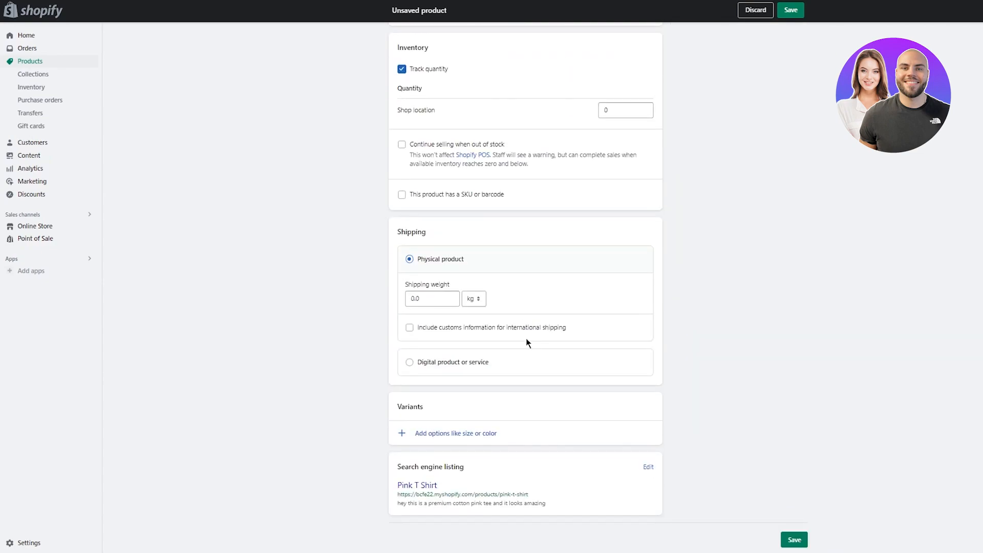
{"action": "scroll", "coordinate": [526, 338], "scroll_direction": "up", "scroll_amount": 7}
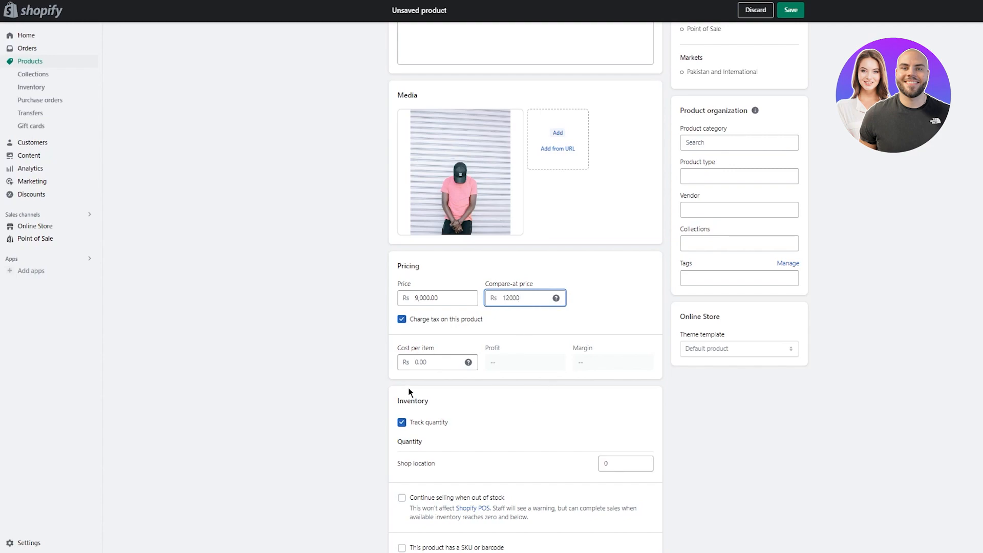
{"action": "scroll", "coordinate": [306, 322], "scroll_direction": "down", "scroll_amount": 2}
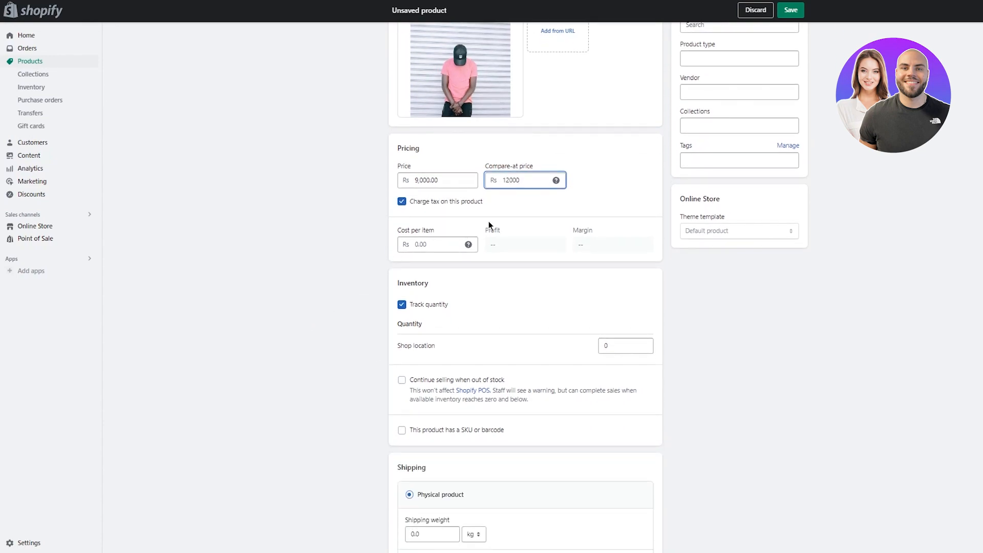
{"action": "scroll", "coordinate": [509, 148], "scroll_direction": "up", "scroll_amount": 3}
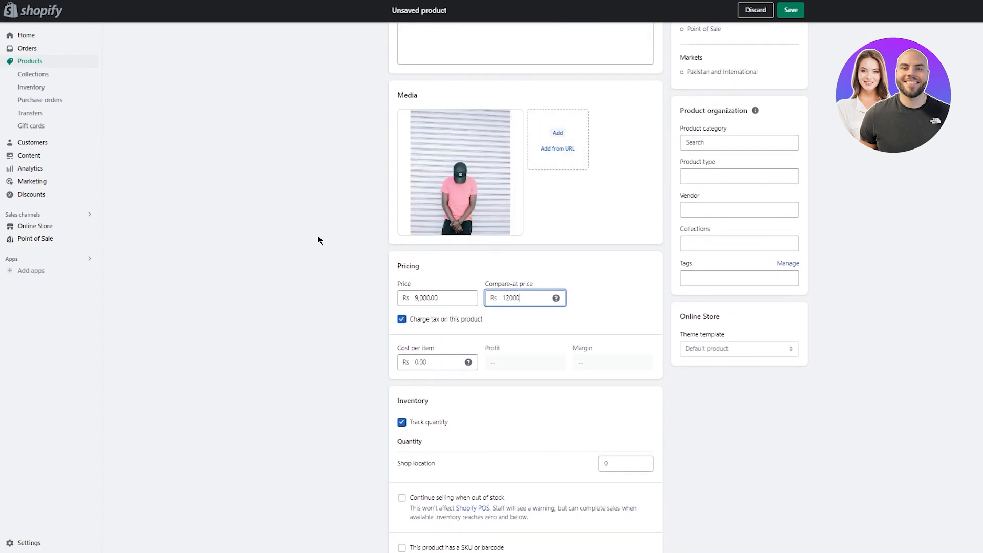
Step: Set the physical product's shipping weight to 0.01 kg
{"action": "scroll", "coordinate": [318, 238], "scroll_direction": "up", "scroll_amount": 2}
{"action": "scroll", "coordinate": [318, 237], "scroll_direction": "down", "scroll_amount": 7}
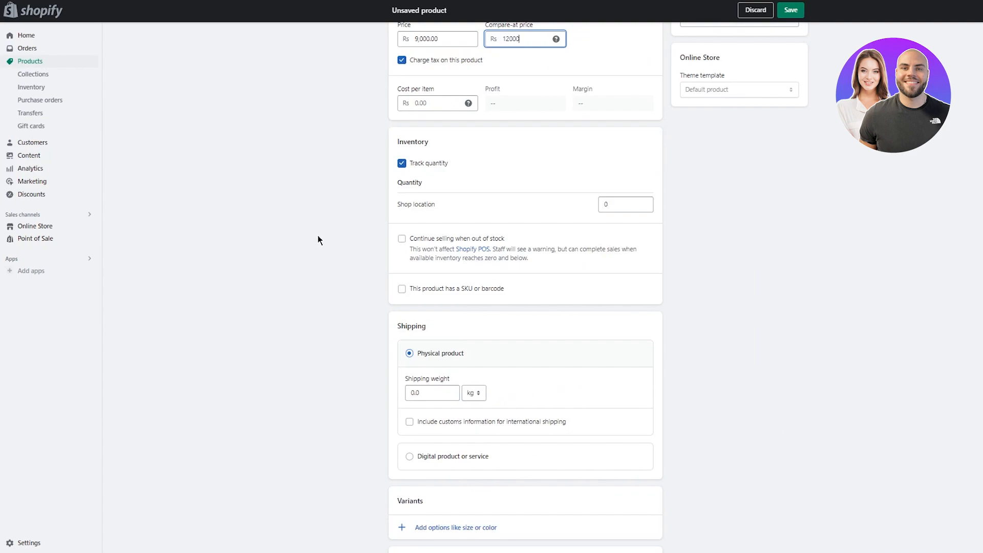
{"action": "left_click", "coordinate": [281, 166]}
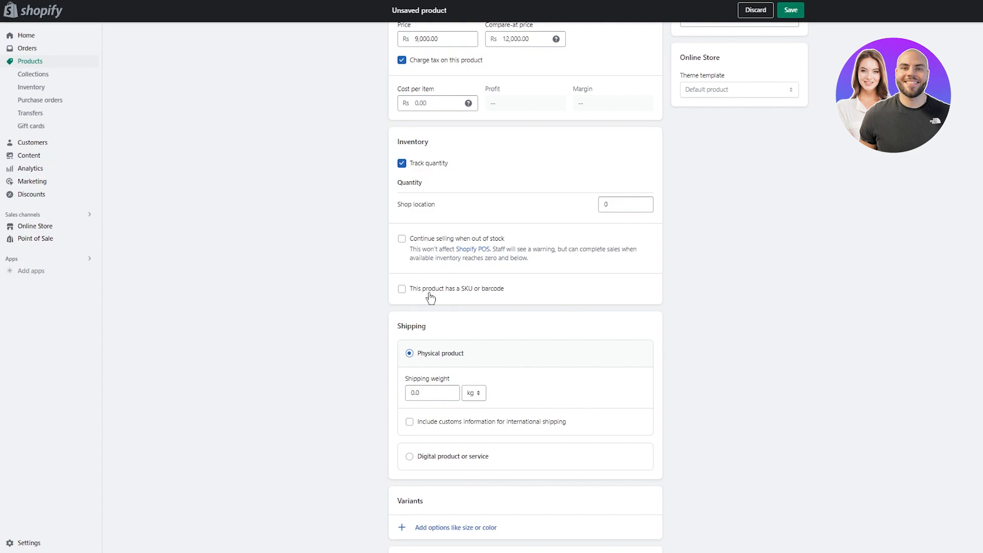
{"action": "scroll", "coordinate": [369, 311], "scroll_direction": "down", "scroll_amount": 2}
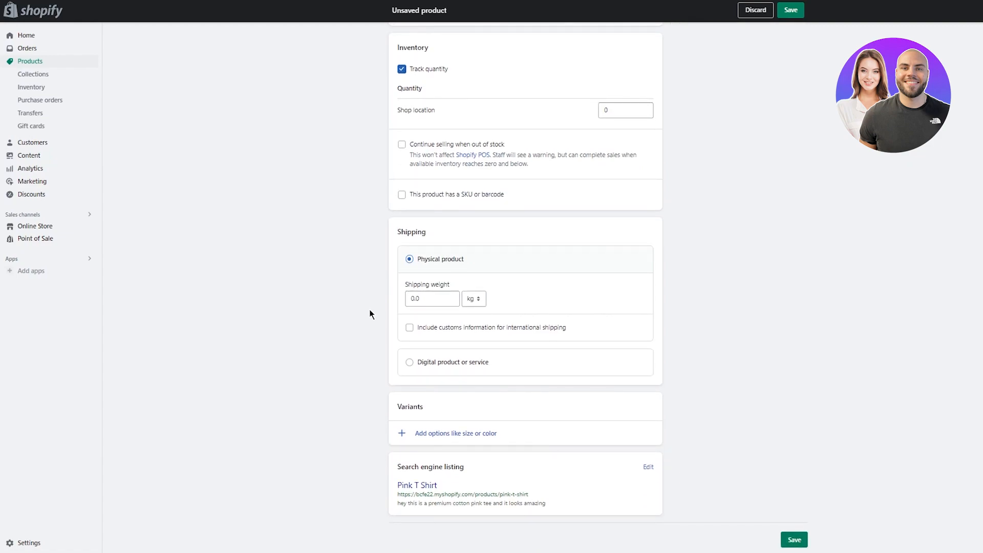
{"action": "left_click_drag", "start_coordinate": [386, 220], "coordinate": [671, 303]}
{"action": "left_click", "coordinate": [712, 303]}
{"action": "left_click", "coordinate": [413, 299]}
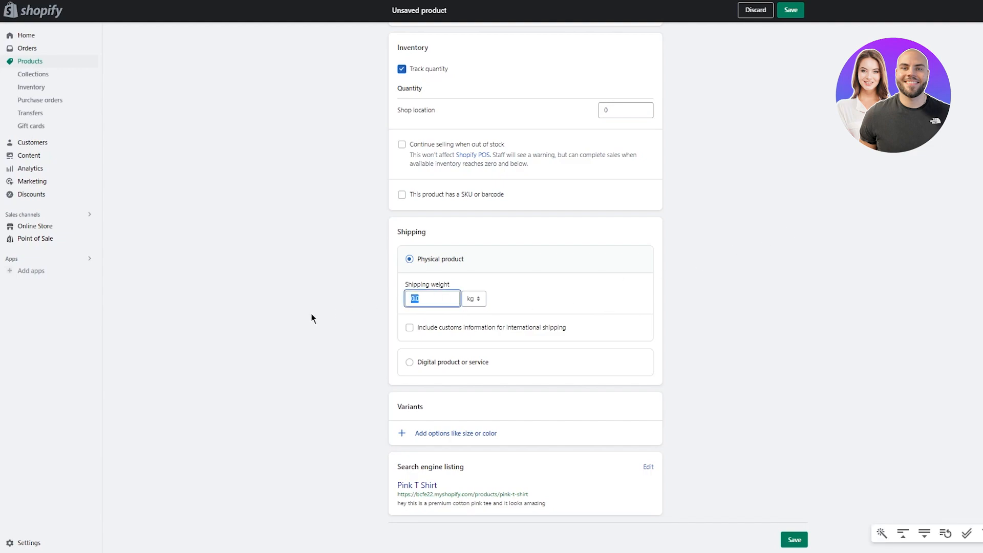
{"action": "type", "text": "0.01"}
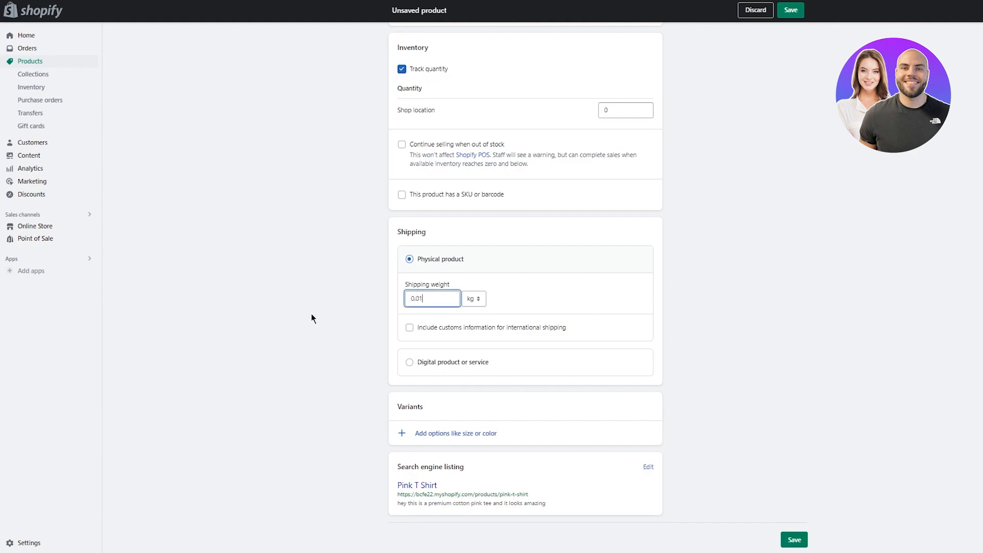
{"action": "left_click_drag", "start_coordinate": [311, 314], "coordinate": [393, 358]}
{"action": "left_click", "coordinate": [780, 322]}
Step: Save the new product and look through its saved details from media down to variants
{"action": "scroll", "coordinate": [757, 283], "scroll_direction": "up", "scroll_amount": 1}
{"action": "scroll", "coordinate": [756, 282], "scroll_direction": "down", "scroll_amount": 1}
{"action": "left_click", "coordinate": [794, 540]}
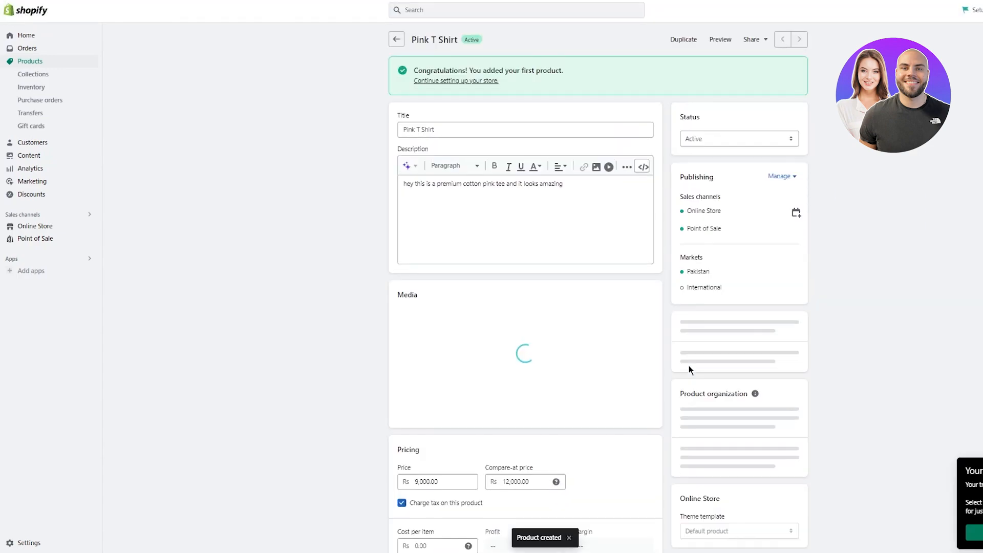
{"action": "scroll", "coordinate": [200, 300], "scroll_direction": "down", "scroll_amount": 6}
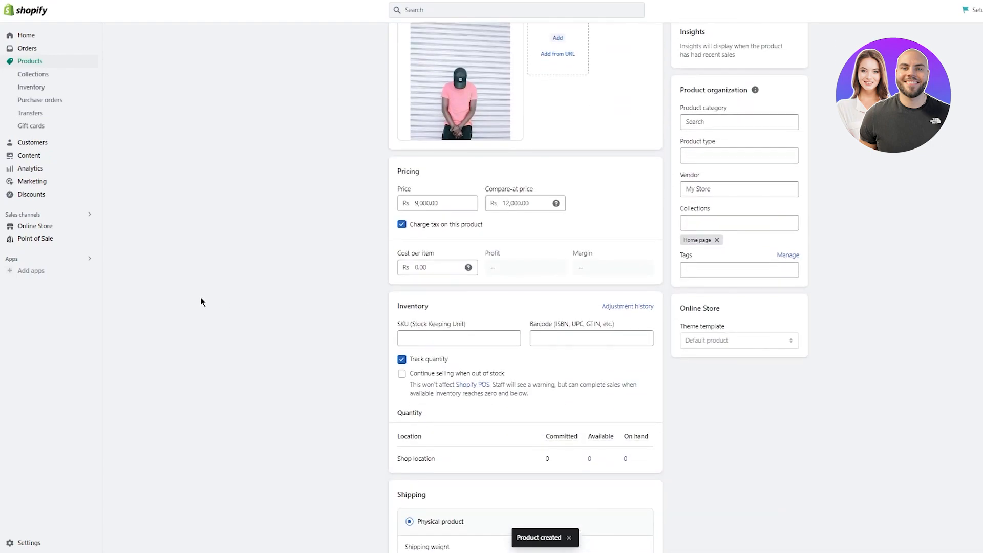
{"action": "scroll", "coordinate": [290, 303], "scroll_direction": "down", "scroll_amount": 5}
{"action": "scroll", "coordinate": [291, 303], "scroll_direction": "up", "scroll_amount": 5}
Step: Preview the Pink T Shirt page in the online store and examine its description, quantity selector and prices
{"action": "left_click", "coordinate": [485, 311]}
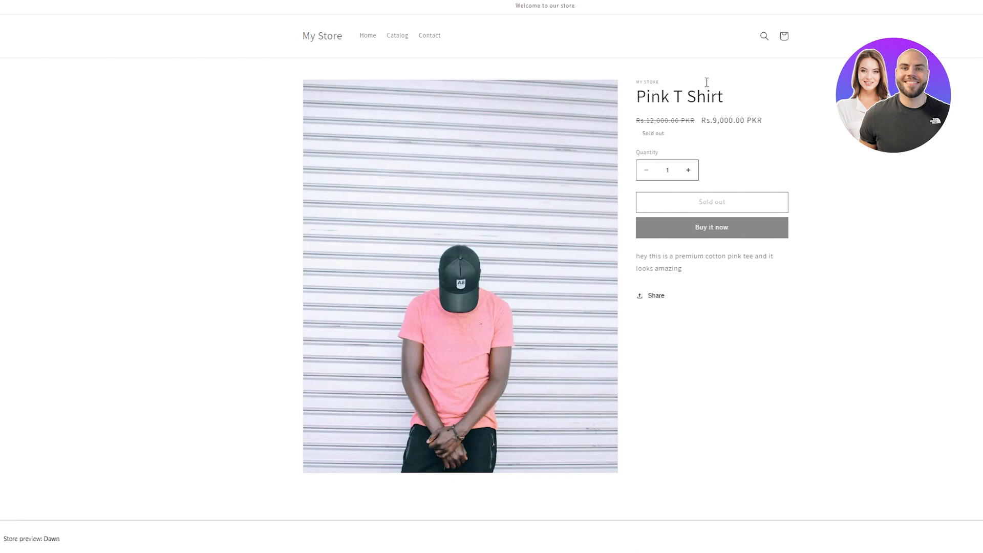
{"action": "left_click_drag", "start_coordinate": [636, 255], "coordinate": [807, 289]}
{"action": "left_click", "coordinate": [780, 286]}
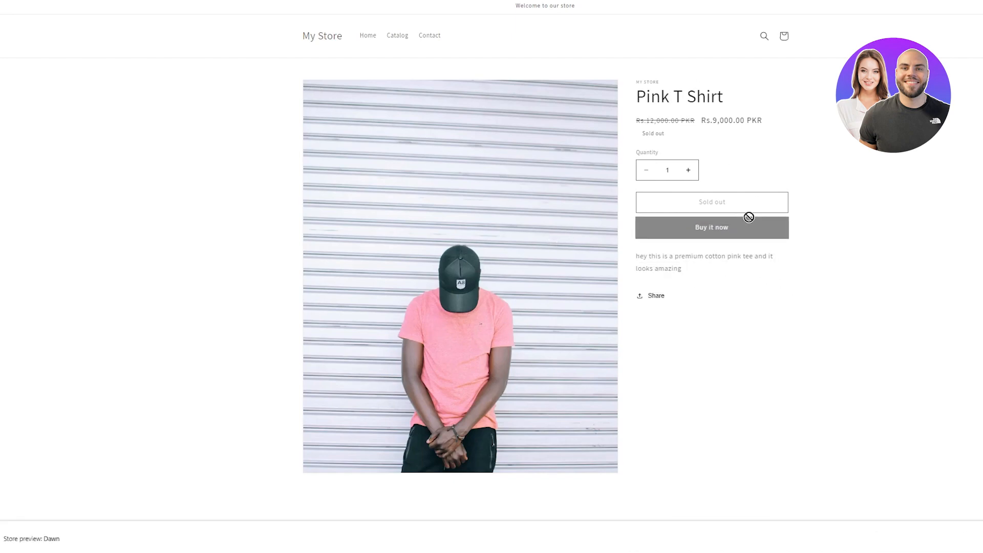
{"action": "left_click", "coordinate": [688, 170]}
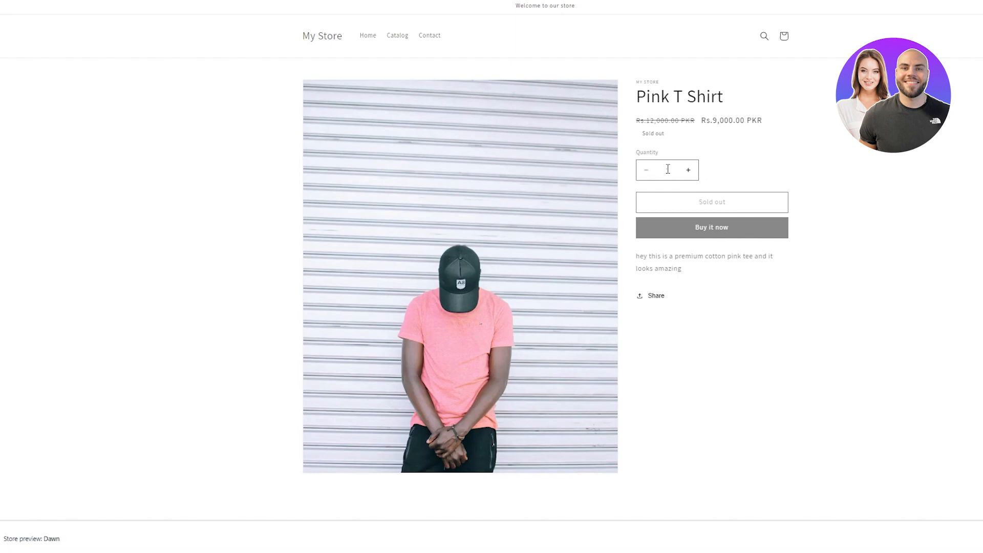
{"action": "left_click", "coordinate": [654, 173]}
{"action": "left_click_drag", "start_coordinate": [639, 120], "coordinate": [764, 124]}
{"action": "left_click", "coordinate": [782, 146]}
{"action": "left_click_drag", "start_coordinate": [633, 123], "coordinate": [757, 124]}
{"action": "left_click", "coordinate": [767, 144]}
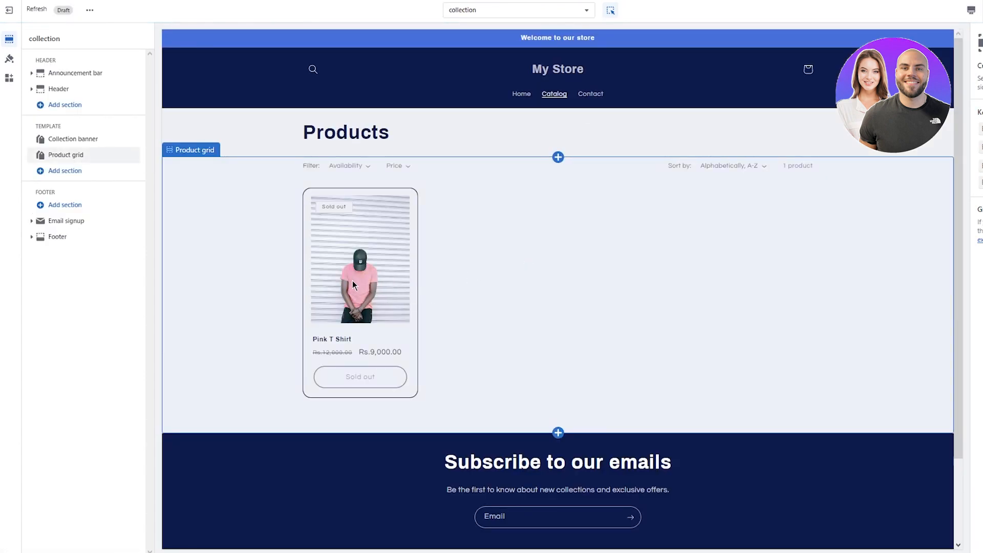
Step: Open the Pink T Shirt page from the catalog in the Refresh theme editor and preview the cart drawer
{"action": "left_click", "coordinate": [349, 264]}
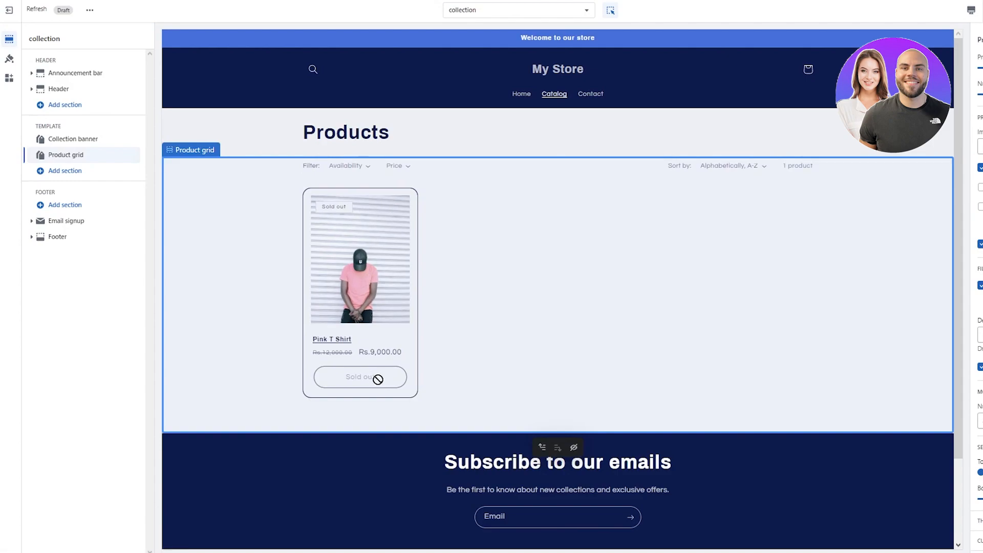
{"action": "left_click", "coordinate": [342, 300]}
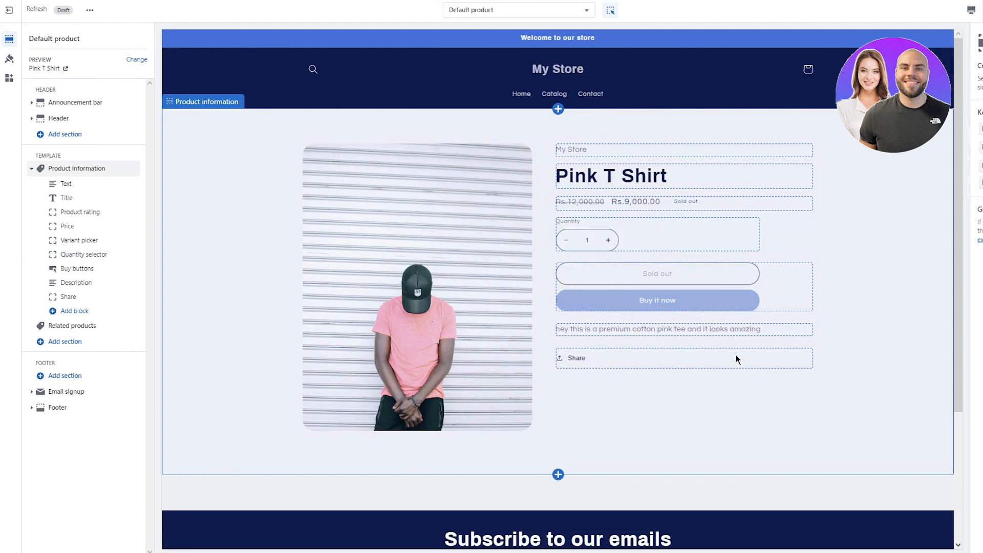
{"action": "left_click", "coordinate": [9, 58]}
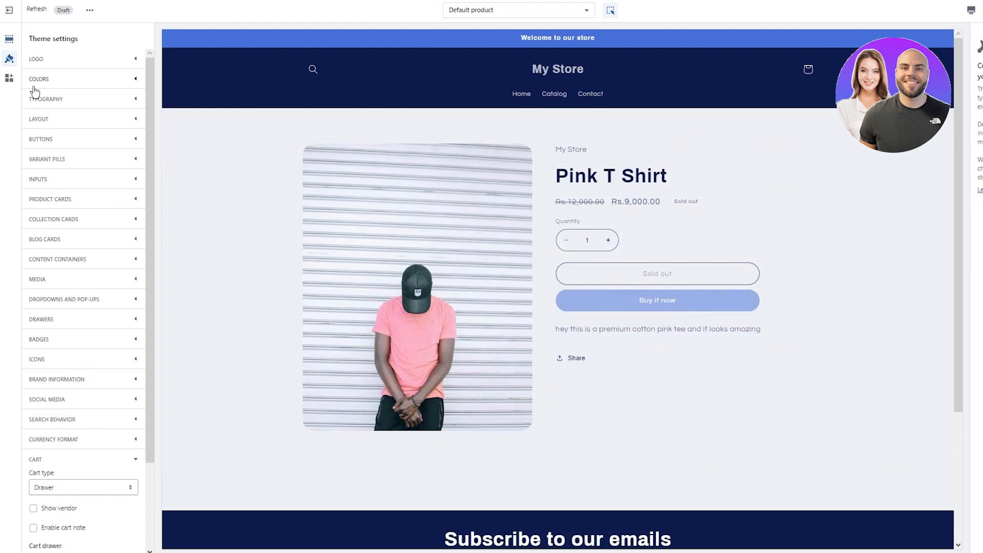
{"action": "left_click", "coordinate": [653, 301]}
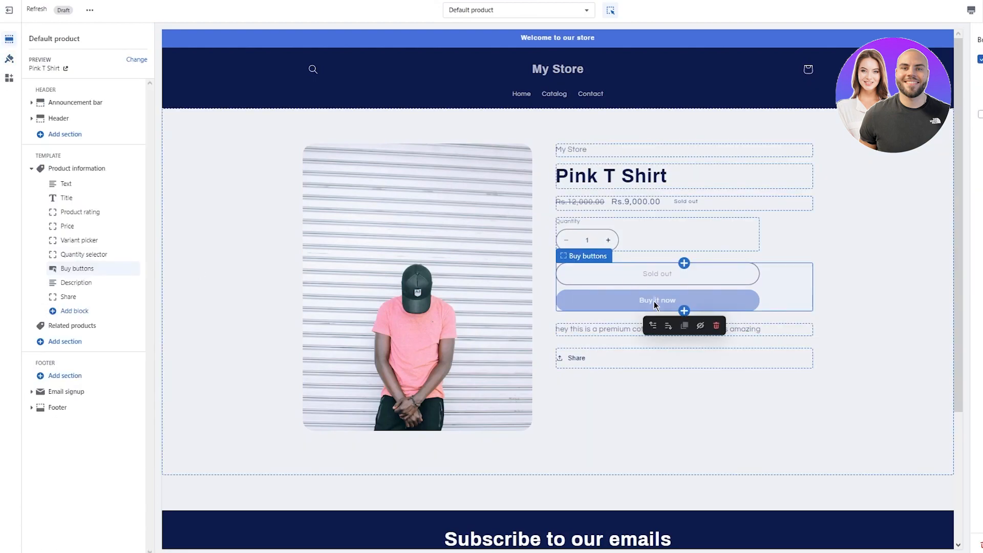
{"action": "left_click", "coordinate": [808, 73]}
{"action": "left_click", "coordinate": [808, 72]}
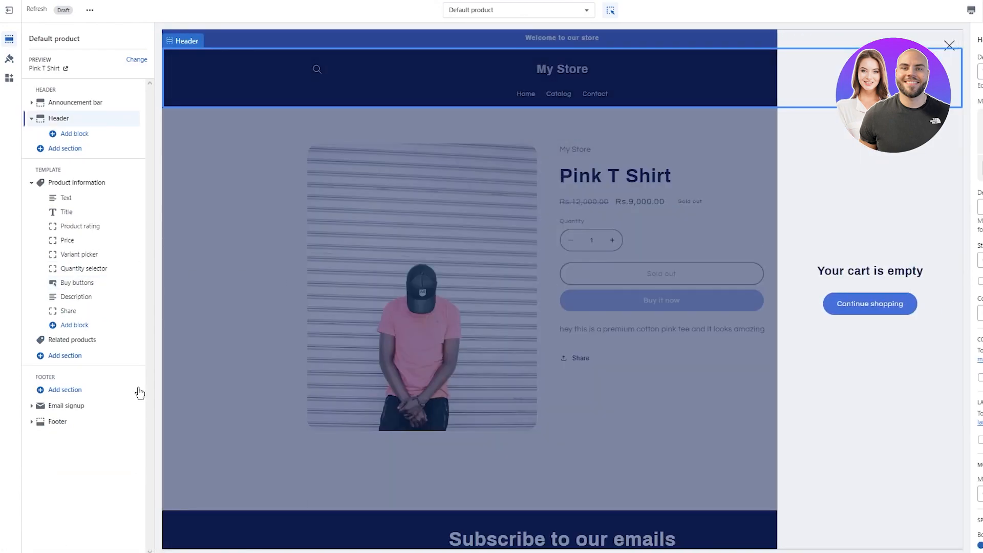
Step: Try the Page cart type in the theme settings and set the cart type to Popup notification
{"action": "left_click", "coordinate": [7, 60]}
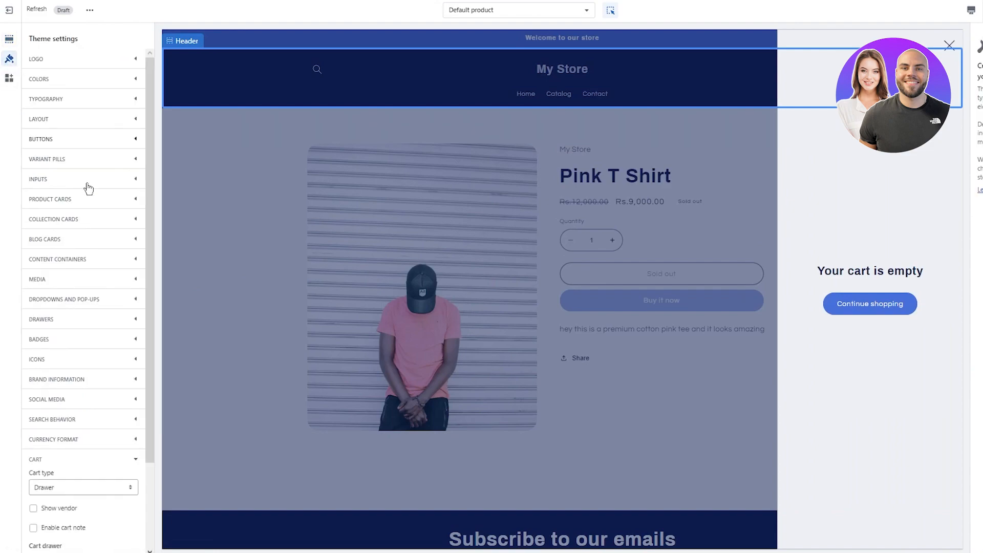
{"action": "double_click", "coordinate": [68, 371]}
{"action": "left_click", "coordinate": [69, 378]}
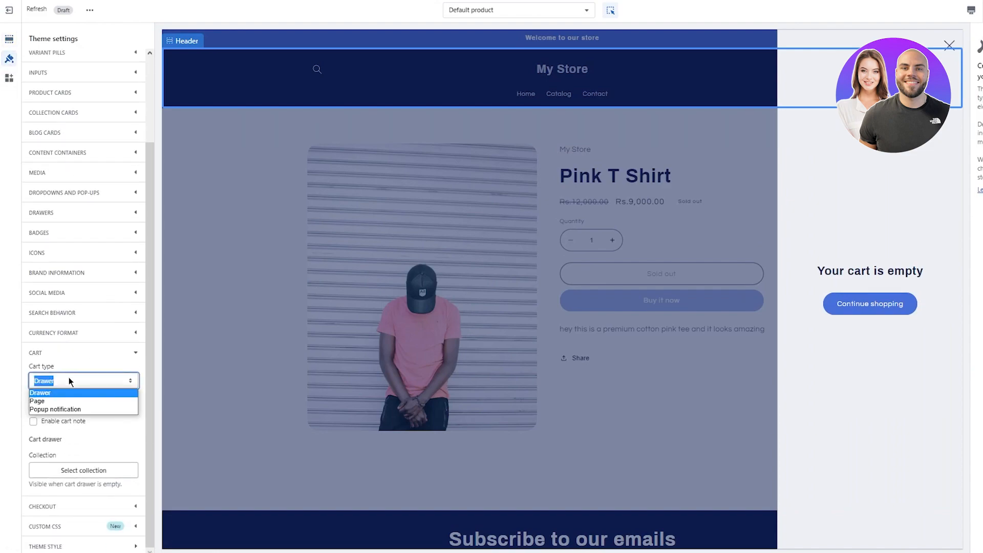
{"action": "left_click", "coordinate": [67, 401]}
{"action": "left_click", "coordinate": [72, 376]}
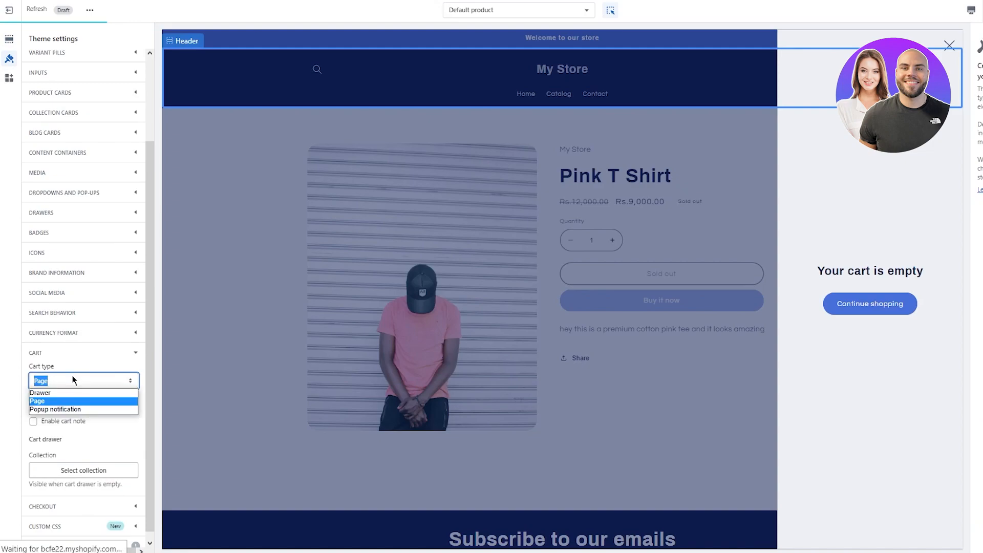
{"action": "left_click", "coordinate": [76, 406]}
{"action": "left_click", "coordinate": [88, 377]}
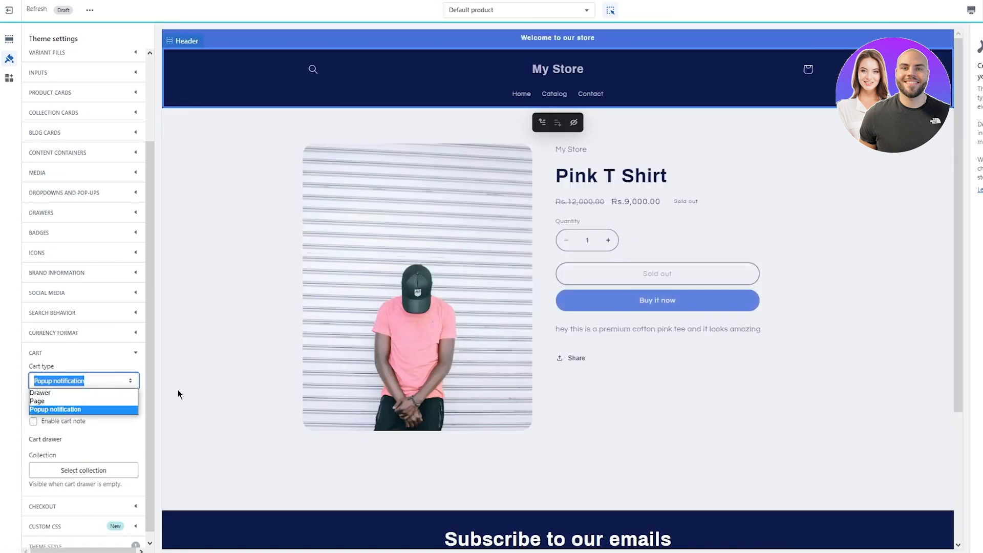
{"action": "left_click", "coordinate": [740, 357]}
Step: Preview the store's cart page, and look over the home page down to the Featured products section
{"action": "left_click", "coordinate": [808, 72]}
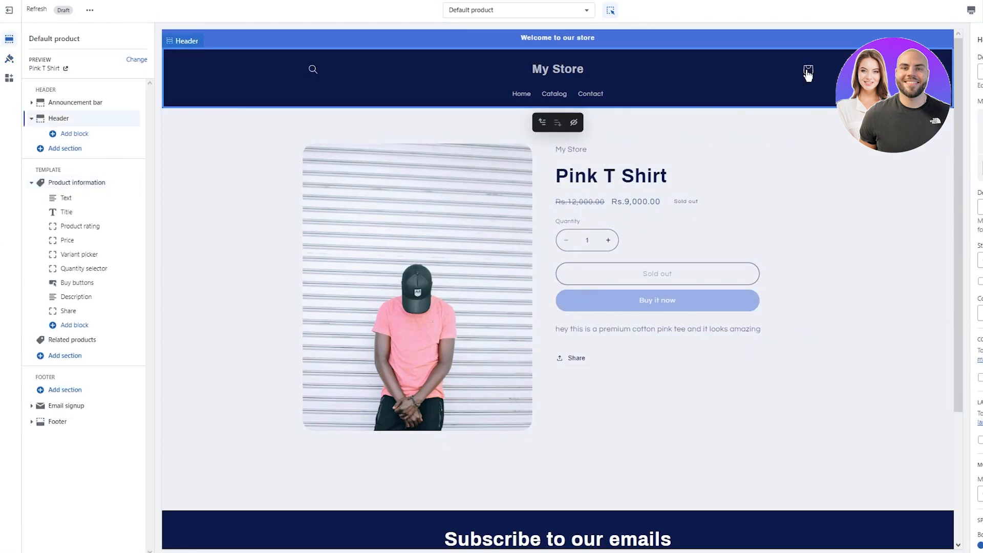
{"action": "left_click", "coordinate": [808, 73]}
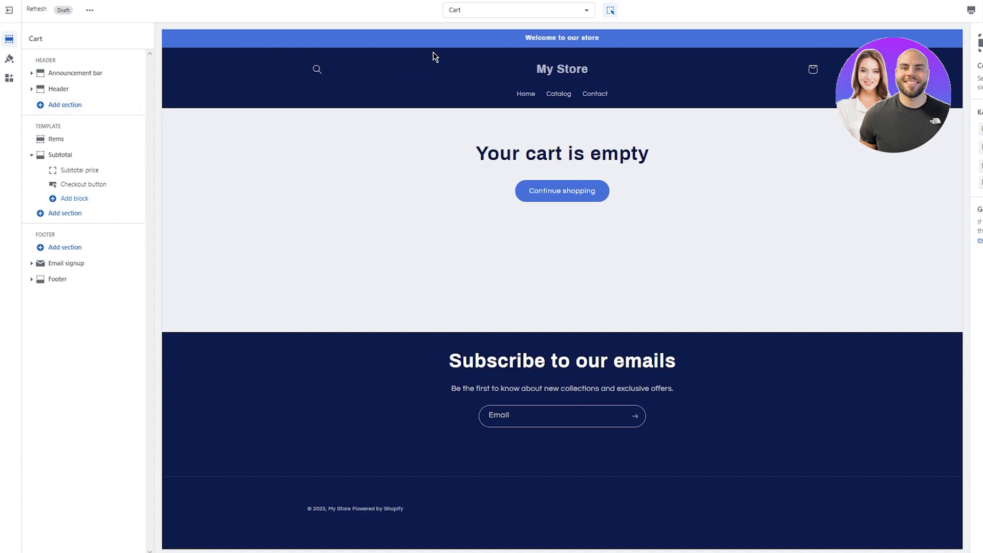
{"action": "left_click", "coordinate": [561, 70]}
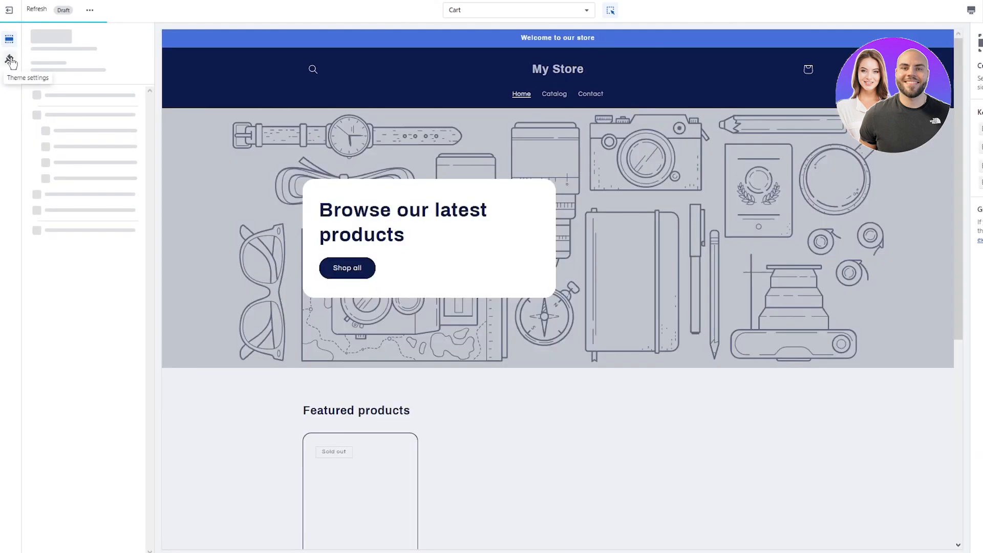
{"action": "left_click", "coordinate": [10, 59]}
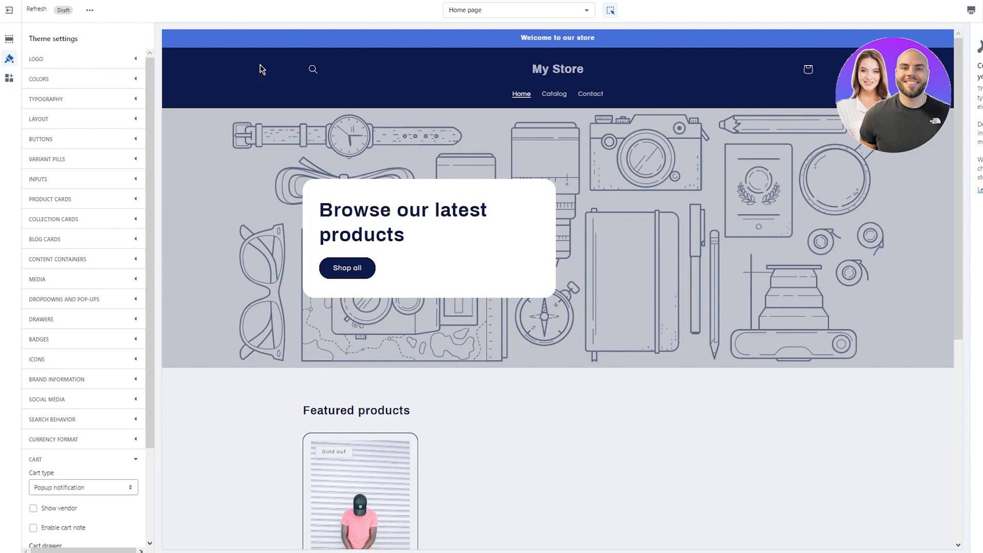
{"action": "scroll", "coordinate": [385, 241], "scroll_direction": "down", "scroll_amount": 6}
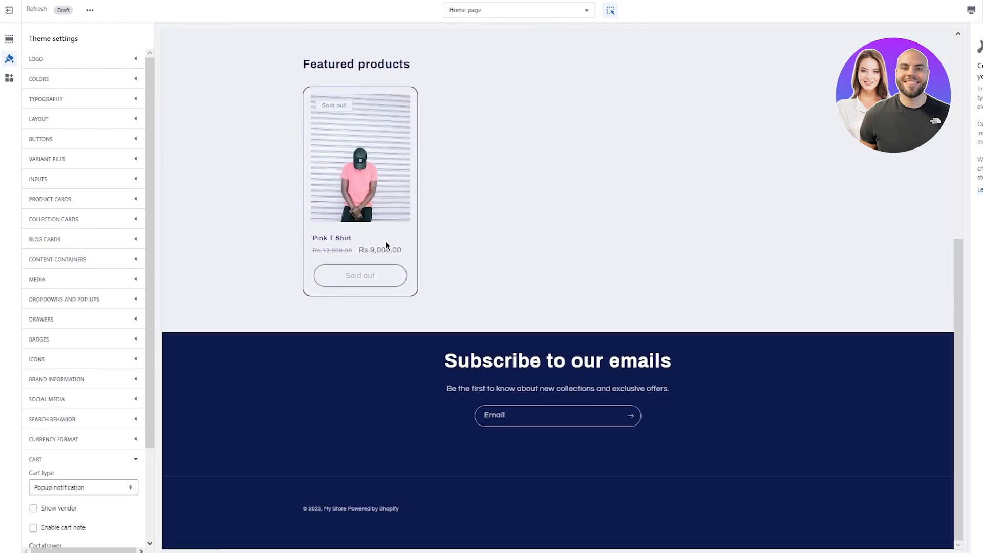
{"action": "scroll", "coordinate": [385, 240], "scroll_direction": "up", "scroll_amount": 6}
{"action": "scroll", "coordinate": [385, 241], "scroll_direction": "down", "scroll_amount": 6}
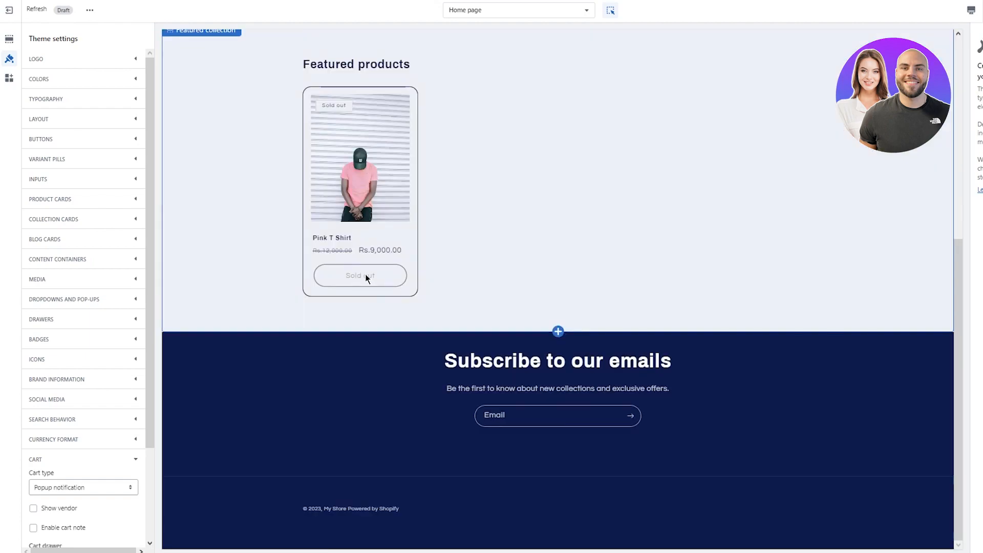
{"action": "scroll", "coordinate": [551, 385], "scroll_direction": "up", "scroll_amount": 6}
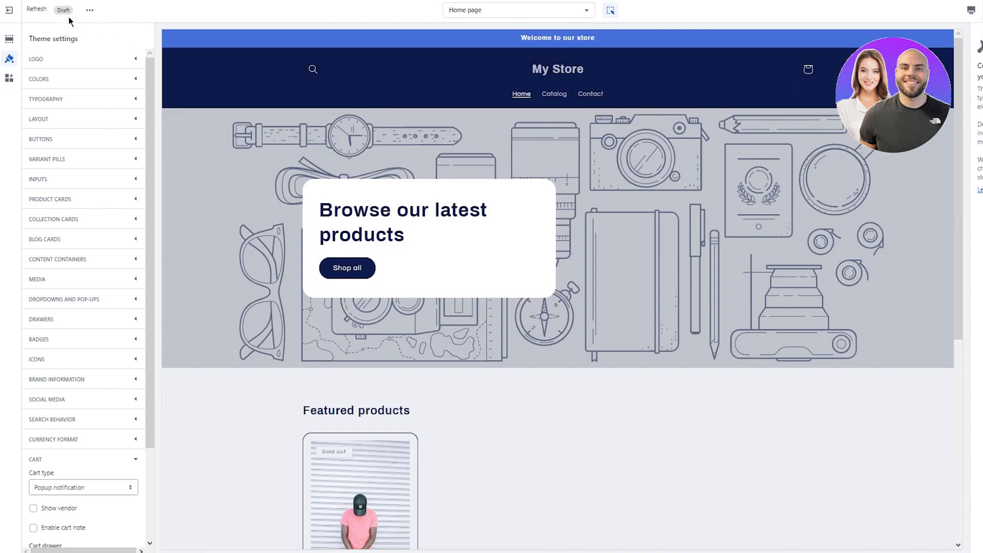
Step: Try adding a Custom Liquid section to the home page's header group, and undo the addition
{"action": "left_click", "coordinate": [9, 40]}
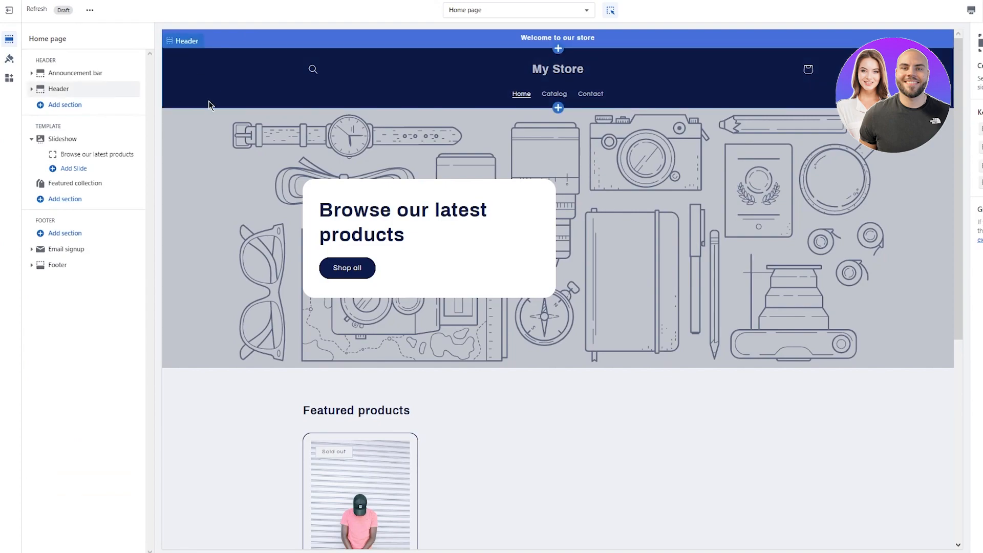
{"action": "left_click", "coordinate": [59, 105]}
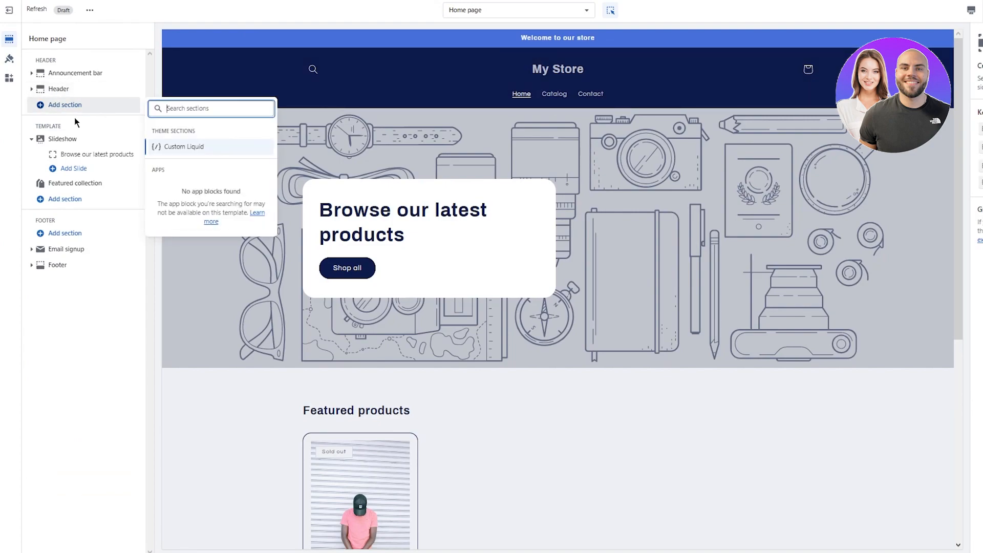
{"action": "left_click", "coordinate": [198, 146]}
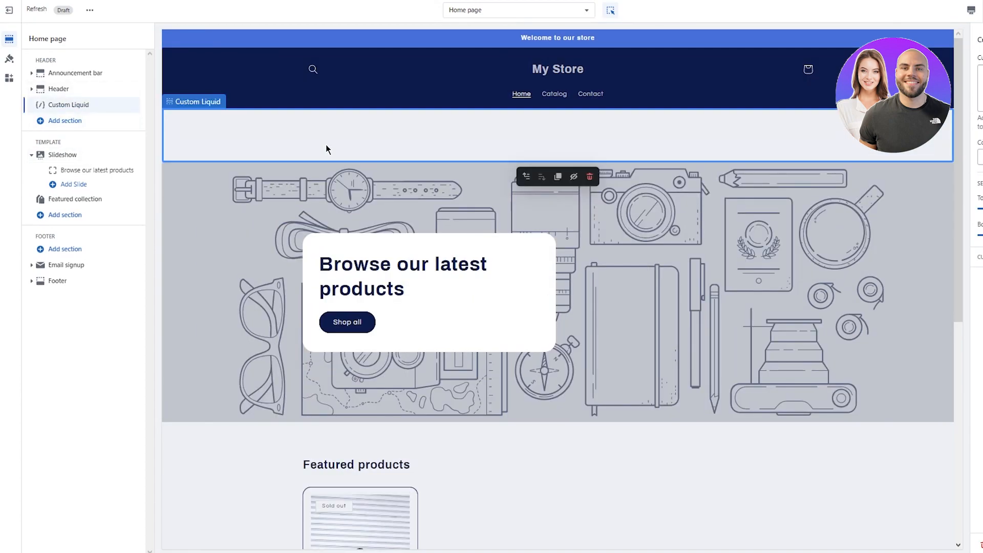
{"action": "key", "text": "ctrl+z"}
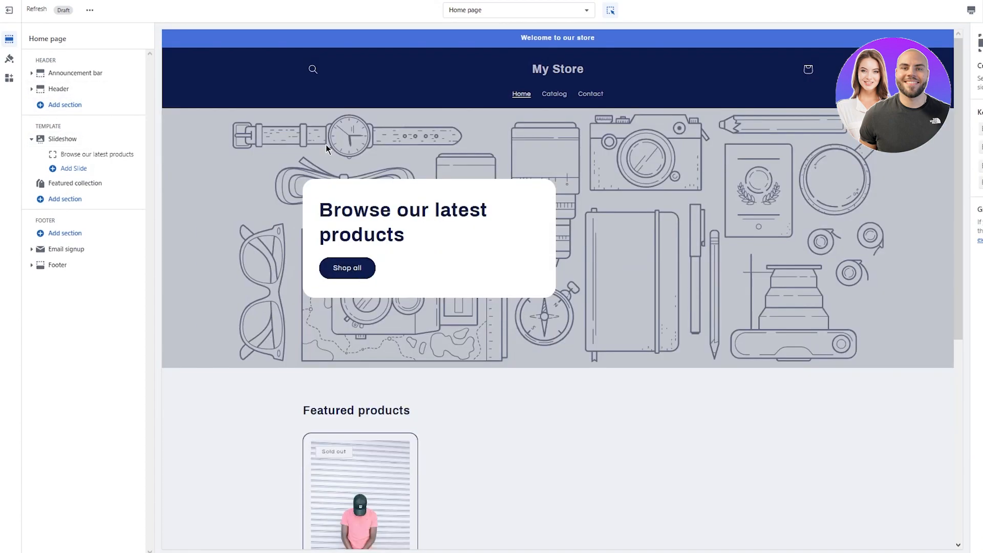
Step: Try adding a second announcement to the announcement bar, undo it, and collapse the Header section
{"action": "left_click", "coordinate": [51, 88]}
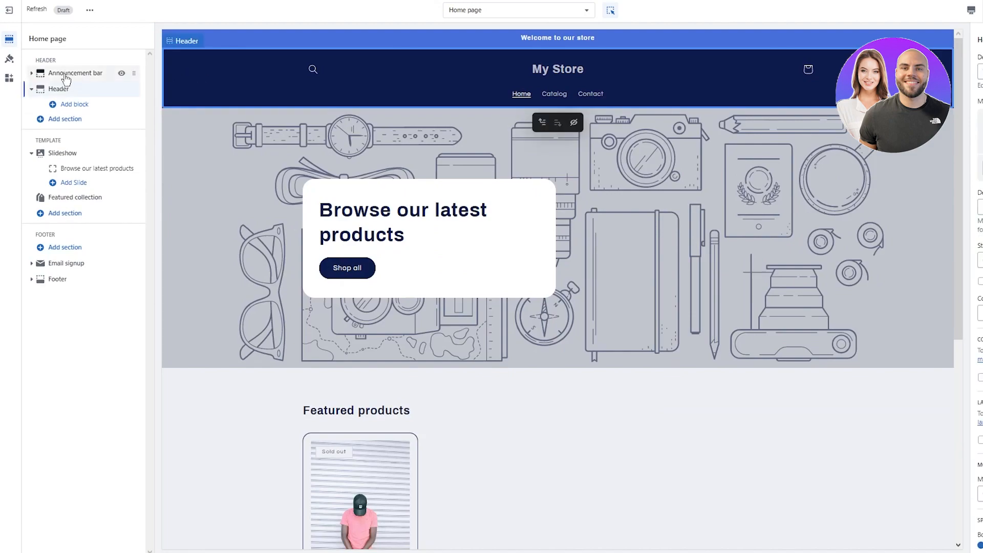
{"action": "left_click", "coordinate": [30, 73]}
{"action": "left_click", "coordinate": [78, 104]}
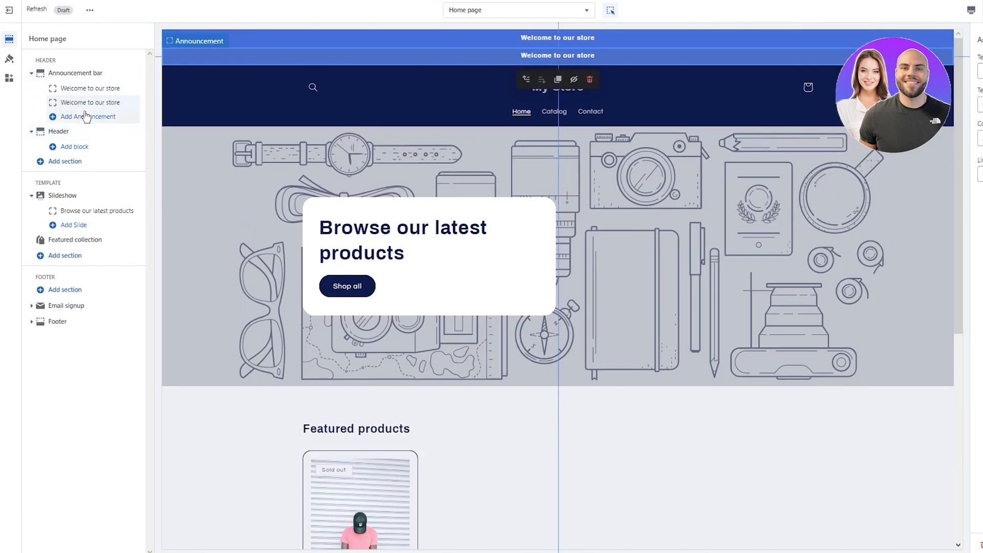
{"action": "key", "text": "ctrl+z"}
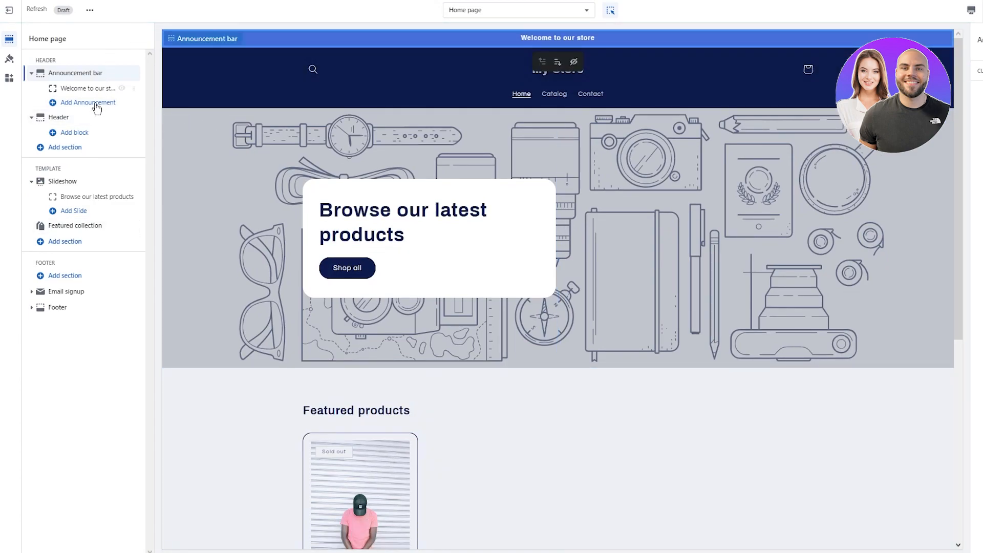
{"action": "left_click", "coordinate": [31, 117]}
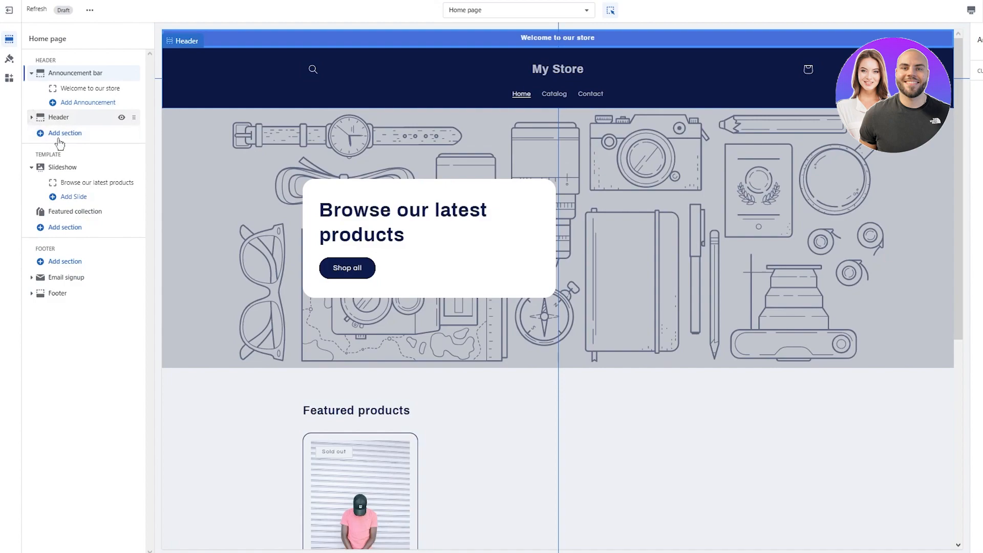
Step: Expand the Header section and check which blocks can be added to it
{"action": "left_click", "coordinate": [31, 117]}
{"action": "left_click", "coordinate": [62, 134]}
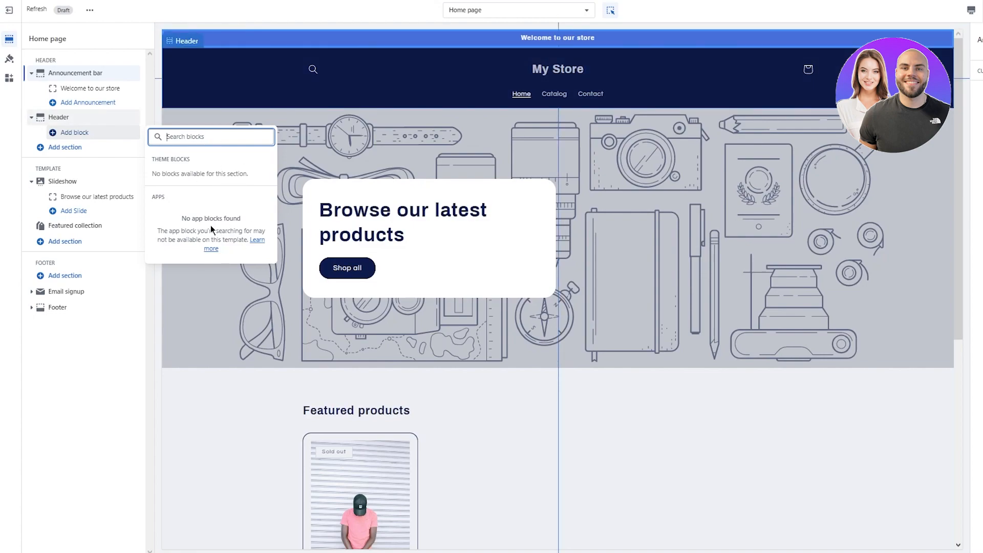
{"action": "left_click", "coordinate": [115, 384]}
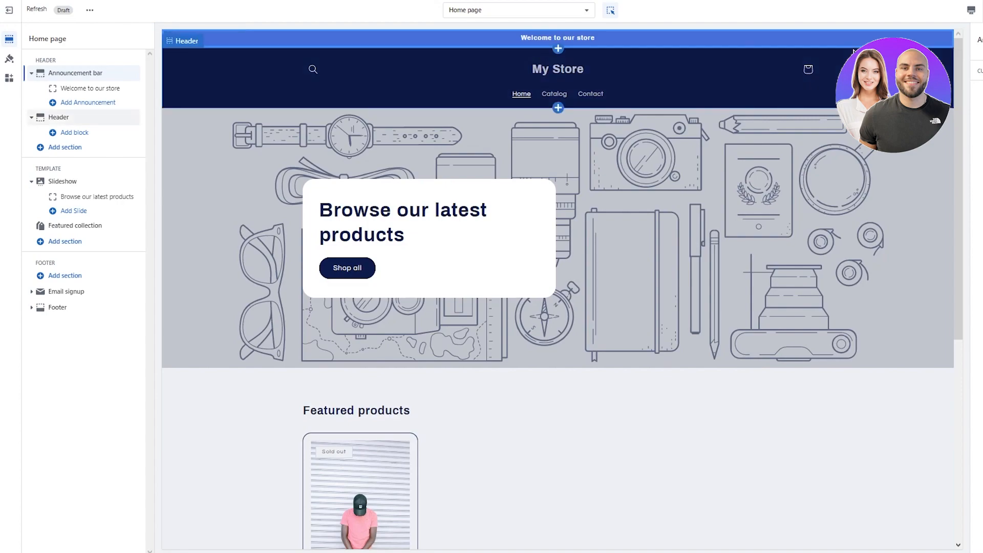
Step: Switch the editor to the Default product template and look over the Pink T Shirt product page down to its footer
{"action": "left_click", "coordinate": [512, 10]}
{"action": "left_click", "coordinate": [521, 80]}
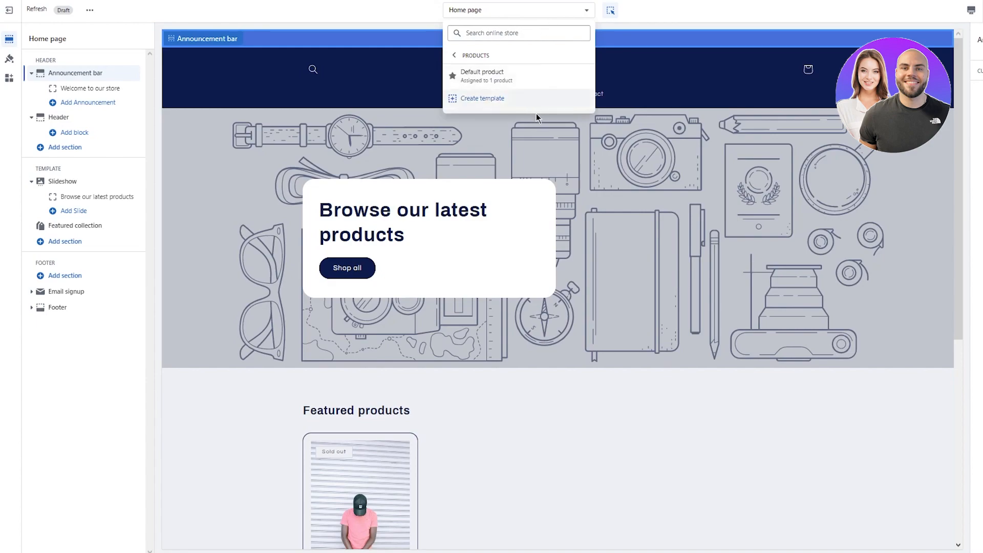
{"action": "left_click", "coordinate": [548, 81]}
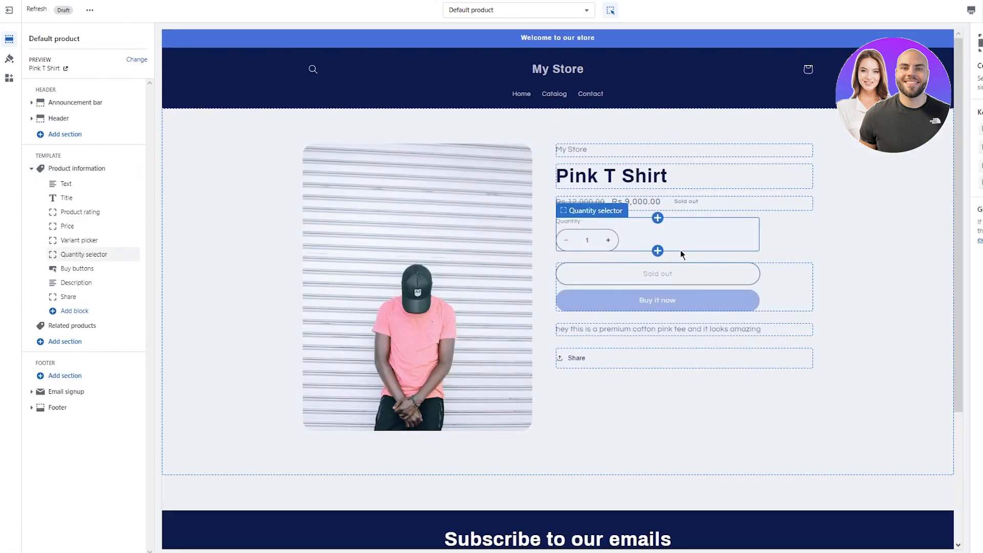
{"action": "scroll", "coordinate": [697, 251], "scroll_direction": "down", "scroll_amount": 3}
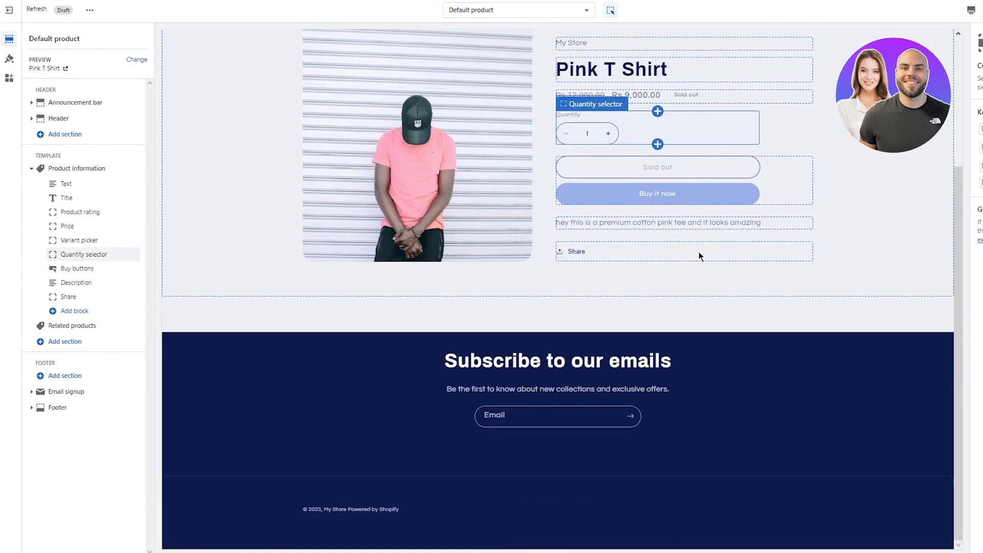
{"action": "scroll", "coordinate": [698, 251], "scroll_direction": "up", "scroll_amount": 3}
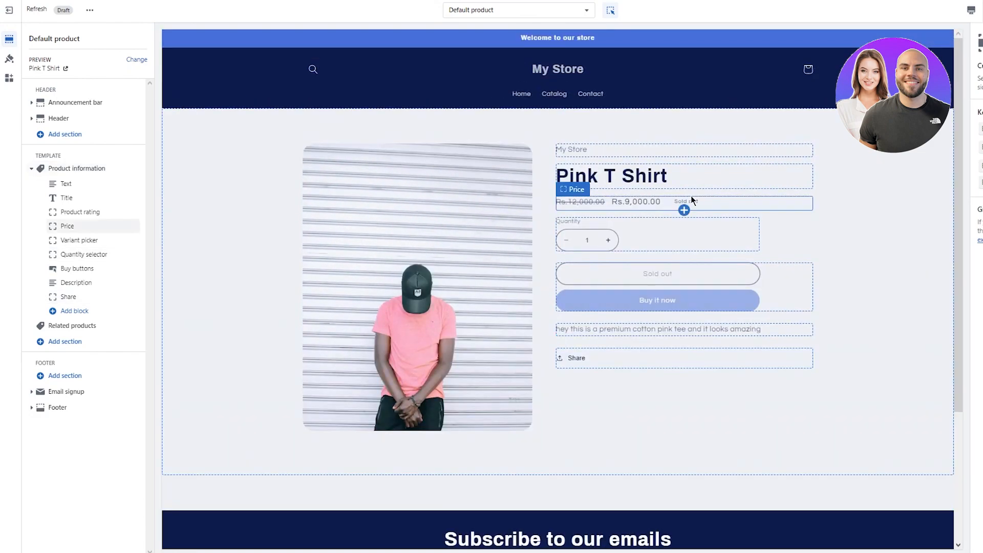
{"action": "scroll", "coordinate": [623, 454], "scroll_direction": "down", "scroll_amount": 3}
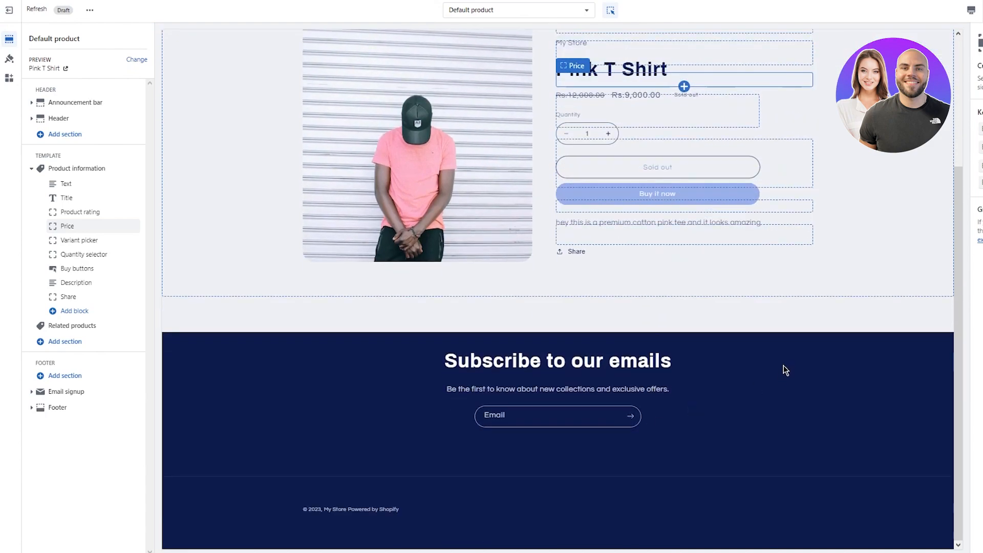
{"action": "scroll", "coordinate": [785, 366], "scroll_direction": "up", "scroll_amount": 3}
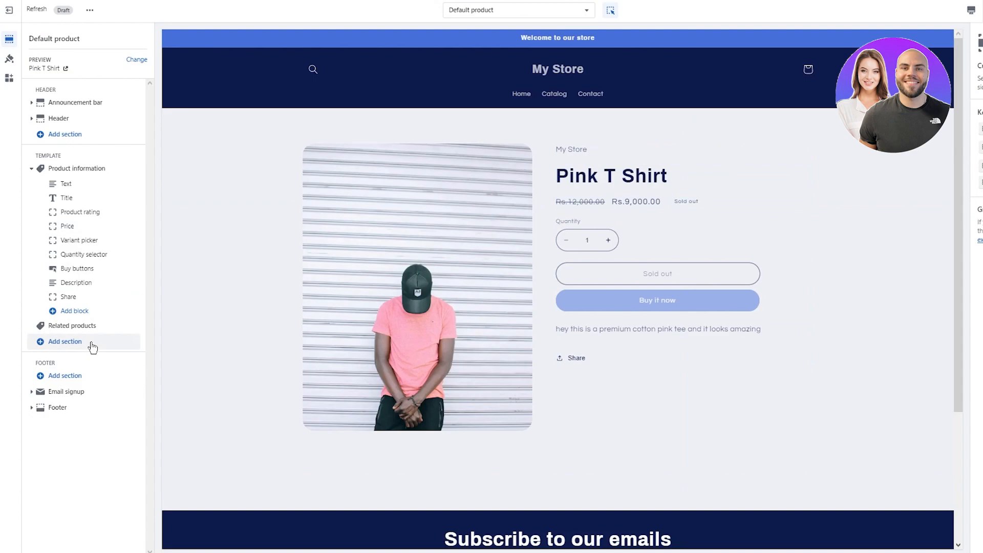
Step: Preview the store's checkout page, go to its theme settings, and check the Logo settings
{"action": "left_click", "coordinate": [494, 13]}
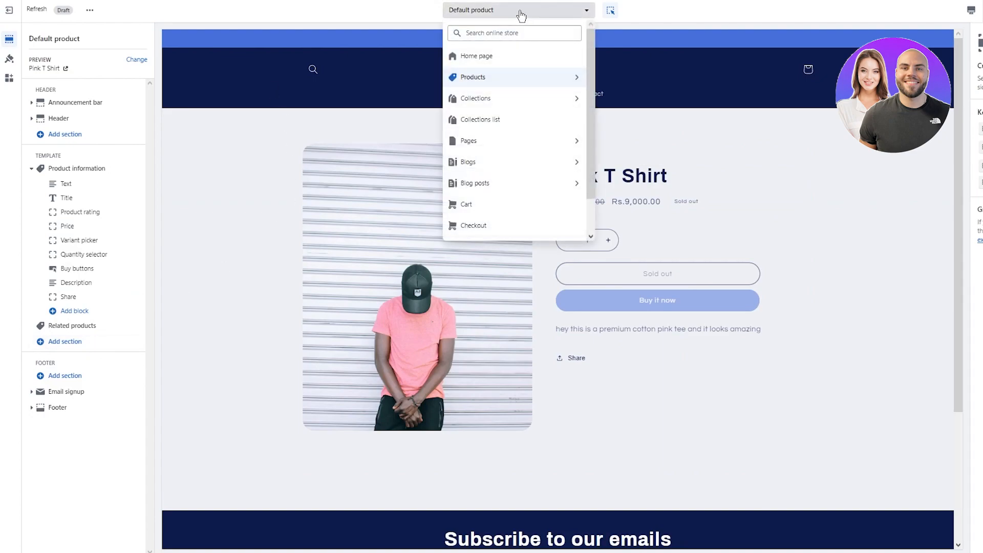
{"action": "left_click", "coordinate": [512, 226]}
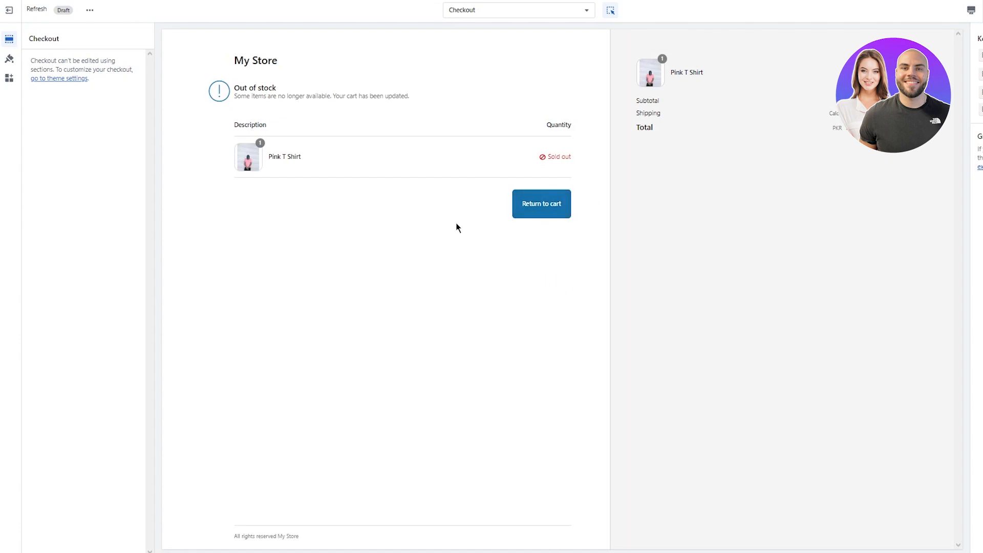
{"action": "left_click", "coordinate": [43, 78]}
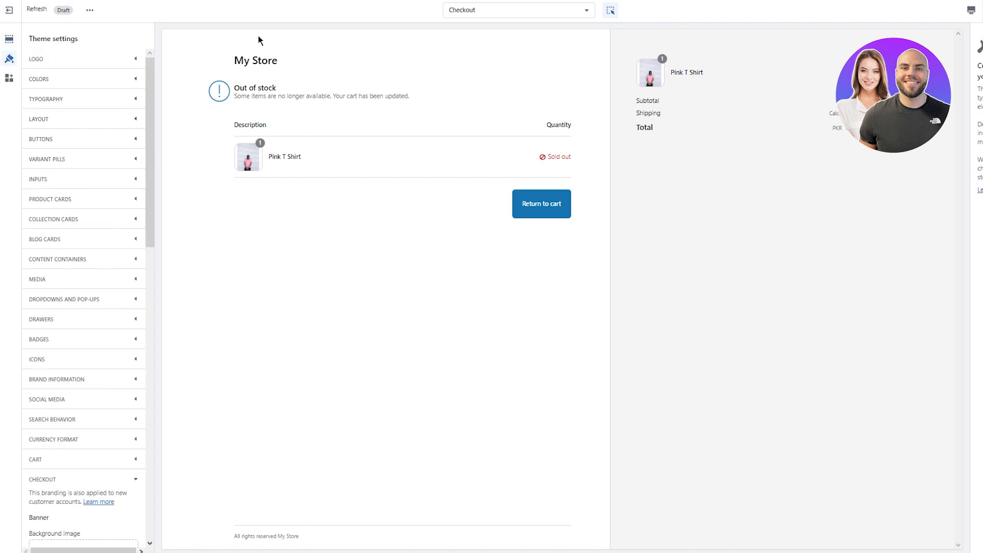
{"action": "left_click", "coordinate": [71, 60]}
{"action": "left_click", "coordinate": [72, 60]}
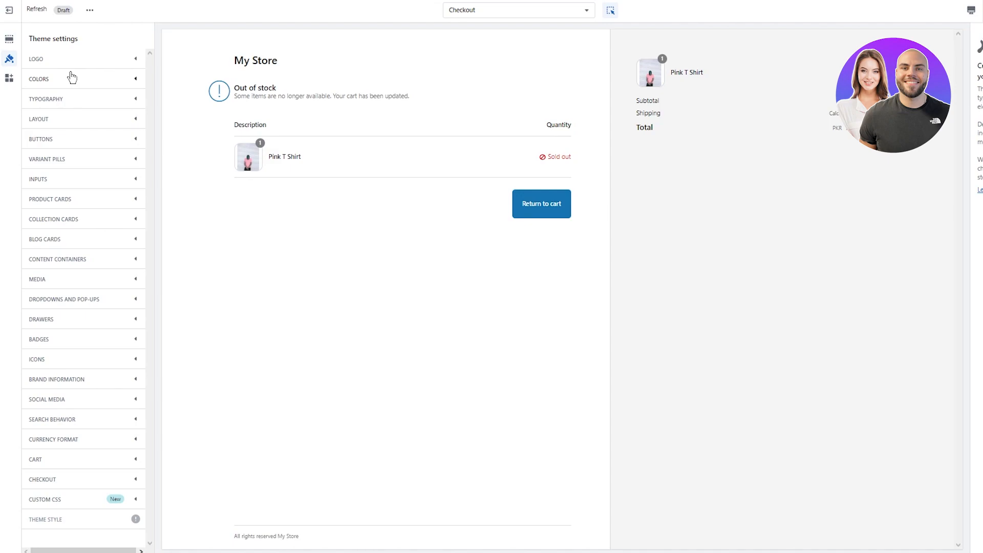
Step: Try a red shade for the Solid button label in the theme's Colors settings, and restore it to white
{"action": "left_click", "coordinate": [72, 78]}
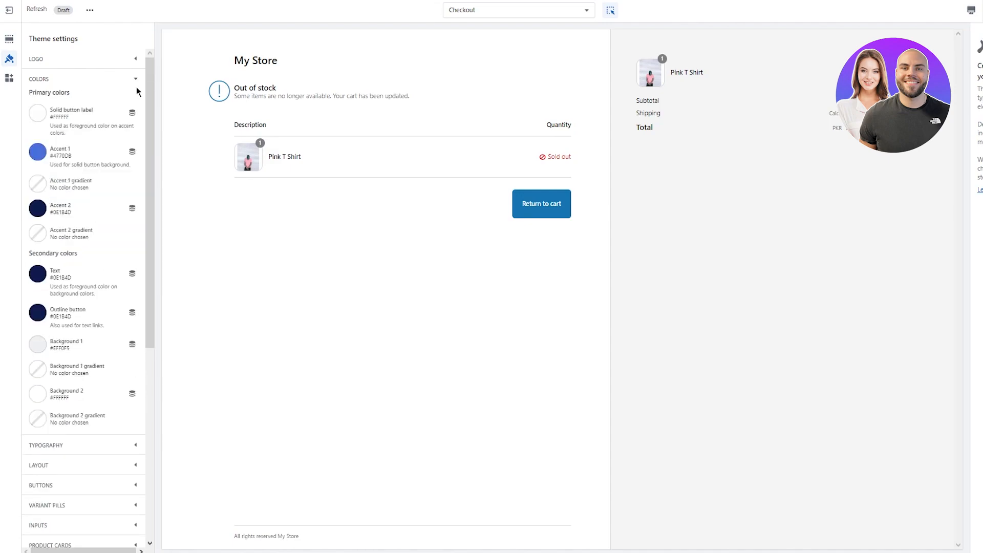
{"action": "left_click", "coordinate": [38, 114]}
{"action": "left_click", "coordinate": [78, 169]}
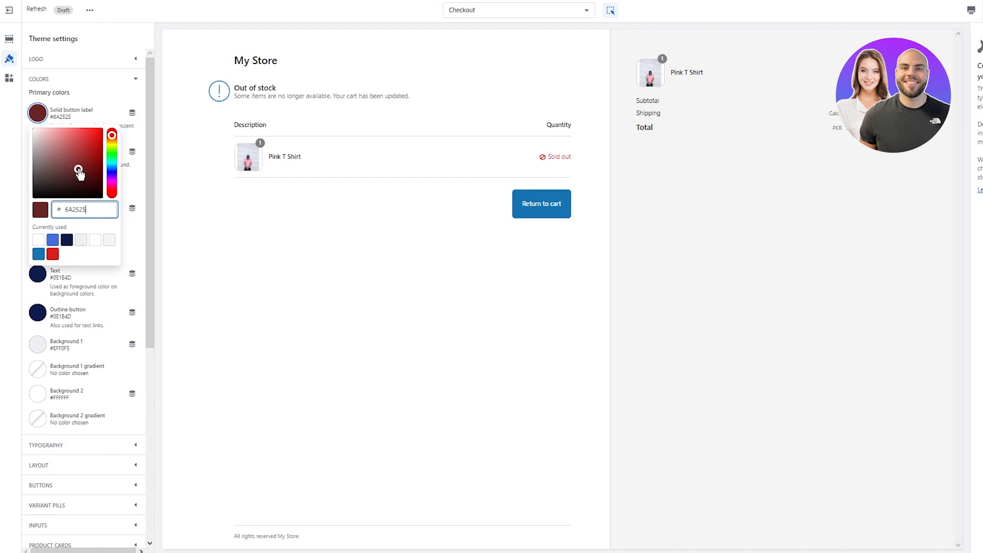
{"action": "left_click", "coordinate": [88, 150]}
{"action": "left_click", "coordinate": [88, 139]}
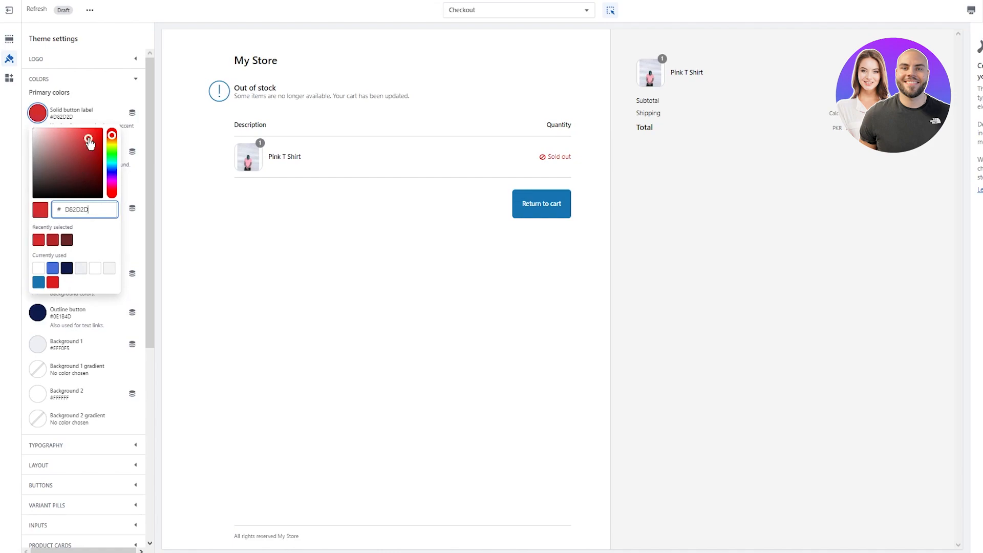
{"action": "left_click", "coordinate": [35, 137]}
{"action": "left_click", "coordinate": [200, 227]}
{"action": "left_click", "coordinate": [38, 118]}
{"action": "left_click", "coordinate": [34, 129]}
{"action": "left_click", "coordinate": [200, 227]}
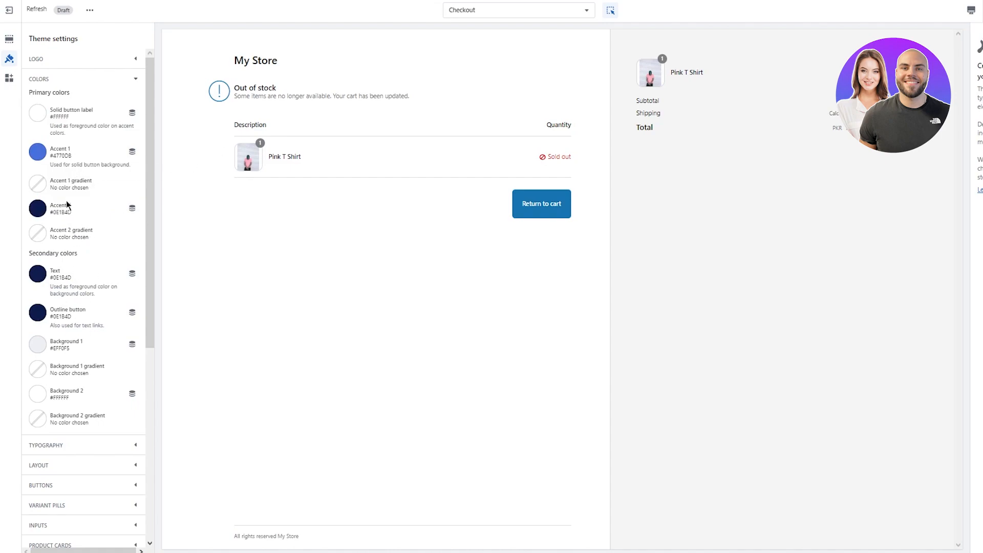
Step: Set the theme's Accent 1 color to the lighter blue #6F8EDF
{"action": "left_click", "coordinate": [35, 156]}
{"action": "left_click_drag", "start_coordinate": [79, 198], "coordinate": [68, 176]}
{"action": "left_click", "coordinate": [53, 177]}
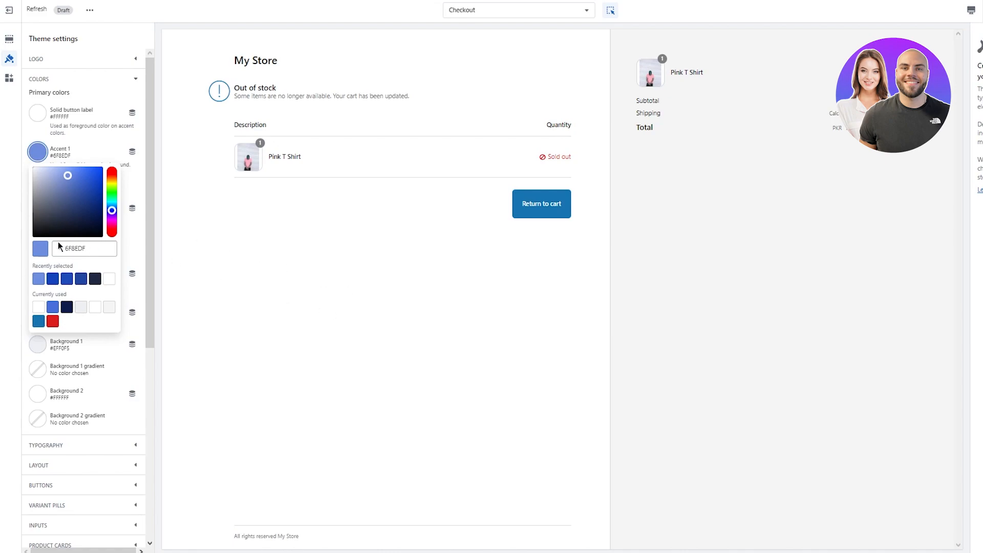
{"action": "left_click", "coordinate": [66, 146]}
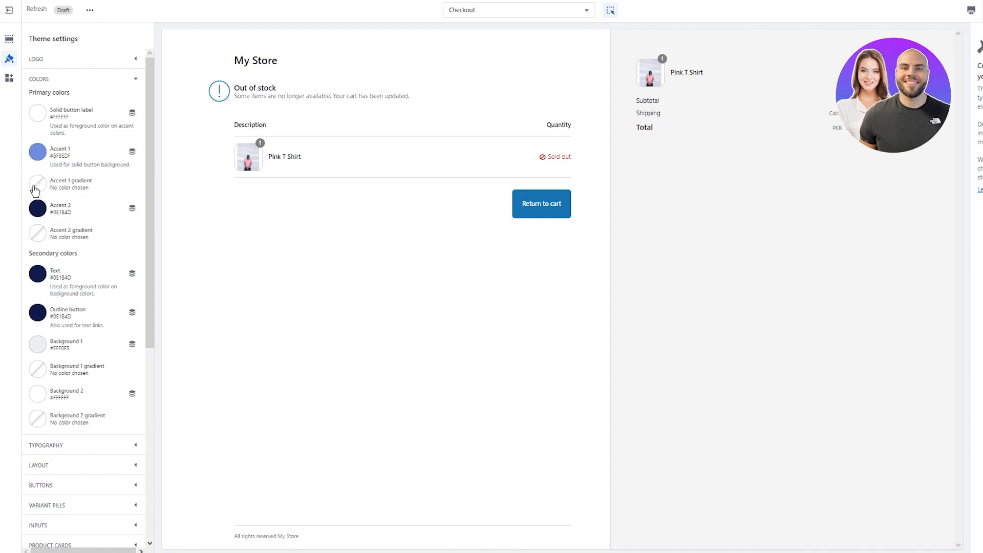
Step: Apply a linear gradient to Accent 1 gradient, look at the Layout settings, and return to the Colors settings
{"action": "left_click", "coordinate": [38, 184]}
{"action": "left_click", "coordinate": [125, 121]}
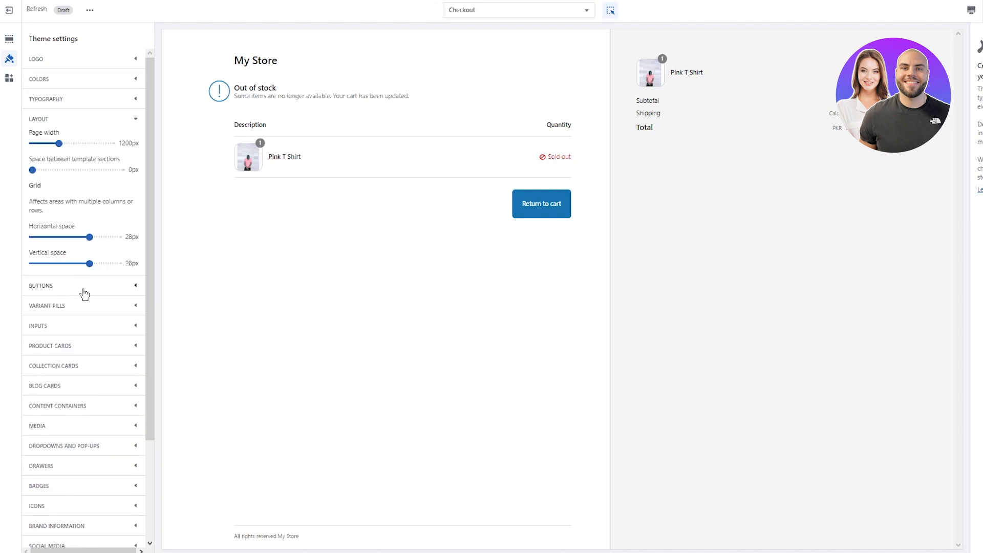
{"action": "left_click", "coordinate": [130, 123]}
{"action": "left_click", "coordinate": [129, 81]}
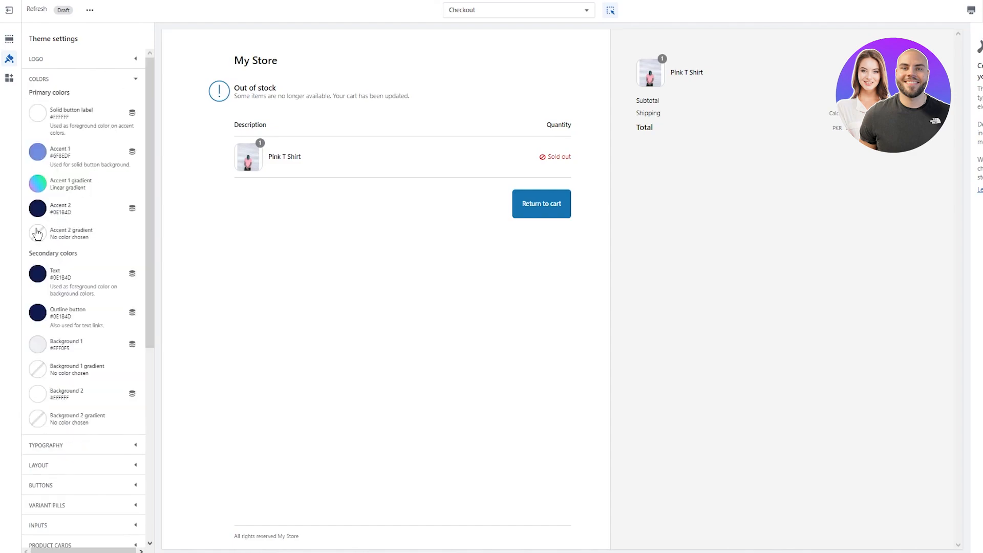
Step: Set the theme's Background 2 color to red #F12A2A and save the theme changes
{"action": "left_click", "coordinate": [37, 394]}
{"action": "left_click_drag", "start_coordinate": [85, 233], "coordinate": [91, 222]}
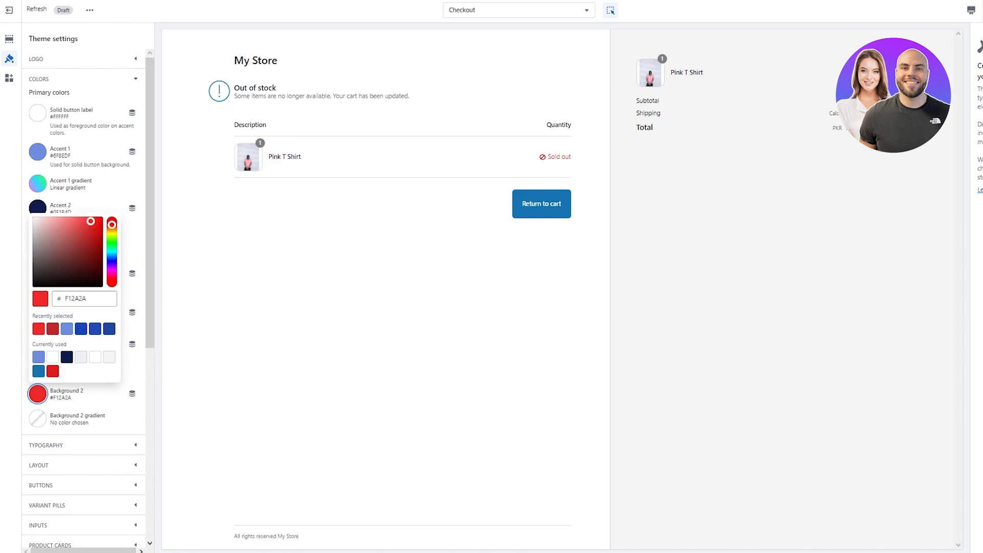
{"action": "key", "text": "Escape"}
{"action": "left_click", "coordinate": [981, 10]}
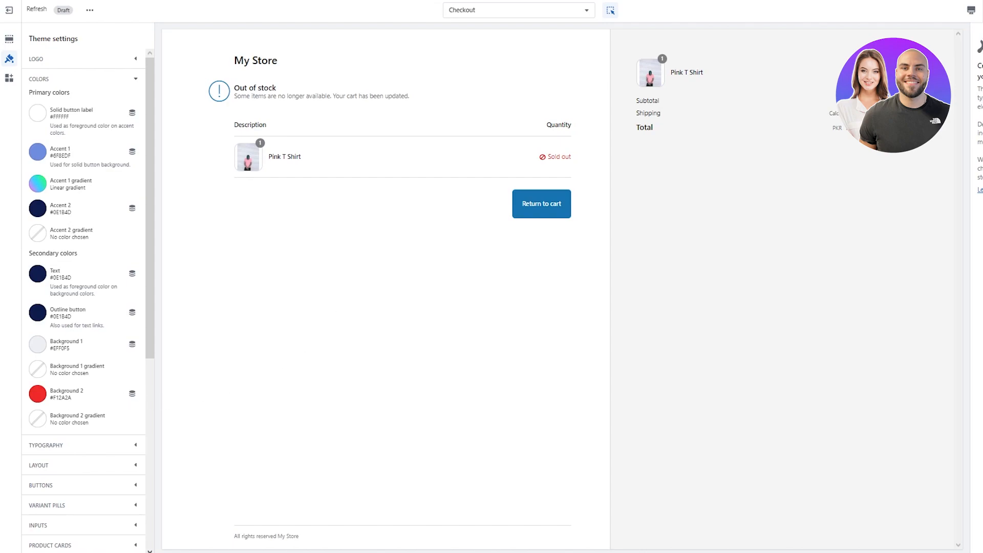
Step: Open the Custom CSS editor in the theme settings
{"action": "scroll", "coordinate": [72, 406], "scroll_direction": "down", "scroll_amount": 6}
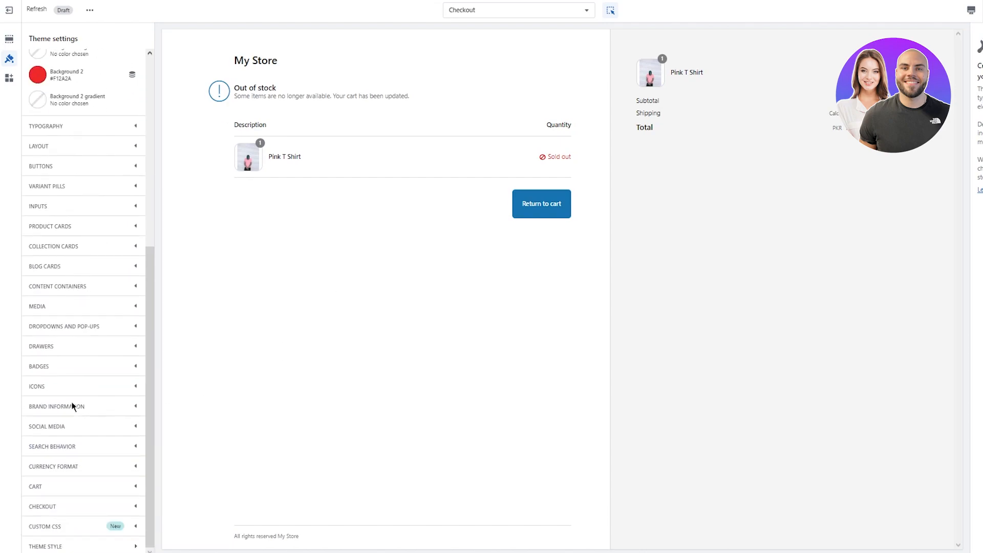
{"action": "left_click", "coordinate": [112, 526]}
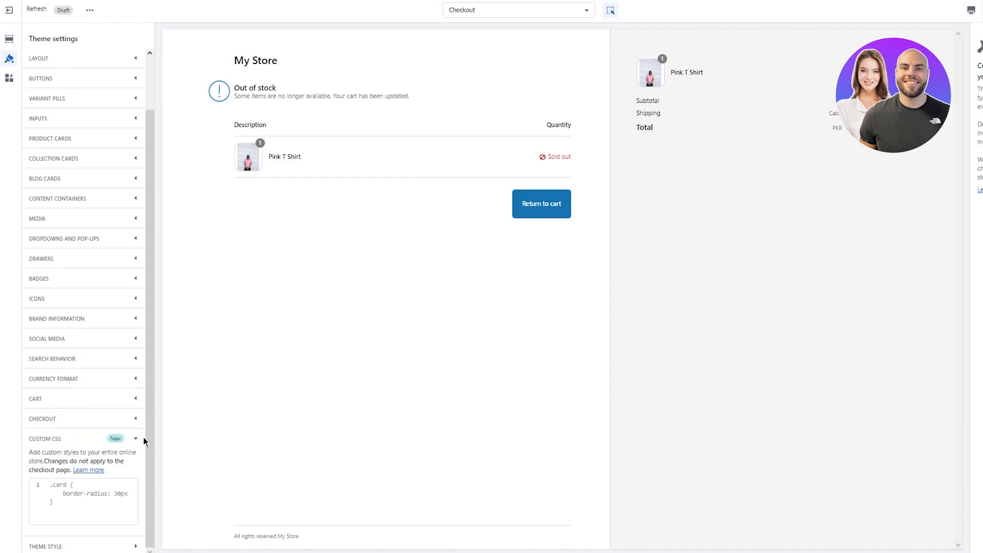
{"action": "left_click", "coordinate": [71, 495]}
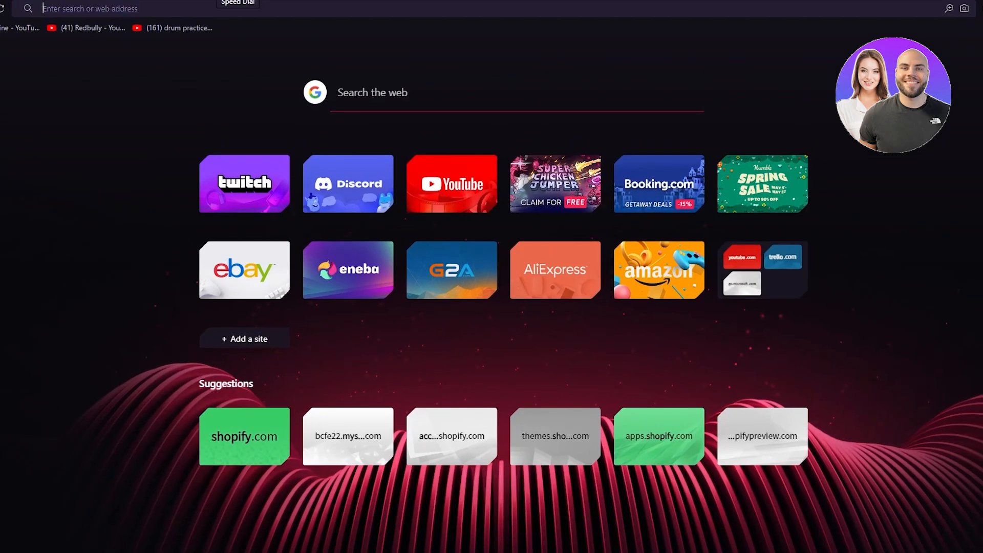
Step: Search the web for "custom css for making page blue" and open the W3Schools CSS Backgrounds result
{"action": "type", "text": "custom css "}
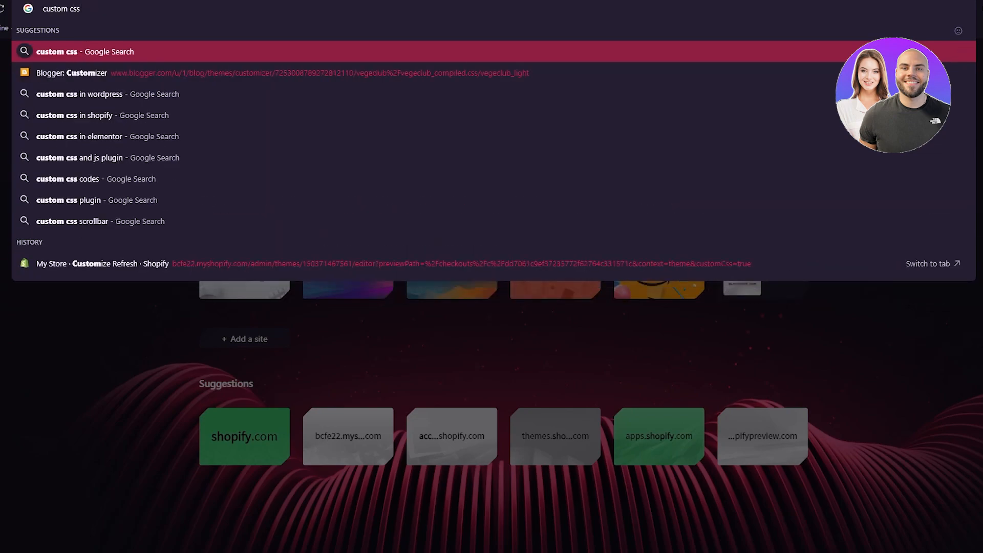
{"action": "type", "text": "for mak"}
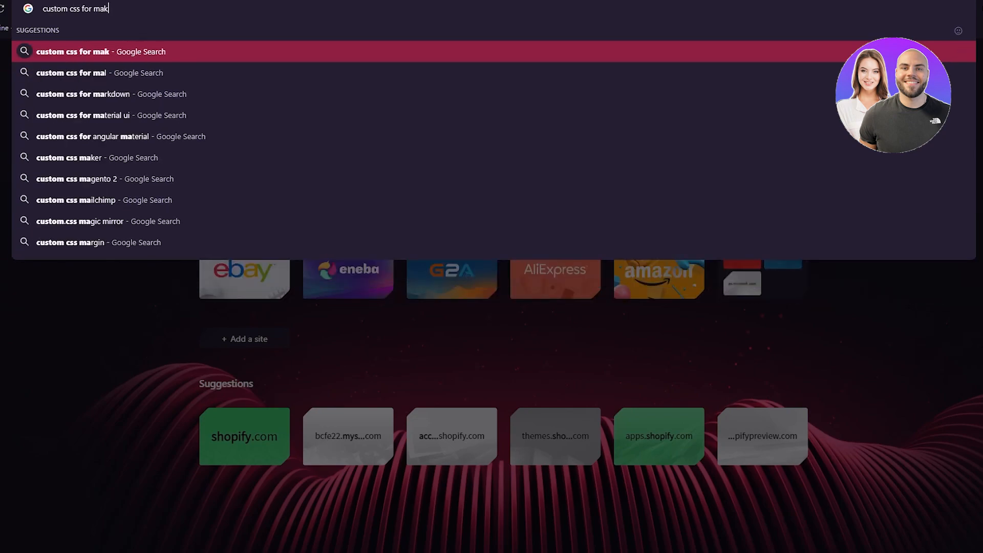
{"action": "type", "text": "ing page blu"}
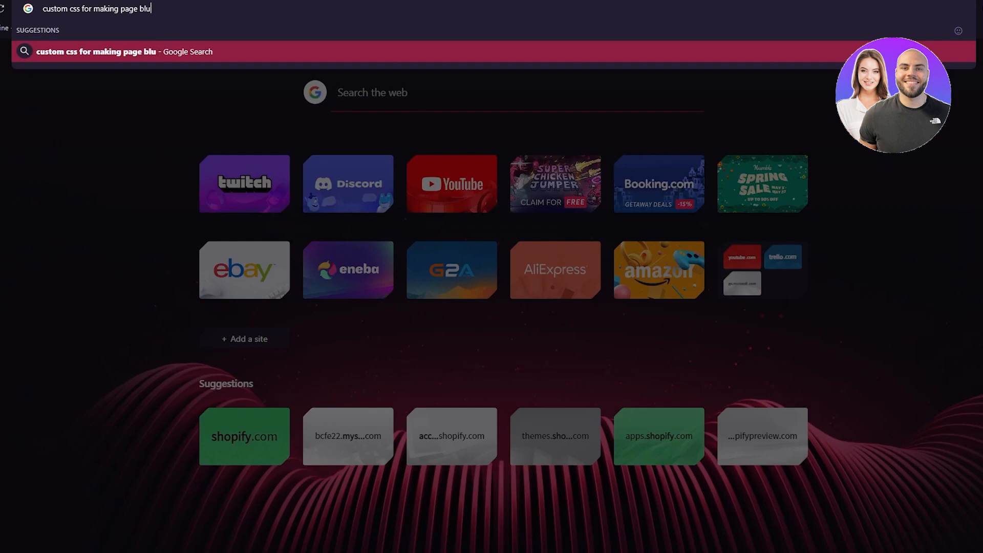
{"action": "type", "text": "e"}
{"action": "key", "text": "Return"}
{"action": "left_click", "coordinate": [192, 144]}
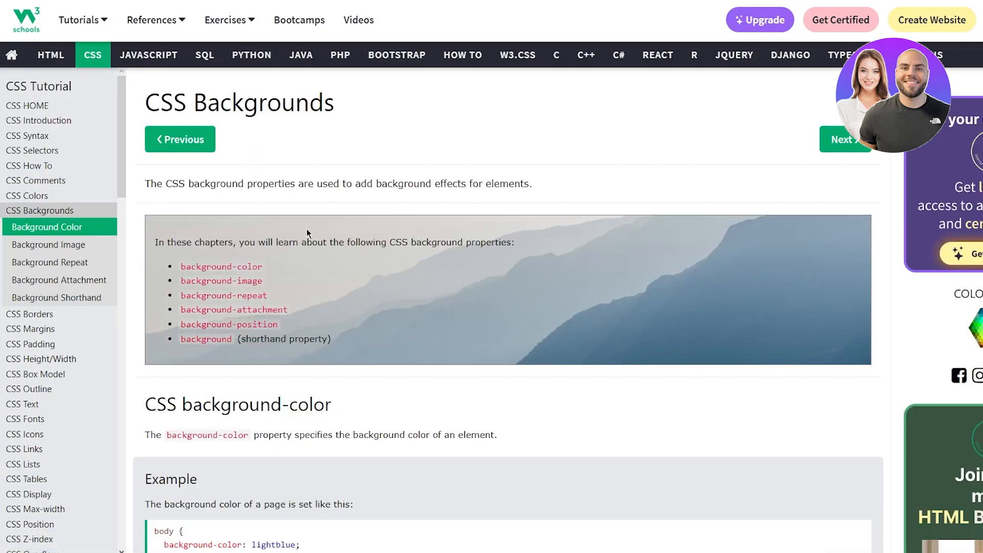
Step: Find the Other Elements example with h1, div and p background colors on the W3Schools page and copy its code
{"action": "scroll", "coordinate": [306, 229], "scroll_direction": "down", "scroll_amount": 10}
{"action": "scroll", "coordinate": [312, 220], "scroll_direction": "up", "scroll_amount": 5}
{"action": "scroll", "coordinate": [313, 220], "scroll_direction": "down", "scroll_amount": 7}
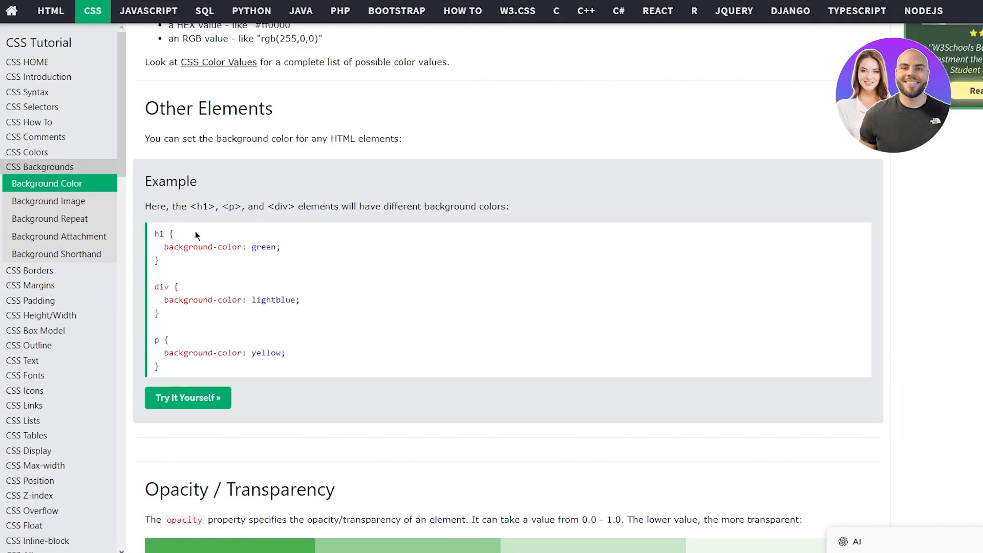
{"action": "left_click_drag", "start_coordinate": [154, 234], "coordinate": [294, 365]}
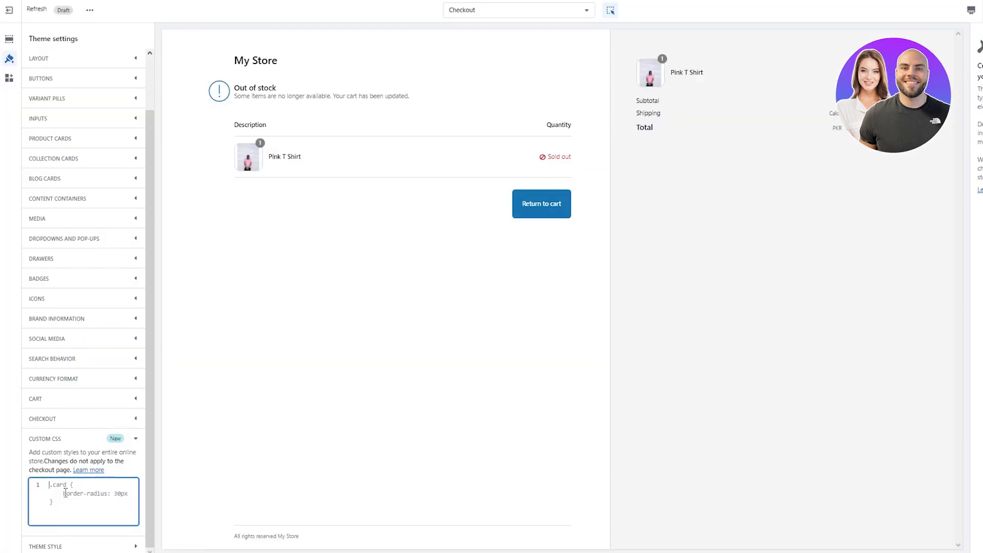
Step: Try the copied h1, div and p background-color code in Shopify's Custom CSS editor, and remove it again
{"action": "right_click", "coordinate": [65, 493]}
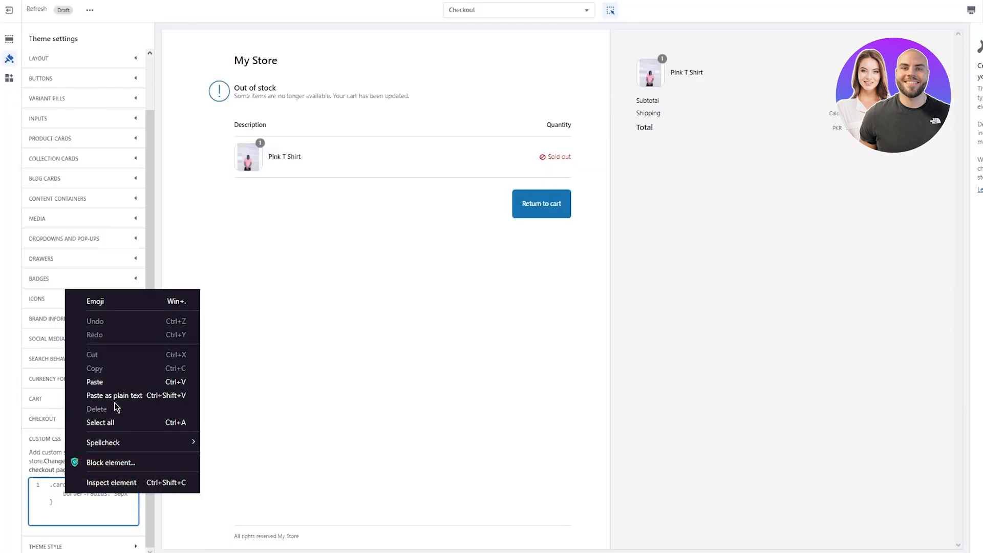
{"action": "left_click", "coordinate": [110, 381]}
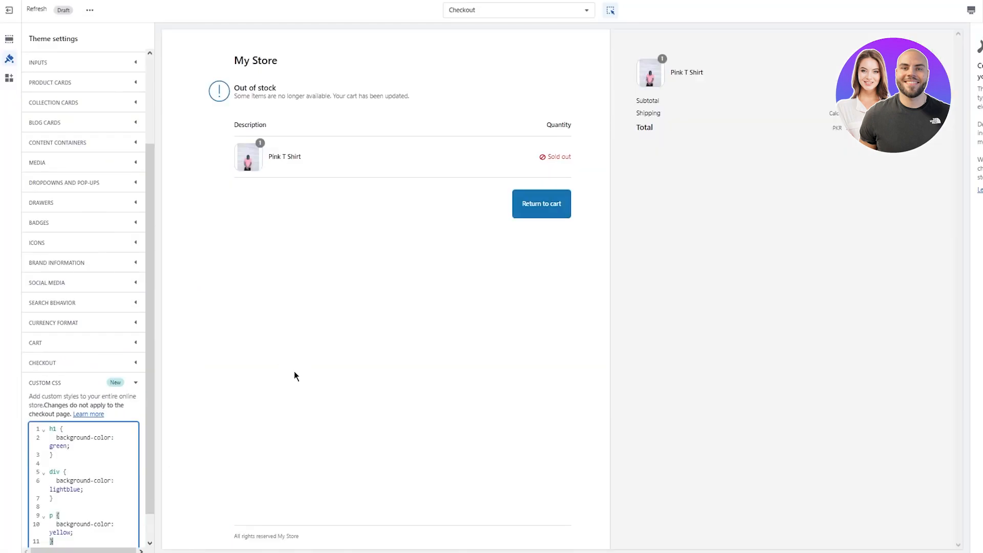
{"action": "left_click", "coordinate": [115, 481]}
{"action": "scroll", "coordinate": [115, 482], "scroll_direction": "down", "scroll_amount": 1}
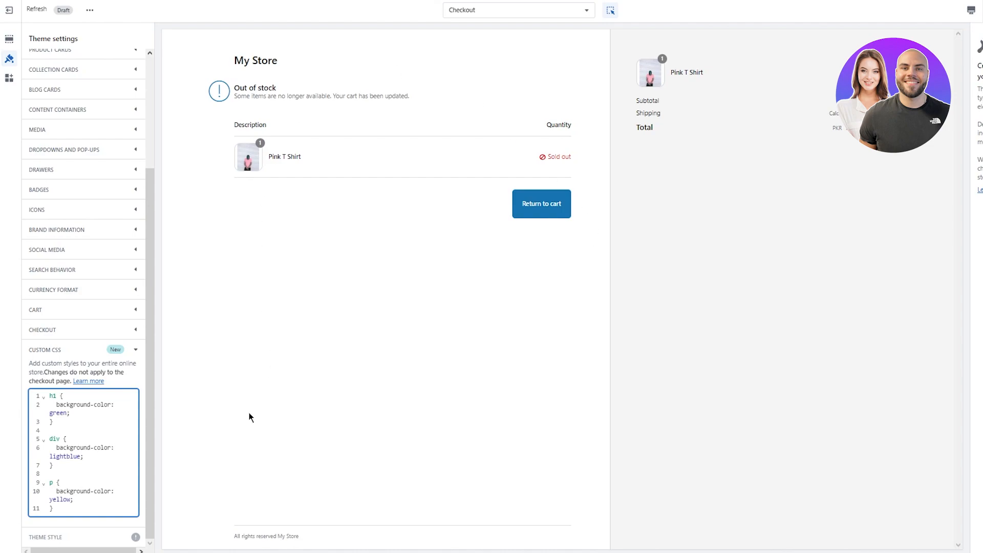
{"action": "key", "text": "ctrl+a"}
{"action": "type", "text": ".card {     border-radius: 30px }"}
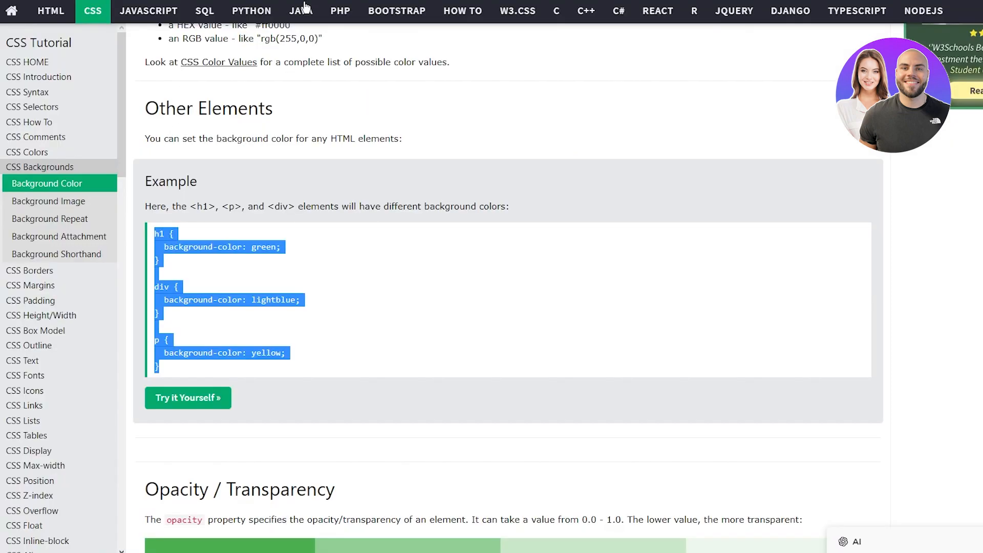
Step: Copy the body background-color: lightblue example code from the W3Schools Background Color page
{"action": "scroll", "coordinate": [136, 192], "scroll_direction": "up", "scroll_amount": 6}
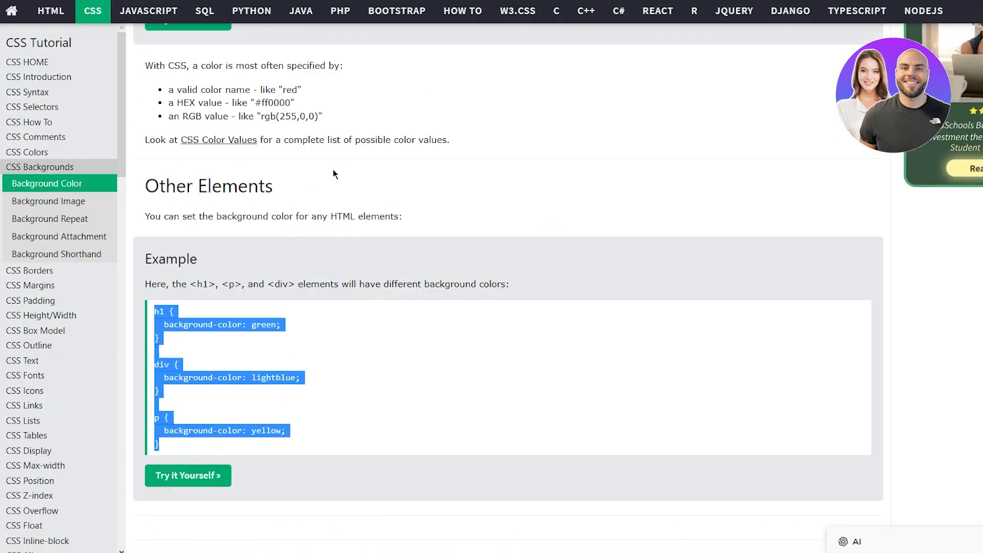
{"action": "left_click_drag", "start_coordinate": [155, 180], "coordinate": [216, 207]}
{"action": "key", "text": "ctrl+c"}
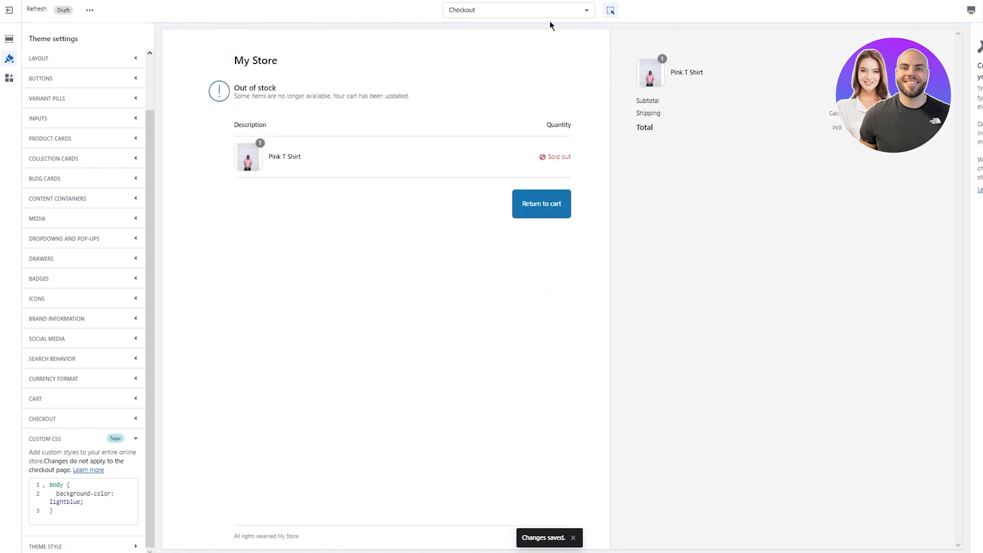
Step: Switch the theme editor preview to the Home page and check it for the custom CSS background color
{"action": "left_click", "coordinate": [524, 10]}
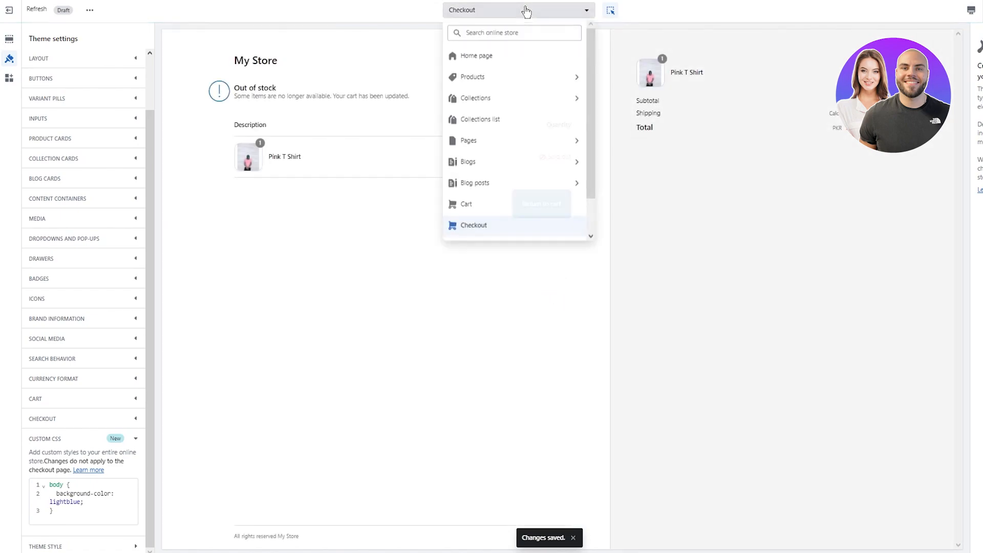
{"action": "left_click", "coordinate": [485, 56]}
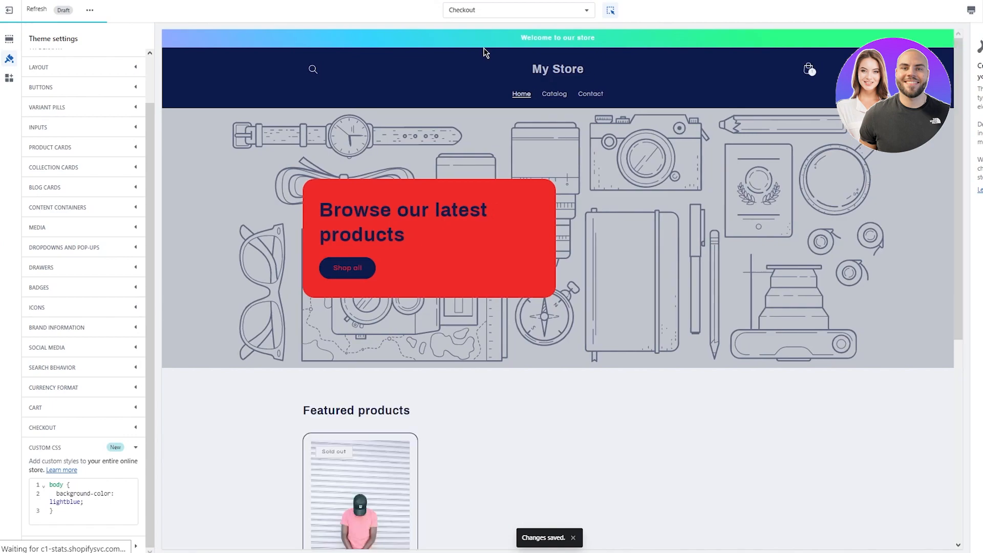
{"action": "scroll", "coordinate": [830, 202], "scroll_direction": "down", "scroll_amount": 5}
{"action": "scroll", "coordinate": [803, 209], "scroll_direction": "up", "scroll_amount": 5}
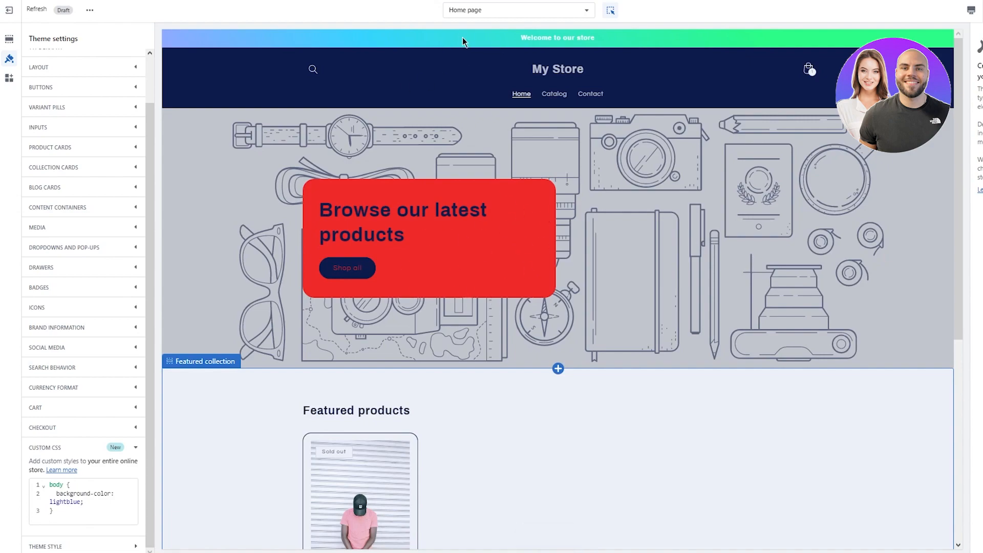
Step: Open the Default product template and select its Product information section
{"action": "left_click", "coordinate": [515, 10]}
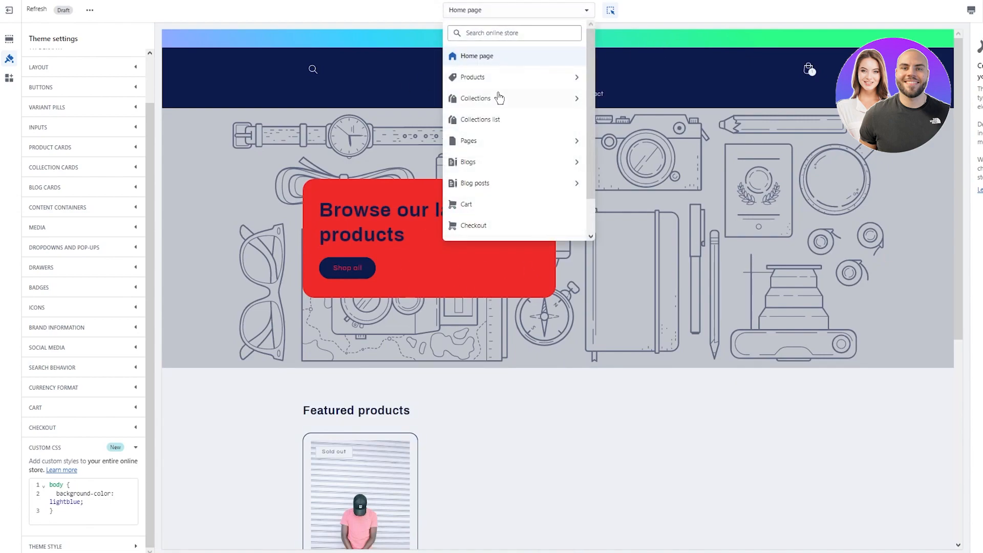
{"action": "left_click", "coordinate": [516, 78]}
{"action": "left_click", "coordinate": [502, 78]}
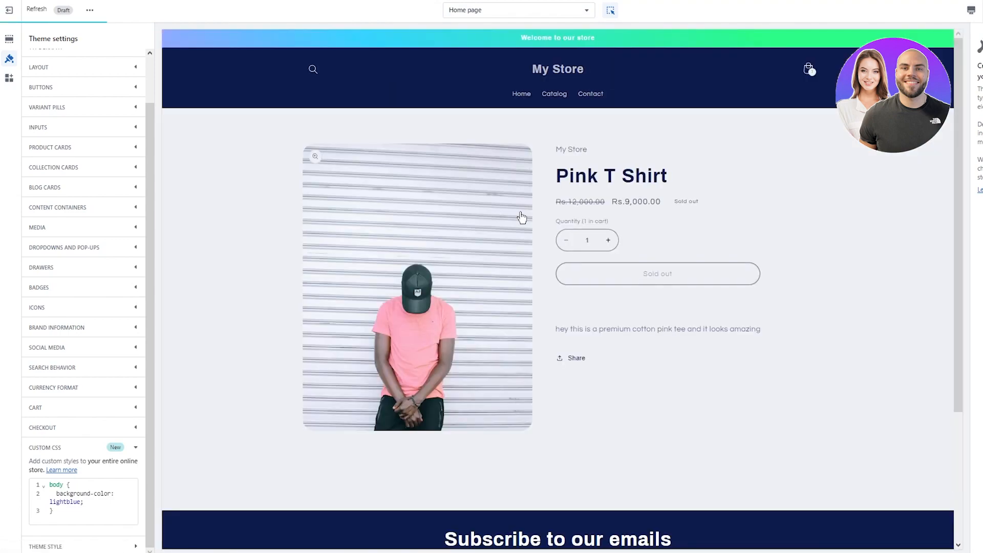
{"action": "left_click", "coordinate": [893, 269]}
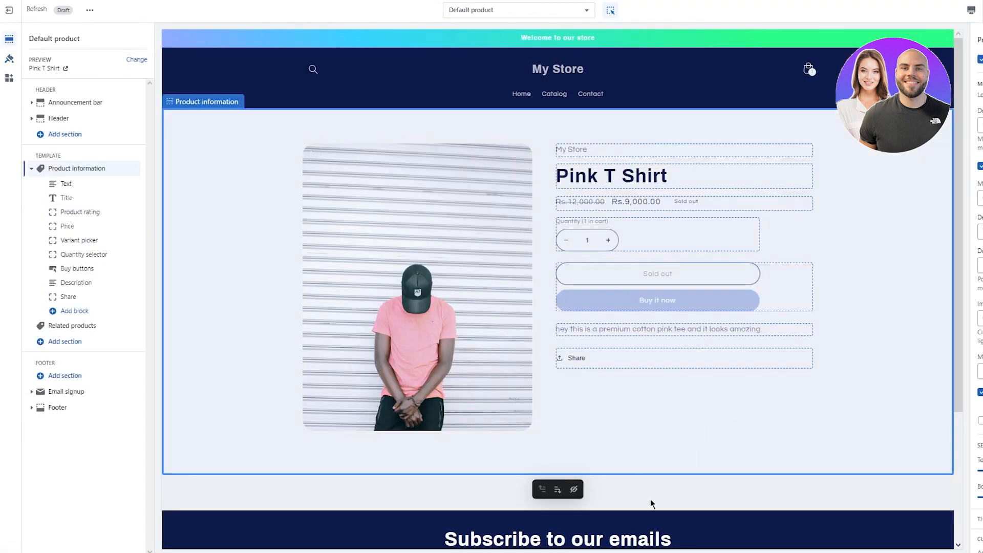
Step: Paste the body background-color: lightblue rule into the Product information section's Custom CSS and expand the section's theme settings
{"action": "scroll", "coordinate": [930, 475], "scroll_direction": "down", "scroll_amount": 2}
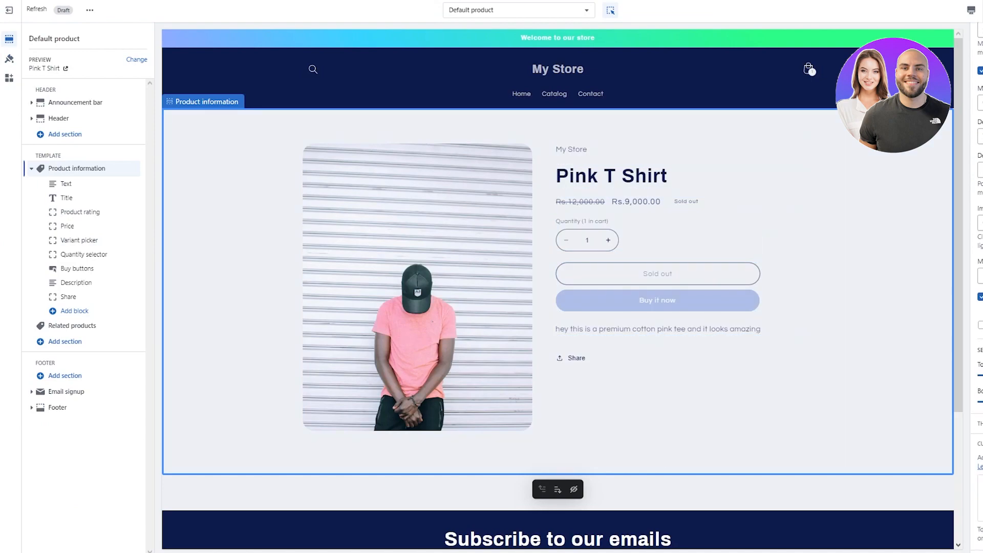
{"action": "left_click", "coordinate": [923, 493]}
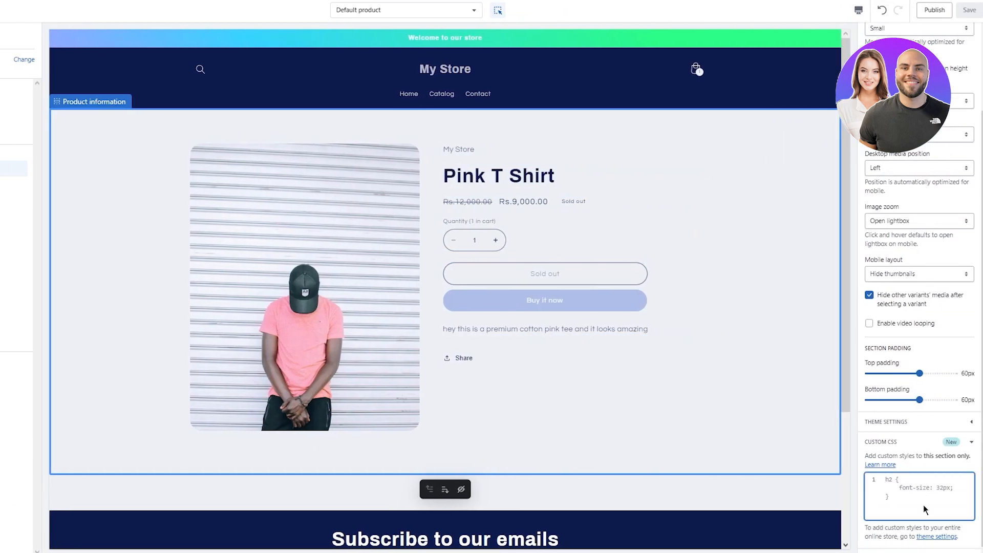
{"action": "right_click", "coordinate": [902, 480]}
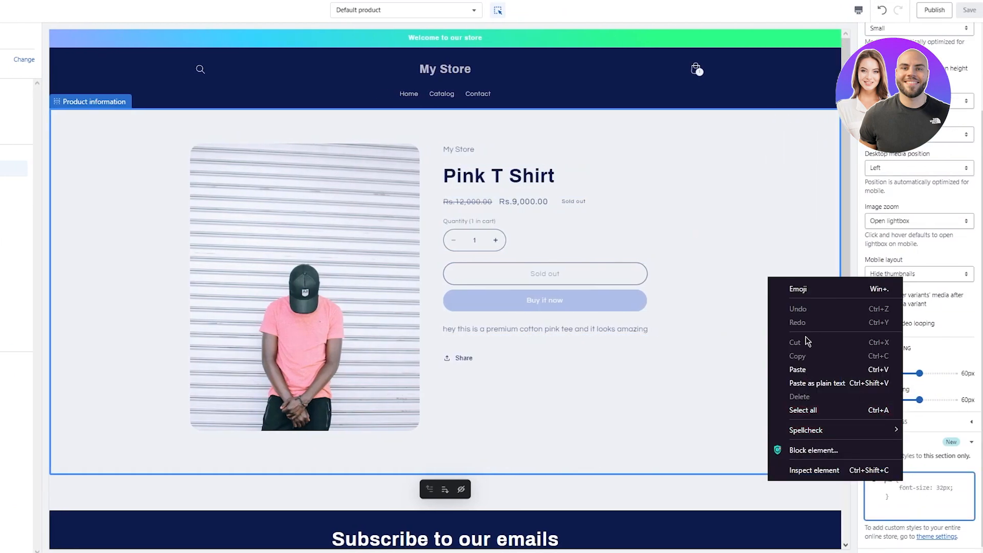
{"action": "left_click", "coordinate": [806, 376]}
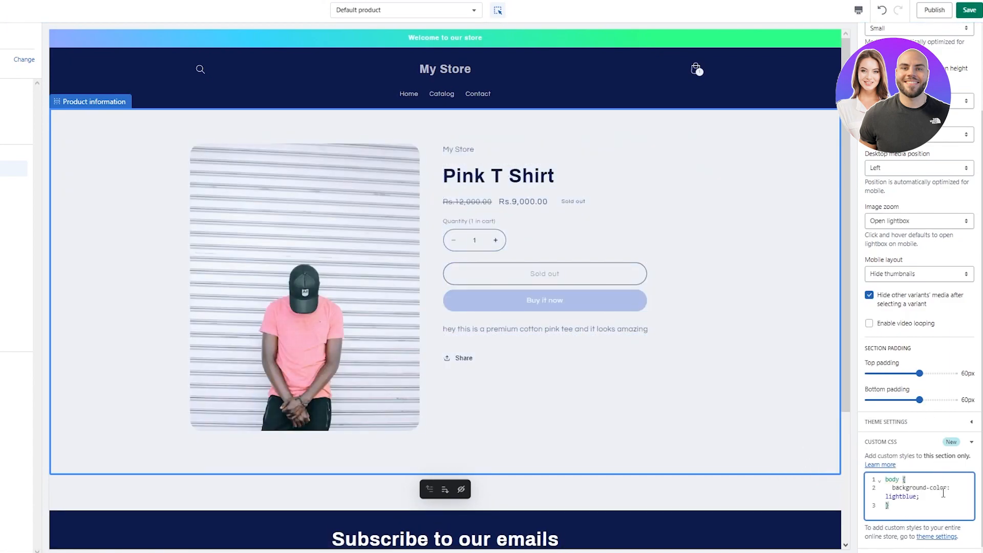
{"action": "left_click", "coordinate": [816, 438]}
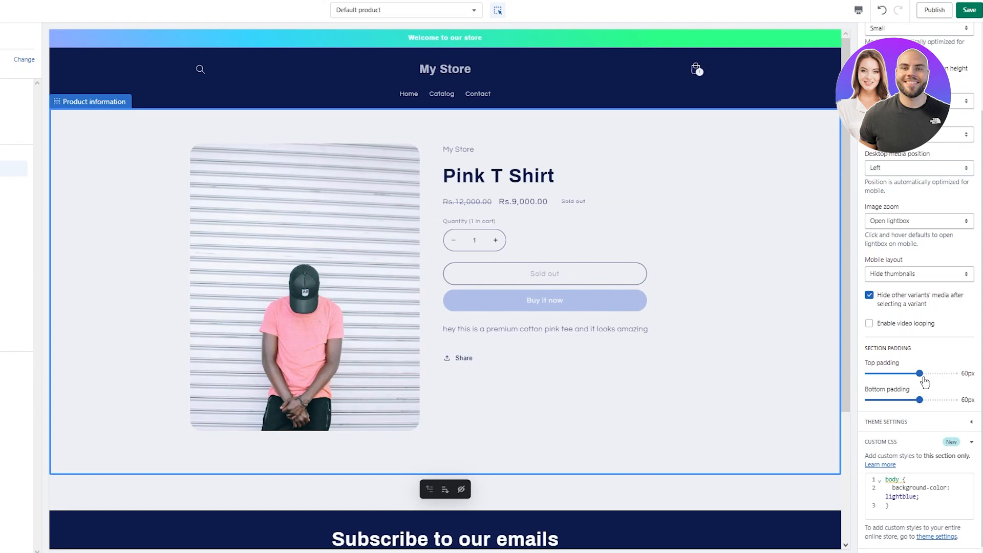
{"action": "left_click", "coordinate": [936, 427]}
{"action": "scroll", "coordinate": [937, 427], "scroll_direction": "down", "scroll_amount": 3}
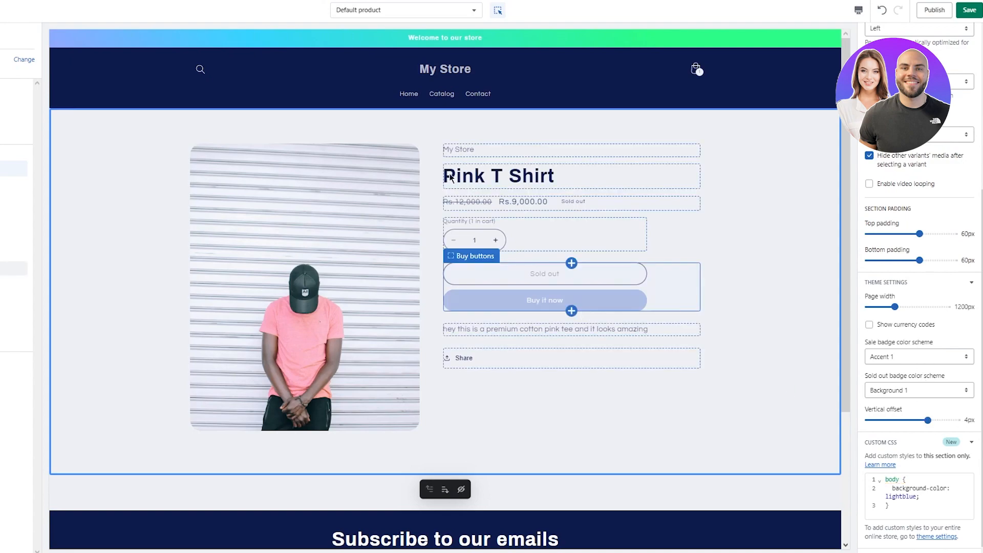
Step: Return to the Home page template and add a Slideshow section below the Featured collection
{"action": "left_click", "coordinate": [370, 11]}
{"action": "left_click", "coordinate": [374, 60]}
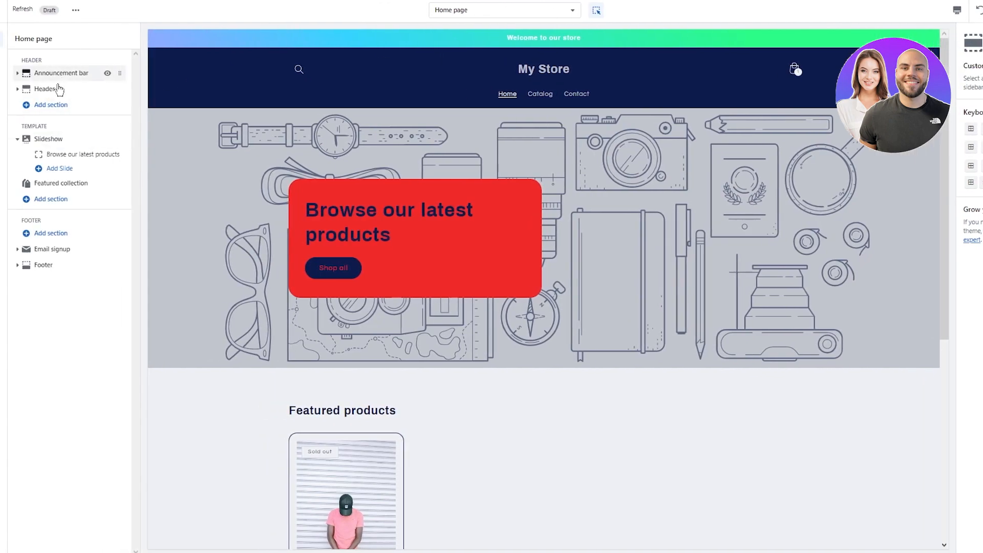
{"action": "left_click", "coordinate": [79, 202]}
{"action": "left_click", "coordinate": [219, 357]}
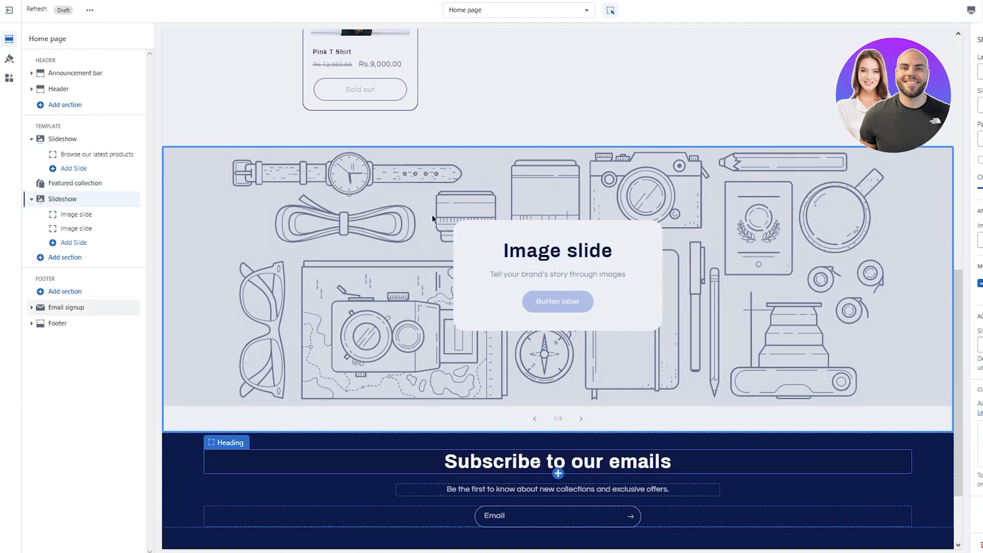
Step: Add a third image slide to the new slideshow and move the section above the existing slideshow
{"action": "left_click", "coordinate": [71, 242]}
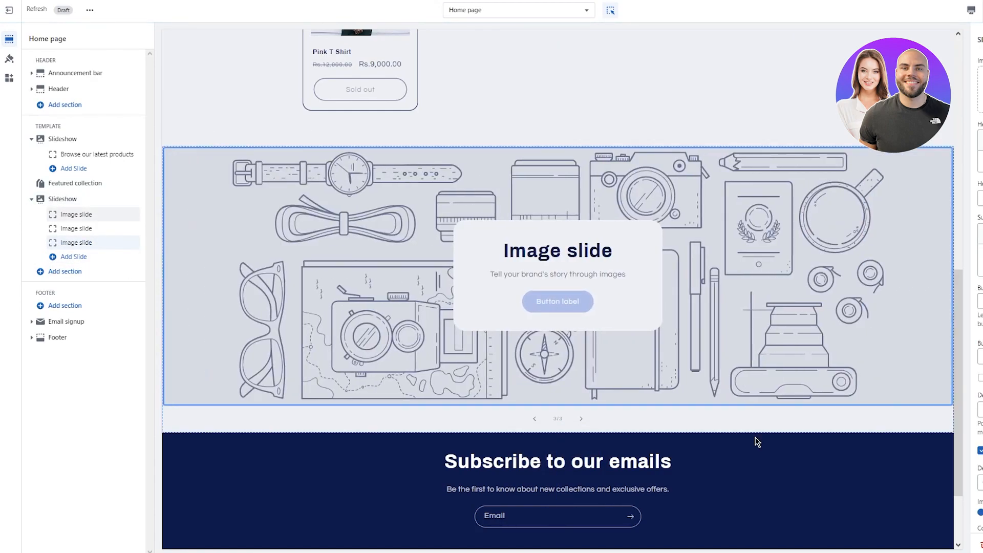
{"action": "scroll", "coordinate": [636, 388], "scroll_direction": "up", "scroll_amount": 5}
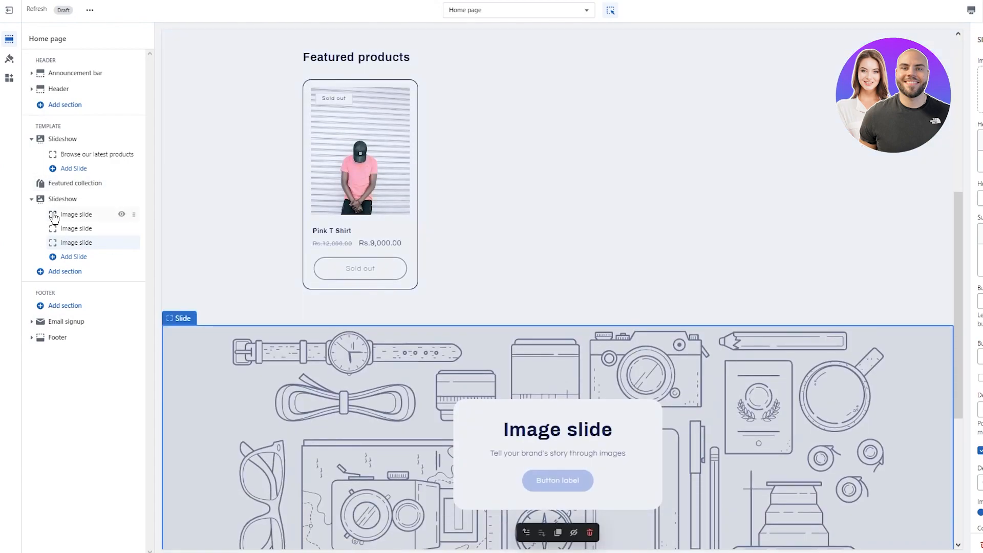
{"action": "left_click_drag", "start_coordinate": [134, 199], "coordinate": [126, 139]}
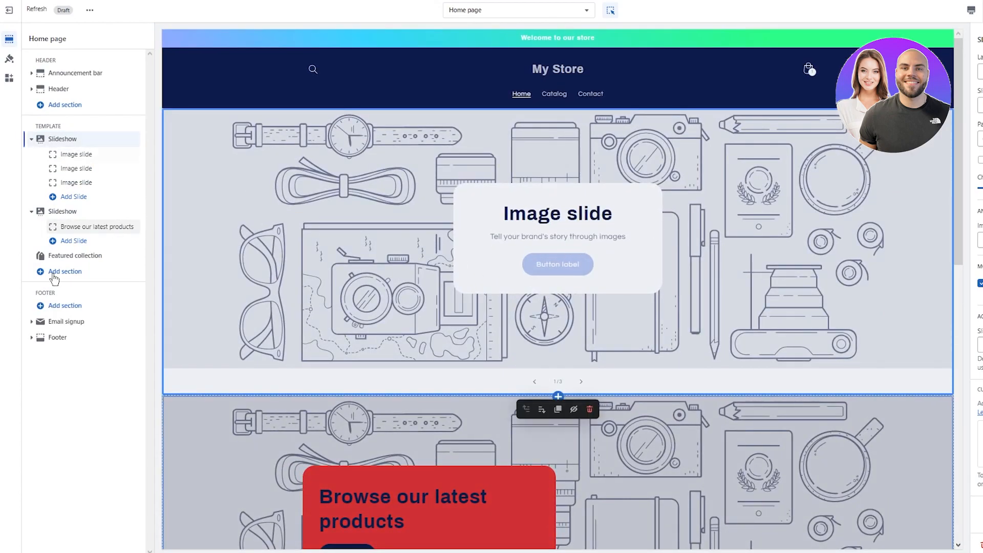
Step: Set the existing pink T-shirt photo from the store library as the first slide's image
{"action": "left_click", "coordinate": [77, 156]}
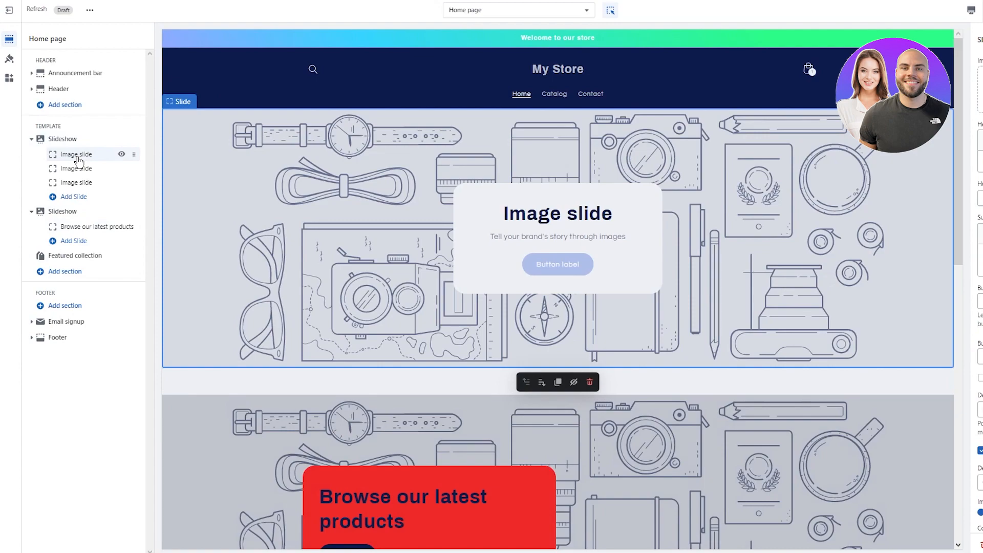
{"action": "left_click", "coordinate": [78, 156]}
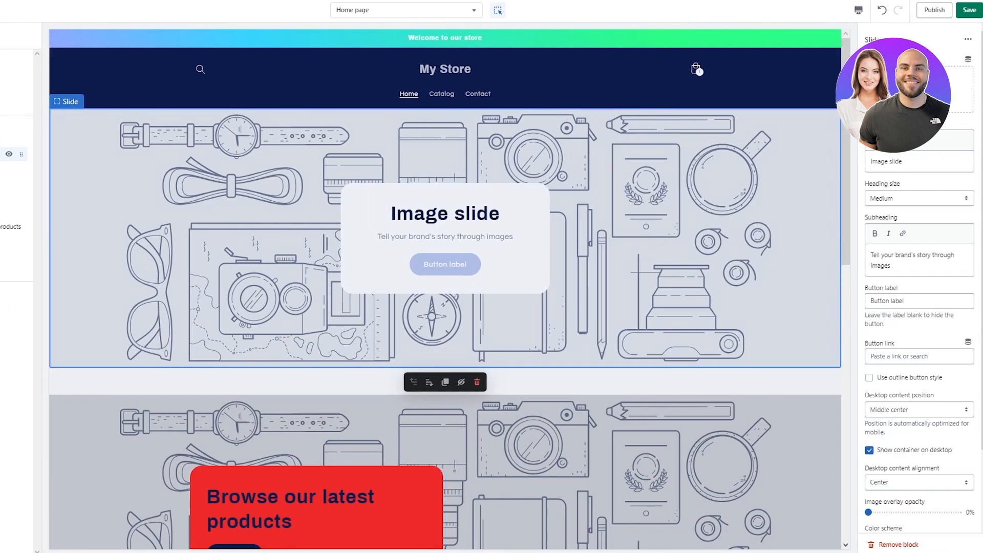
{"action": "left_click", "coordinate": [919, 83]}
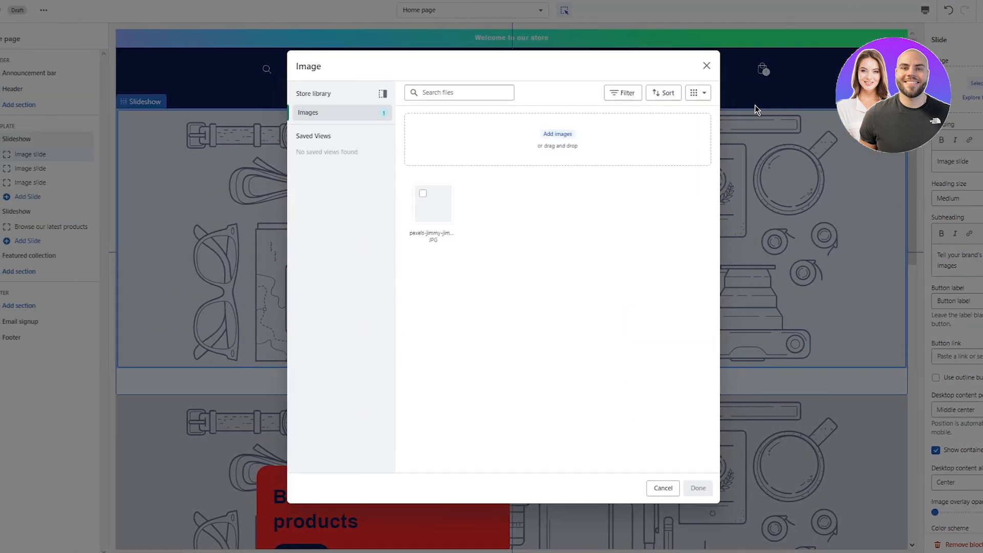
{"action": "left_click", "coordinate": [421, 192]}
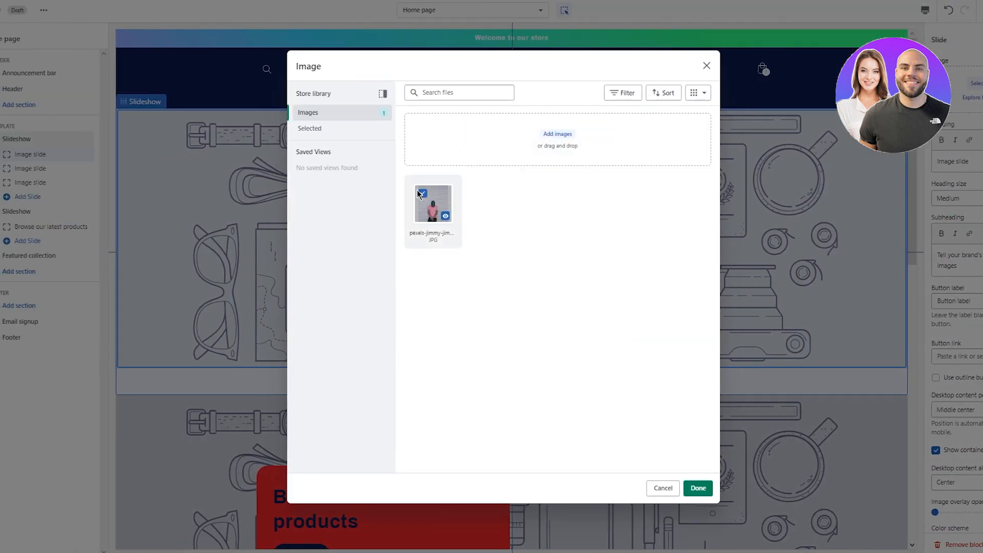
{"action": "left_click", "coordinate": [694, 487]}
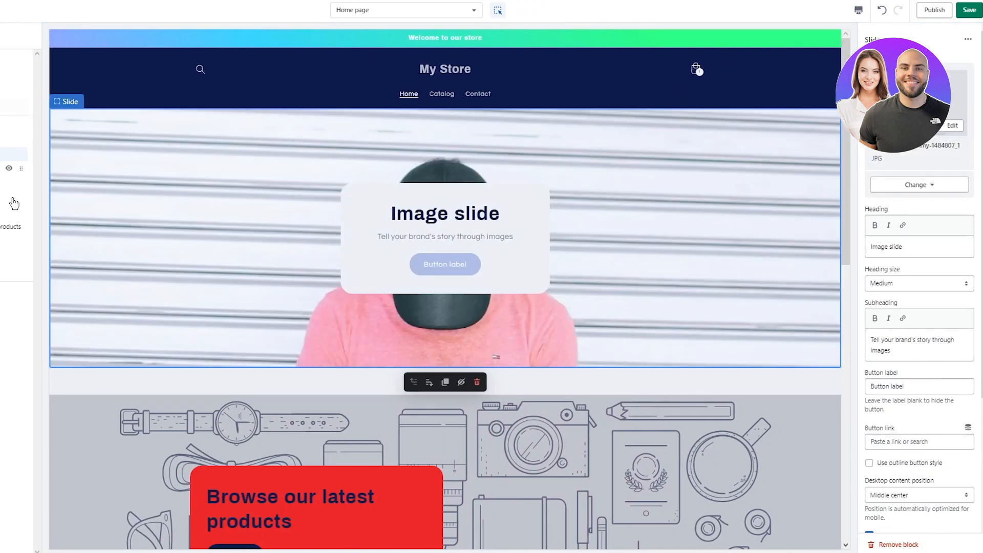
Step: Upload the black and yellow typography PNG design and set it as the second slide's image
{"action": "left_click", "coordinate": [13, 167]}
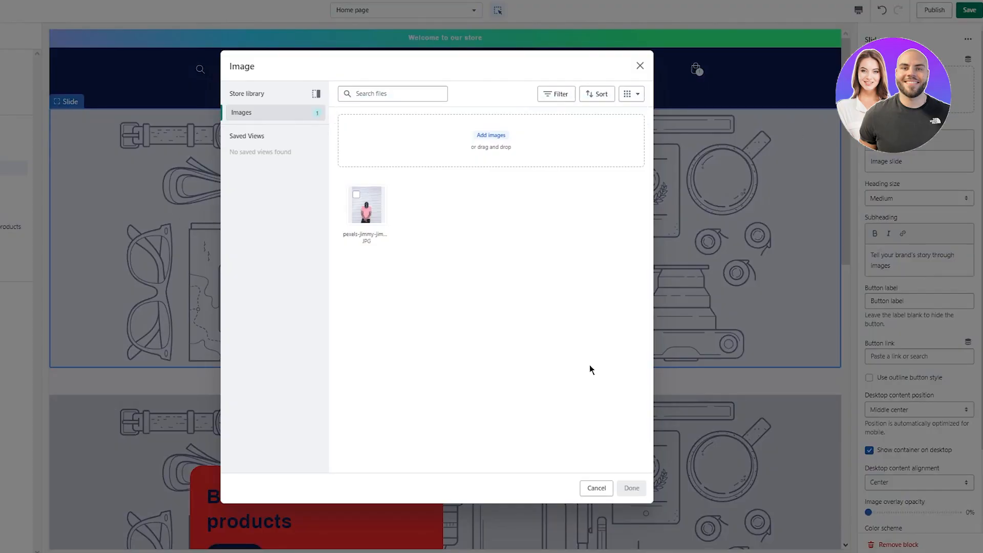
{"action": "left_click", "coordinate": [482, 137]}
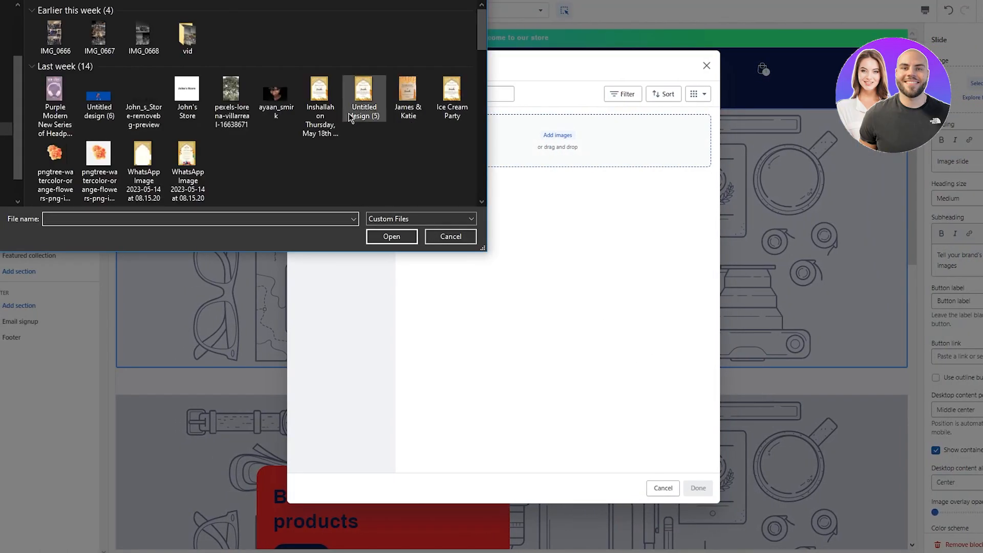
{"action": "scroll", "coordinate": [411, 112], "scroll_direction": "down", "scroll_amount": 3}
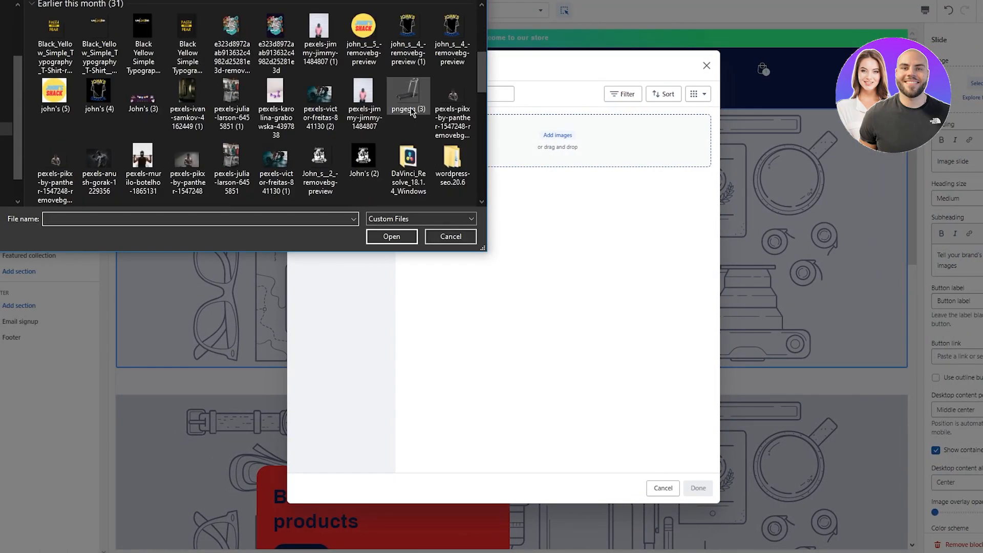
{"action": "double_click", "coordinate": [187, 36]}
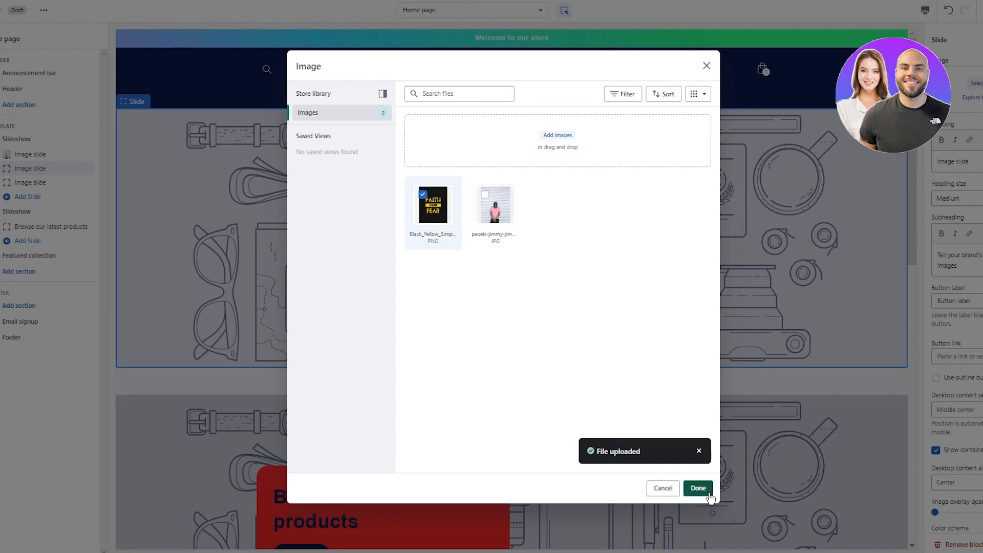
{"action": "left_click", "coordinate": [698, 488]}
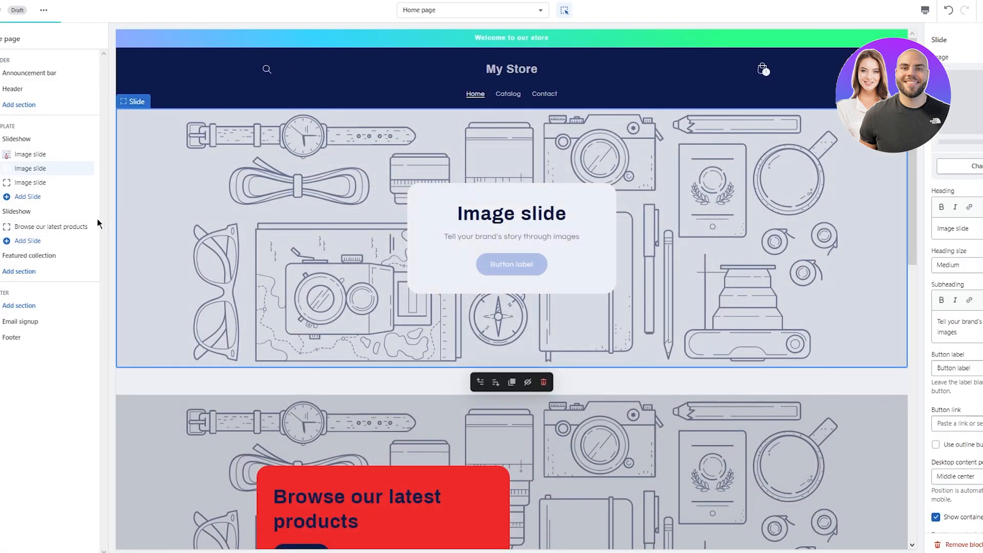
Step: Upload the Pexels barbell photo 841130 (1) and set it as the third slide's image
{"action": "left_click", "coordinate": [77, 182]}
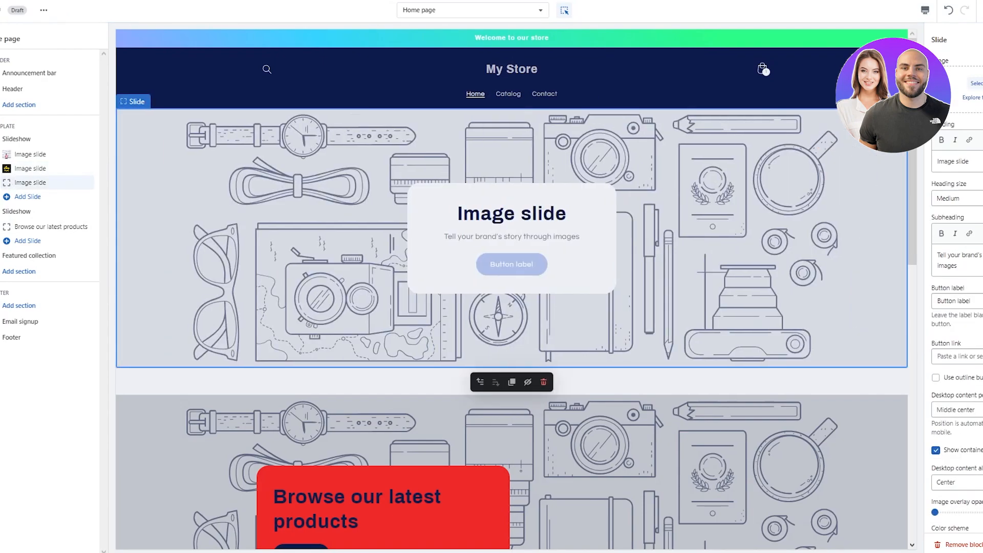
{"action": "left_click", "coordinate": [976, 83]}
{"action": "left_click", "coordinate": [547, 138]}
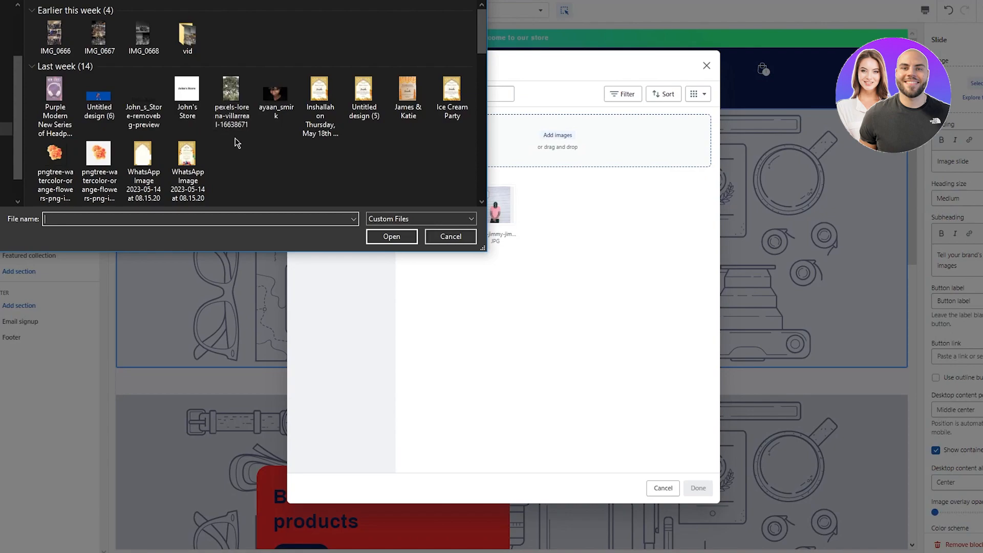
{"action": "scroll", "coordinate": [268, 169], "scroll_direction": "down", "scroll_amount": 6}
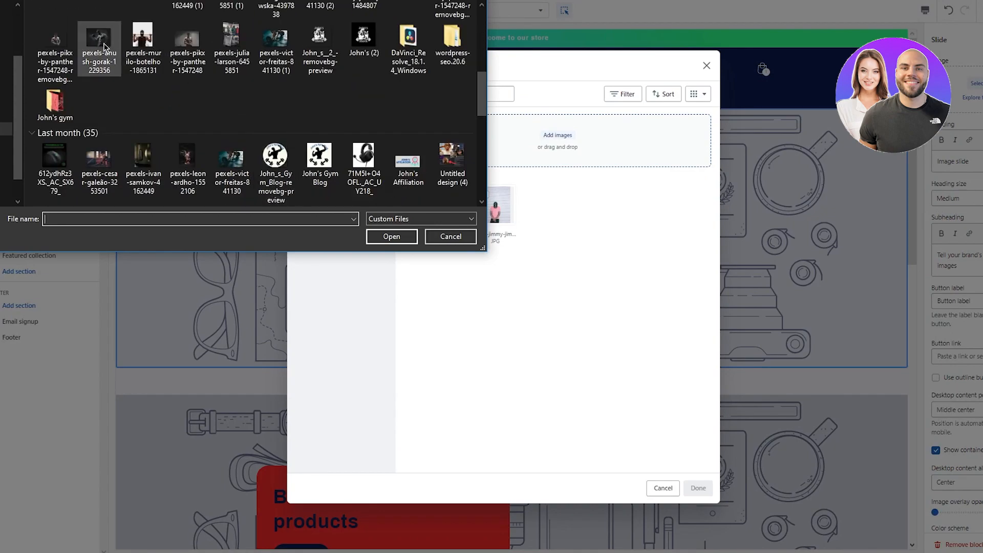
{"action": "double_click", "coordinate": [291, 54]}
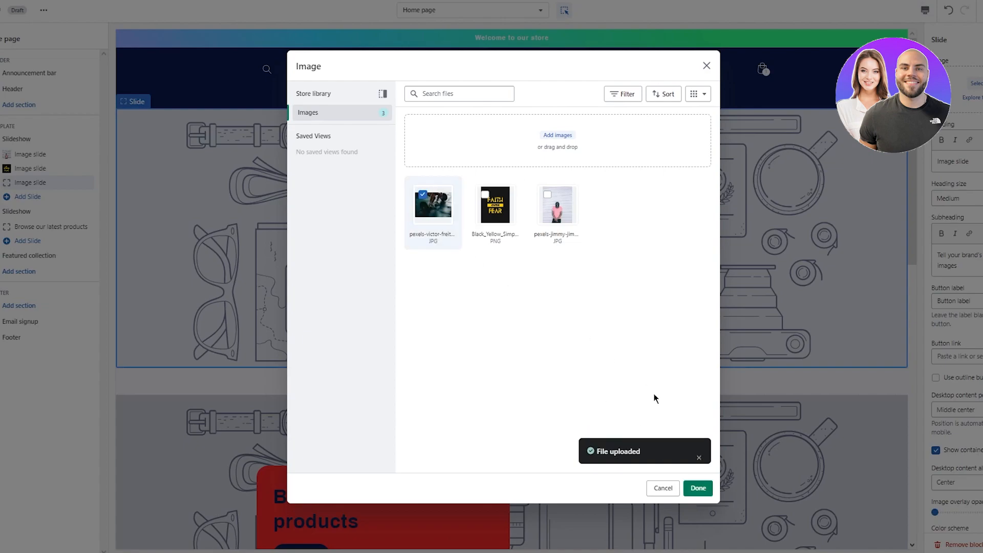
{"action": "left_click", "coordinate": [698, 487]}
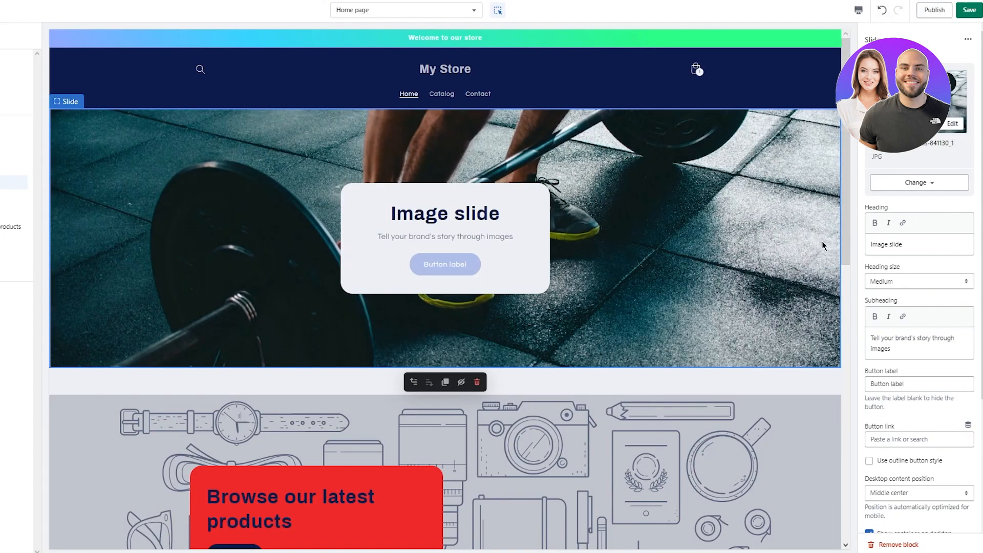
{"action": "scroll", "coordinate": [896, 272], "scroll_direction": "down", "scroll_amount": 3}
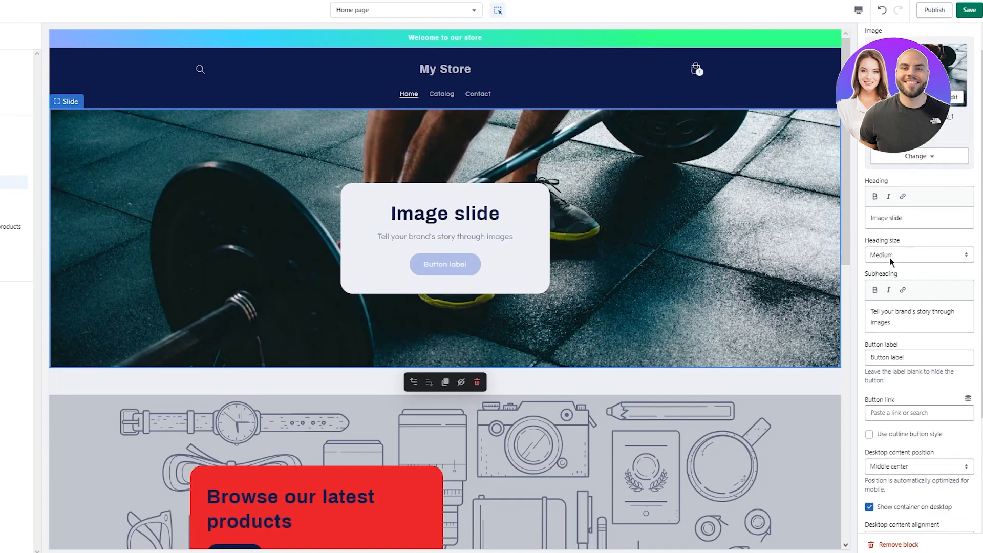
Step: Try a narrower boxed layout for the new slideshow section and restore its full-width layout
{"action": "scroll", "coordinate": [933, 339], "scroll_direction": "up", "scroll_amount": 3}
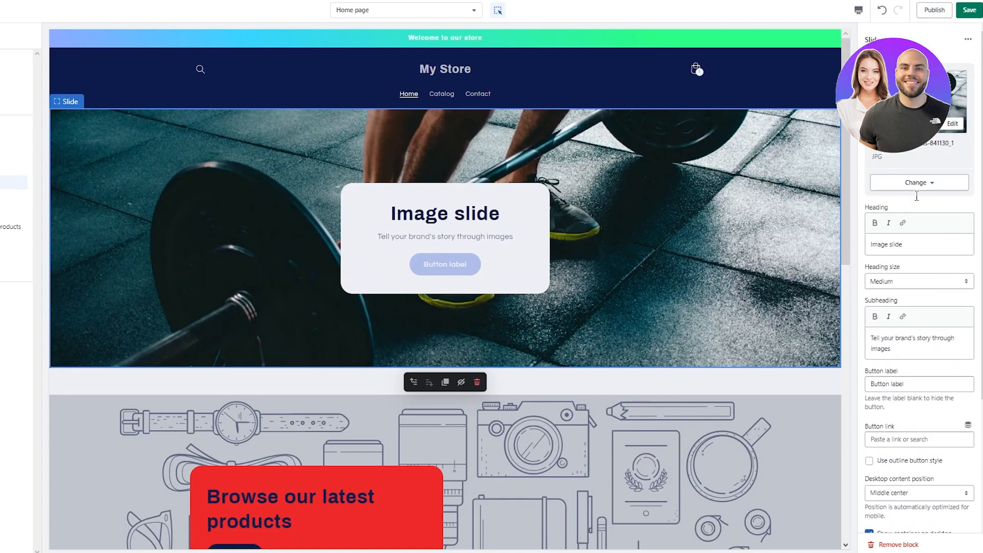
{"action": "scroll", "coordinate": [914, 281], "scroll_direction": "down", "scroll_amount": 3}
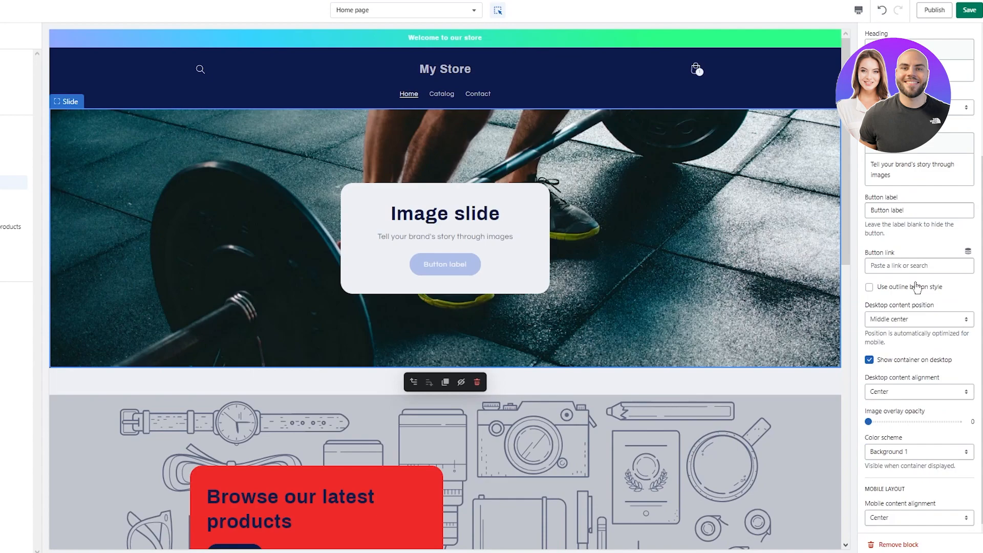
{"action": "left_click", "coordinate": [2, 139]}
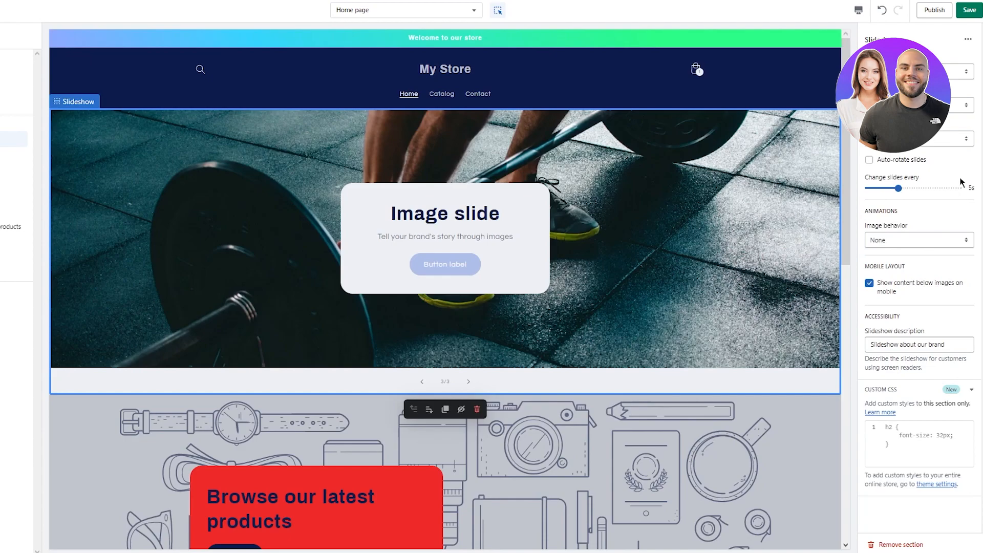
{"action": "left_click", "coordinate": [919, 72]}
{"action": "left_click", "coordinate": [916, 92]}
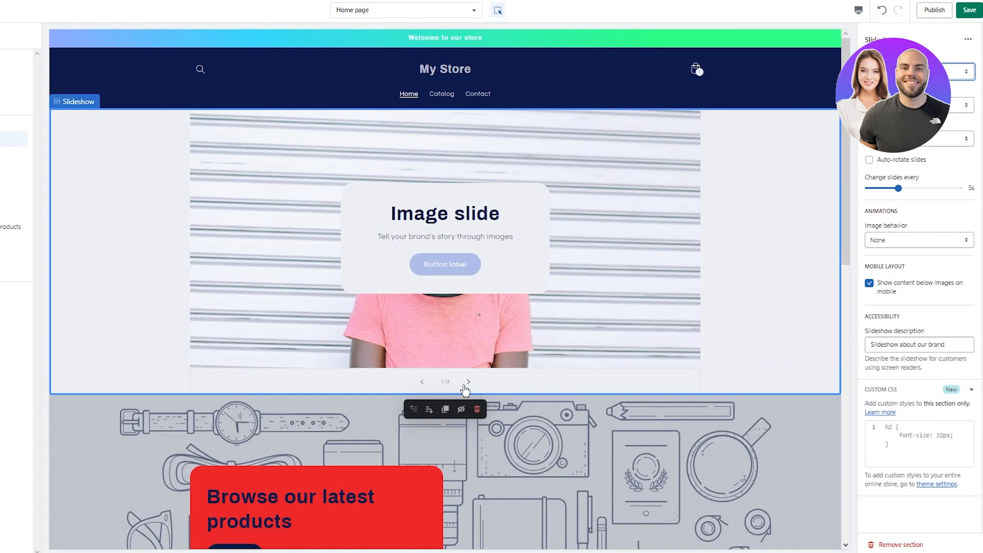
{"action": "left_click", "coordinate": [919, 72]}
{"action": "left_click", "coordinate": [917, 93]}
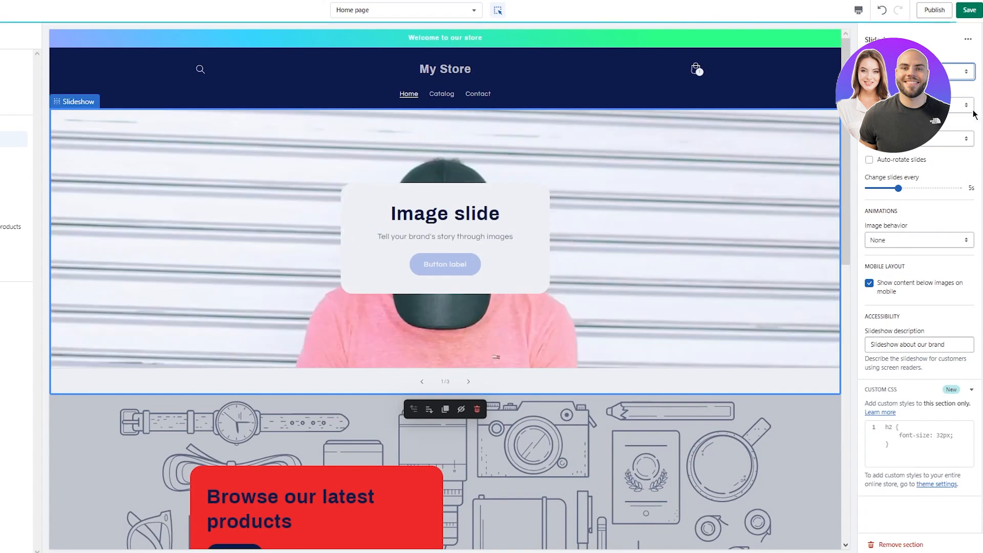
Step: Try fitting the slideshow's height to the first image, and settle on a moderately taller fixed slide height
{"action": "left_click", "coordinate": [919, 105]}
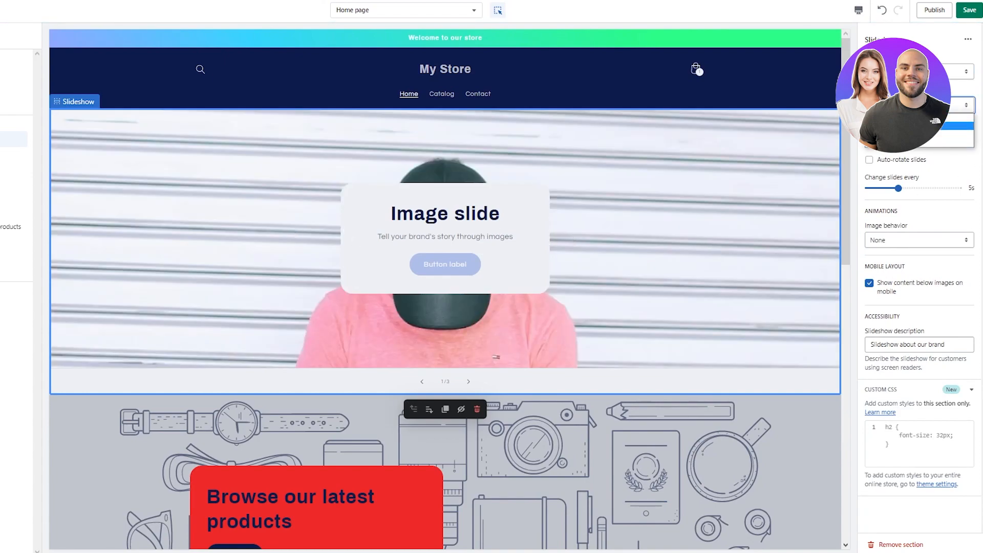
{"action": "left_click", "coordinate": [911, 118]}
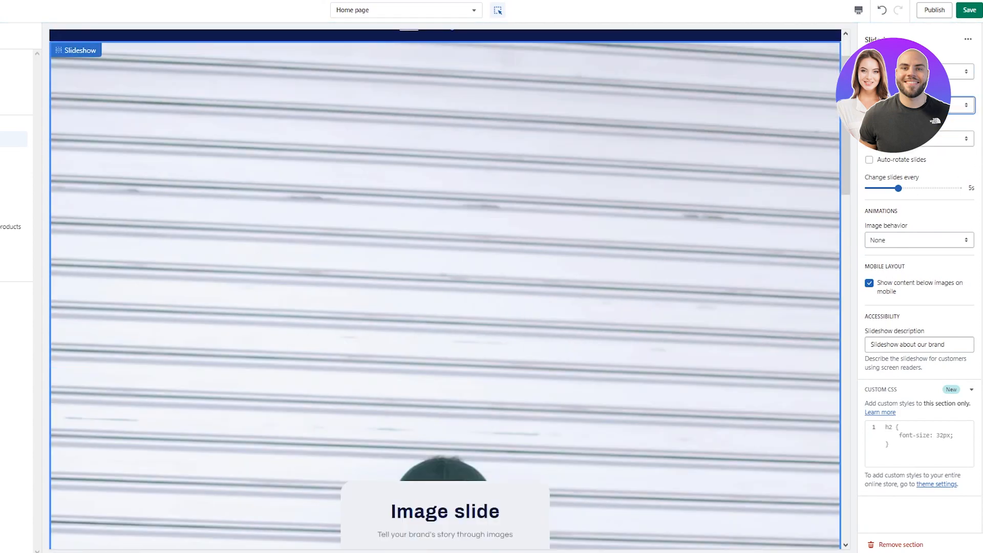
{"action": "scroll", "coordinate": [587, 256], "scroll_direction": "up", "scroll_amount": 10}
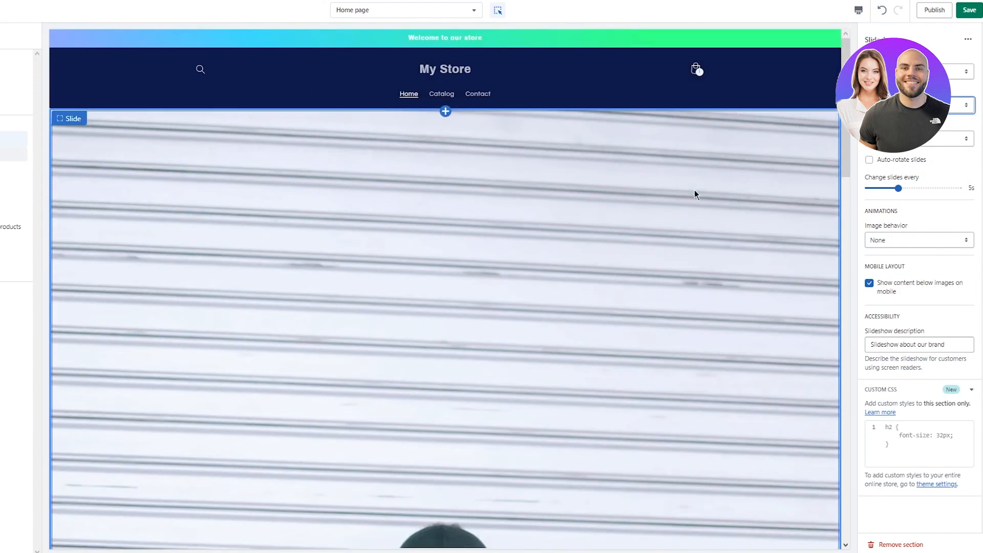
{"action": "left_click", "coordinate": [919, 105]}
{"action": "left_click", "coordinate": [911, 135]}
{"action": "left_click", "coordinate": [919, 105]}
{"action": "left_click", "coordinate": [894, 134]}
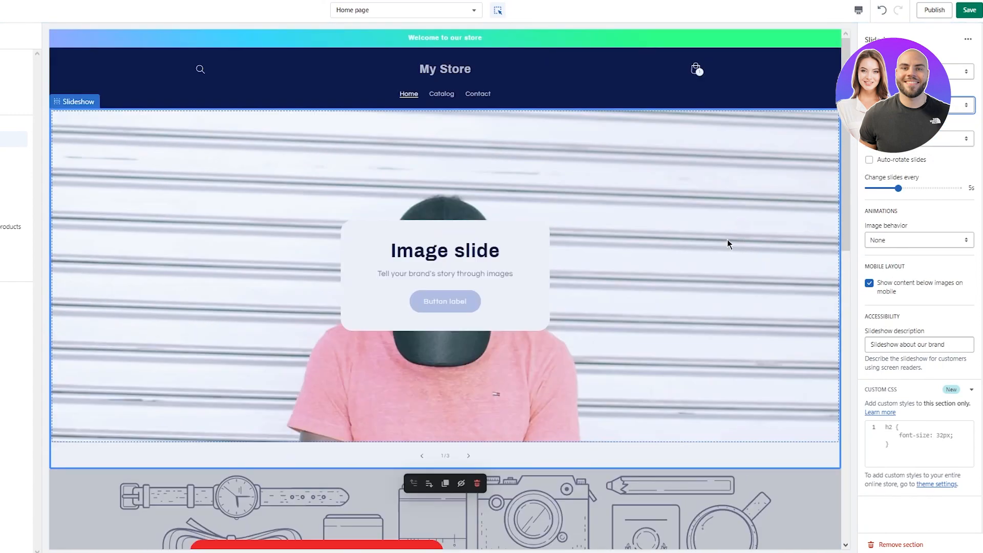
Step: Review the slideshow's pagination type options: Dots, Counter and Numbers
{"action": "left_click", "coordinate": [942, 138]}
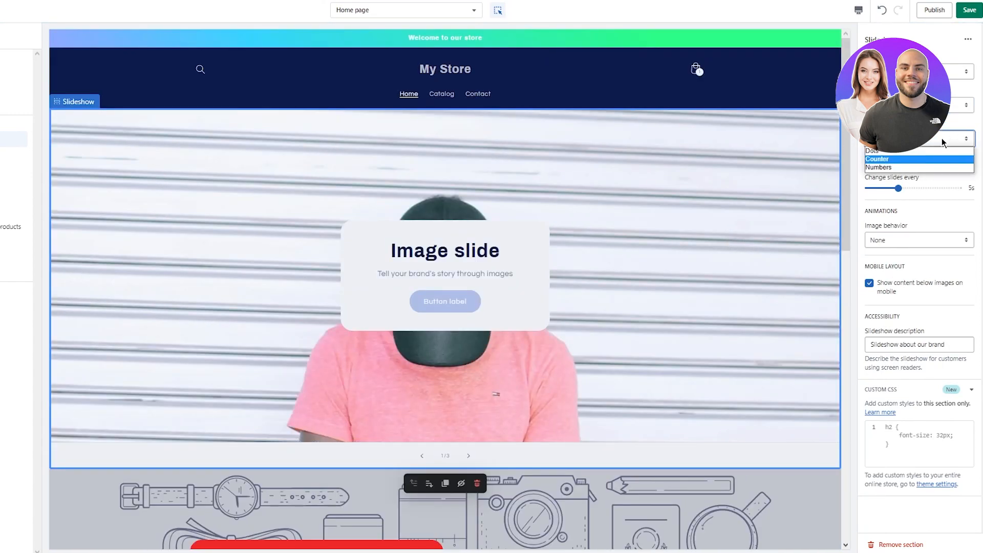
{"action": "left_click", "coordinate": [893, 151]}
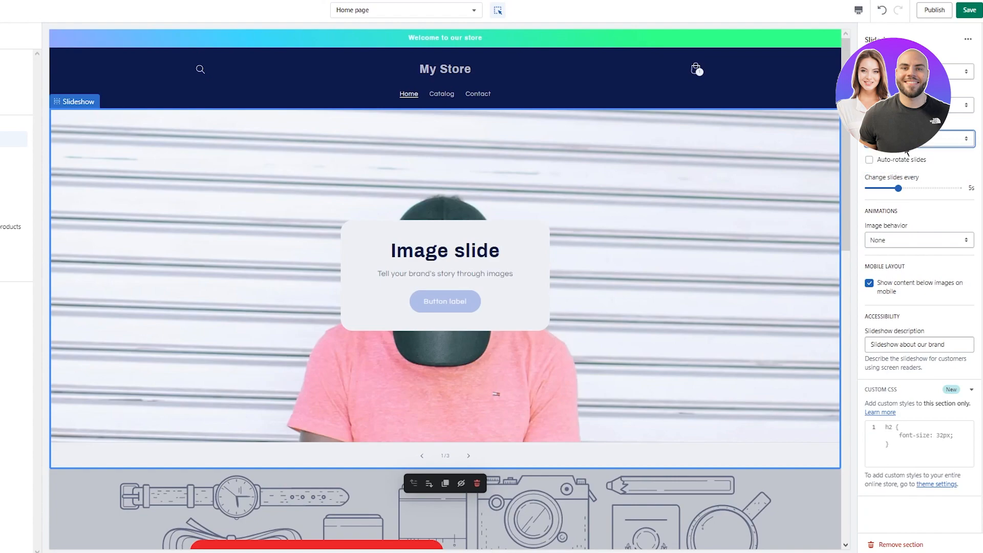
{"action": "left_click", "coordinate": [909, 147]}
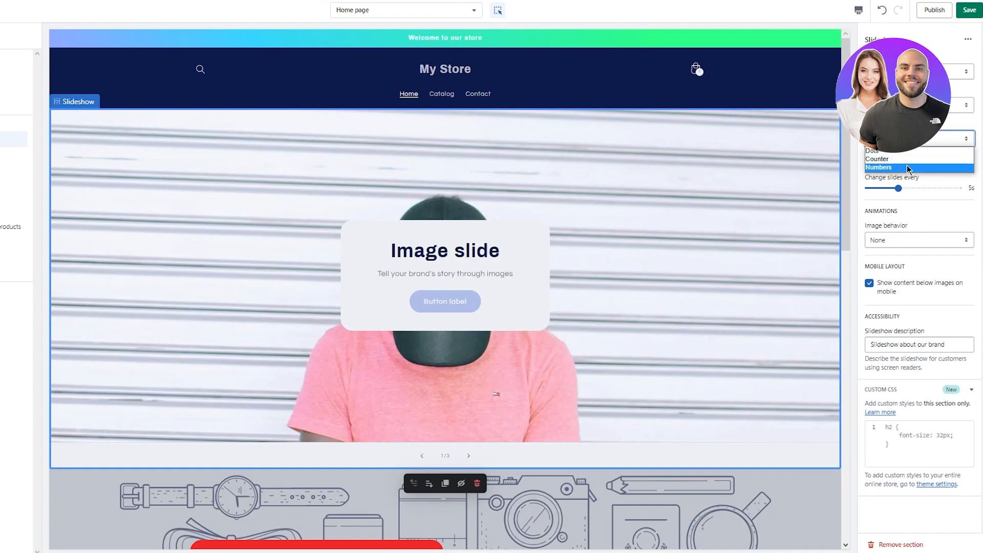
{"action": "left_click", "coordinate": [954, 169]}
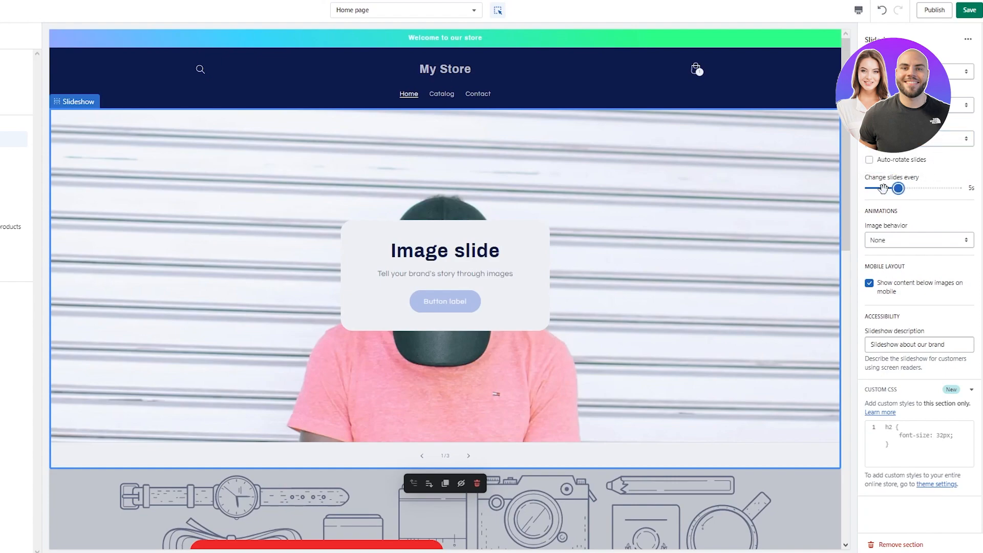
Step: Set the slideshow's slide change interval to 3 seconds and its image behavior to Ambient movement
{"action": "left_click_drag", "start_coordinate": [882, 188], "coordinate": [874, 190]}
{"action": "left_click_drag", "start_coordinate": [883, 189], "coordinate": [868, 189]}
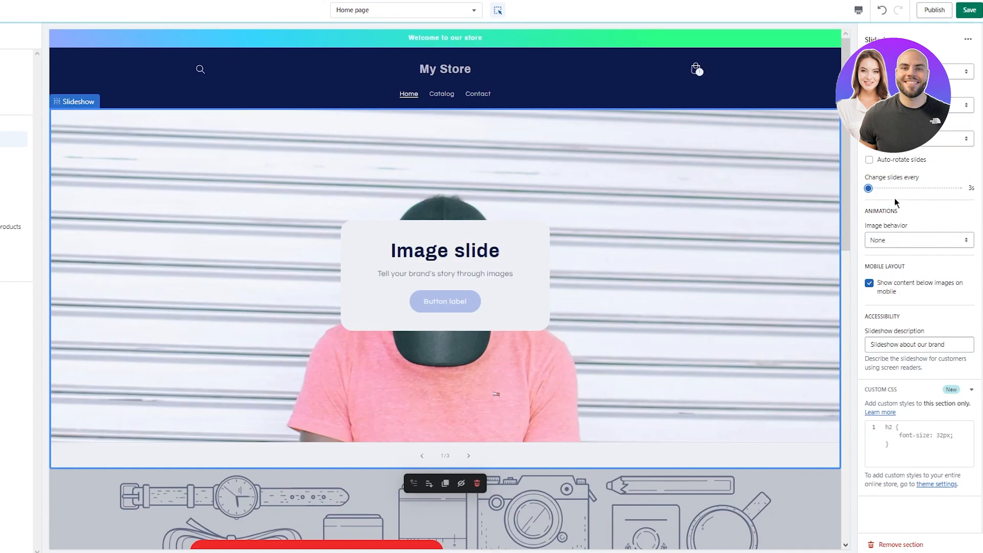
{"action": "left_click", "coordinate": [964, 243]}
{"action": "left_click", "coordinate": [911, 259]}
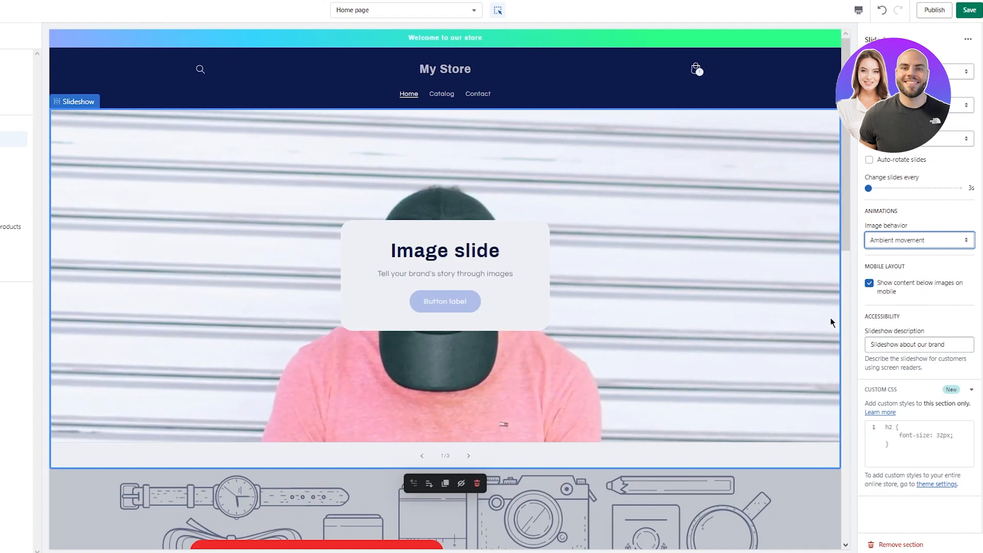
Step: Replace the first slide's heading with "Our Products"
{"action": "left_click", "coordinate": [443, 252]}
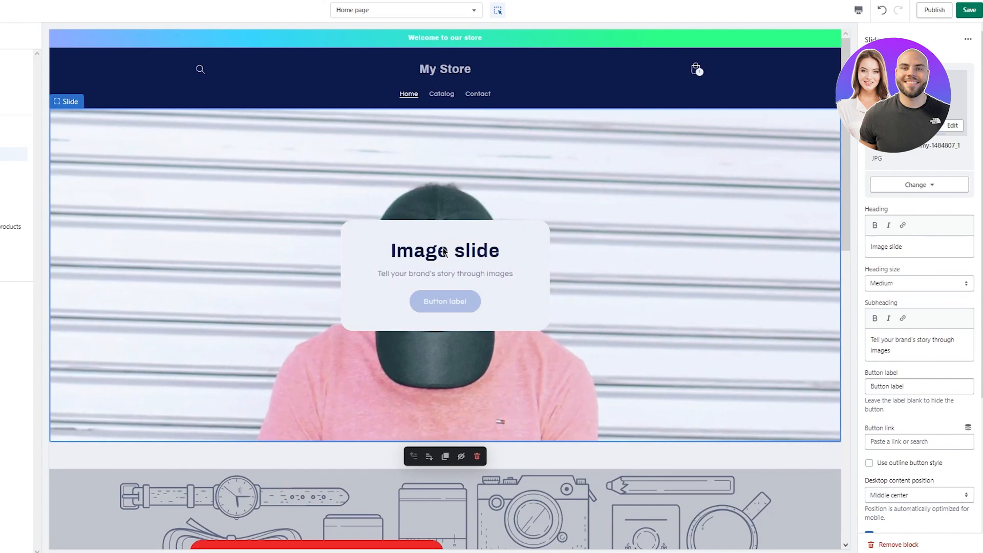
{"action": "scroll", "coordinate": [915, 280], "scroll_direction": "down", "scroll_amount": 2}
{"action": "scroll", "coordinate": [914, 280], "scroll_direction": "down", "scroll_amount": 2}
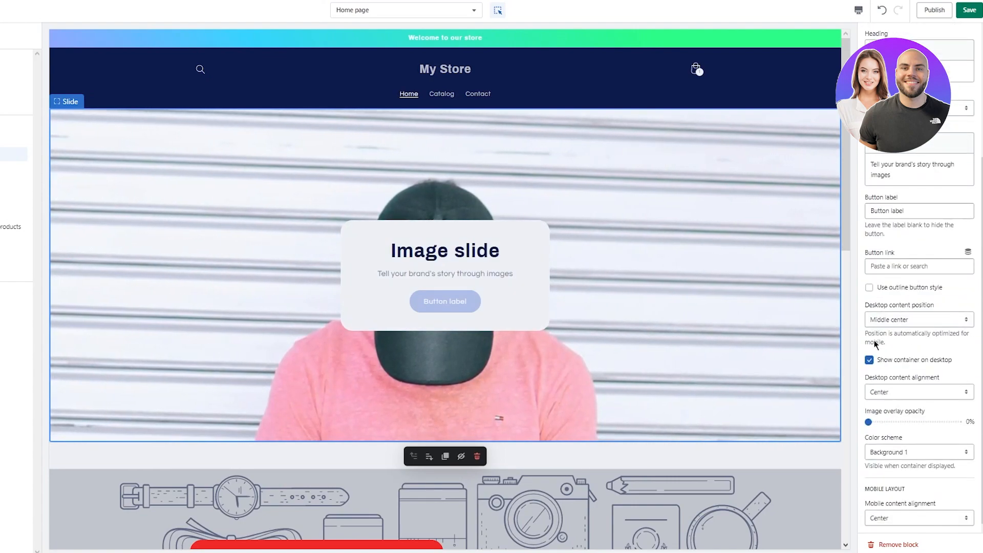
{"action": "double_click", "coordinate": [429, 250]}
{"action": "left_click", "coordinate": [512, 256]}
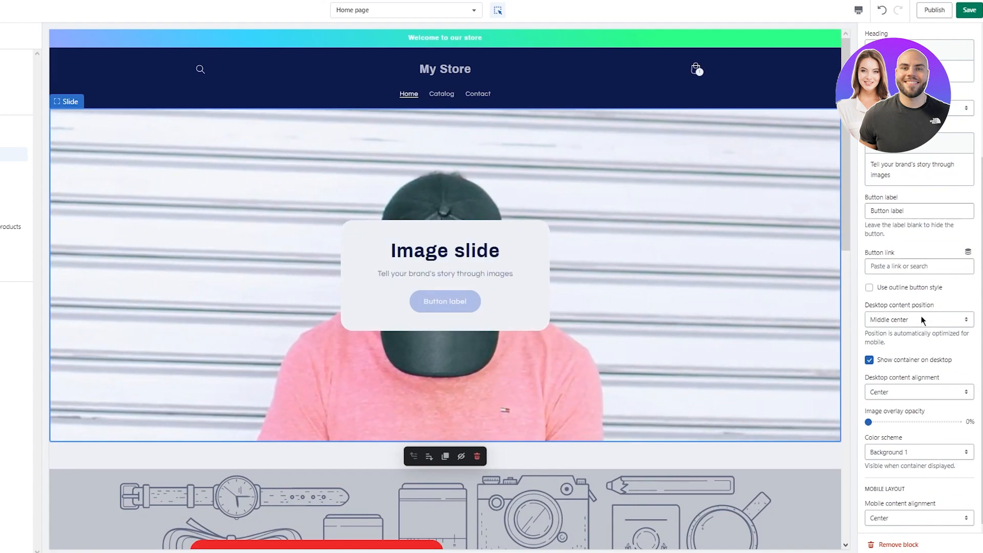
{"action": "scroll", "coordinate": [924, 181], "scroll_direction": "up", "scroll_amount": 5}
{"action": "left_click_drag", "start_coordinate": [922, 247], "coordinate": [739, 261]}
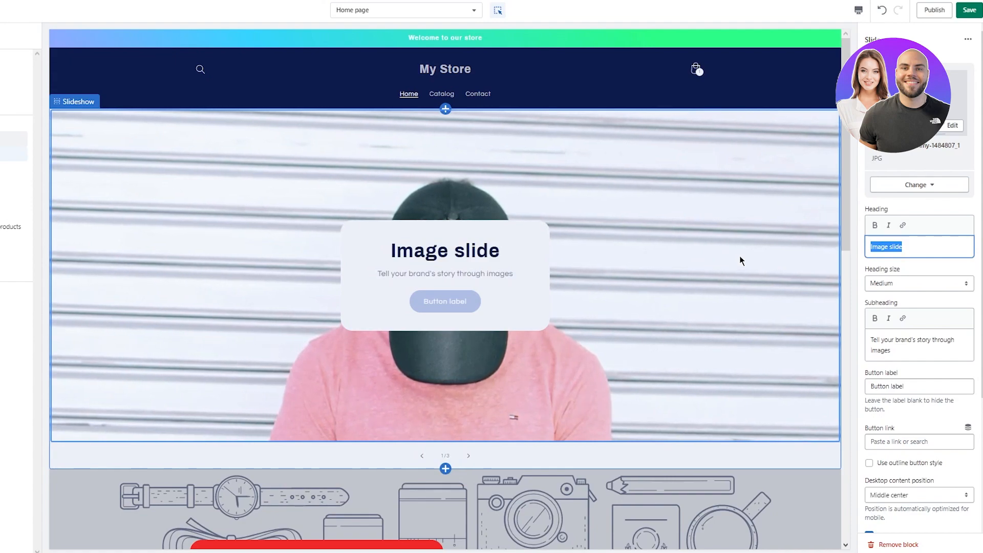
{"action": "type", "text": "Our P"}
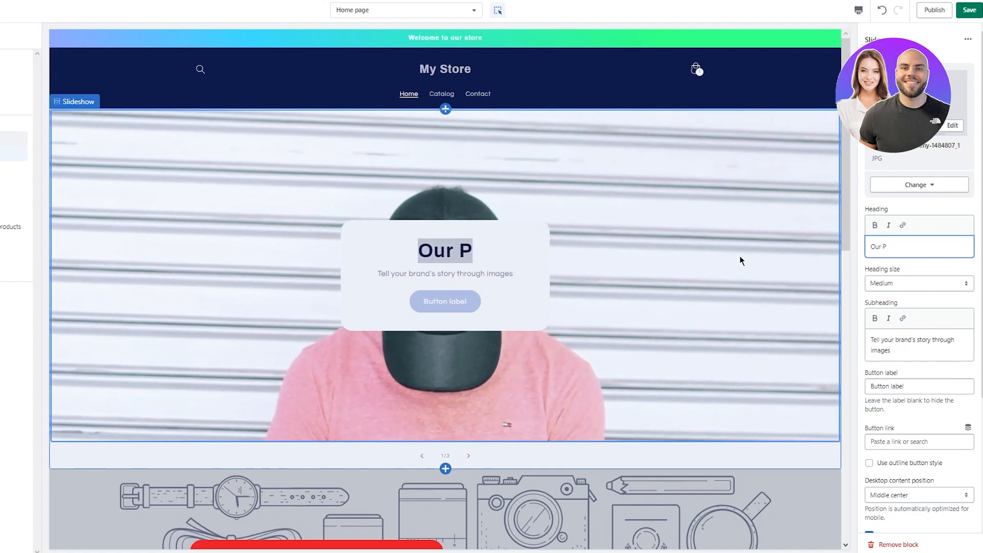
{"action": "type", "text": "roducts"}
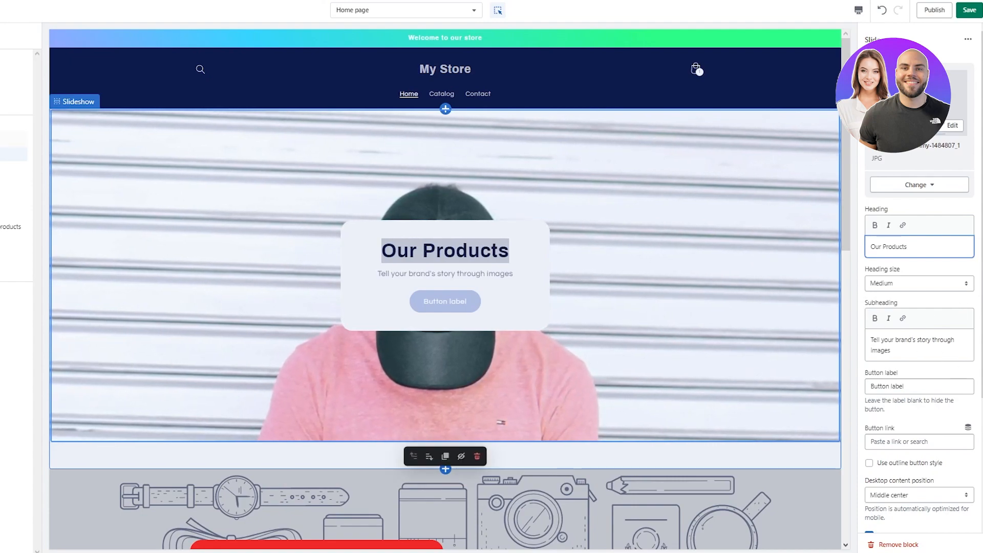
Step: Label the first slide's button "Check it Out" and link it to All products
{"action": "left_click", "coordinate": [917, 345]}
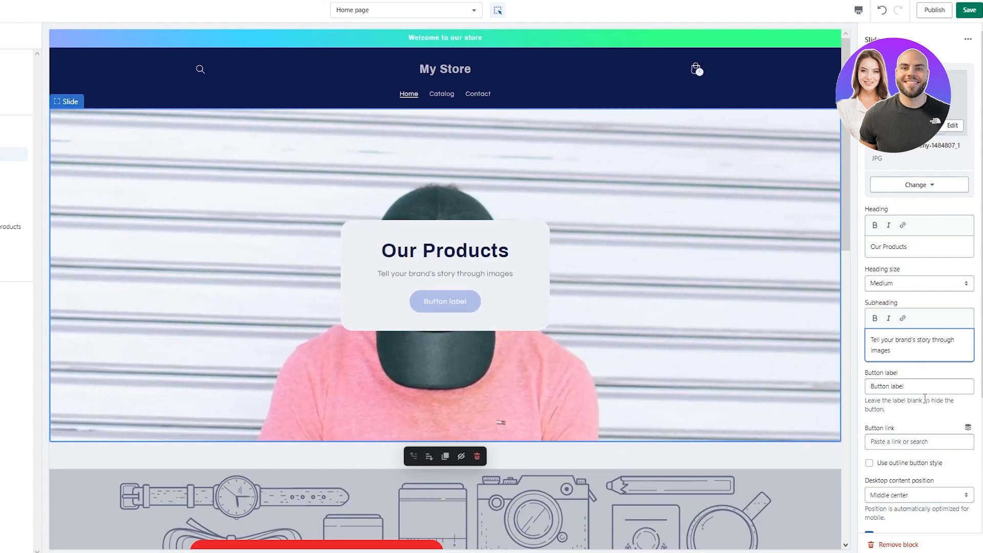
{"action": "triple_click", "coordinate": [900, 386]}
{"action": "type", "text": "Check"}
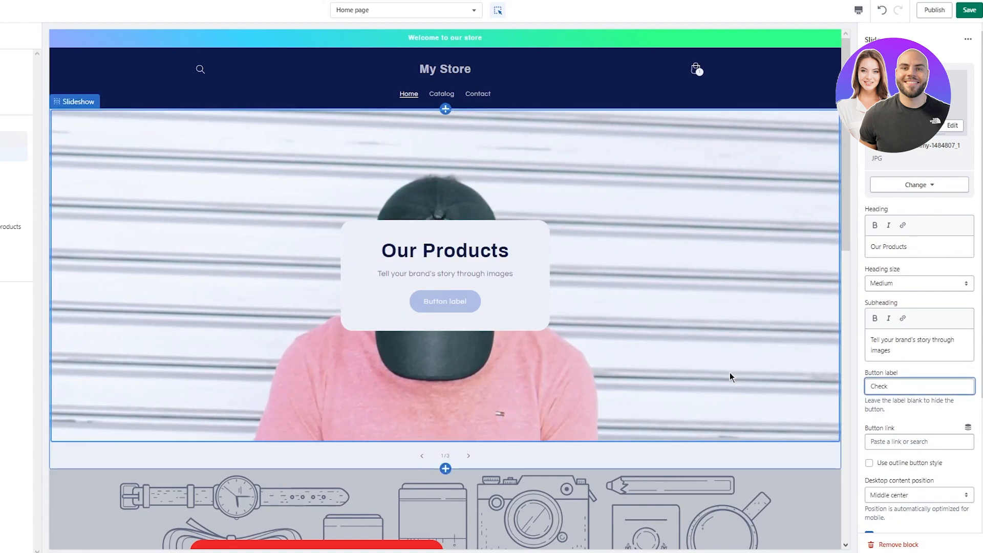
{"action": "type", "text": " it Out"}
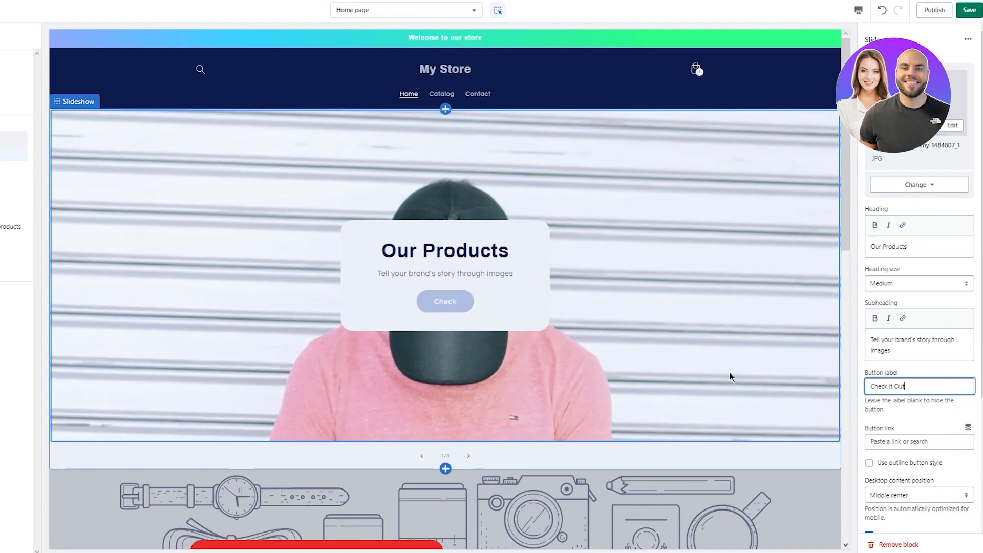
{"action": "left_click", "coordinate": [904, 441]}
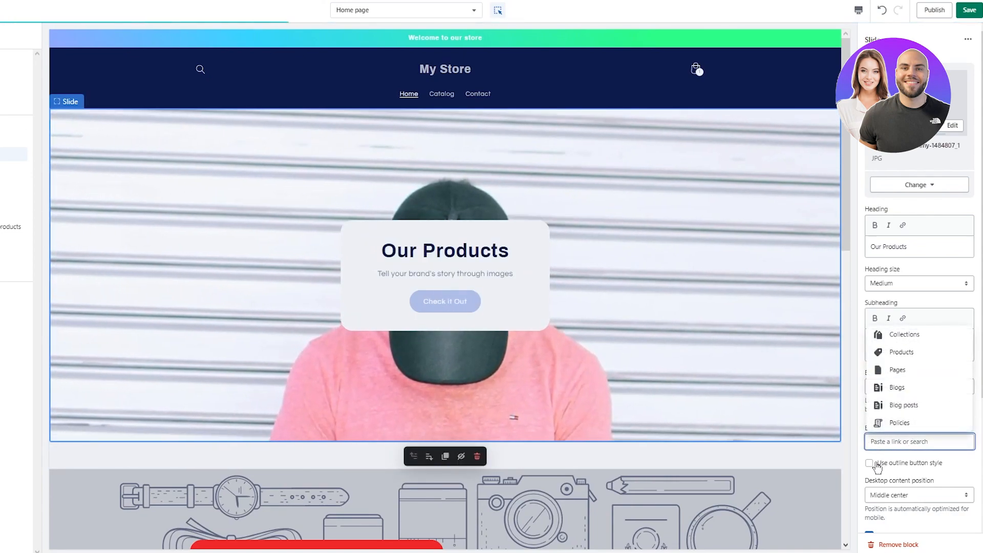
{"action": "left_click", "coordinate": [883, 351]}
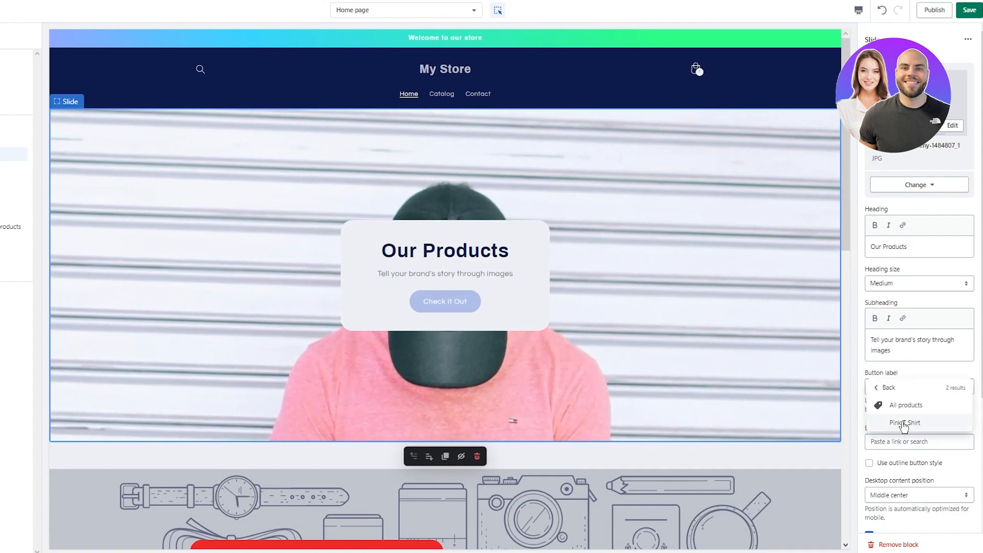
{"action": "left_click", "coordinate": [905, 404]}
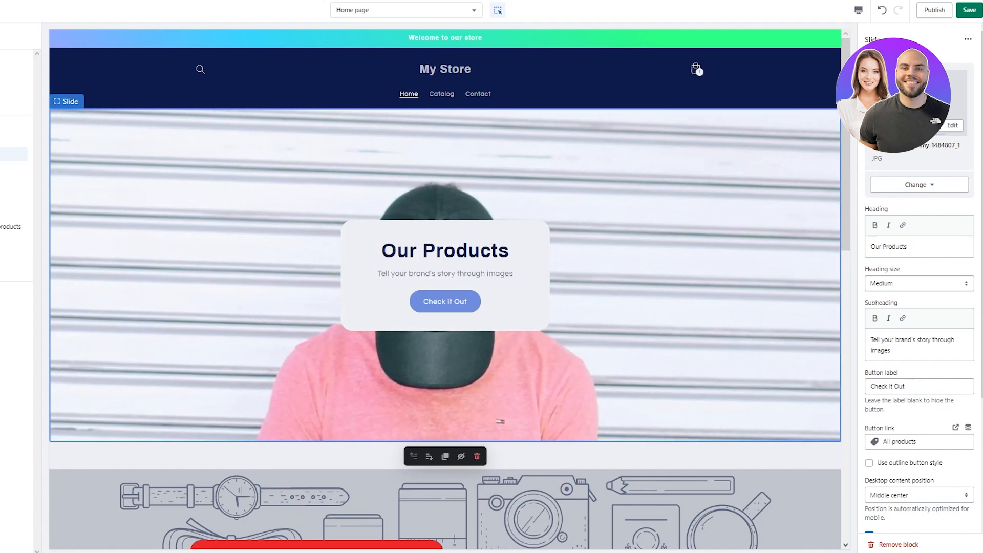
Step: Add a Menu block to the home page's Footer section
{"action": "scroll", "coordinate": [745, 321], "scroll_direction": "down", "scroll_amount": 10}
{"action": "scroll", "coordinate": [859, 306], "scroll_direction": "down", "scroll_amount": 3}
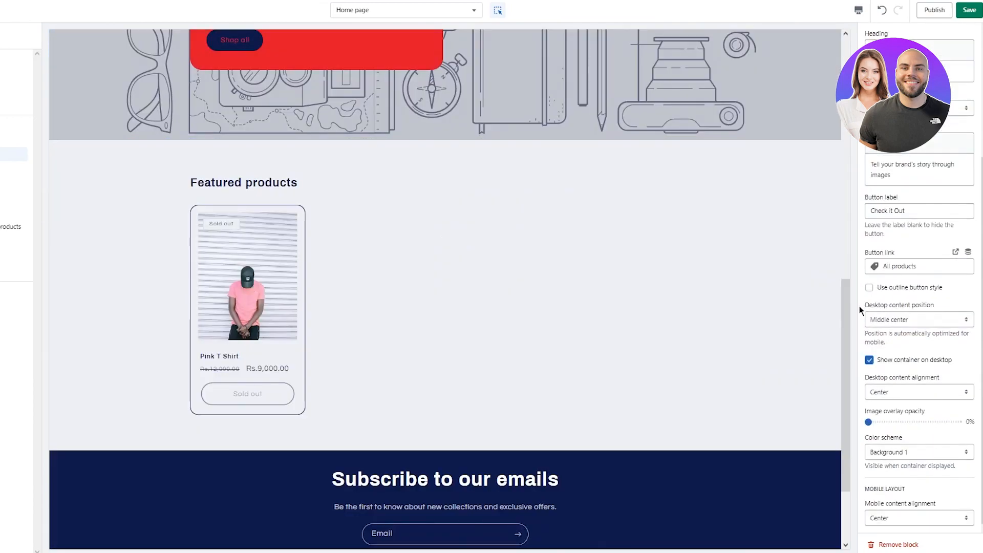
{"action": "scroll", "coordinate": [719, 310], "scroll_direction": "up", "scroll_amount": 5}
{"action": "scroll", "coordinate": [719, 306], "scroll_direction": "up", "scroll_amount": 5}
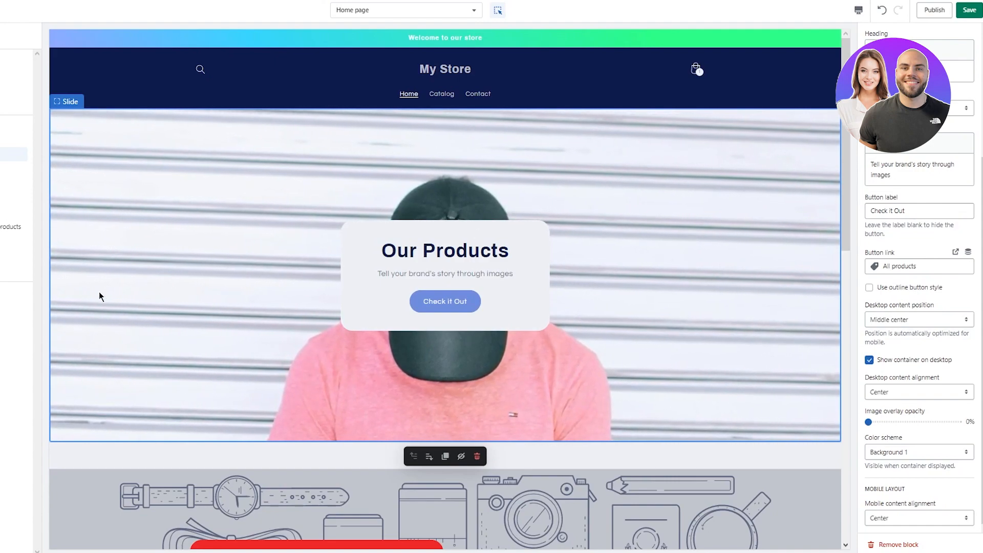
{"action": "scroll", "coordinate": [171, 448], "scroll_direction": "down", "scroll_amount": 3}
{"action": "scroll", "coordinate": [170, 447], "scroll_direction": "down", "scroll_amount": 10}
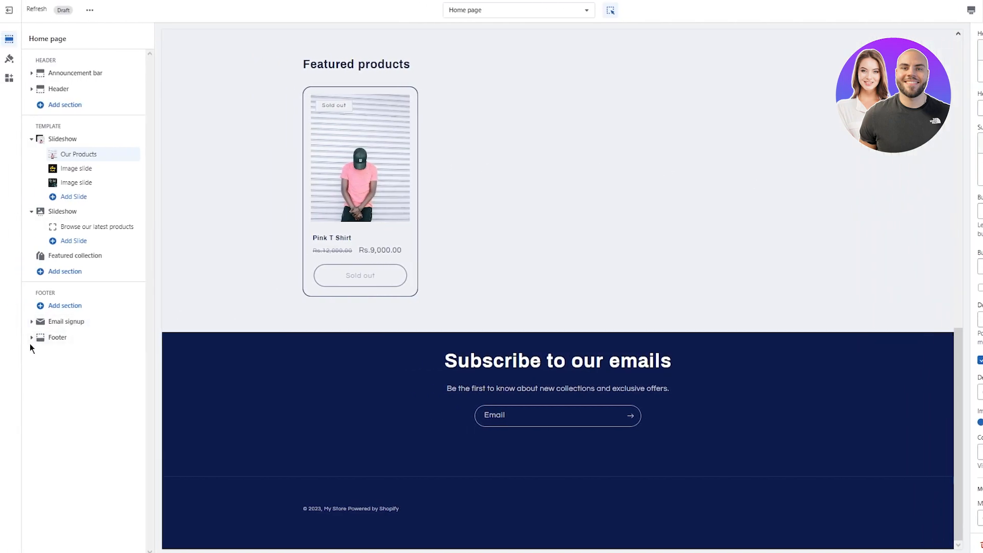
{"action": "left_click", "coordinate": [33, 340]}
{"action": "left_click", "coordinate": [67, 357]}
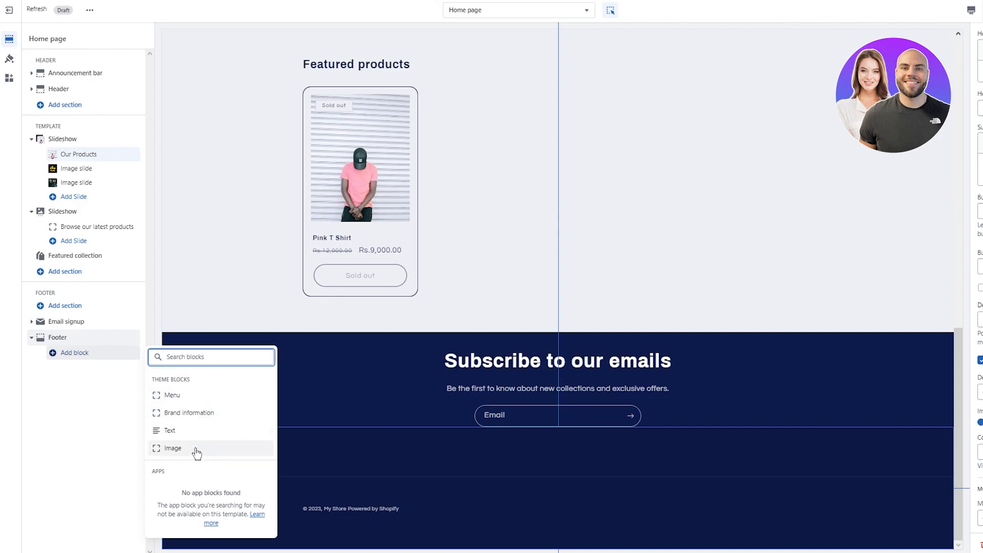
{"action": "left_click", "coordinate": [201, 388]}
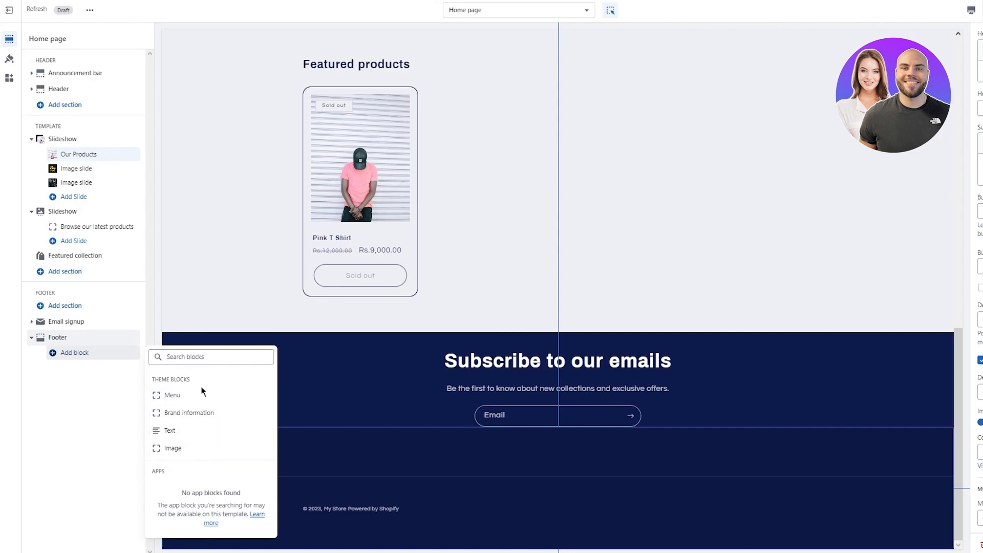
{"action": "left_click", "coordinate": [198, 396]}
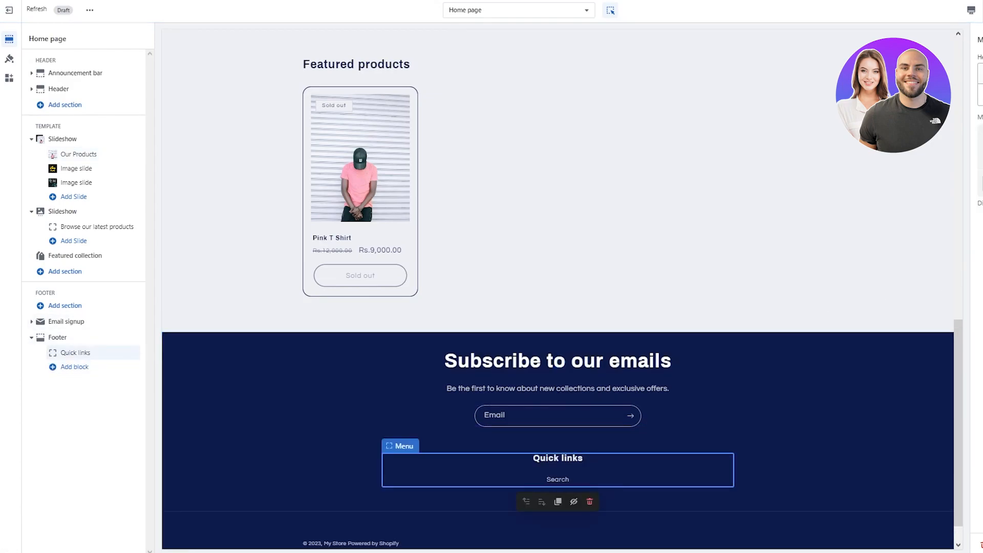
Step: Add a Brand information block to the Footer after the quick links menu
{"action": "left_click_drag", "start_coordinate": [982, 95], "coordinate": [956, 101]}
{"action": "left_click_drag", "start_coordinate": [982, 95], "coordinate": [963, 102]}
{"action": "left_click", "coordinate": [60, 367]}
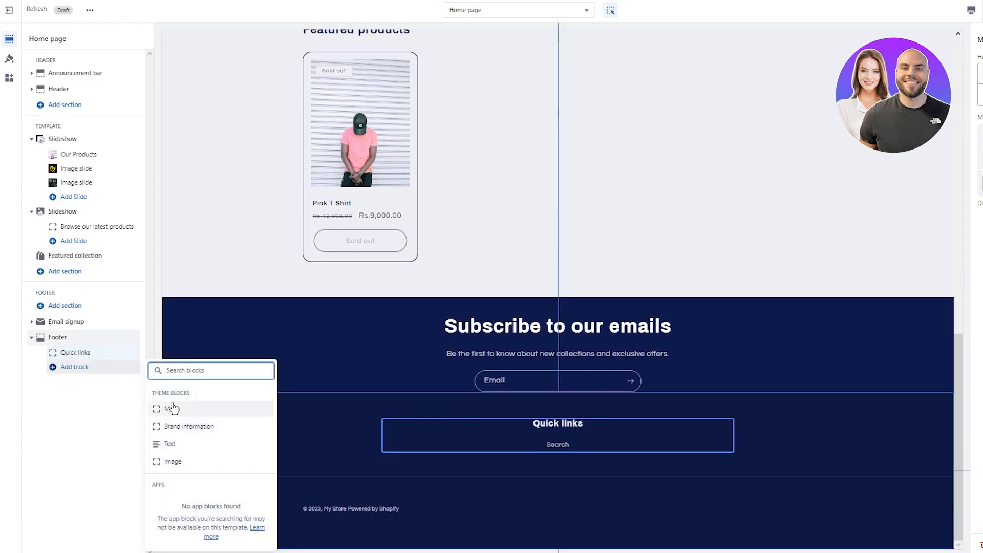
{"action": "left_click", "coordinate": [188, 426]}
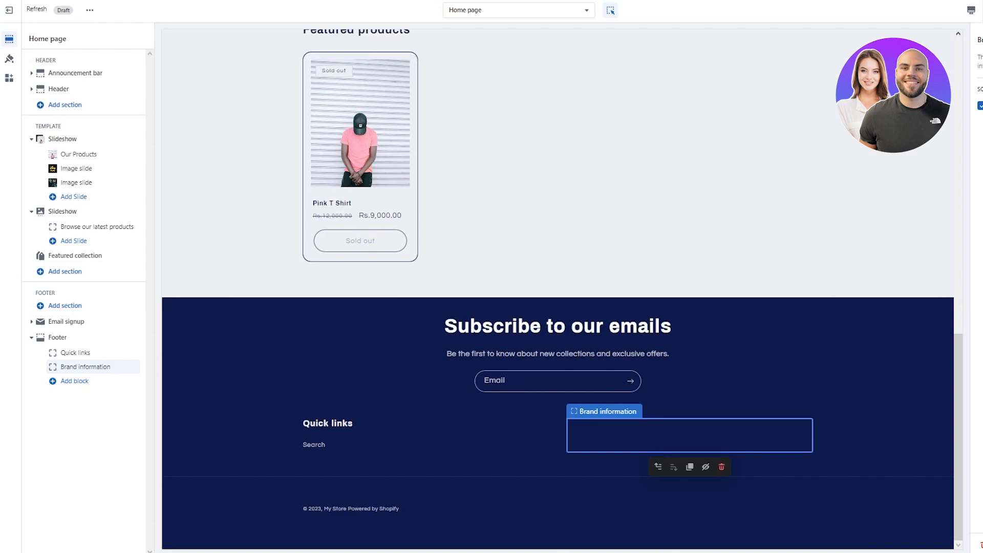
Step: Add a Text block to the Footer after Brand information and set its heading to "About Us"
{"action": "left_click", "coordinate": [62, 379]}
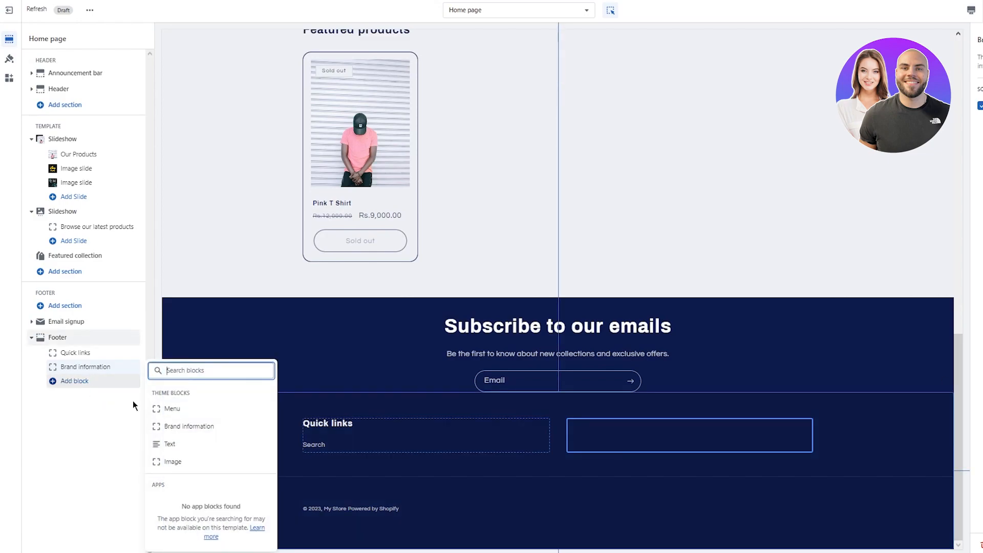
{"action": "left_click", "coordinate": [209, 454]}
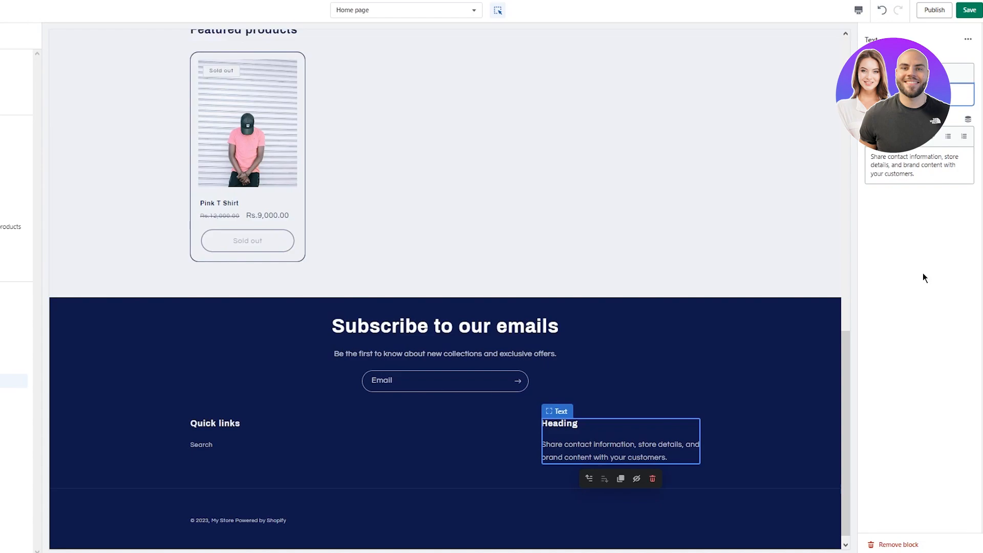
{"action": "type", "text": "A"}
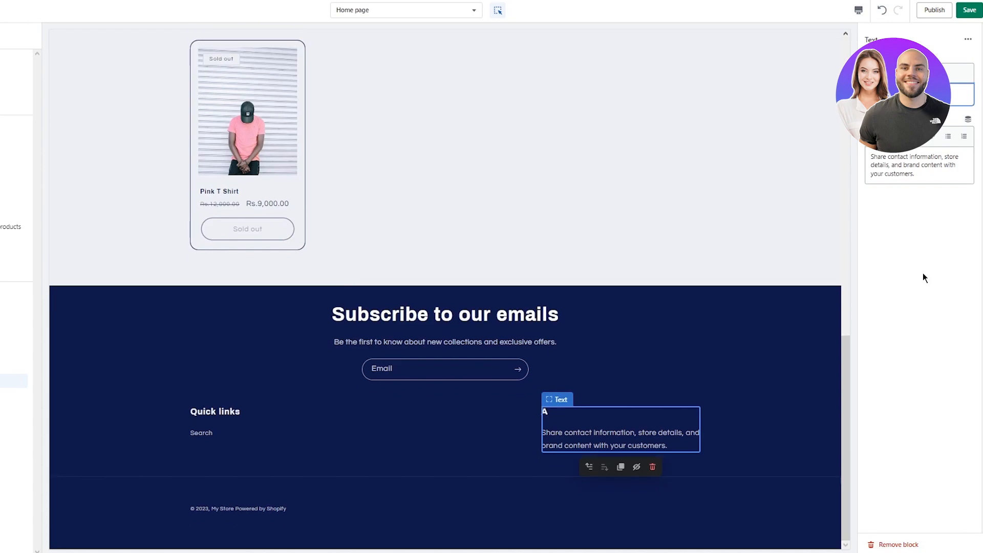
{"action": "type", "text": "bout Us"}
Step: Replace the About Us block's subtext with "We started off in 2018"
{"action": "left_click", "coordinate": [928, 178]}
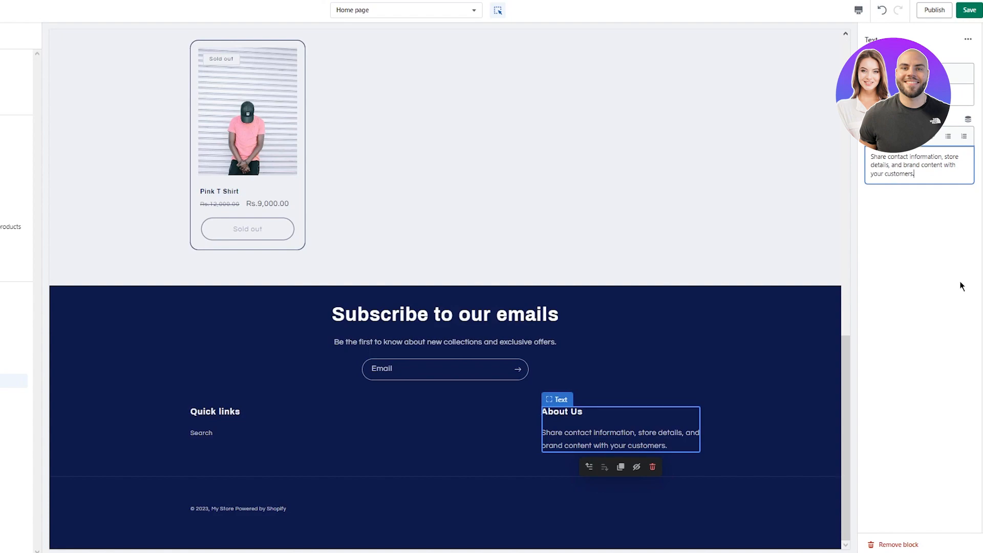
{"action": "left_click_drag", "start_coordinate": [915, 174], "coordinate": [851, 155]}
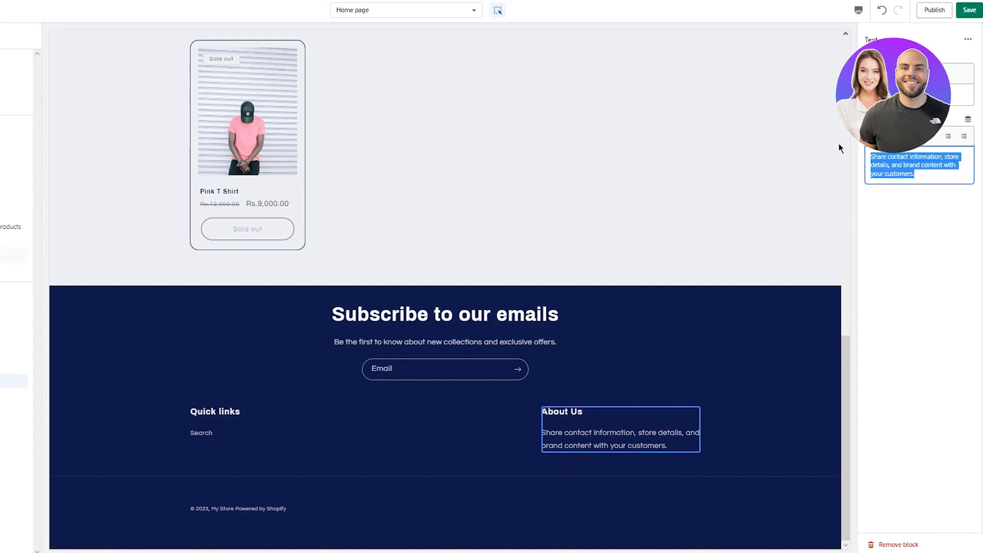
{"action": "key", "text": "BackSpace"}
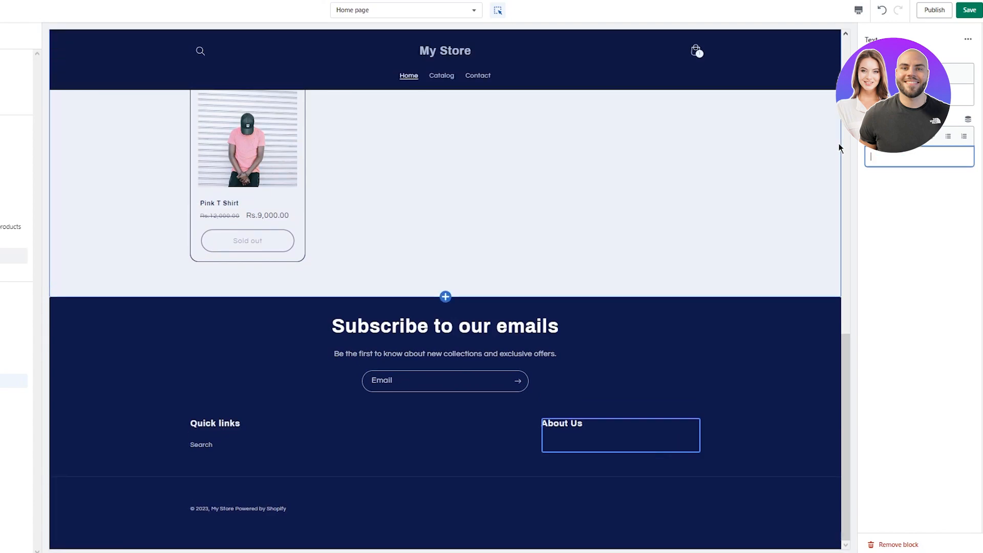
{"action": "type", "text": "We started off in 2018"}
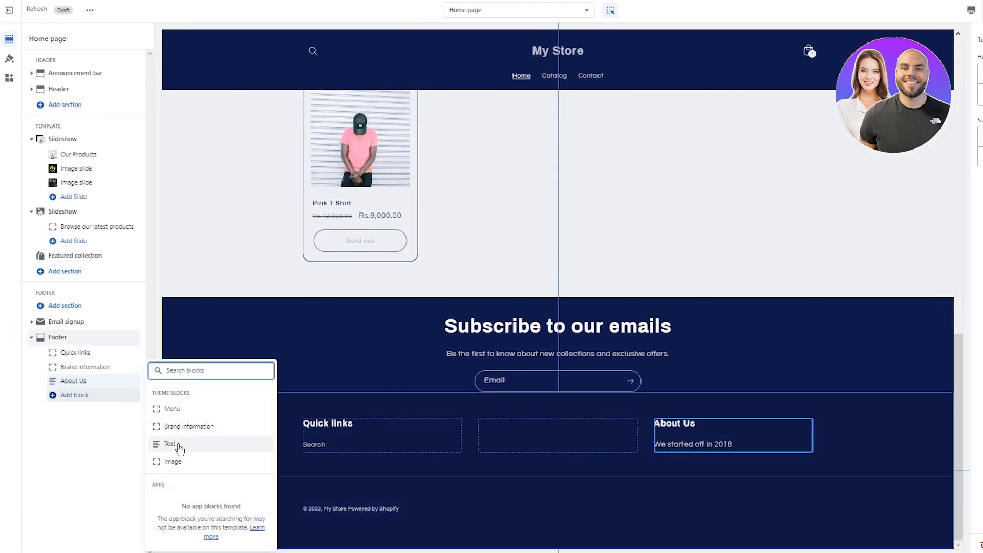
Step: Add an Image block to the Footer after the About Us block, and bring up the choice of further blocks
{"action": "left_click", "coordinate": [177, 463]}
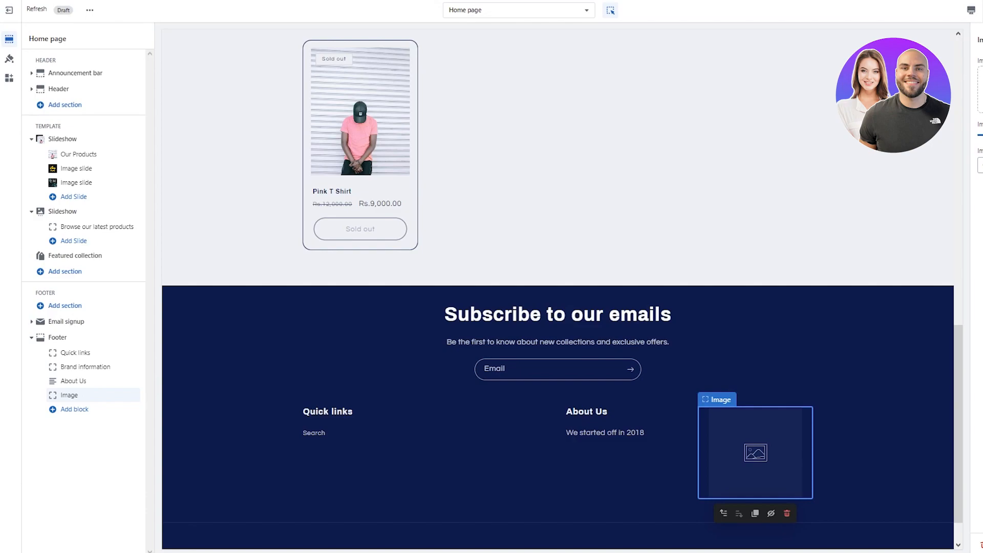
{"action": "scroll", "coordinate": [665, 303], "scroll_direction": "down", "scroll_amount": 1}
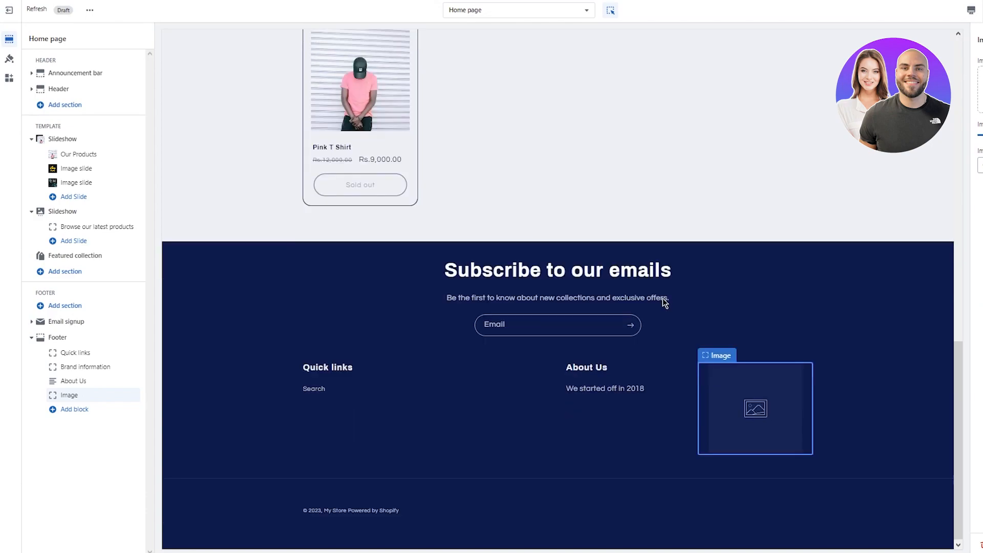
{"action": "left_click", "coordinate": [74, 410]}
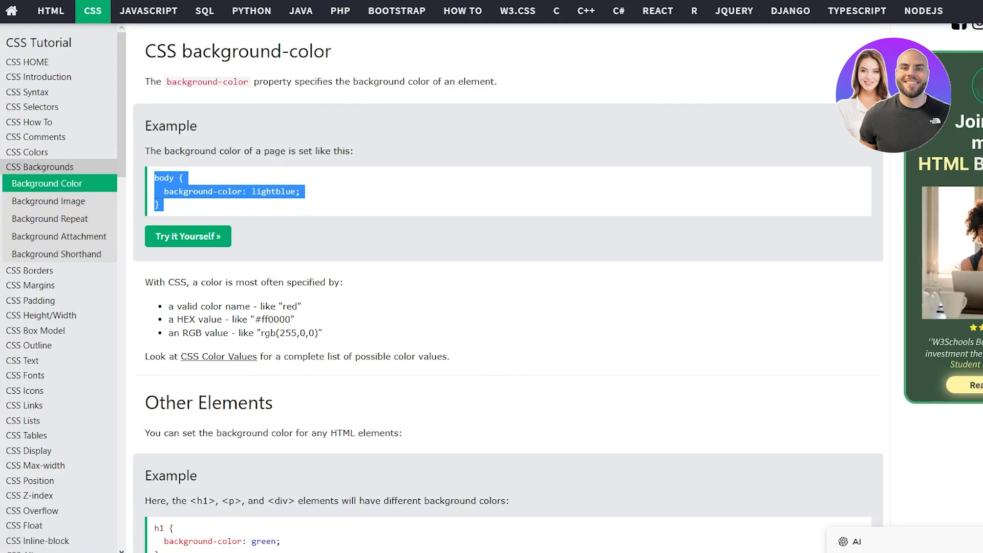
Step: Open the Shopify App Store from the store's admin and search it for "calm"
{"action": "scroll", "coordinate": [507, 286], "scroll_direction": "up", "scroll_amount": 7}
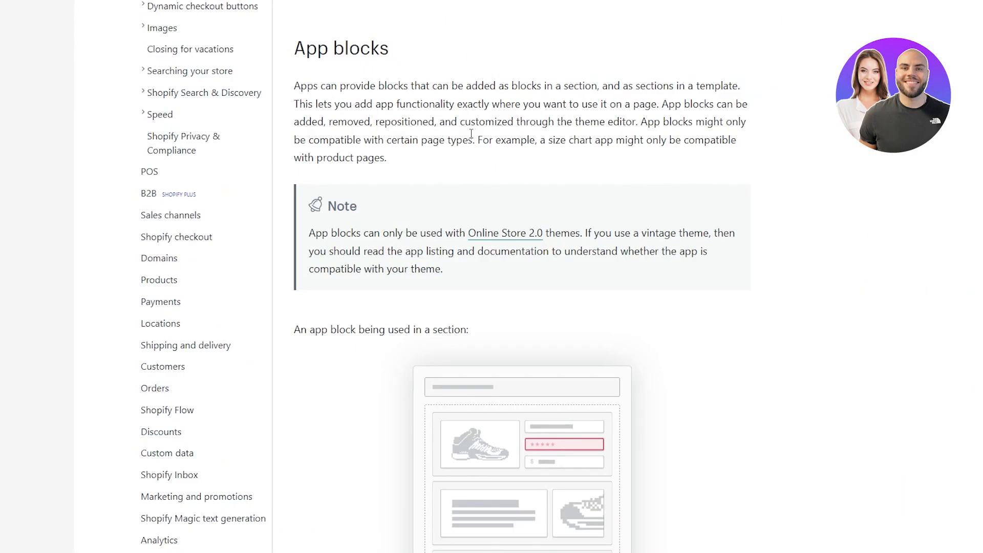
{"action": "scroll", "coordinate": [471, 133], "scroll_direction": "up", "scroll_amount": 15}
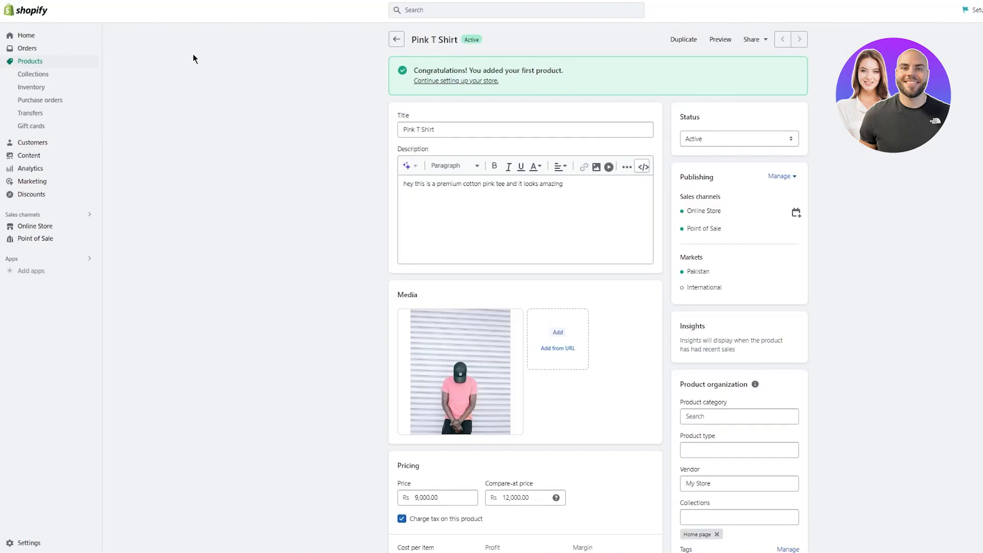
{"action": "left_click", "coordinate": [30, 274]}
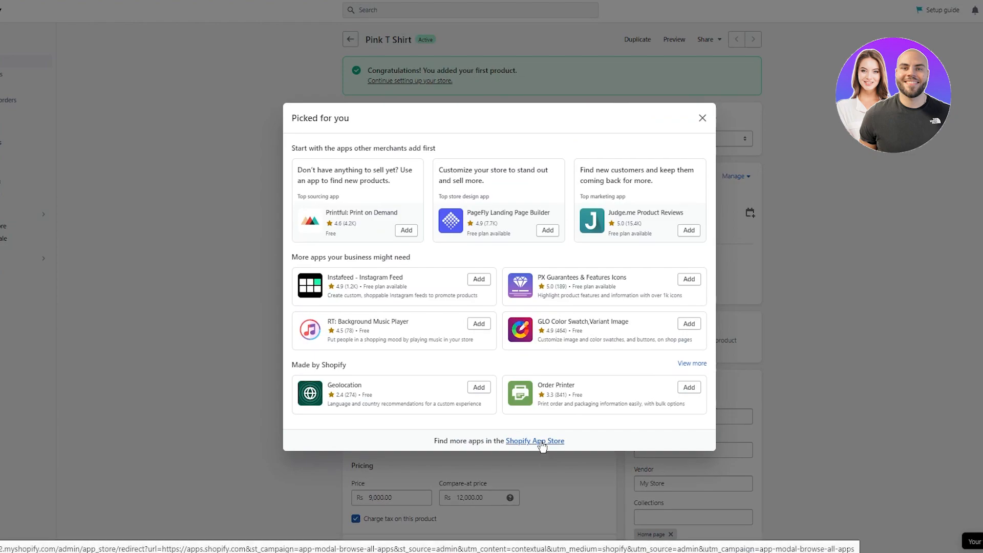
{"action": "left_click", "coordinate": [542, 441]}
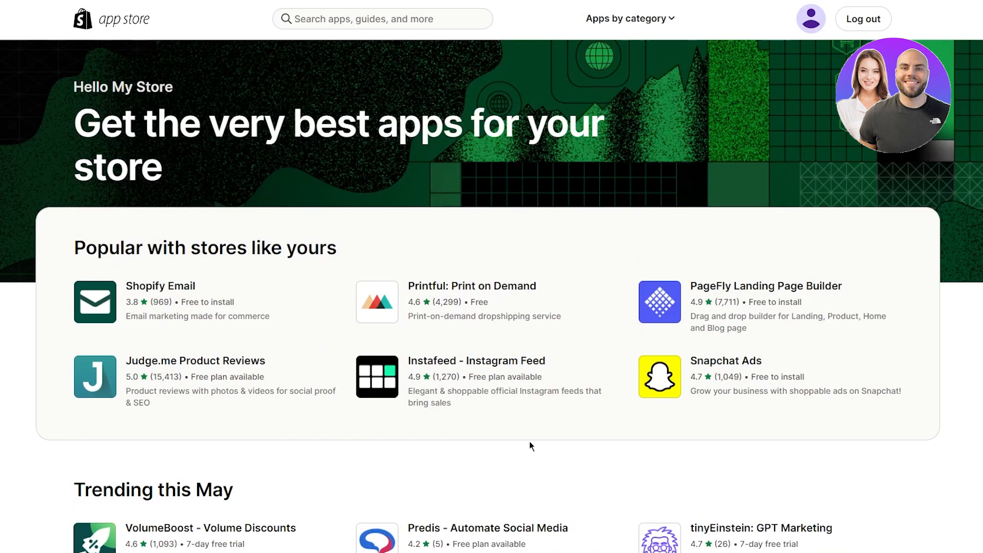
{"action": "left_click", "coordinate": [310, 24]}
{"action": "type", "text": "calm"}
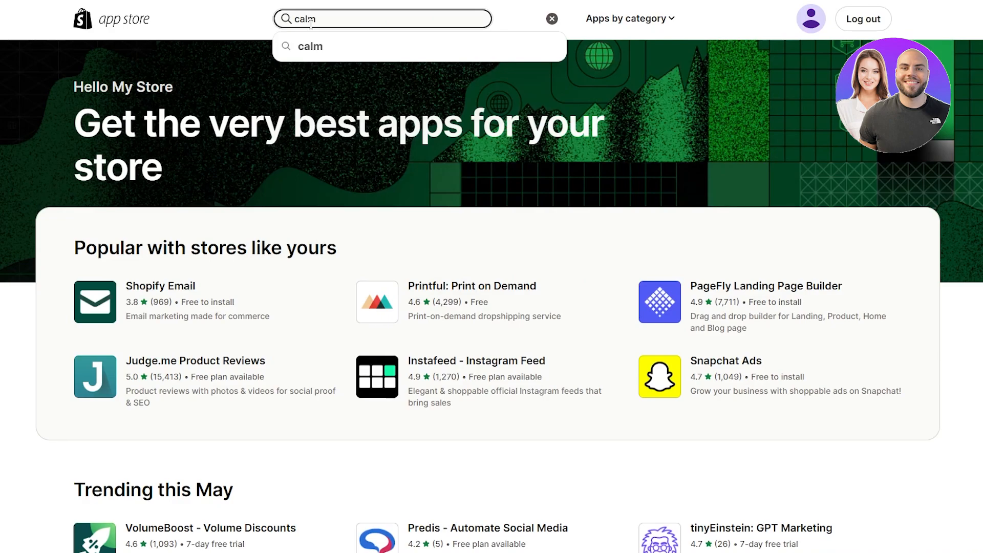
{"action": "key", "text": "Return"}
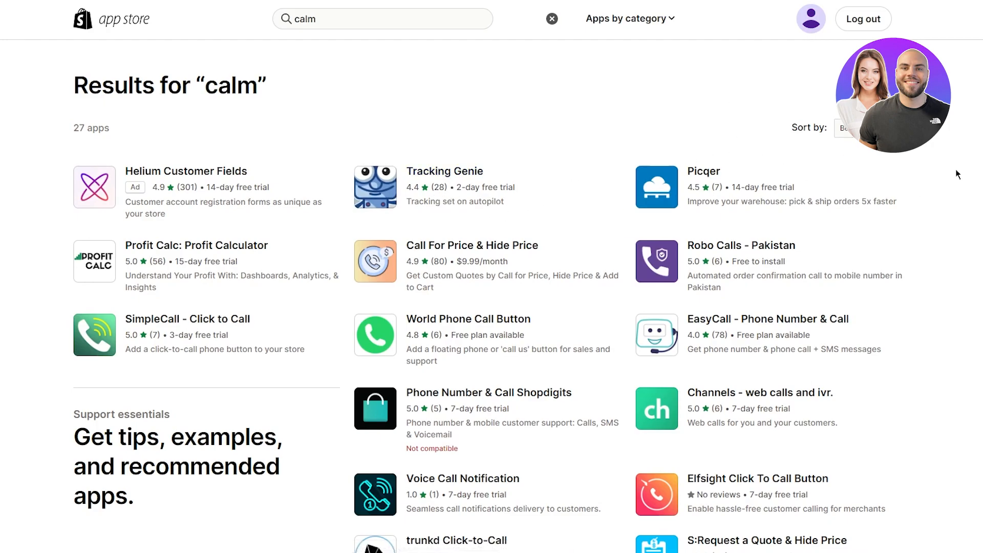
Step: Look through the app search results, and search the web for "calm app shopify"
{"action": "scroll", "coordinate": [956, 169], "scroll_direction": "down", "scroll_amount": 10}
{"action": "scroll", "coordinate": [553, 75], "scroll_direction": "up", "scroll_amount": 10}
{"action": "left_click", "coordinate": [244, 9]}
{"action": "type", "text": "calm app shopify"}
{"action": "key", "text": "Return"}
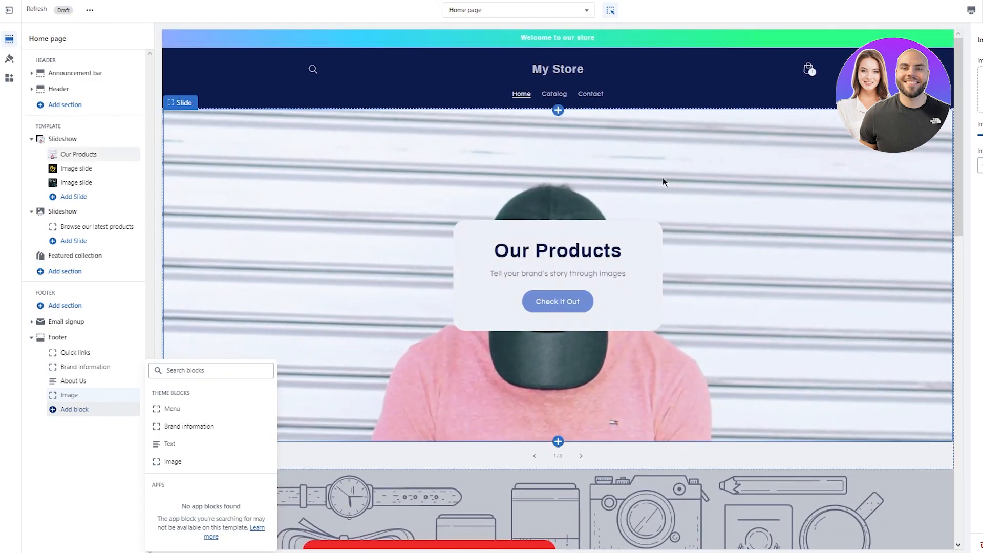
Step: Save the home page changes in the theme editor and open the Default product template
{"action": "left_click", "coordinate": [971, 16]}
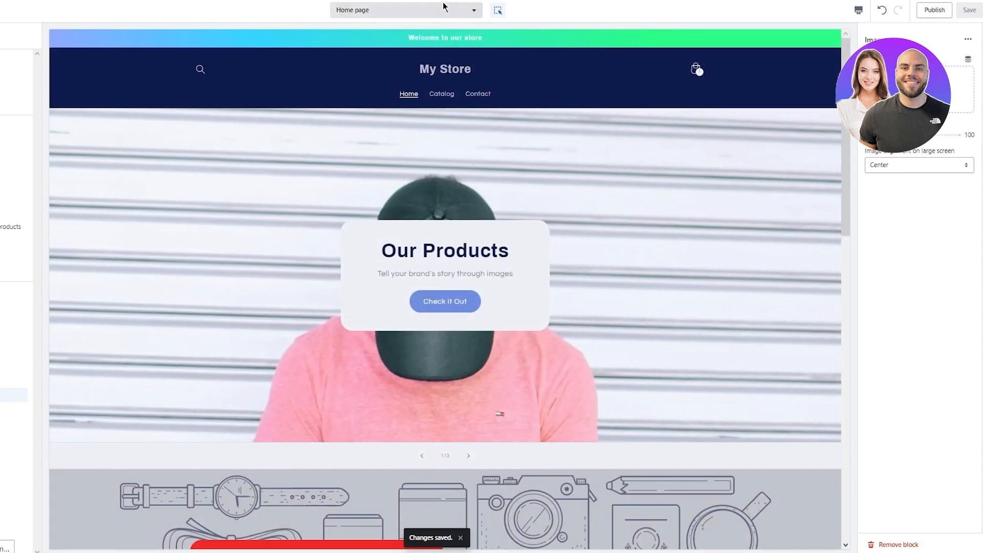
{"action": "left_click", "coordinate": [446, 10]}
{"action": "left_click", "coordinate": [389, 83]}
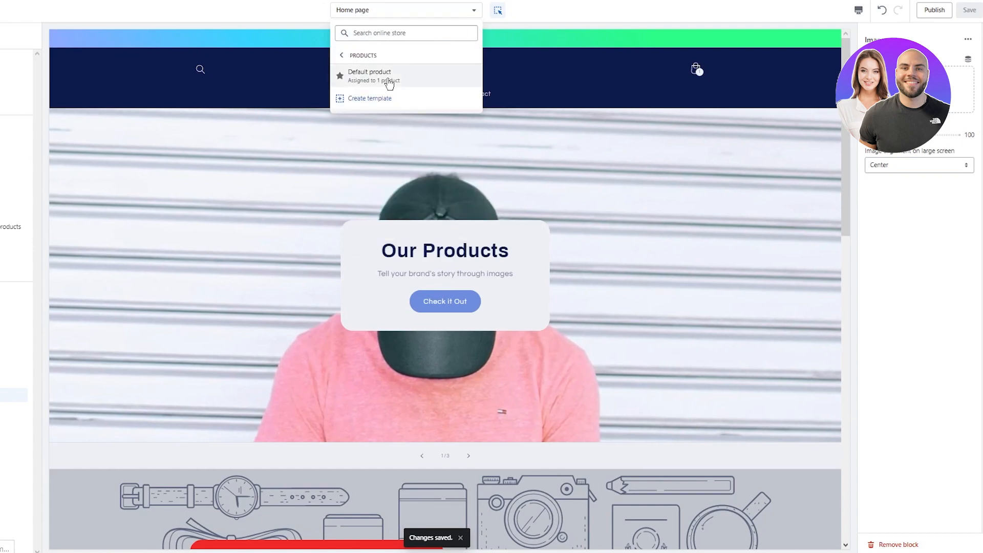
{"action": "left_click", "coordinate": [389, 84]}
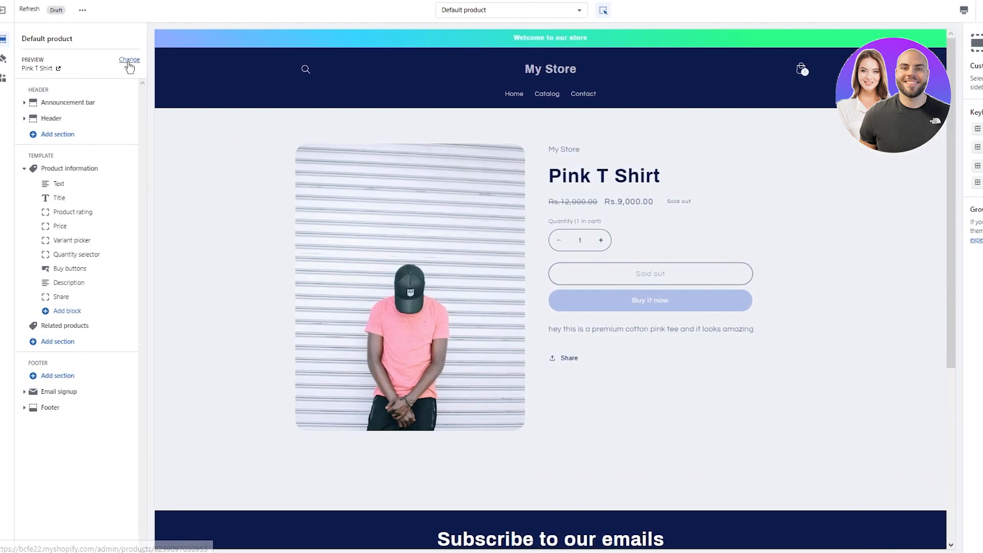
Step: View the choice of preview product, and open the settings of the Product information section
{"action": "left_click", "coordinate": [137, 61]}
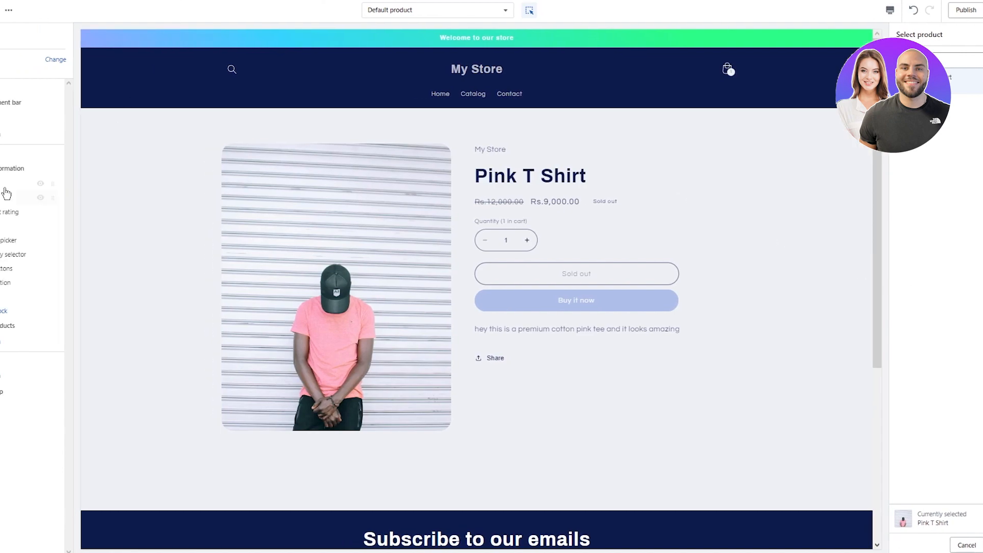
{"action": "left_click", "coordinate": [29, 173]}
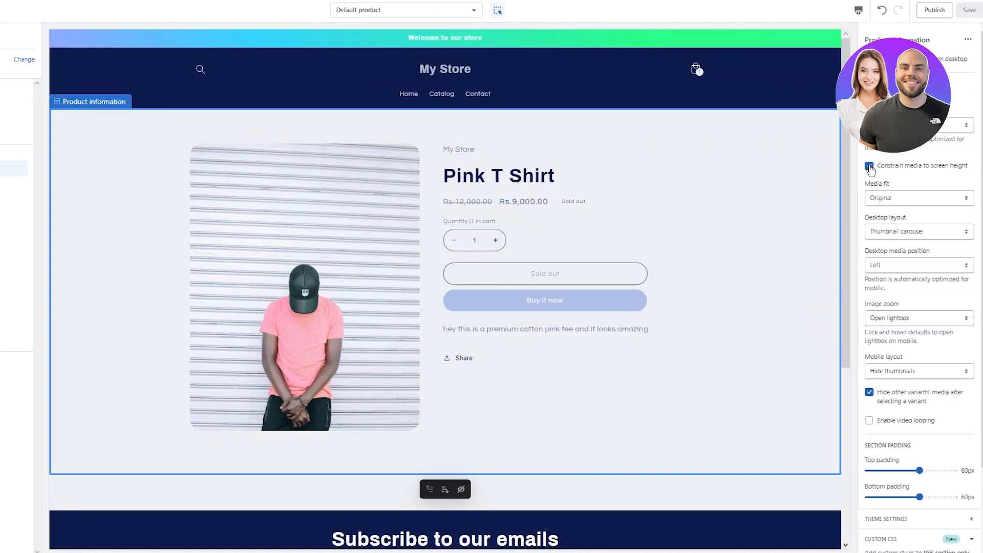
Step: Try the product page with Constrain media to screen height turned off and on again
{"action": "left_click", "coordinate": [870, 166]}
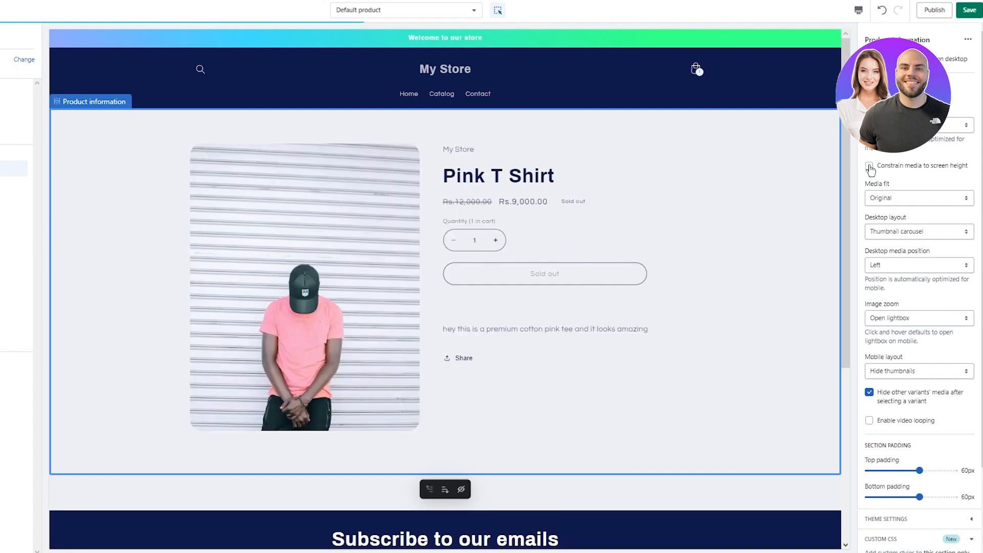
{"action": "left_click", "coordinate": [870, 167]}
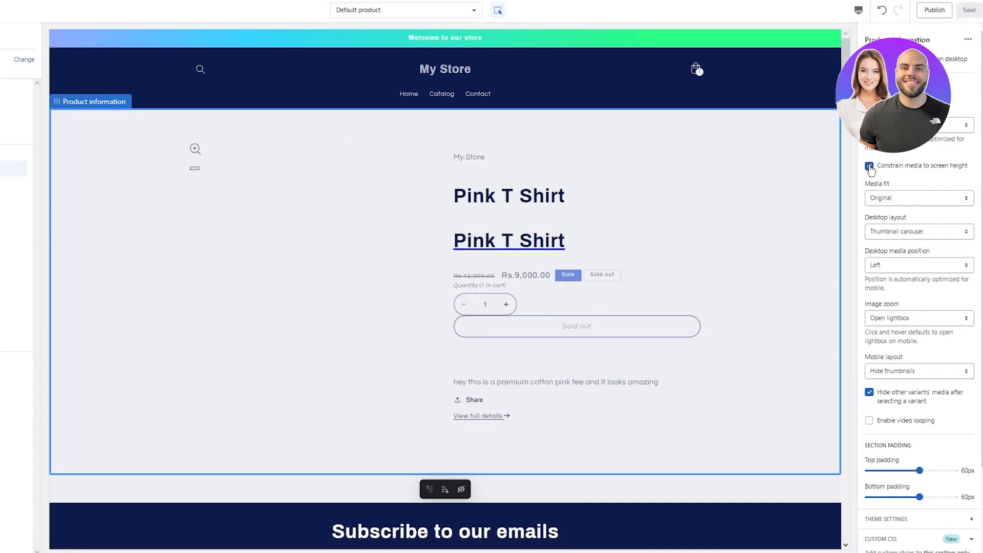
{"action": "left_click", "coordinate": [869, 167]}
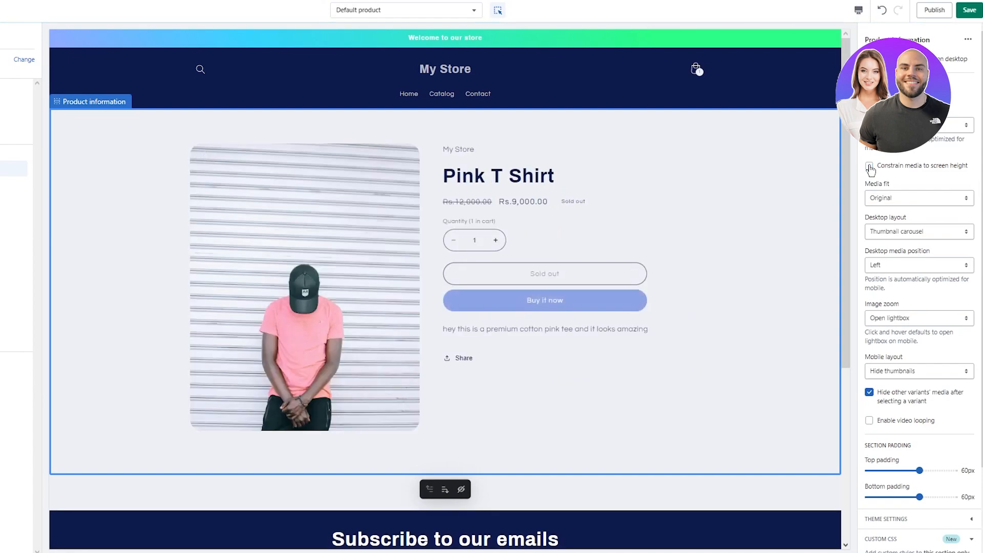
{"action": "left_click", "coordinate": [870, 167]}
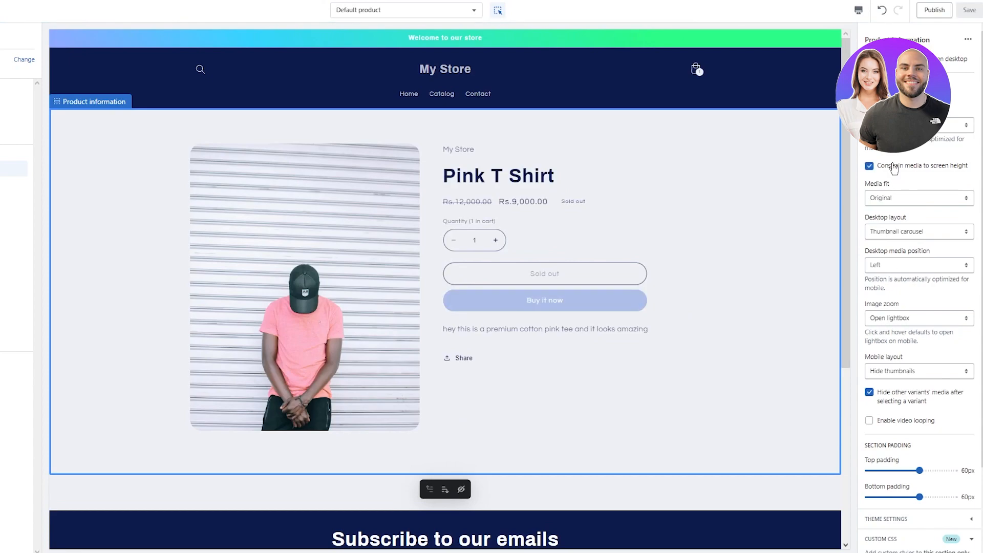
Step: Try the 2 columns and Thumbnail carousel layouts for the product media, and set its desktop layout to Stacked
{"action": "left_click", "coordinate": [900, 232]}
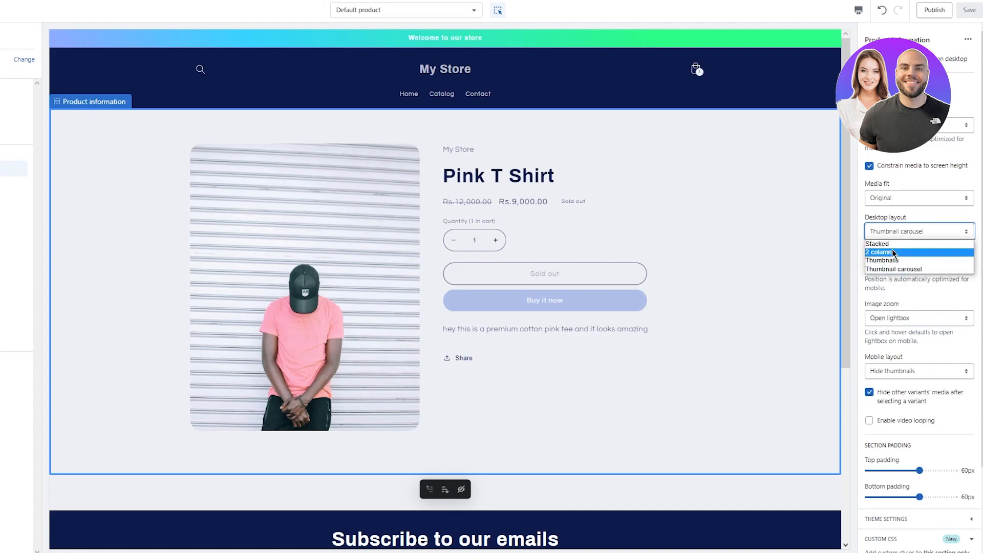
{"action": "left_click", "coordinate": [894, 247]}
{"action": "left_click", "coordinate": [905, 233]}
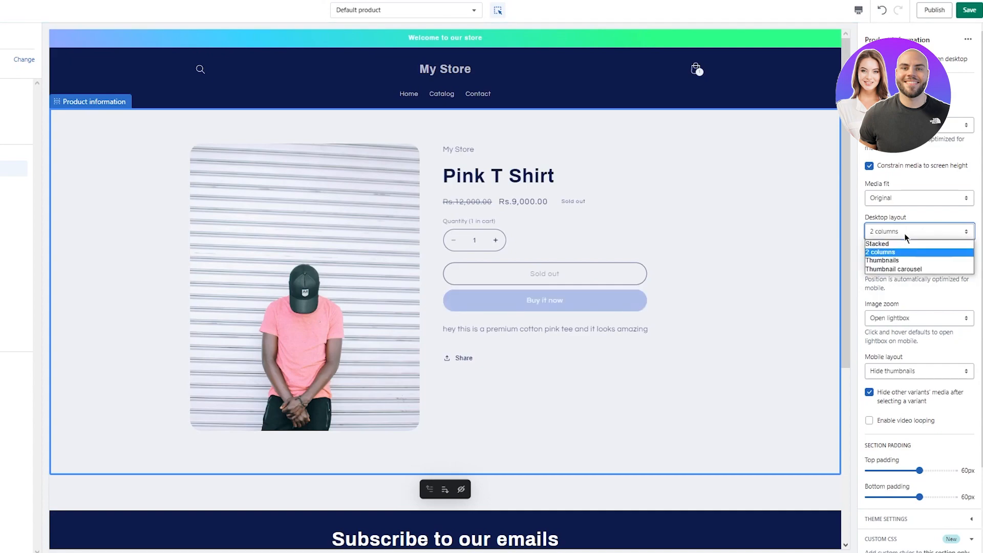
{"action": "left_click", "coordinate": [900, 269]}
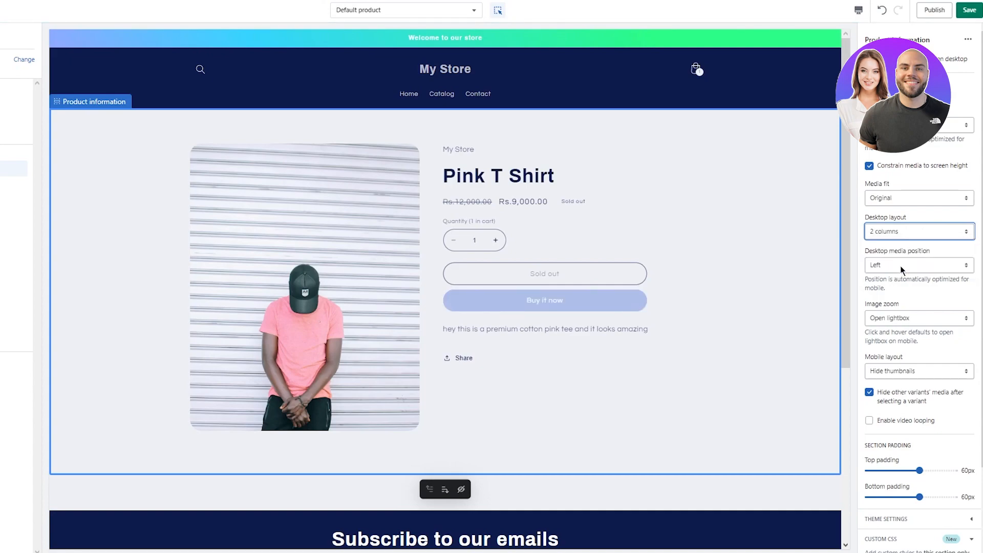
{"action": "left_click", "coordinate": [900, 235]}
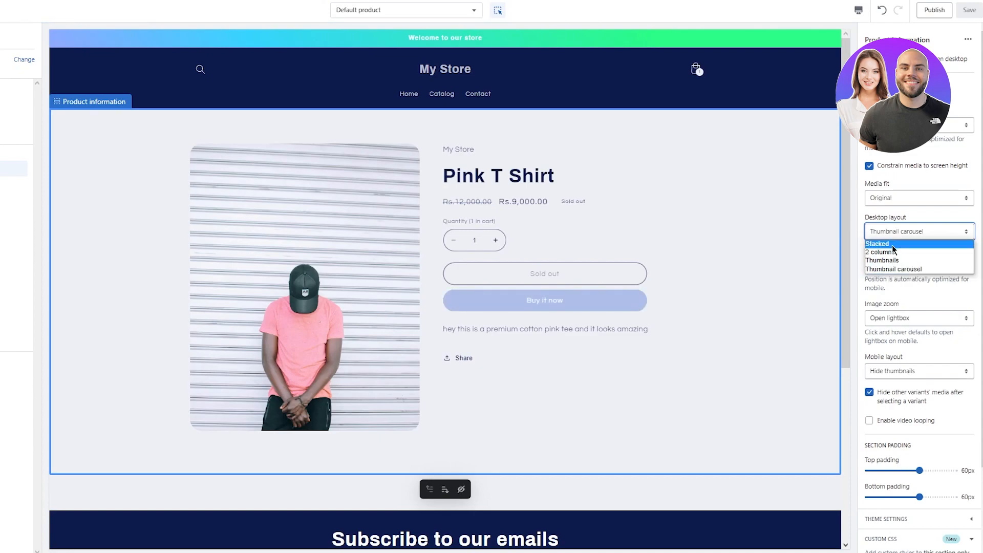
{"action": "left_click", "coordinate": [892, 245]}
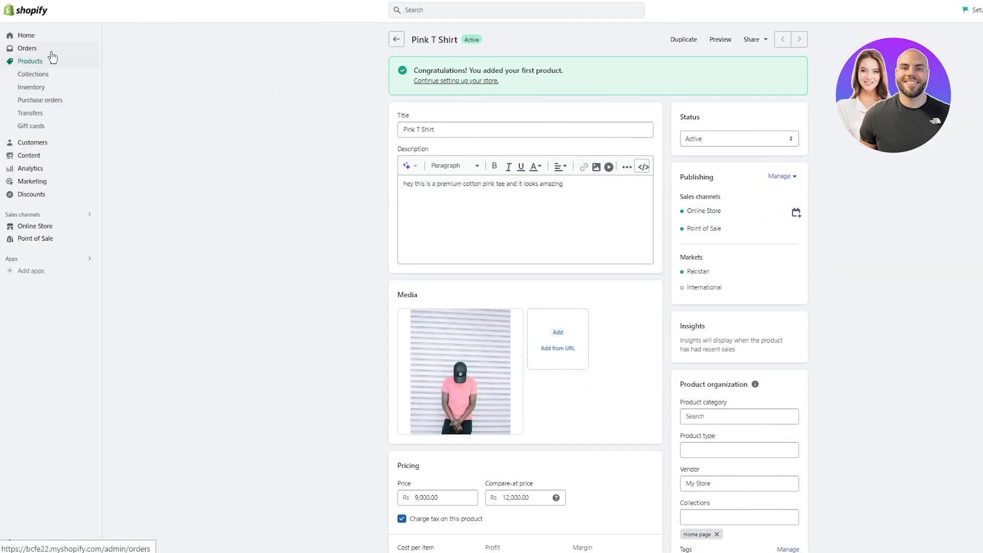
Step: Upload the purple "New Series" headphones image to the Pink T Shirt product's media in the admin
{"action": "left_click", "coordinate": [556, 322]}
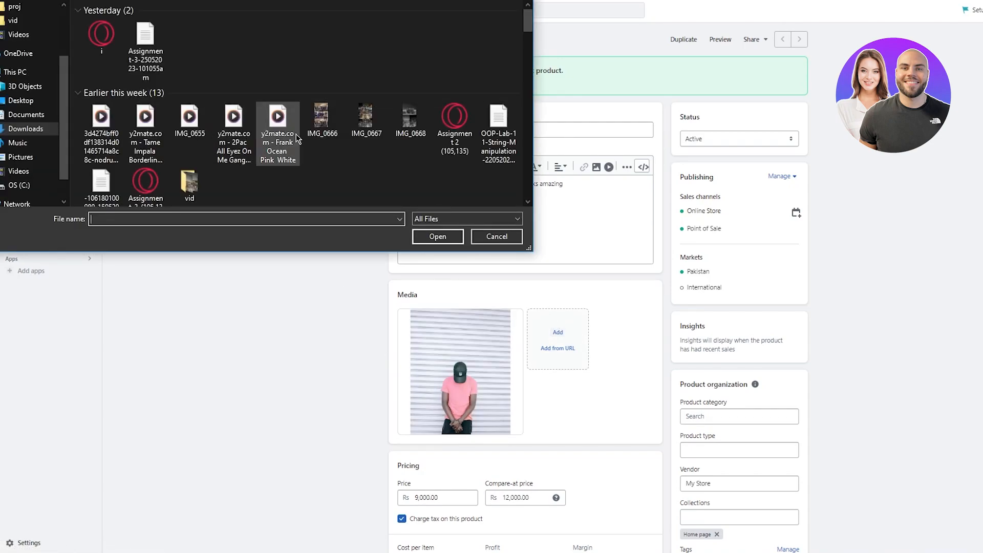
{"action": "scroll", "coordinate": [307, 139], "scroll_direction": "down", "scroll_amount": 1}
{"action": "scroll", "coordinate": [307, 138], "scroll_direction": "down", "scroll_amount": 10}
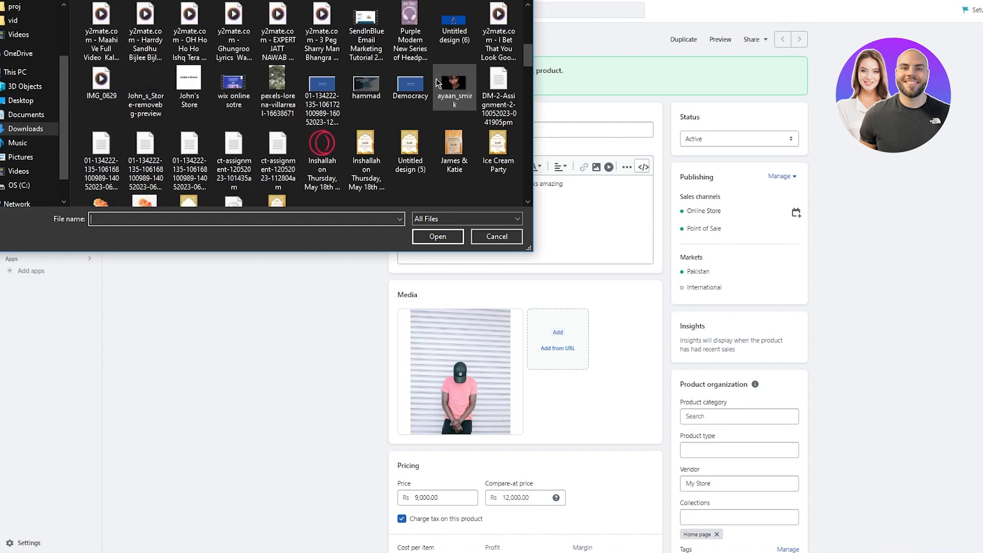
{"action": "double_click", "coordinate": [403, 32]}
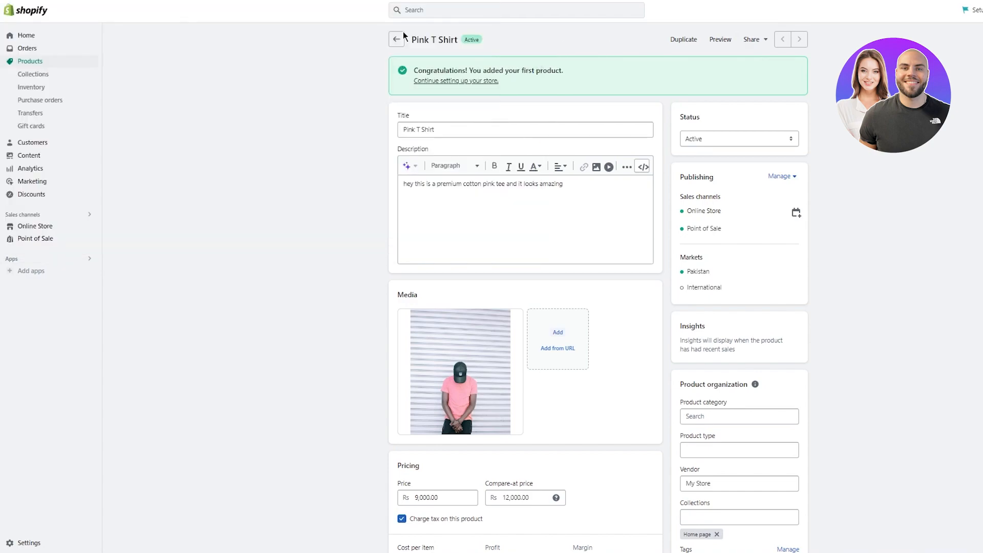
Step: Upload the yellow John's Shack logo image to the Pink T Shirt product's media
{"action": "left_click", "coordinate": [633, 331]}
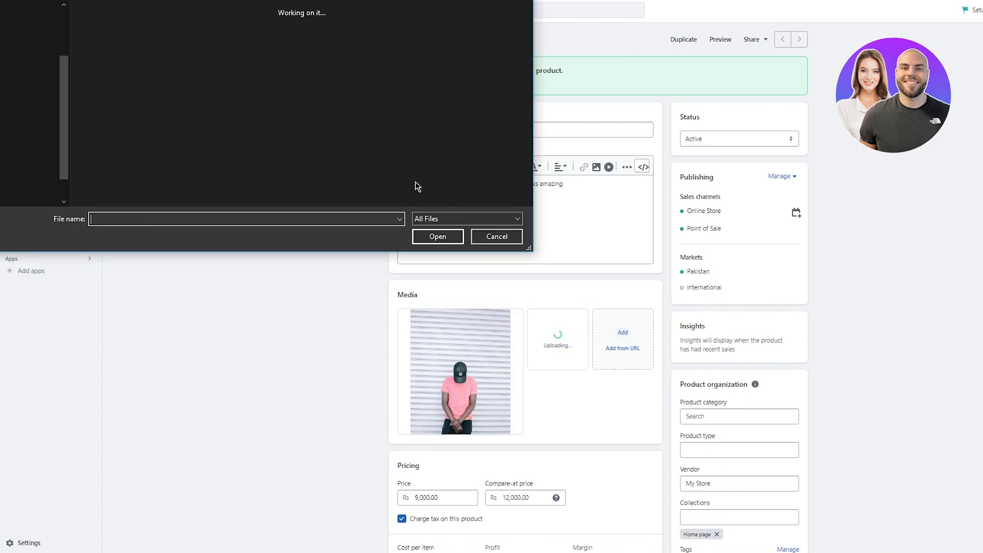
{"action": "scroll", "coordinate": [307, 102], "scroll_direction": "down", "scroll_amount": 5}
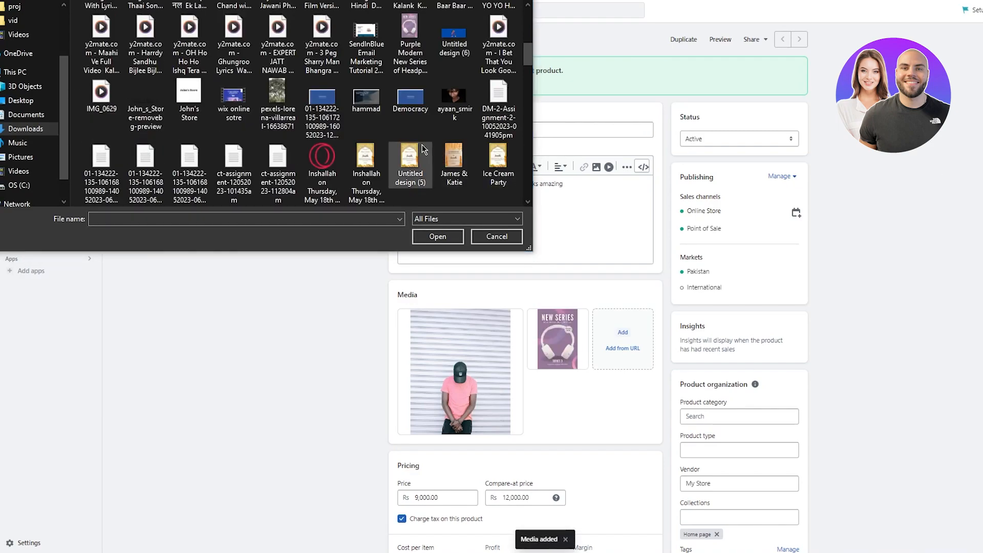
{"action": "scroll", "coordinate": [230, 105], "scroll_direction": "down", "scroll_amount": 5}
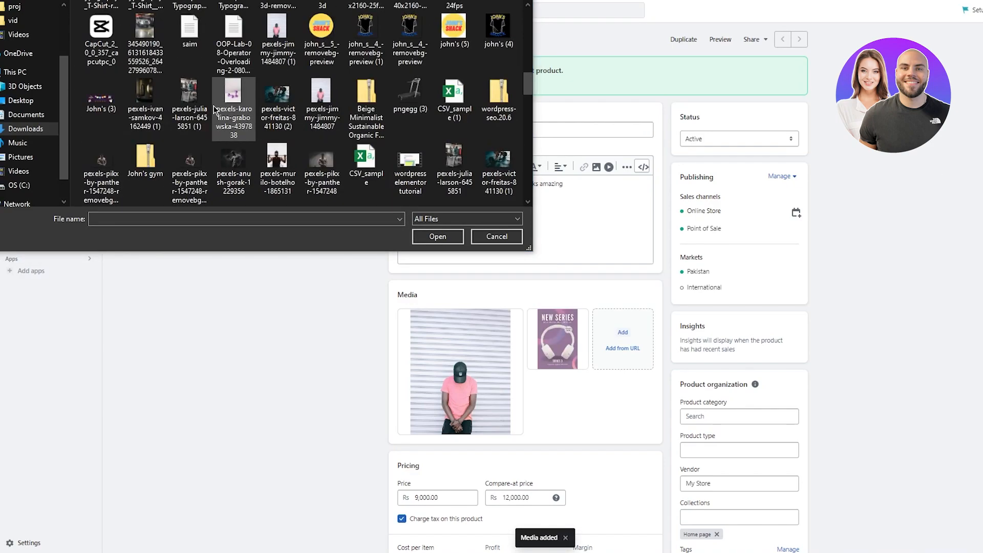
{"action": "double_click", "coordinate": [322, 45]}
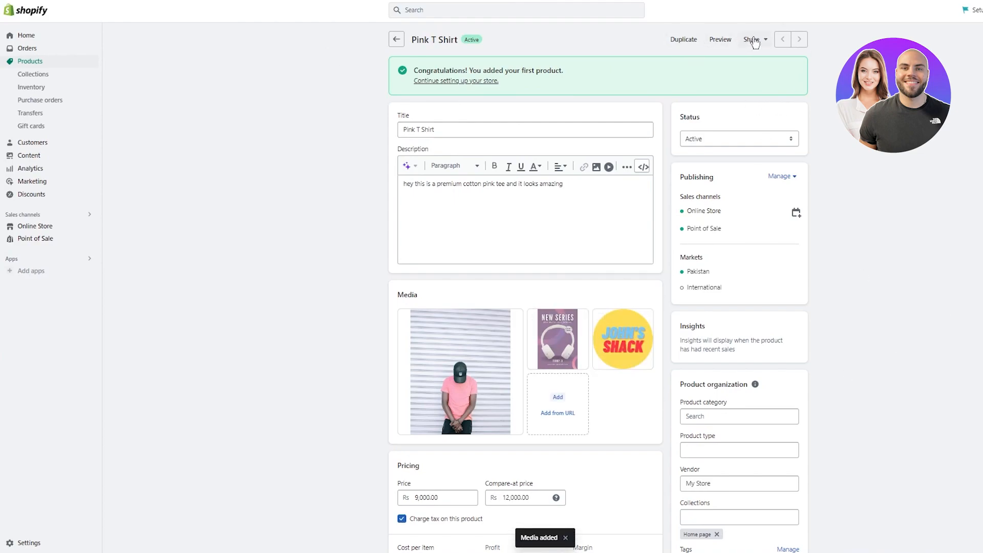
Step: Refresh the theme editor's preview of the Pink T Shirt product page to load its newly added media
{"action": "scroll", "coordinate": [643, 307], "scroll_direction": "down", "scroll_amount": 10}
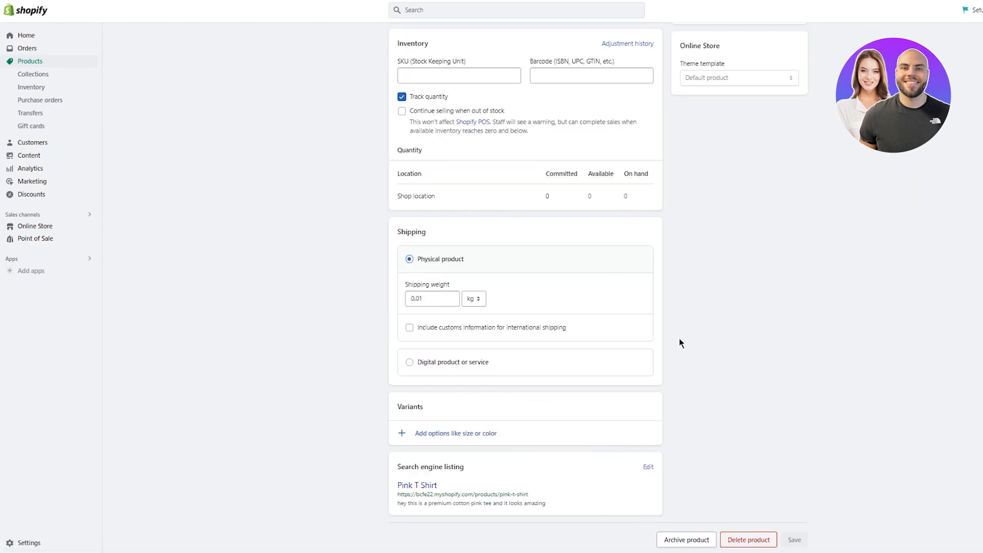
{"action": "scroll", "coordinate": [560, 266], "scroll_direction": "up", "scroll_amount": 10}
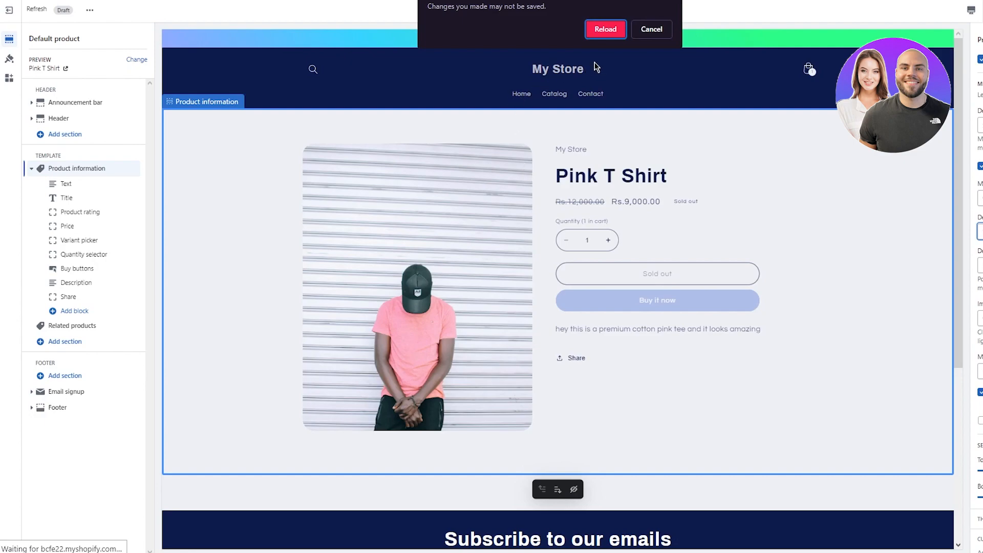
{"action": "left_click", "coordinate": [657, 30]}
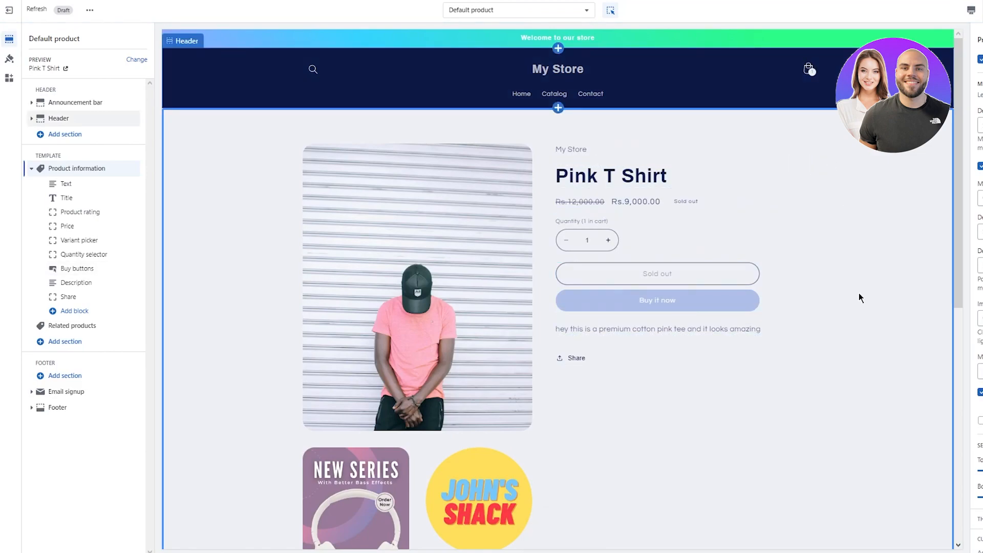
{"action": "scroll", "coordinate": [858, 295], "scroll_direction": "down", "scroll_amount": 5}
{"action": "scroll", "coordinate": [461, 213], "scroll_direction": "up", "scroll_amount": 6}
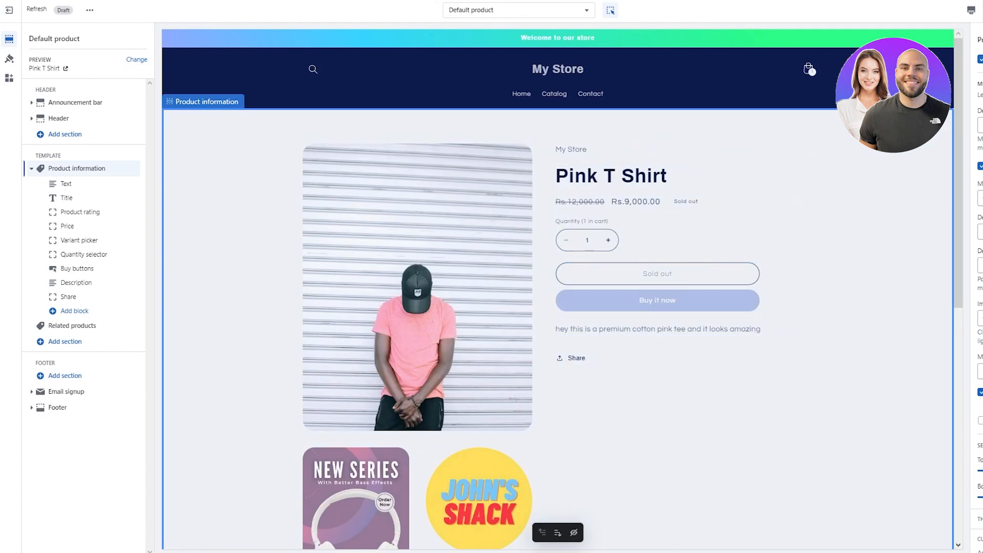
Step: Try the 2 columns and Thumbnails desktop layouts for the product media
{"action": "left_click", "coordinate": [933, 231]}
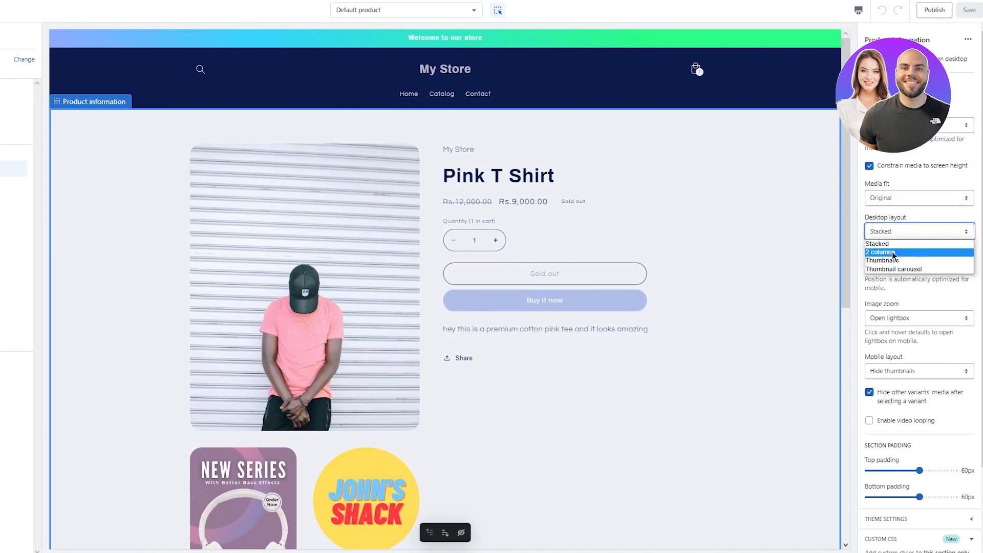
{"action": "left_click", "coordinate": [892, 252]}
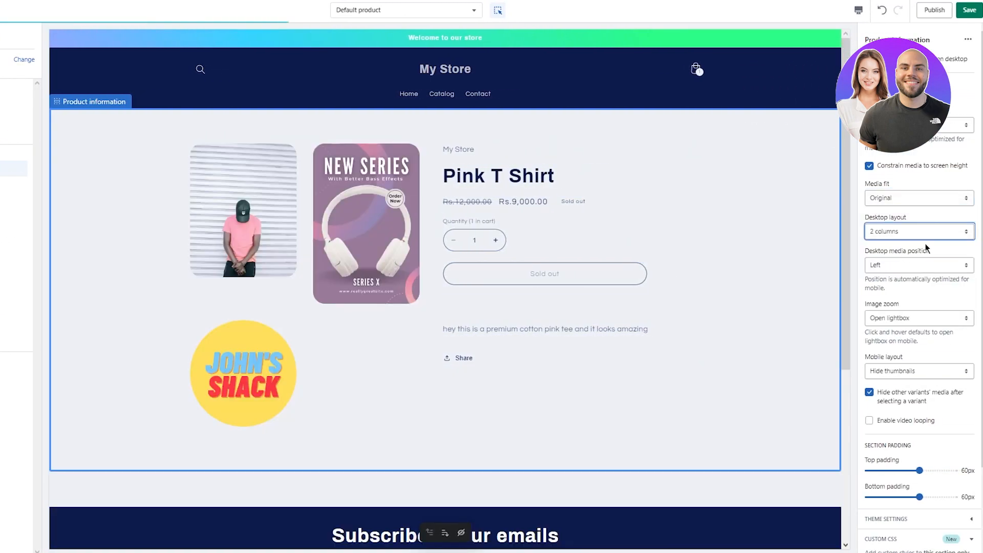
{"action": "left_click", "coordinate": [943, 242]}
{"action": "left_click", "coordinate": [924, 231]}
{"action": "left_click", "coordinate": [889, 259]}
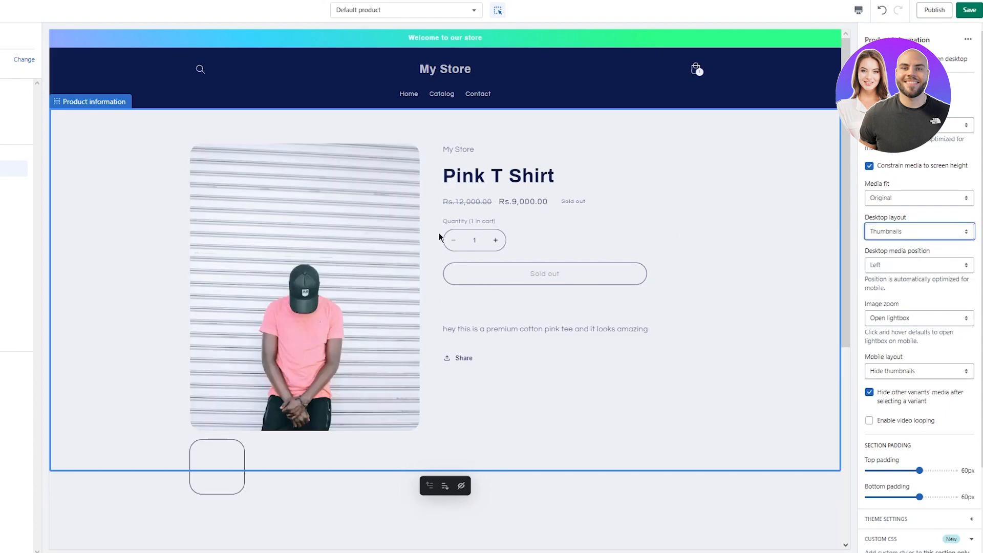
{"action": "scroll", "coordinate": [574, 256], "scroll_direction": "down", "scroll_amount": 1}
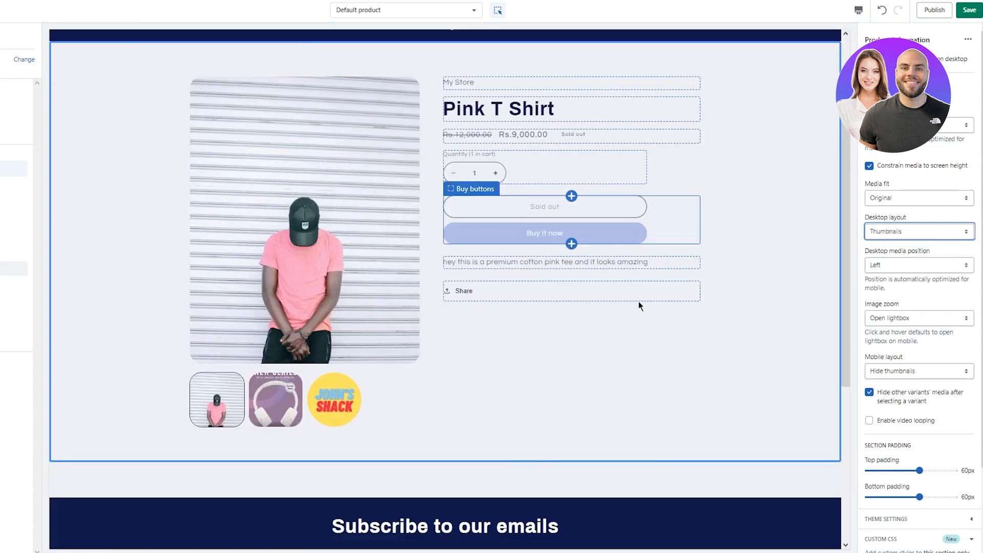
Step: Configure the product media with the Thumbnail carousel desktop layout, Click and hover image zoom, and Show thumbnails mobile layout
{"action": "left_click", "coordinate": [887, 233]}
{"action": "left_click", "coordinate": [890, 268]}
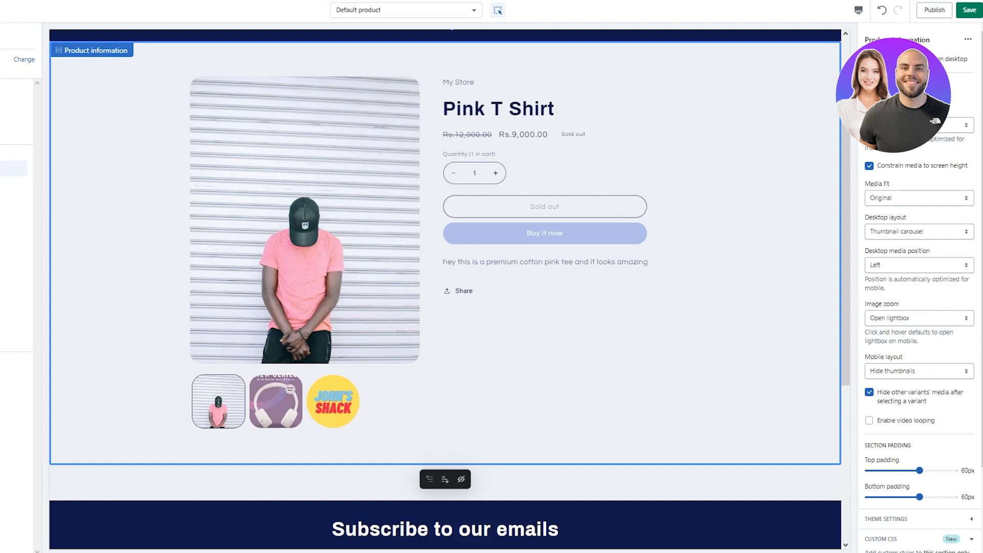
{"action": "left_click", "coordinate": [920, 321]}
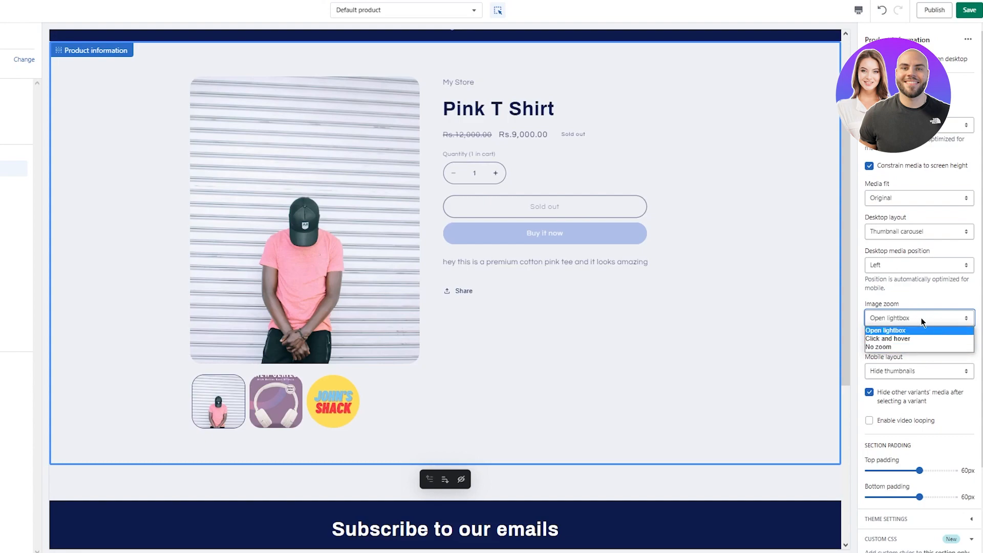
{"action": "left_click", "coordinate": [912, 339]}
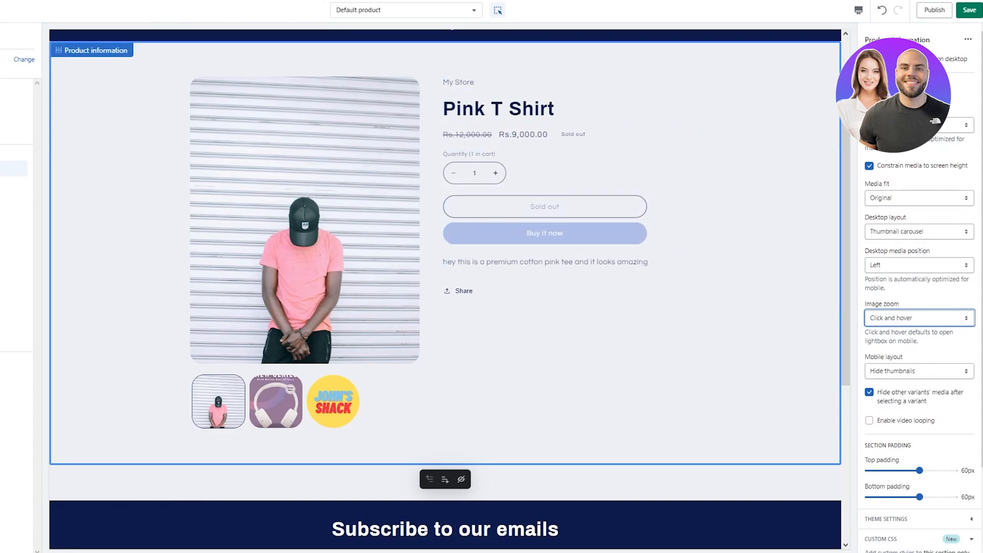
{"action": "left_click", "coordinate": [919, 371]}
{"action": "left_click", "coordinate": [891, 392]}
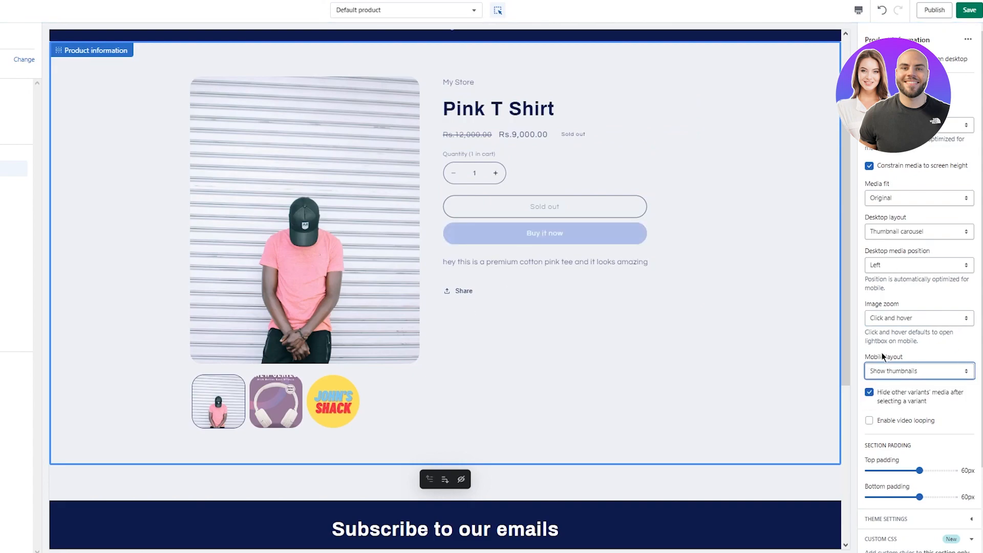
Step: Add a Multicolumn section to the product template below Related products
{"action": "scroll", "coordinate": [881, 357], "scroll_direction": "down", "scroll_amount": 2}
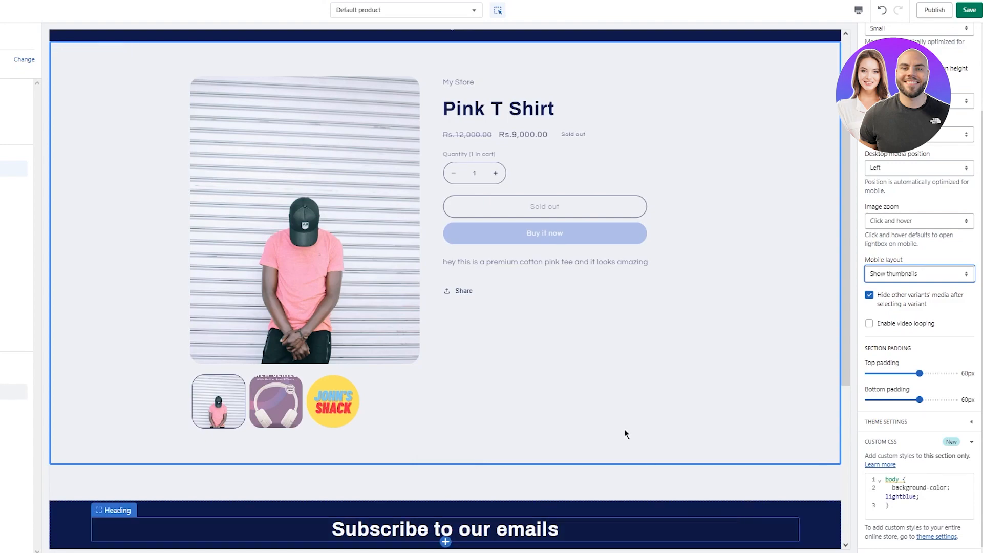
{"action": "scroll", "coordinate": [558, 361], "scroll_direction": "down", "scroll_amount": 5}
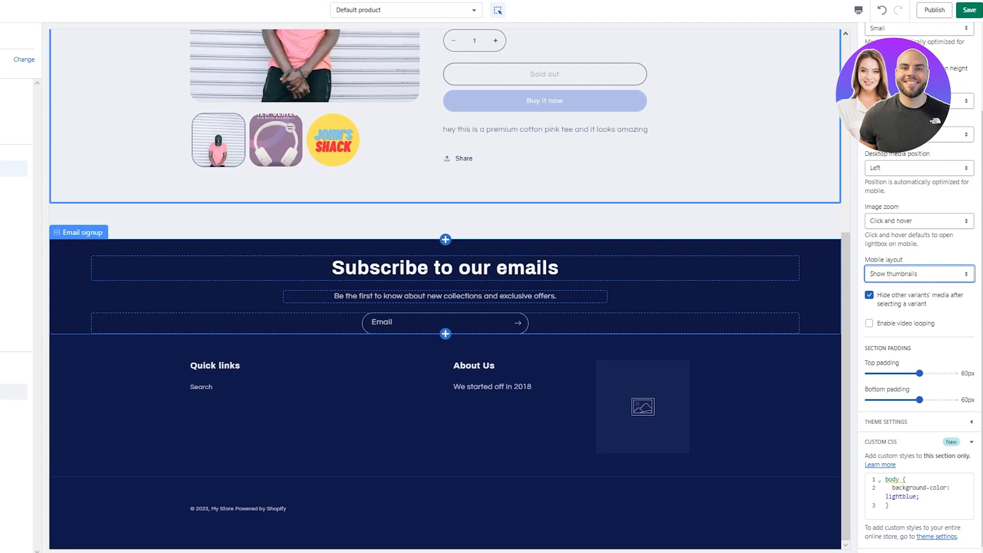
{"action": "scroll", "coordinate": [251, 189], "scroll_direction": "up", "scroll_amount": 2}
{"action": "left_click", "coordinate": [15, 342]}
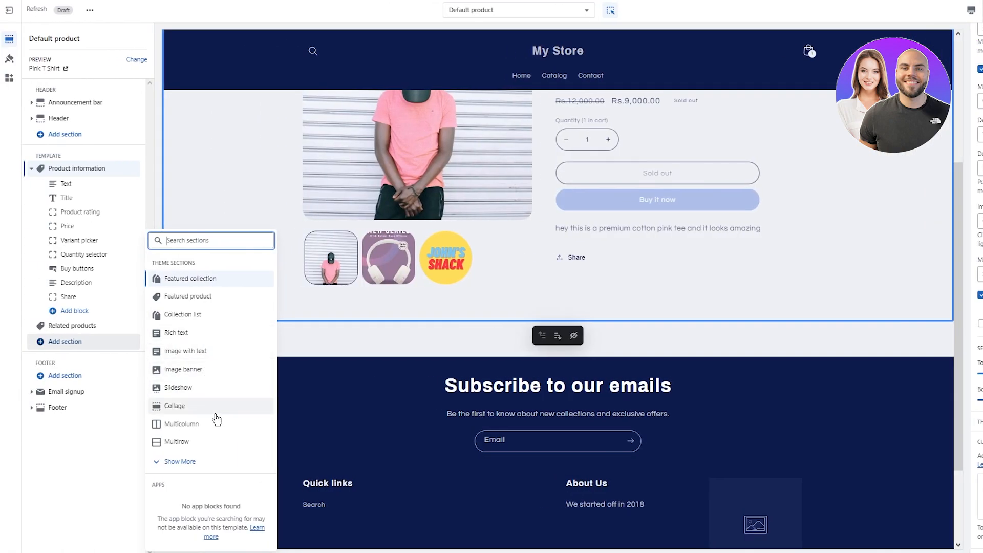
{"action": "left_click", "coordinate": [217, 425]}
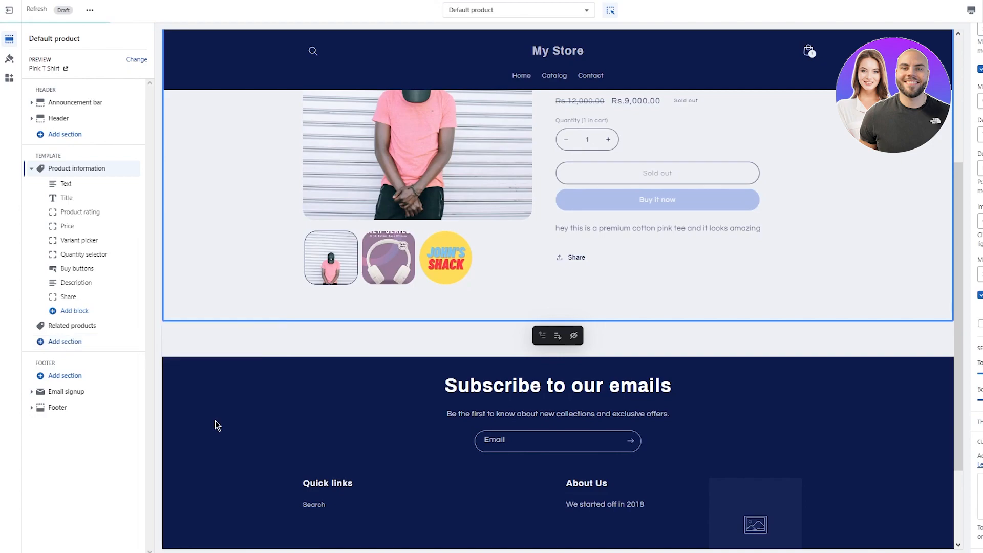
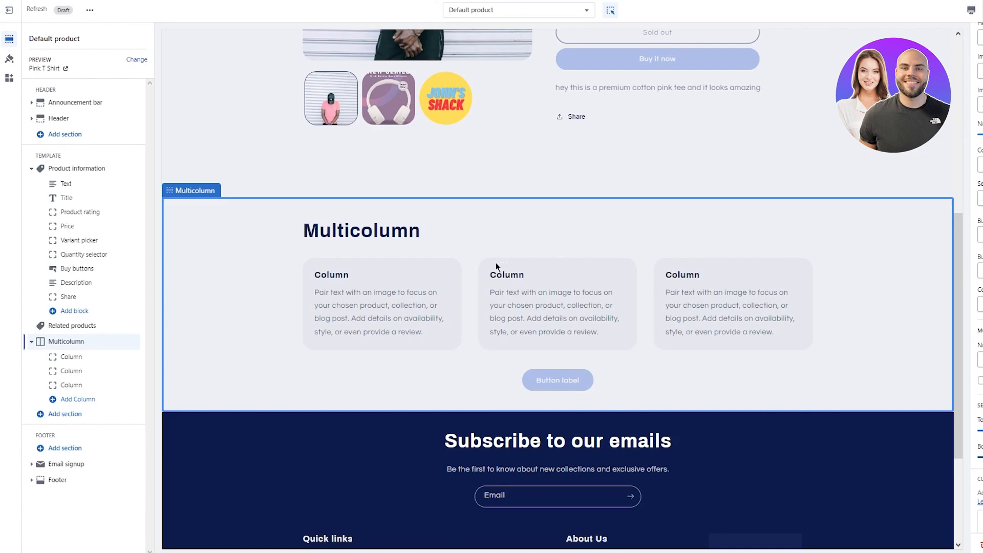
Step: Open the first column's settings in the Multicolumn section and highlight its description text
{"action": "left_click", "coordinate": [392, 310]}
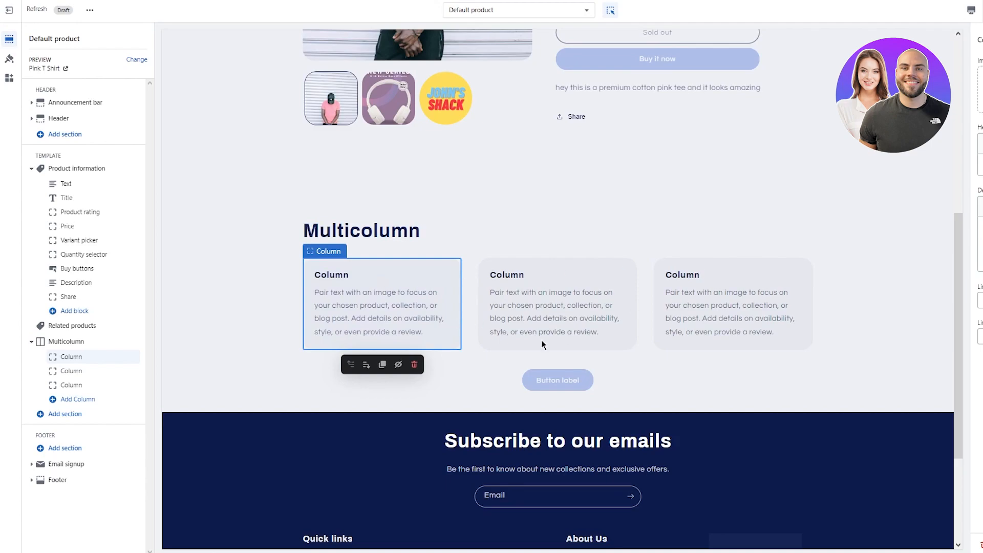
{"action": "left_click_drag", "start_coordinate": [901, 265], "coordinate": [873, 260]}
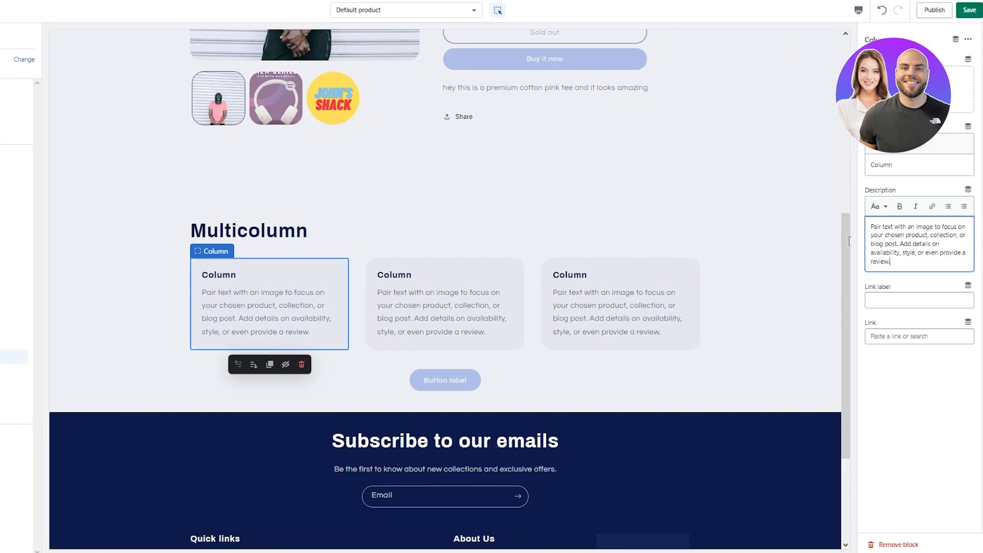
{"action": "key", "text": "ctrl+a"}
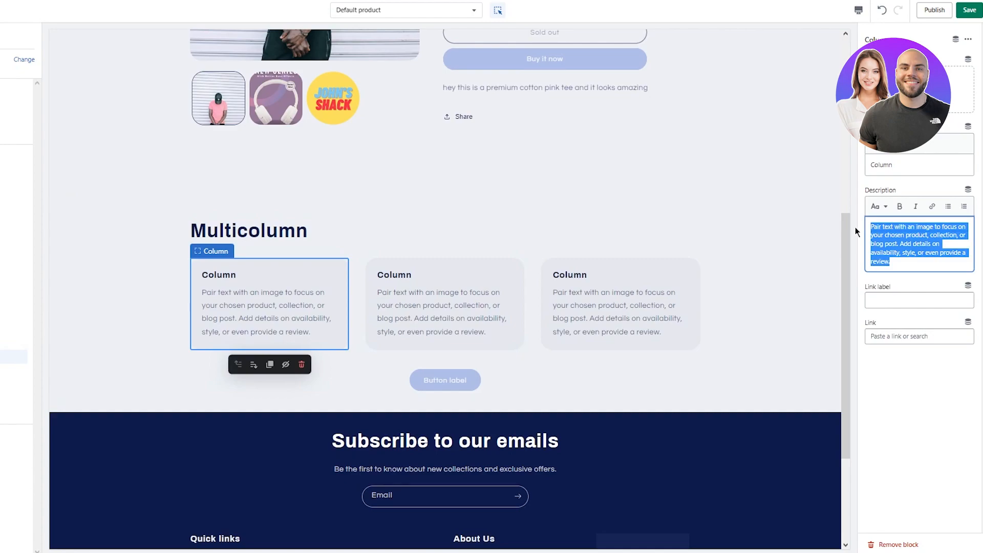
{"action": "left_click", "coordinate": [910, 407]}
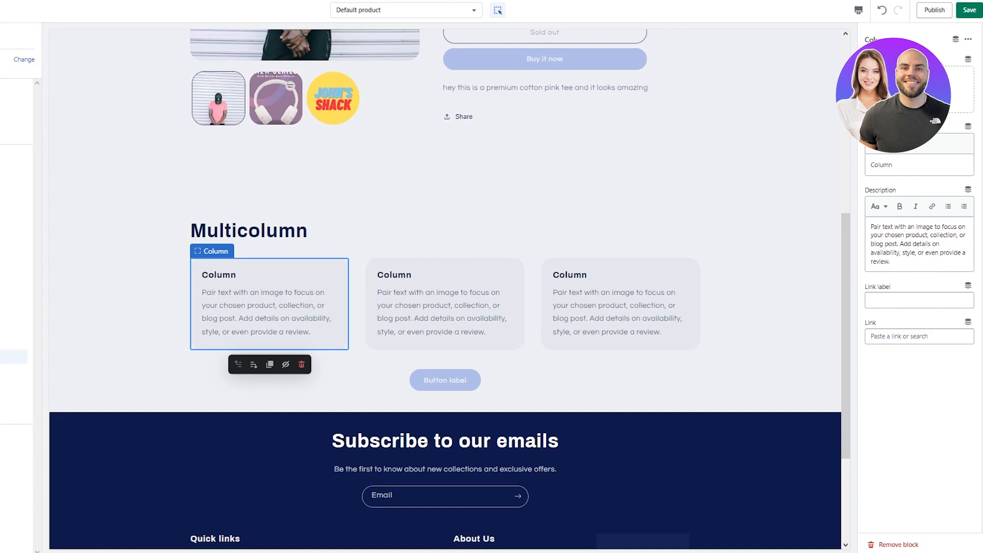
{"action": "triple_click", "coordinate": [901, 263]}
{"action": "left_click", "coordinate": [892, 257]}
{"action": "triple_click", "coordinate": [892, 257]}
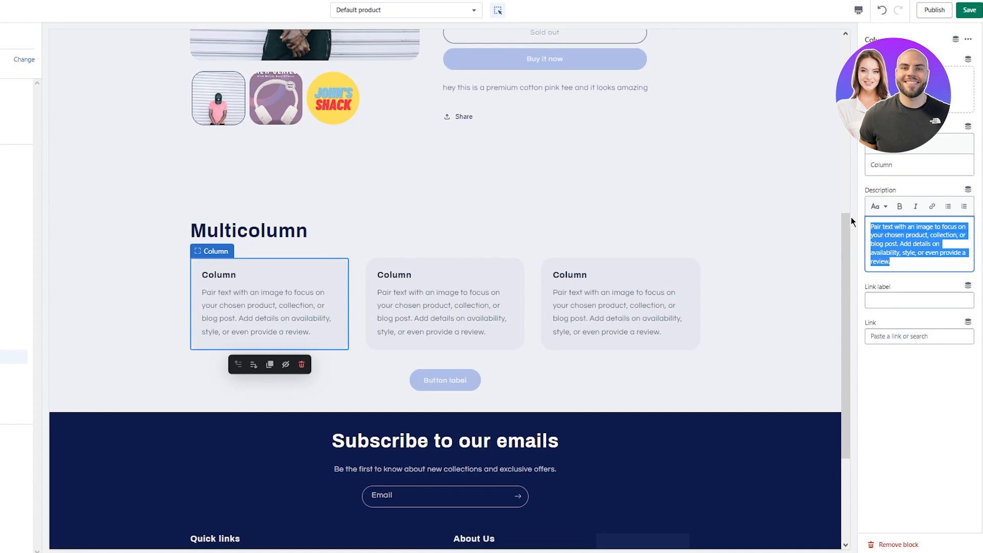
{"action": "left_click", "coordinate": [871, 235]}
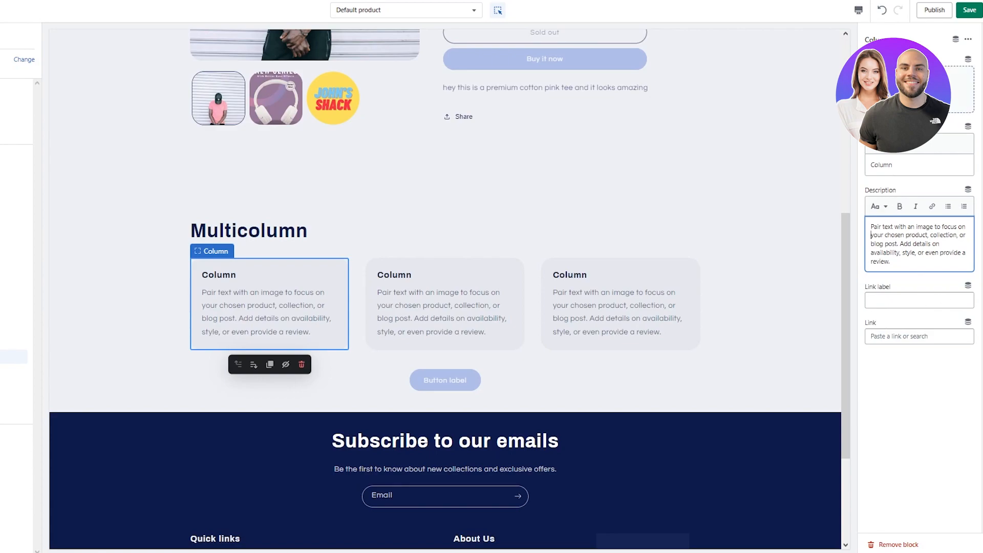
Step: Set the first column's image to the black and yellow "Faith Over Fear" design from the store library
{"action": "left_click", "coordinate": [919, 84]}
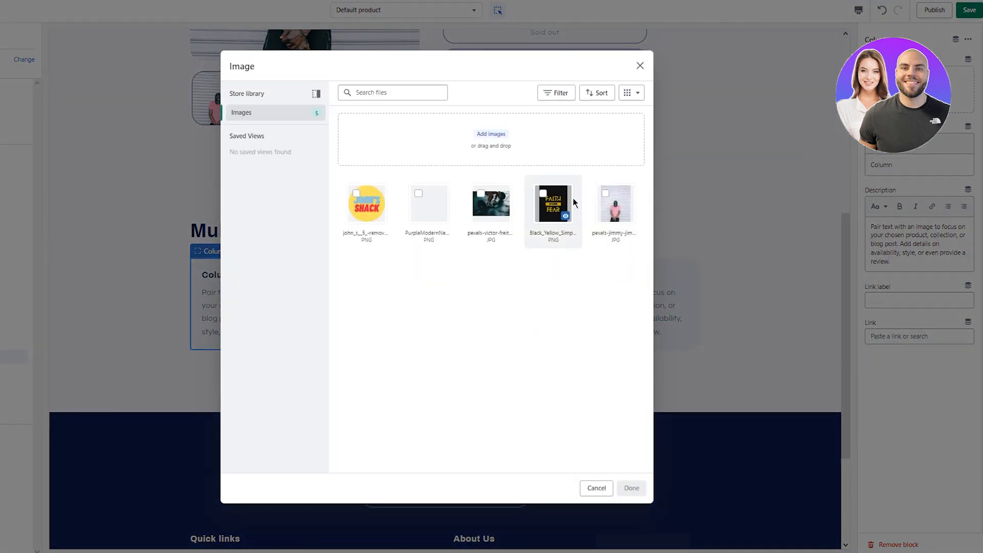
{"action": "left_click", "coordinate": [543, 193]}
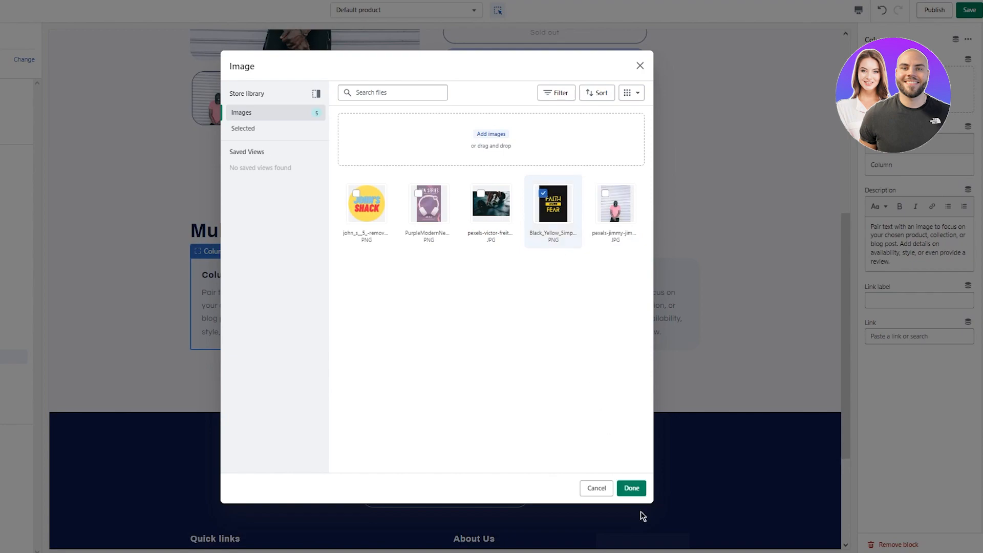
{"action": "left_click", "coordinate": [631, 488]}
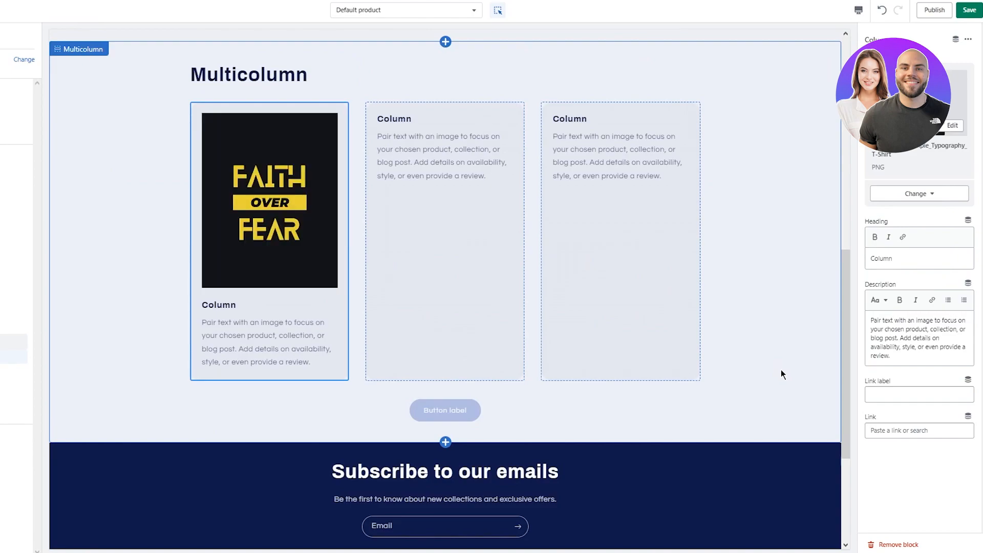
Step: Set the second column's image to the photo of the man in the pink T-shirt from the store library
{"action": "left_click", "coordinate": [428, 233]}
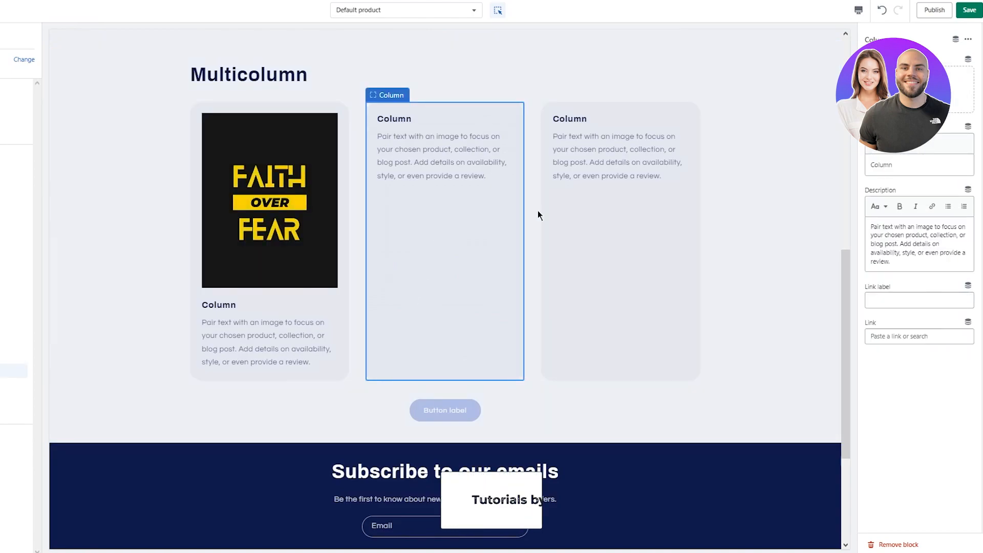
{"action": "left_click", "coordinate": [919, 88]}
{"action": "left_click", "coordinate": [597, 190]}
{"action": "left_click", "coordinate": [633, 488]}
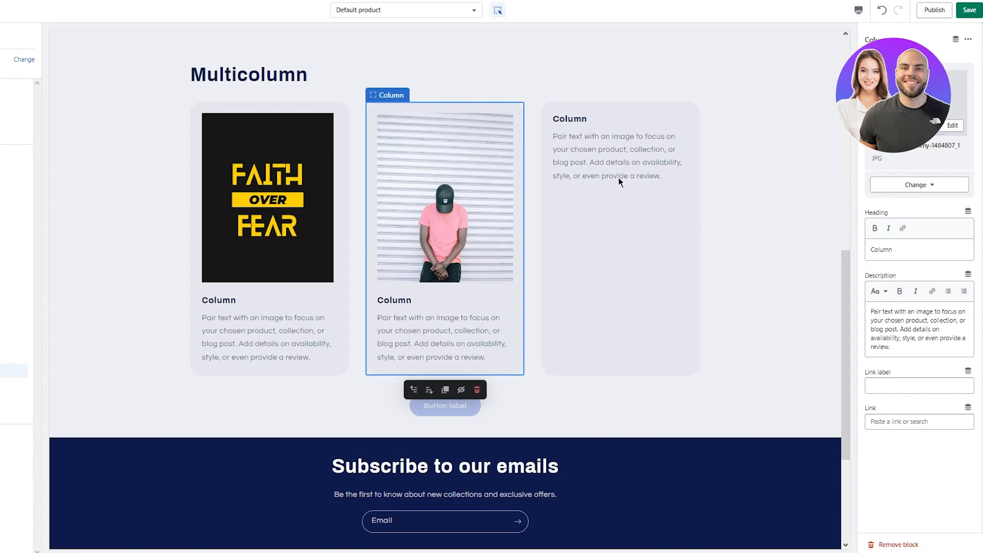
Step: Set the third column's image to the purple "New Series" headphone ad from the store library
{"action": "left_click", "coordinate": [641, 228]}
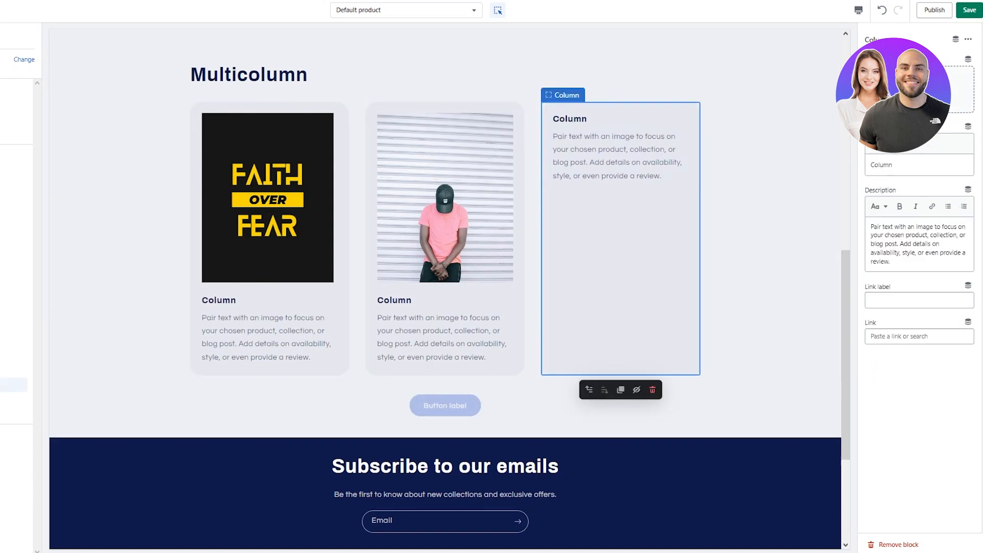
{"action": "left_click", "coordinate": [919, 88]}
{"action": "left_click", "coordinate": [421, 209]}
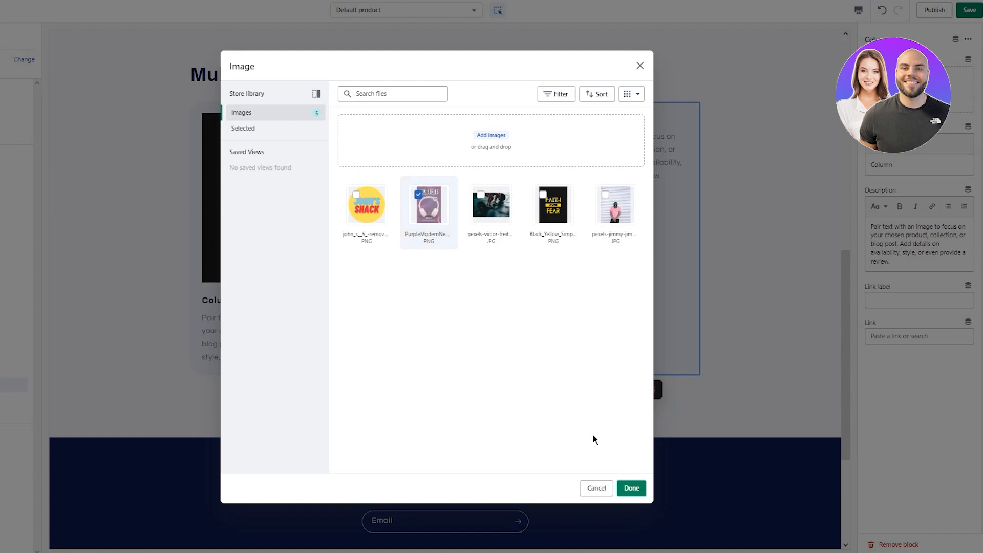
{"action": "left_click", "coordinate": [632, 488]}
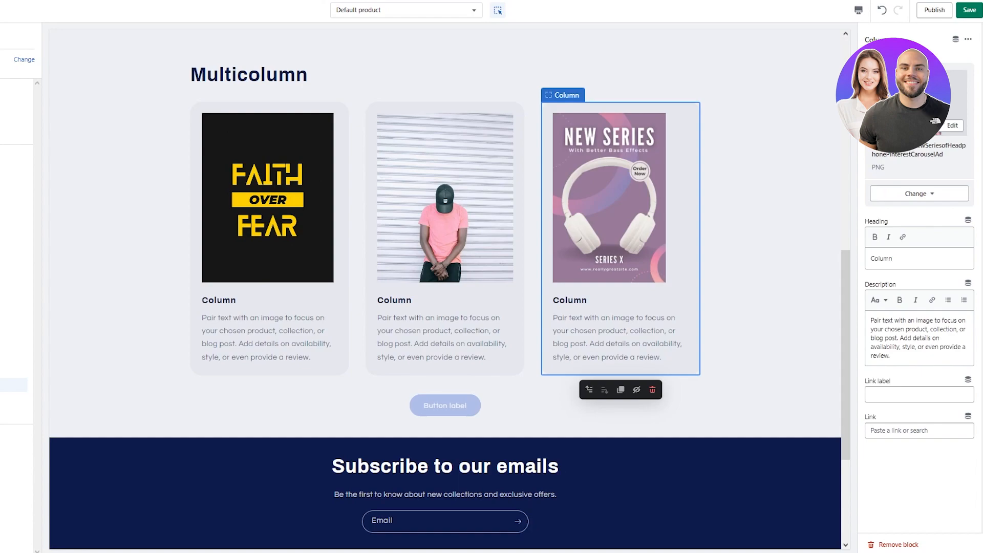
{"action": "scroll", "coordinate": [761, 238], "scroll_direction": "down", "scroll_amount": 5}
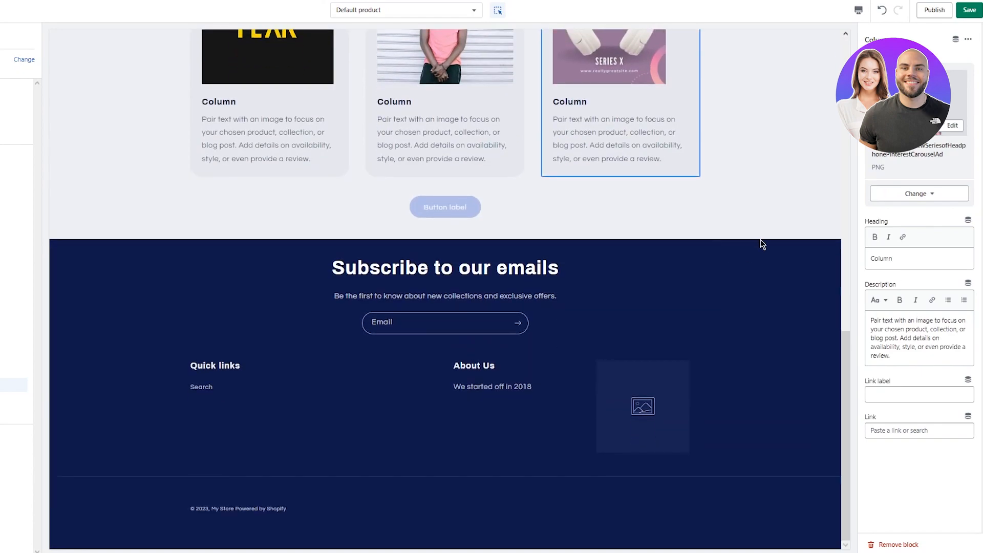
{"action": "scroll", "coordinate": [760, 238], "scroll_direction": "up", "scroll_amount": 14}
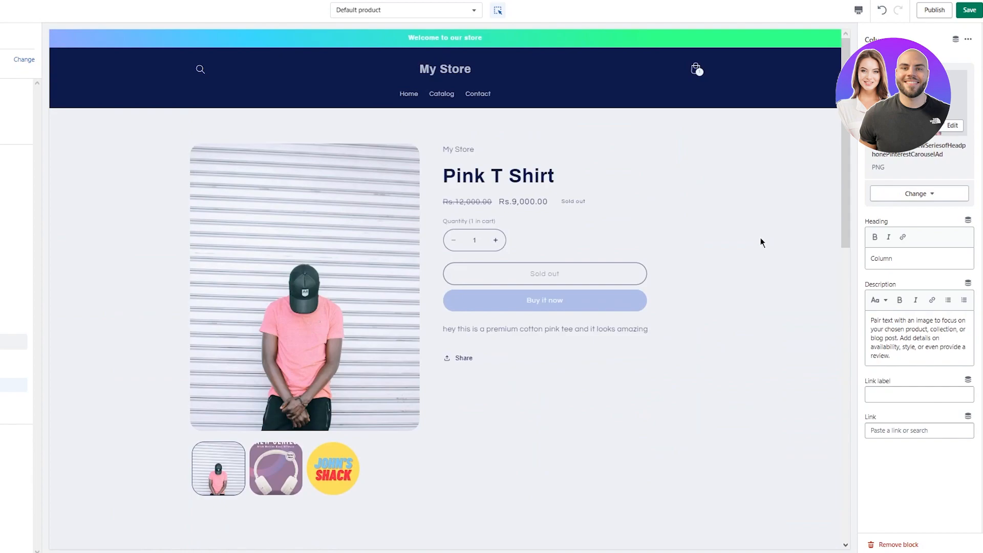
{"action": "scroll", "coordinate": [760, 238], "scroll_direction": "down", "scroll_amount": 10}
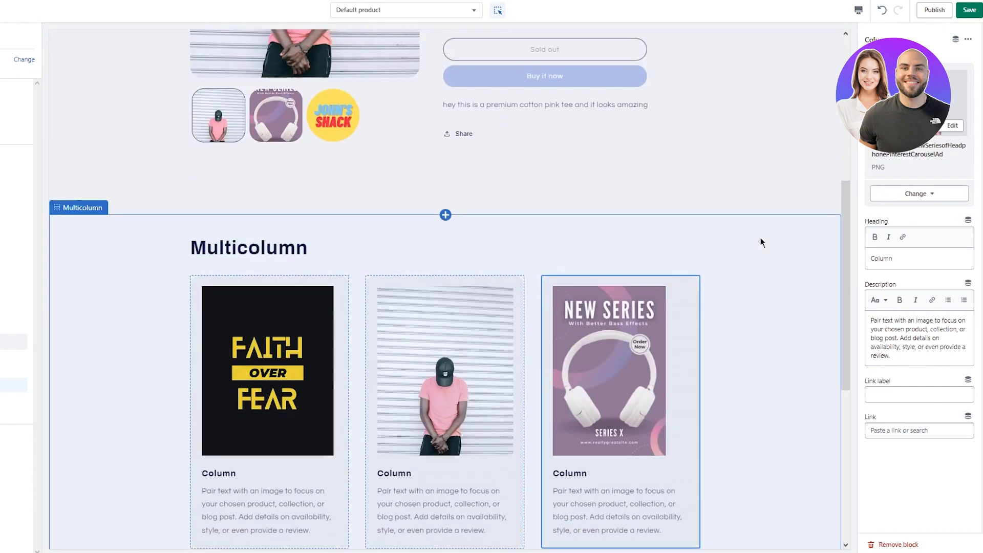
{"action": "scroll", "coordinate": [762, 242], "scroll_direction": "up", "scroll_amount": 8}
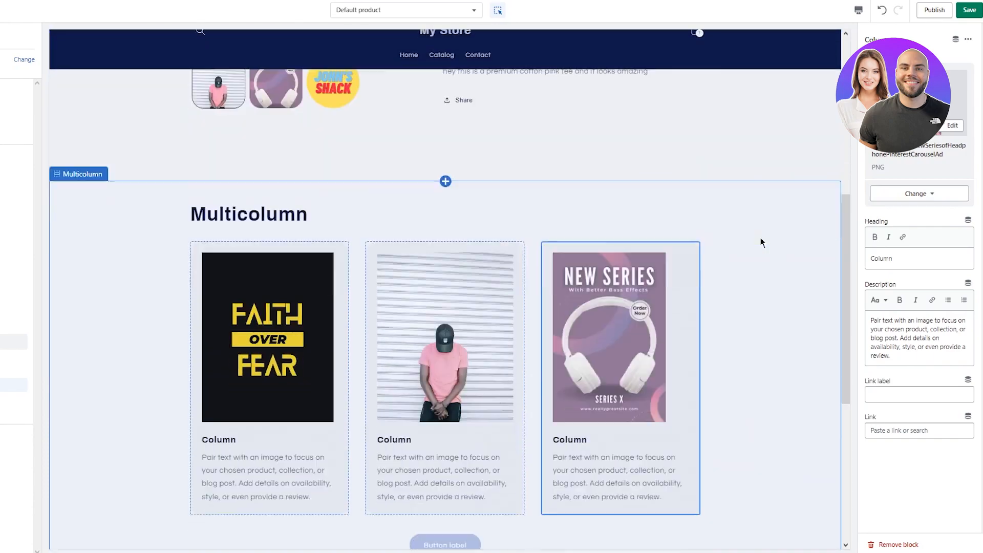
Step: Examine the product page preview from the Pink T Shirt details down to the Multicolumn section's three image columns
{"action": "scroll", "coordinate": [762, 242], "scroll_direction": "down", "scroll_amount": 7}
{"action": "scroll", "coordinate": [762, 242], "scroll_direction": "up", "scroll_amount": 4}
{"action": "scroll", "coordinate": [761, 239], "scroll_direction": "up", "scroll_amount": 6}
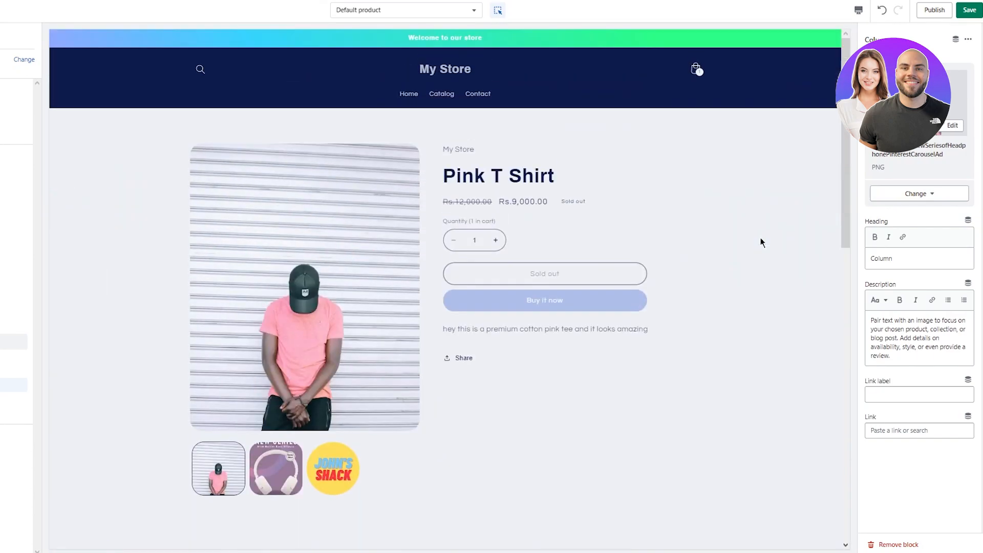
{"action": "scroll", "coordinate": [760, 242], "scroll_direction": "down", "scroll_amount": 8}
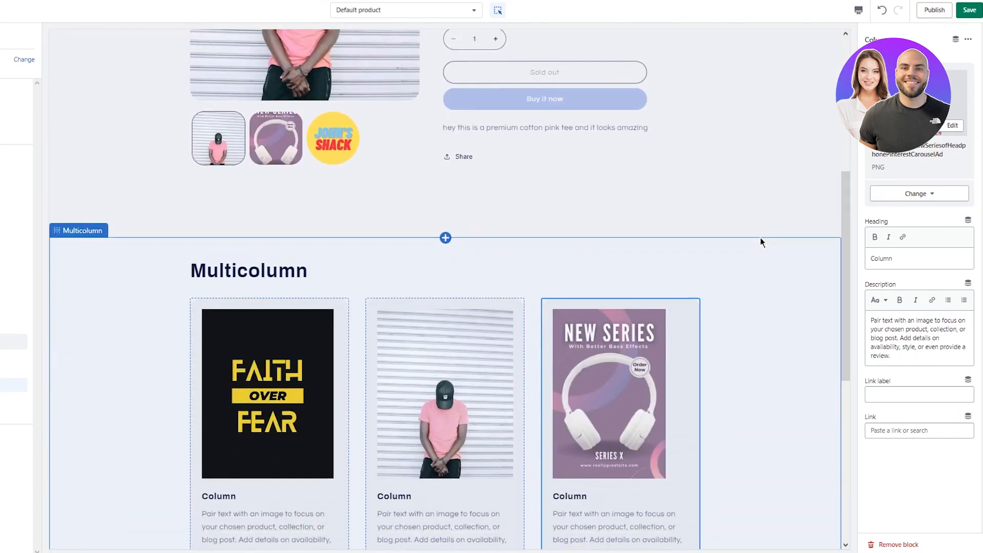
{"action": "scroll", "coordinate": [761, 242], "scroll_direction": "up", "scroll_amount": 9}
{"action": "scroll", "coordinate": [761, 242], "scroll_direction": "up", "scroll_amount": 1}
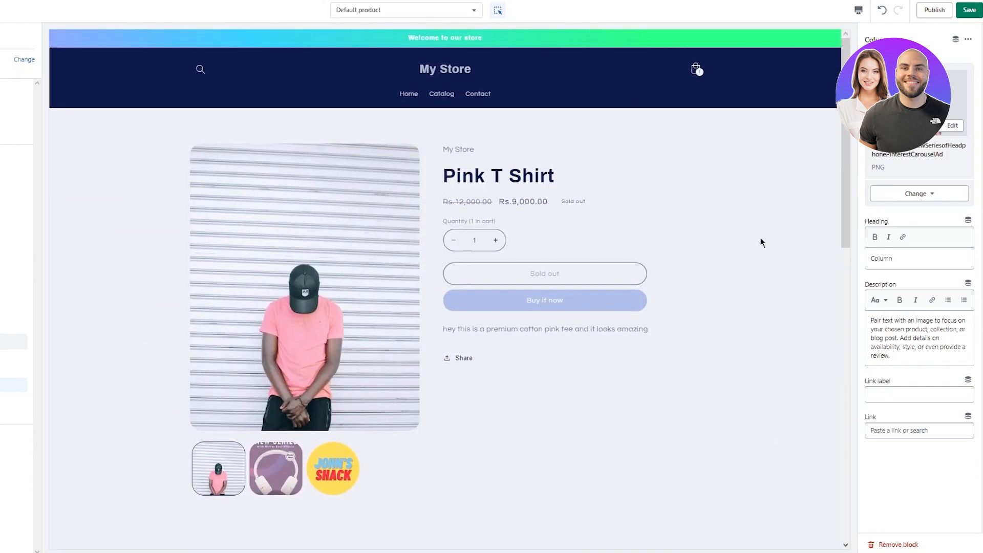
{"action": "scroll", "coordinate": [761, 242], "scroll_direction": "down", "scroll_amount": 9}
{"action": "scroll", "coordinate": [761, 242], "scroll_direction": "up", "scroll_amount": 3}
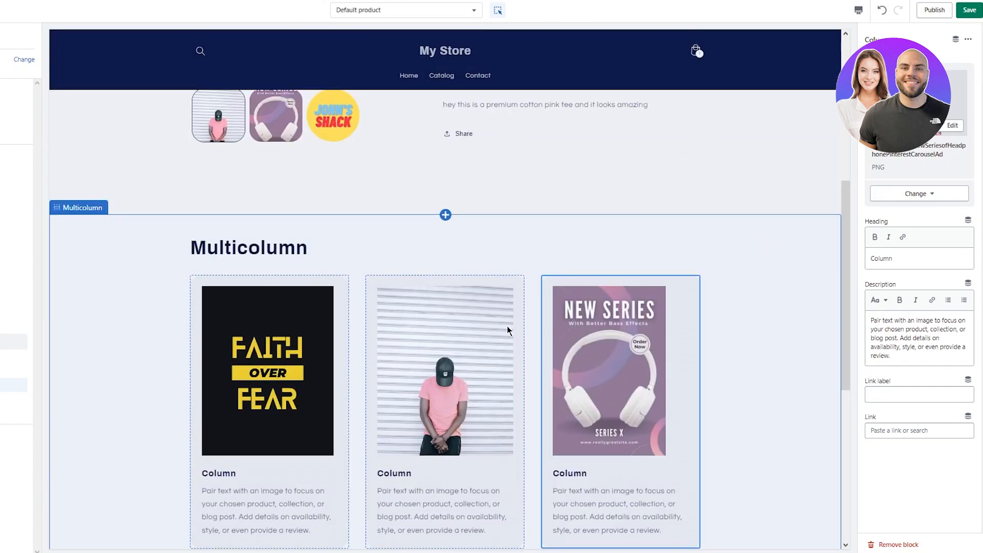
{"action": "scroll", "coordinate": [680, 252], "scroll_direction": "up", "scroll_amount": 3}
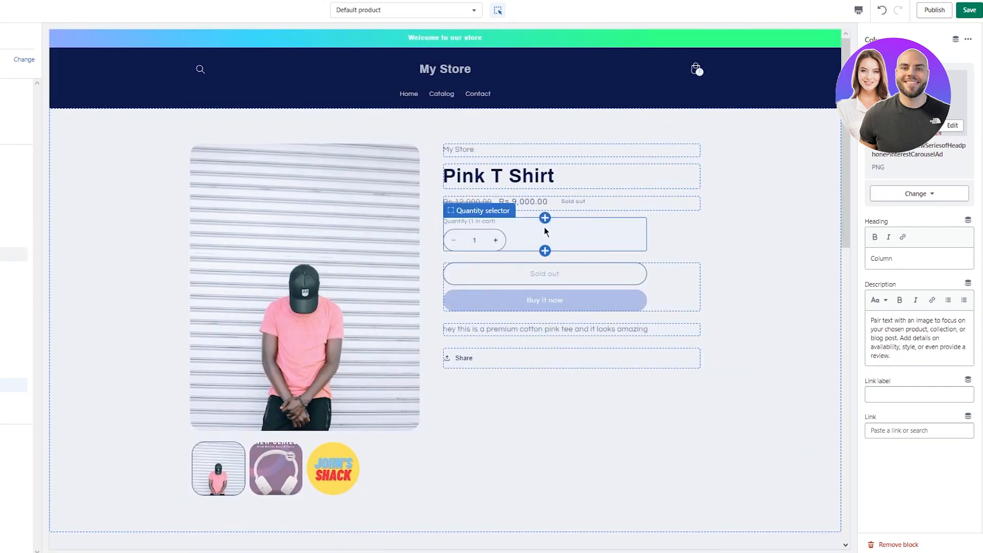
Step: Open the text block above the product title and examine its dynamic source, block actions and text style options
{"action": "left_click", "coordinate": [472, 155]}
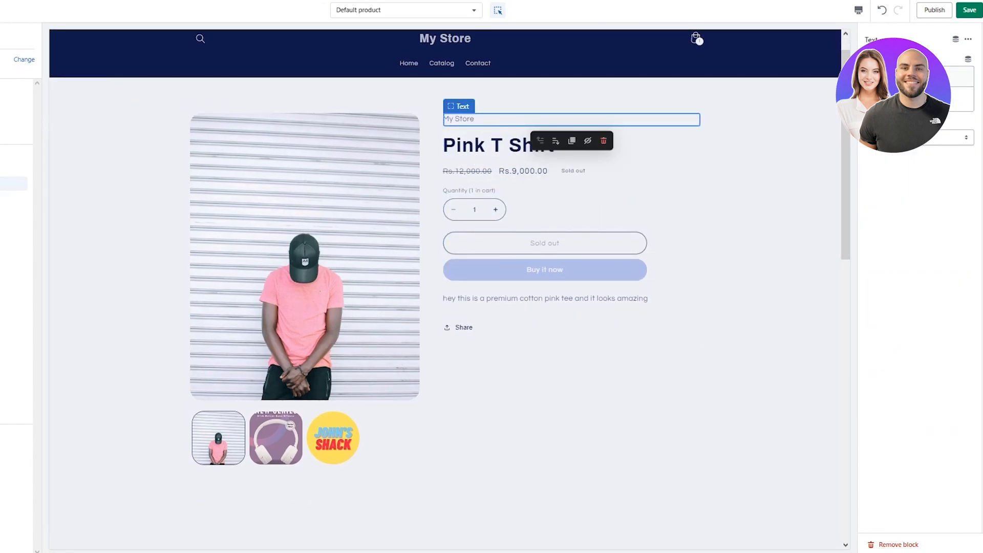
{"action": "left_click", "coordinate": [890, 99]}
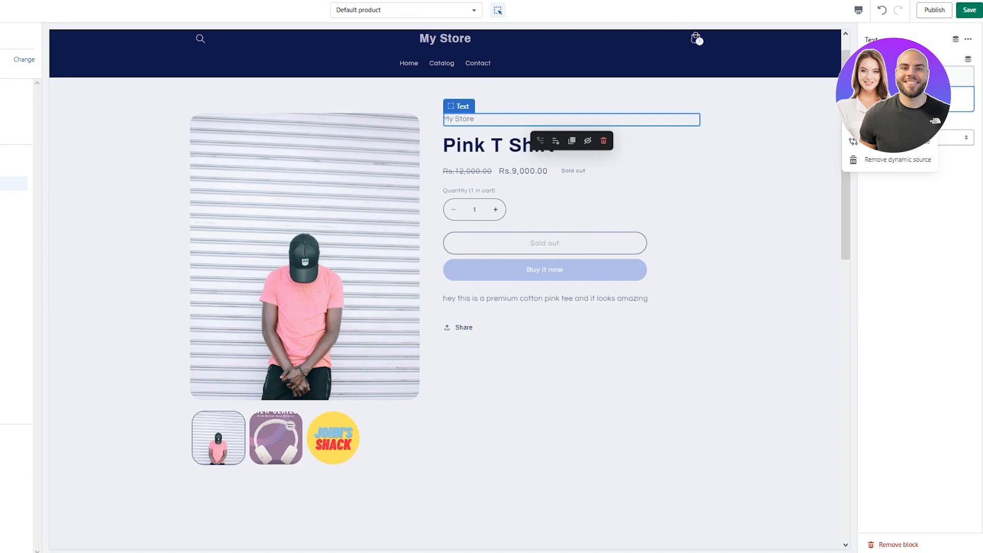
{"action": "left_click", "coordinate": [973, 220]}
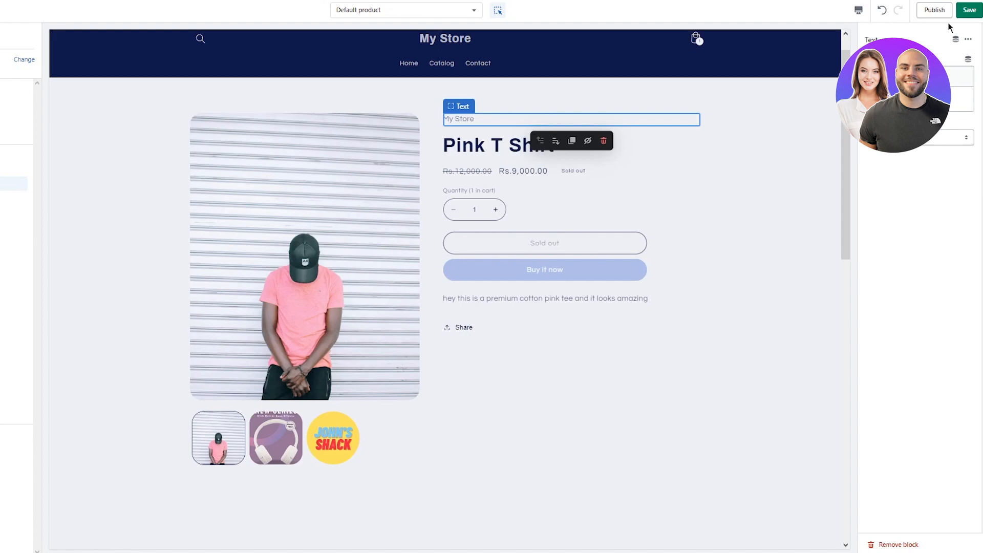
{"action": "left_click", "coordinate": [967, 39]}
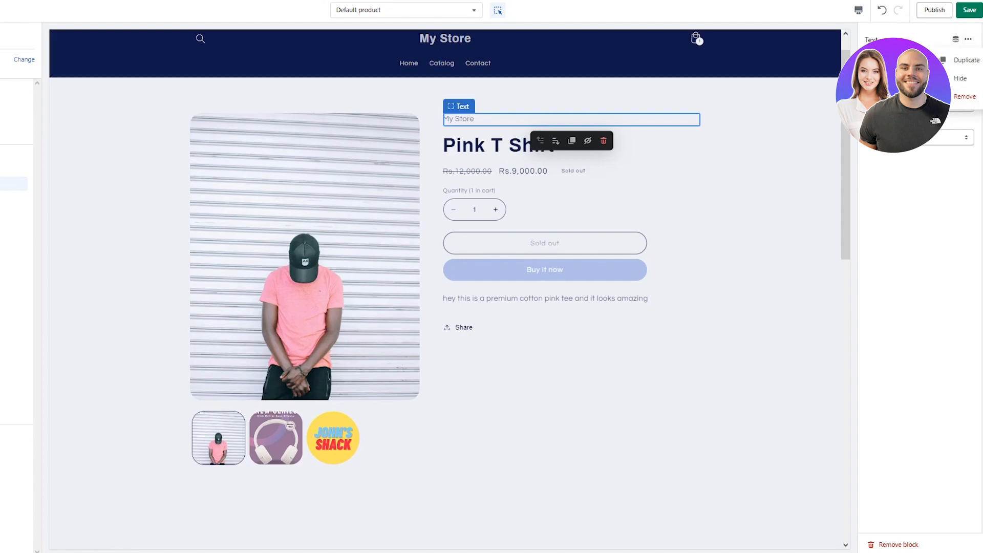
{"action": "left_click", "coordinate": [897, 139]}
{"action": "left_click", "coordinate": [901, 138]}
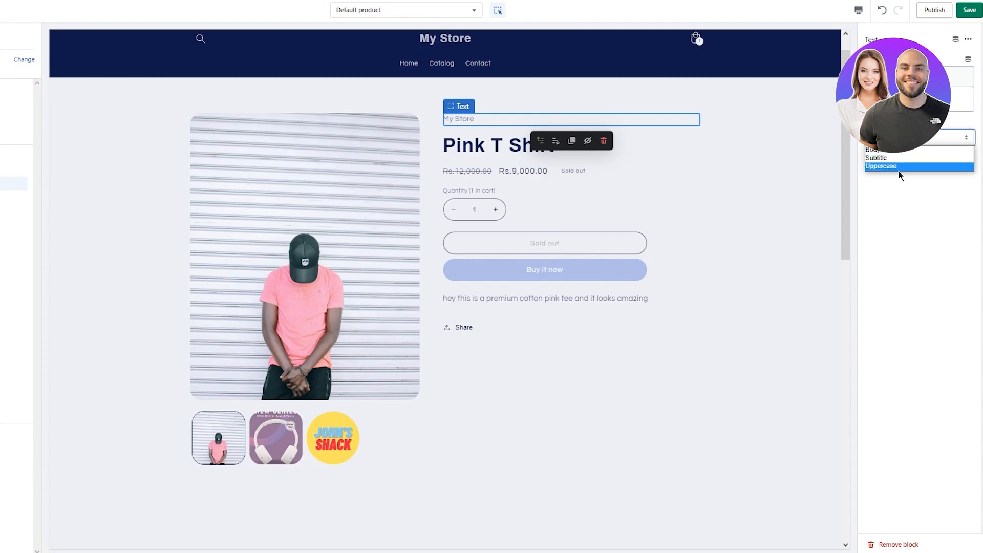
{"action": "left_click", "coordinate": [907, 224]}
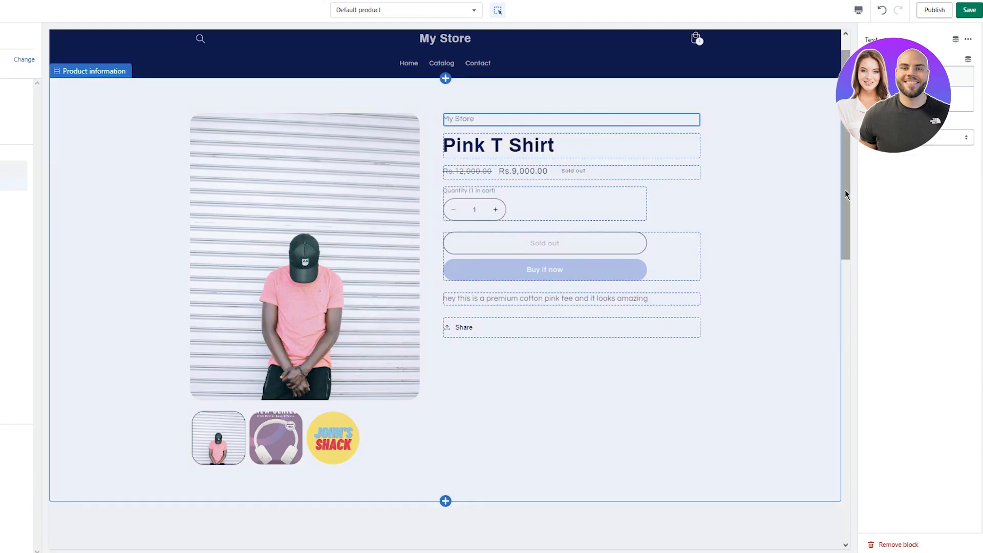
Step: Save the product template changes and open the Product rating block's settings
{"action": "left_click", "coordinate": [969, 10]}
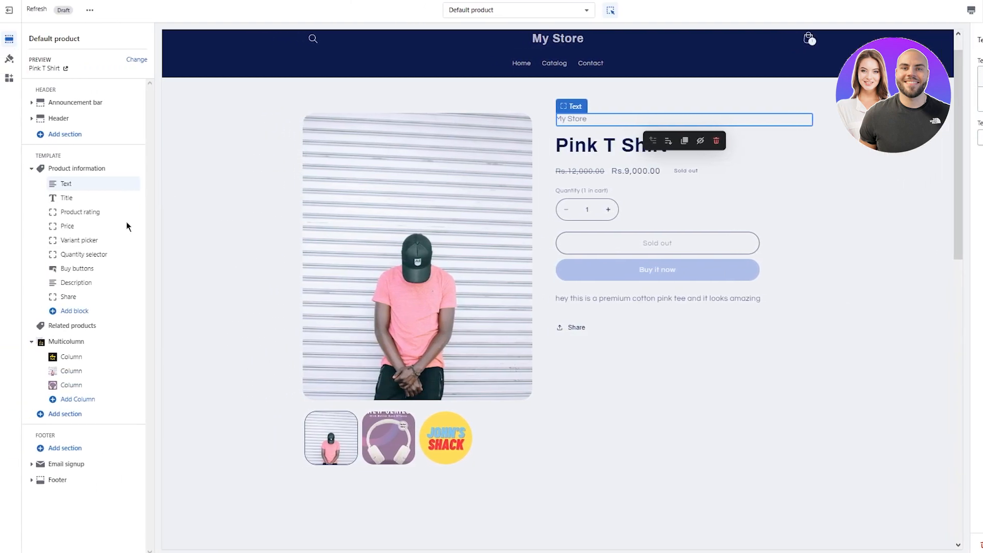
{"action": "left_click", "coordinate": [94, 213]}
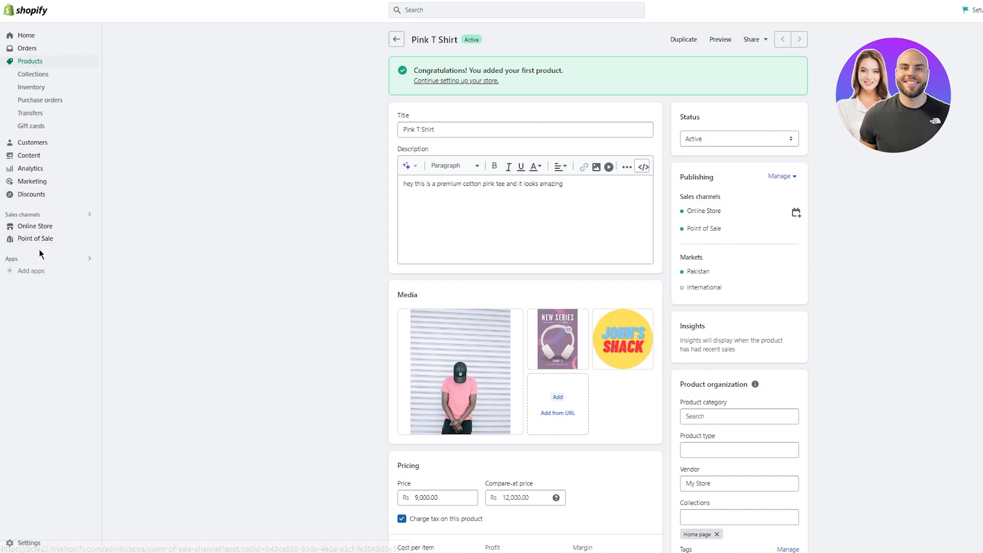
Step: Go from the store admin to the Shopify App Store and search for "review"
{"action": "left_click", "coordinate": [58, 275]}
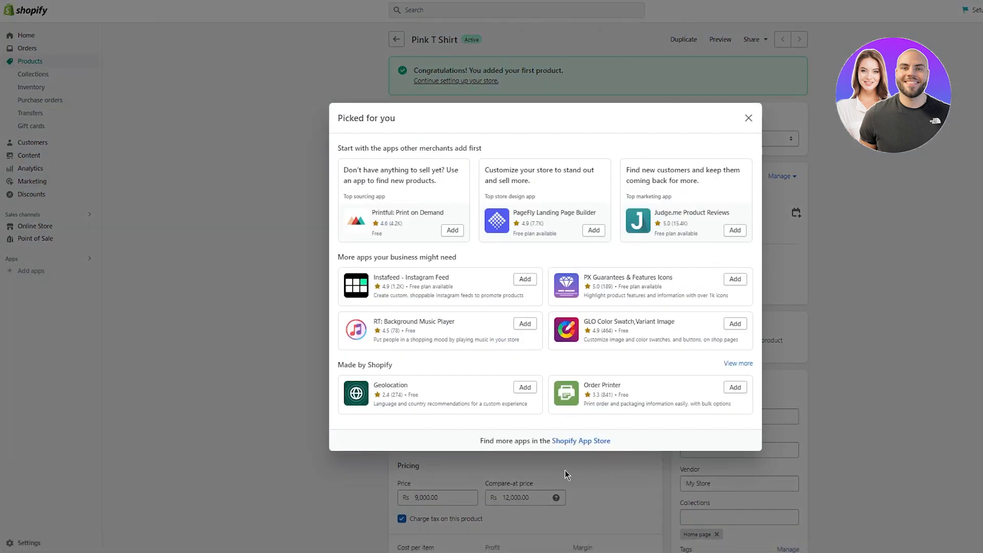
{"action": "left_click", "coordinate": [596, 442]}
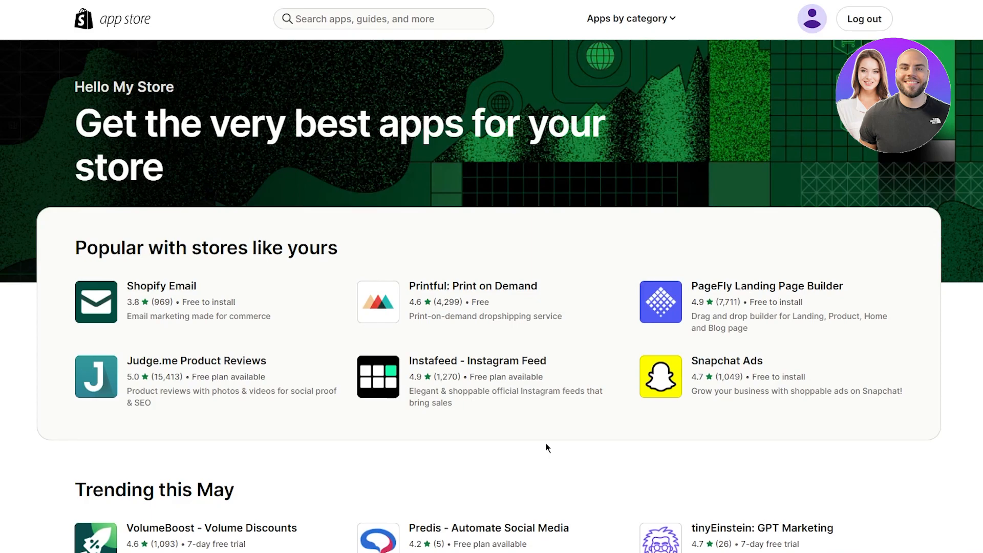
{"action": "left_click", "coordinate": [361, 21]}
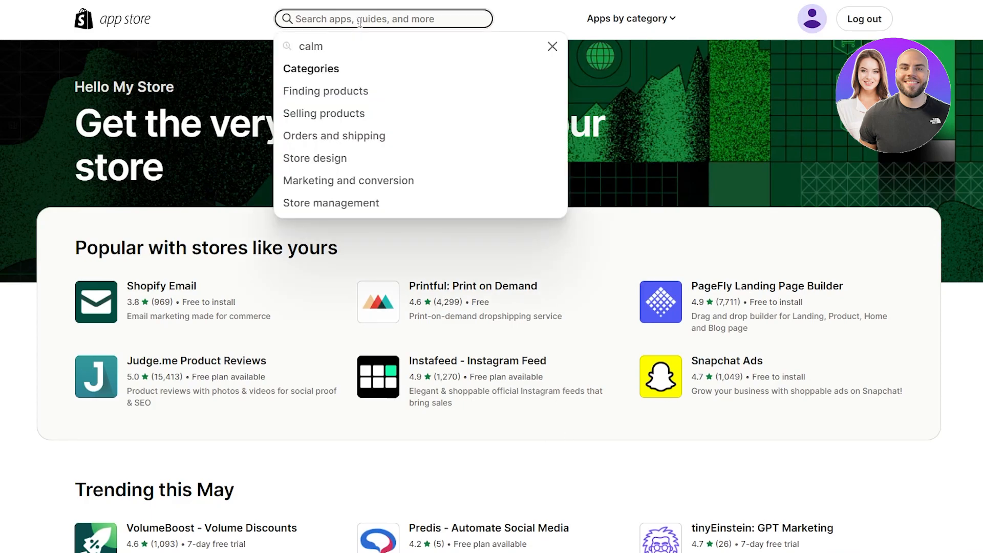
{"action": "type", "text": "revi"}
{"action": "type", "text": "ew"}
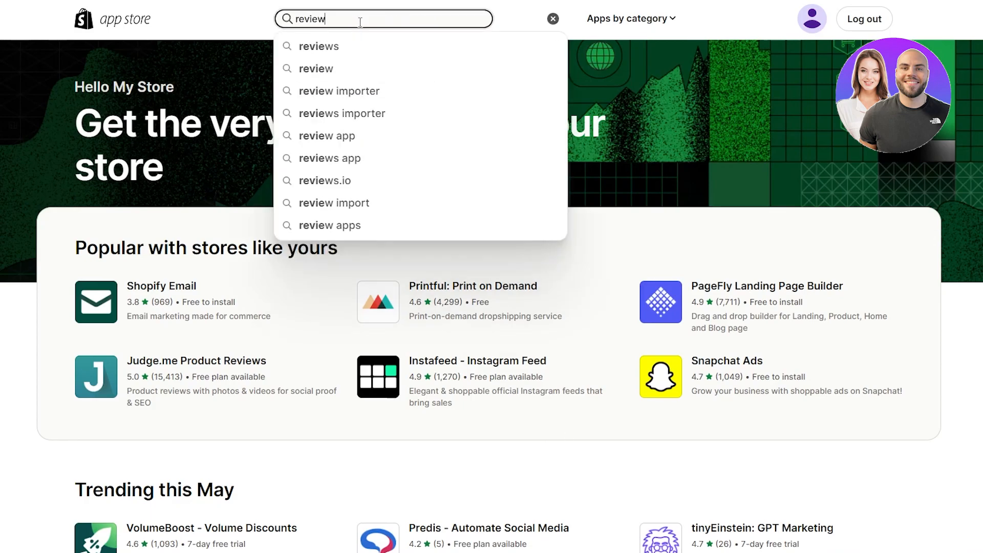
{"action": "key", "text": "Return"}
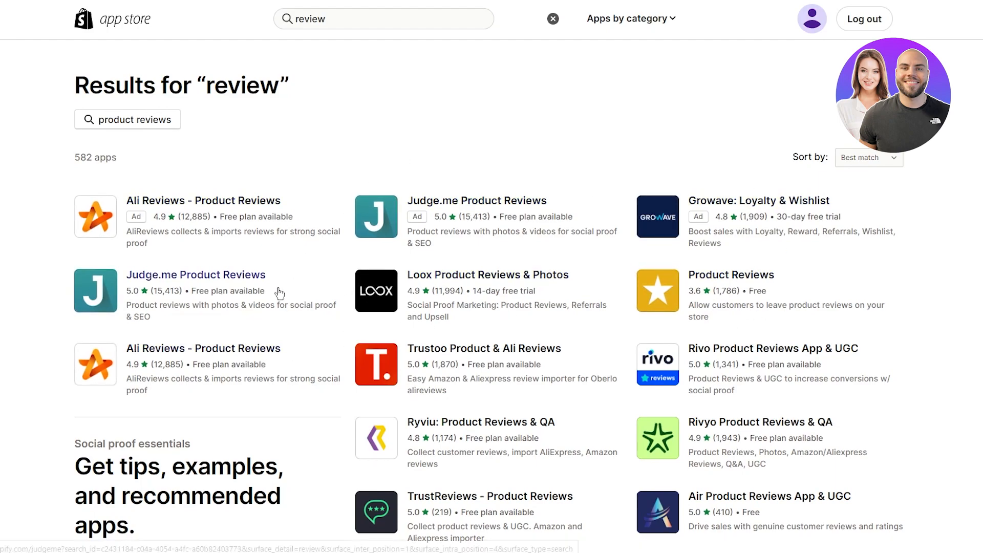
Step: Add Shopify's free Product Reviews app from the search results and install it on the store
{"action": "left_click", "coordinate": [728, 284]}
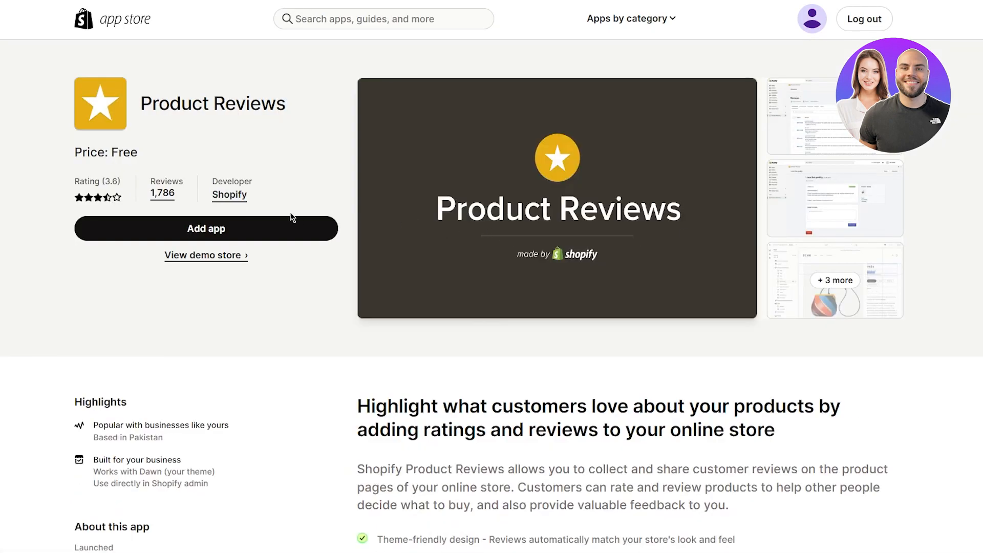
{"action": "left_click", "coordinate": [182, 230]}
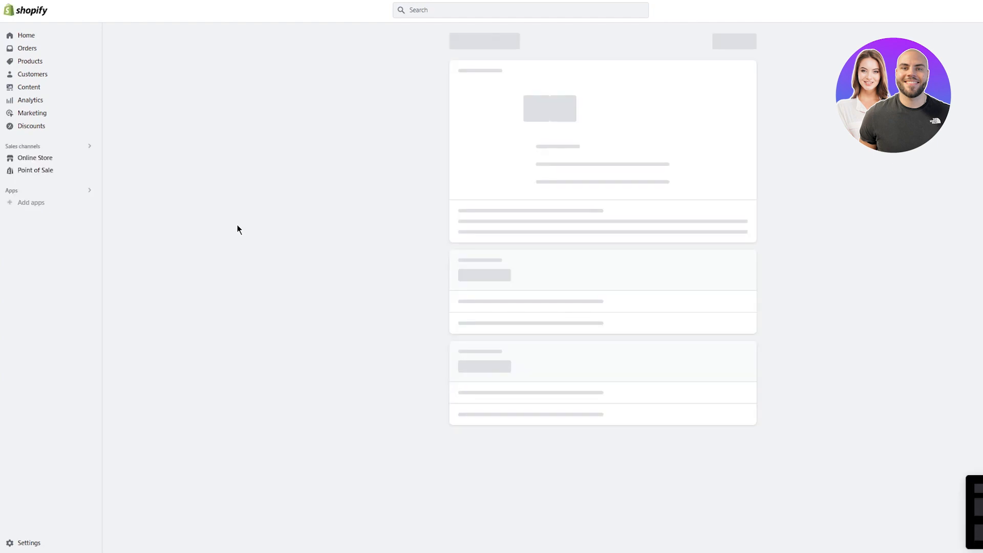
{"action": "left_click", "coordinate": [741, 40]}
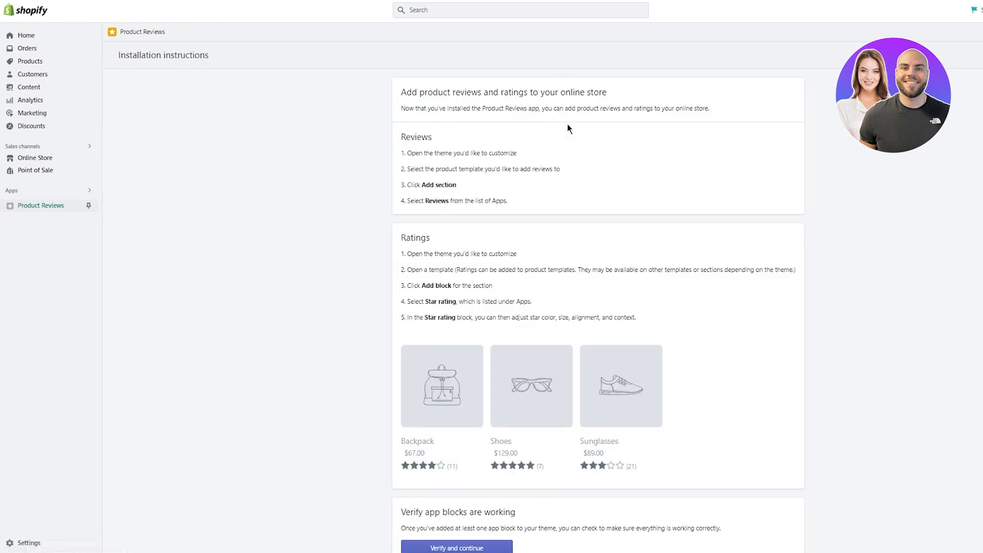
Step: Read the Product Reviews installation instructions for adding reviews and ratings to the theme
{"action": "left_click_drag", "start_coordinate": [419, 93], "coordinate": [607, 93]}
{"action": "left_click", "coordinate": [853, 180]}
{"action": "left_click_drag", "start_coordinate": [391, 275], "coordinate": [926, 272]}
{"action": "left_click", "coordinate": [928, 272]}
{"action": "scroll", "coordinate": [592, 194], "scroll_direction": "down", "scroll_amount": 2}
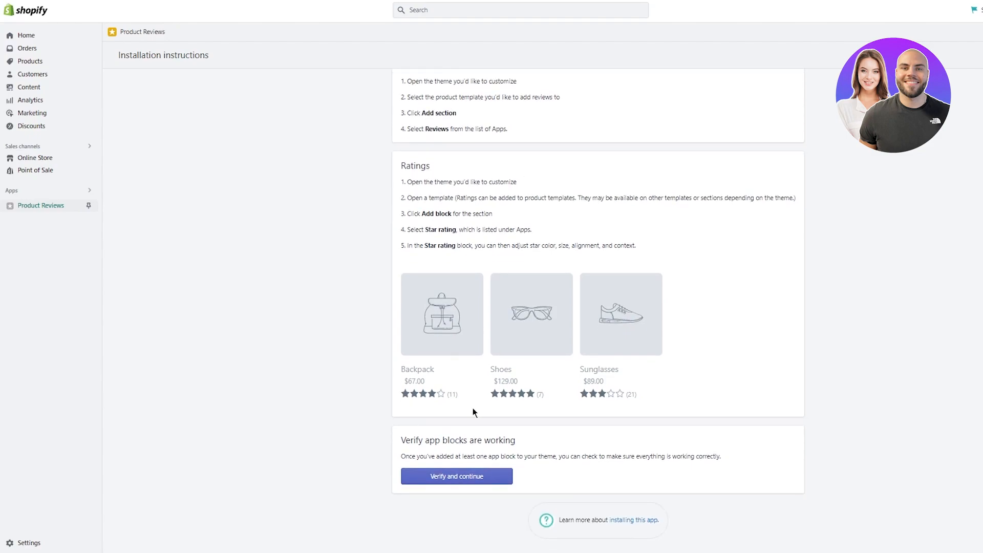
Step: Try to verify that the Product Reviews app blocks are working and close the verification dialog
{"action": "left_click", "coordinate": [443, 477]}
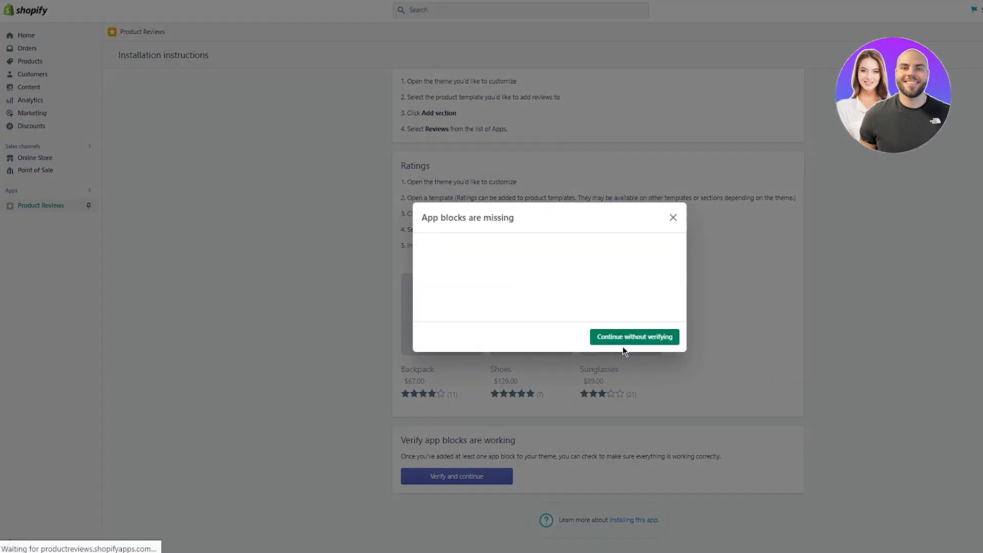
{"action": "scroll", "coordinate": [615, 342], "scroll_direction": "down", "scroll_amount": 1}
{"action": "left_click", "coordinate": [613, 340]}
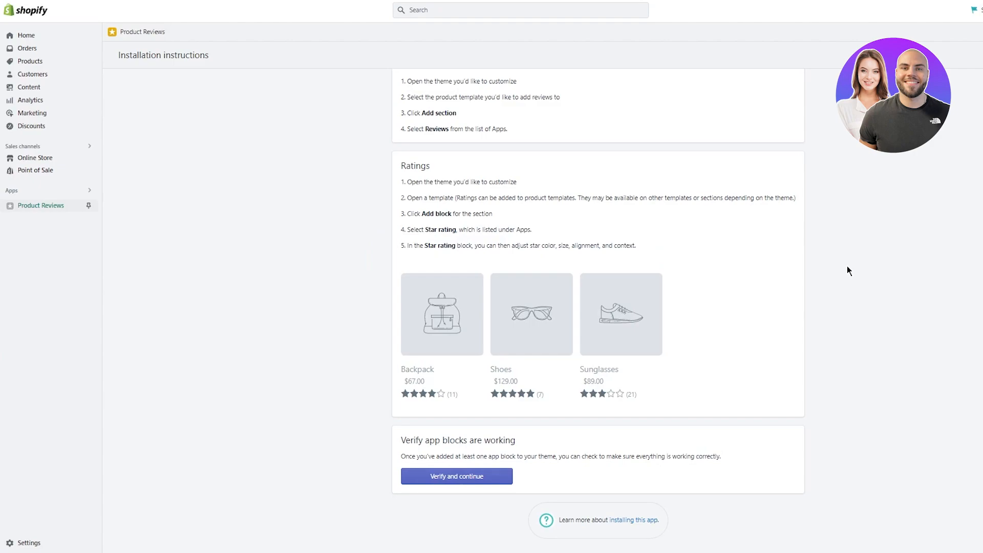
{"action": "left_click", "coordinate": [485, 479]}
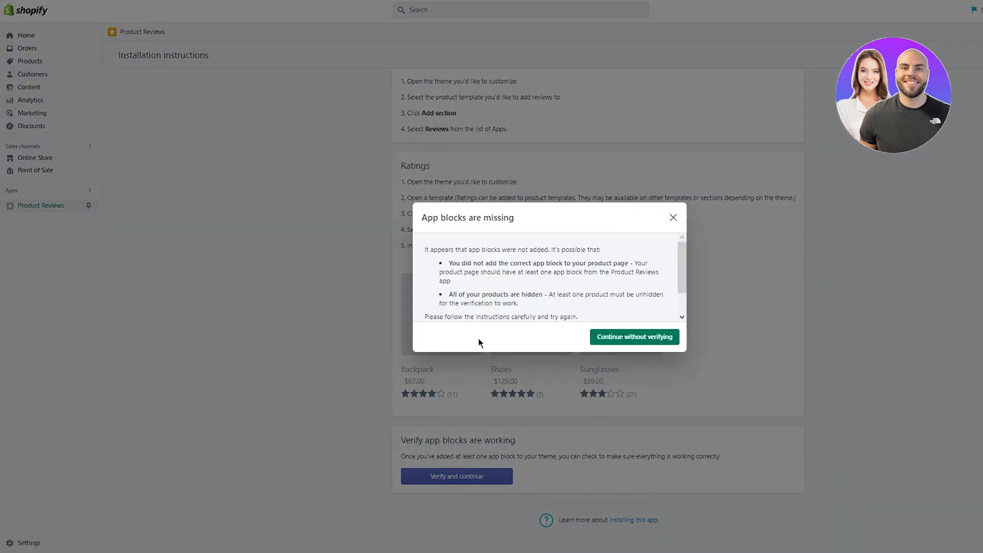
{"action": "left_click", "coordinate": [673, 217]}
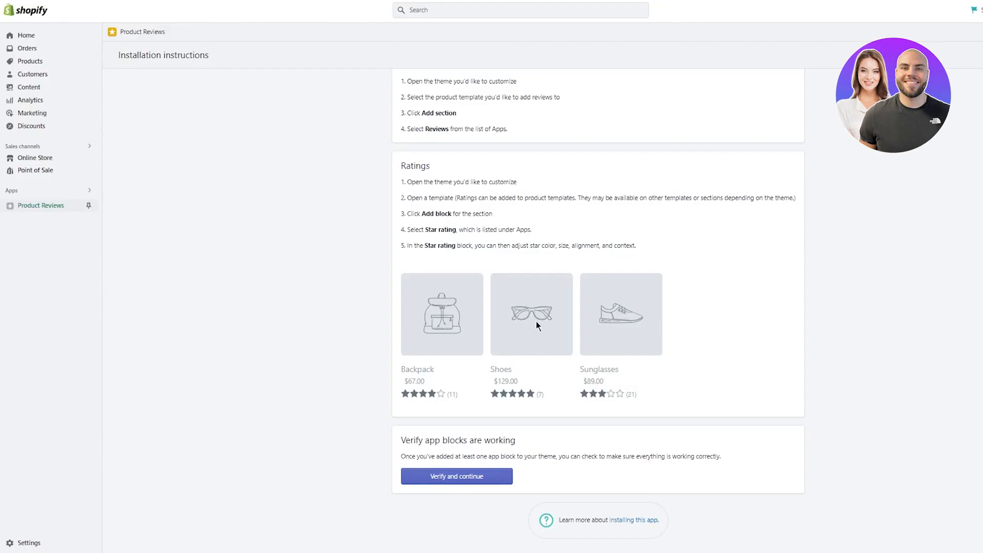
{"action": "scroll", "coordinate": [603, 336], "scroll_direction": "up", "scroll_amount": 2}
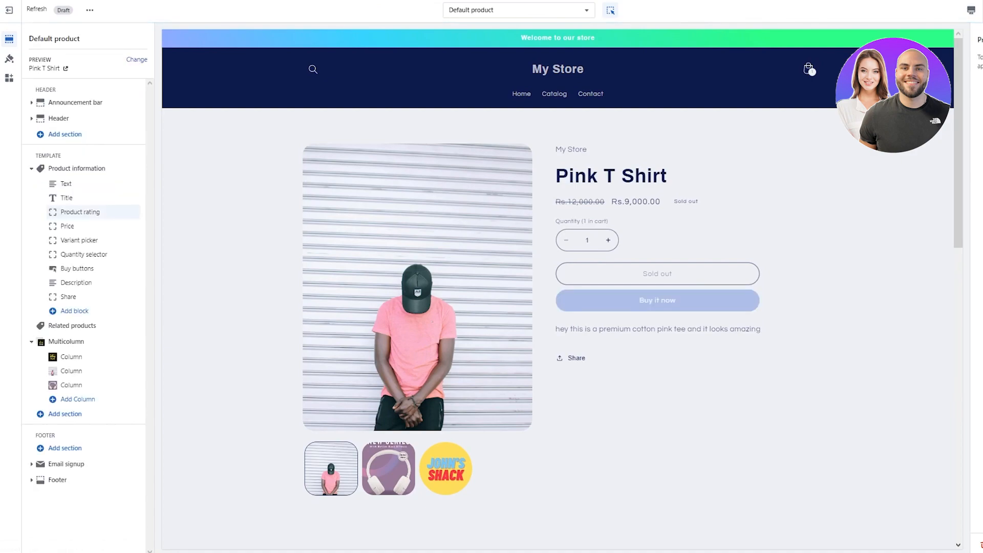
Step: Back in the theme editor, add the Product Reviews app's Reviews block to the Product information section and select it in the preview
{"action": "scroll", "coordinate": [268, 292], "scroll_direction": "down", "scroll_amount": 2}
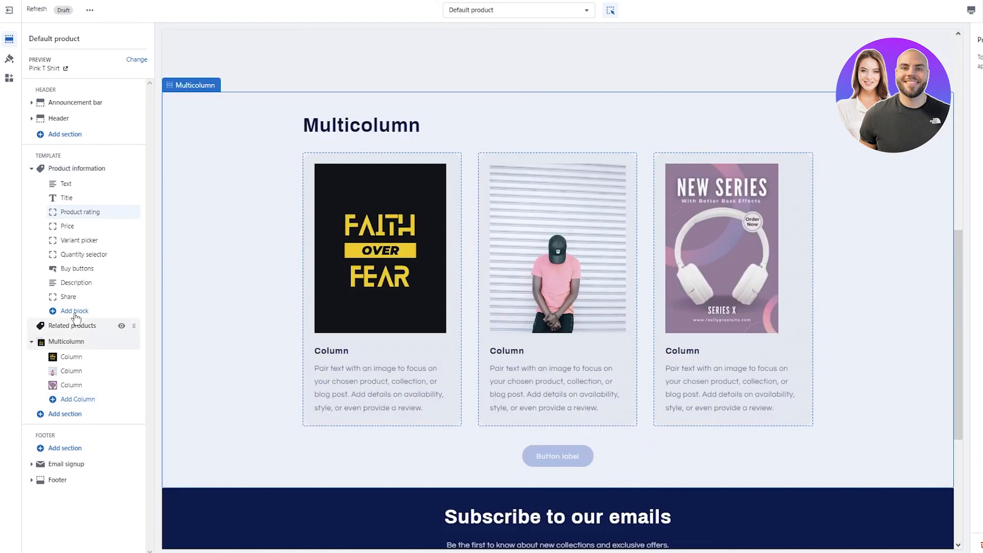
{"action": "left_click", "coordinate": [76, 313]}
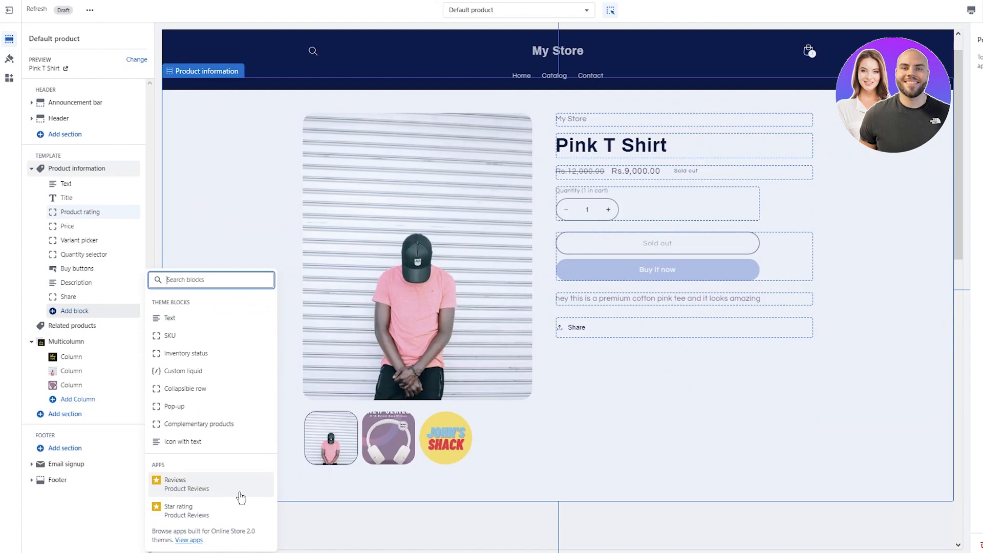
{"action": "left_click", "coordinate": [206, 493]}
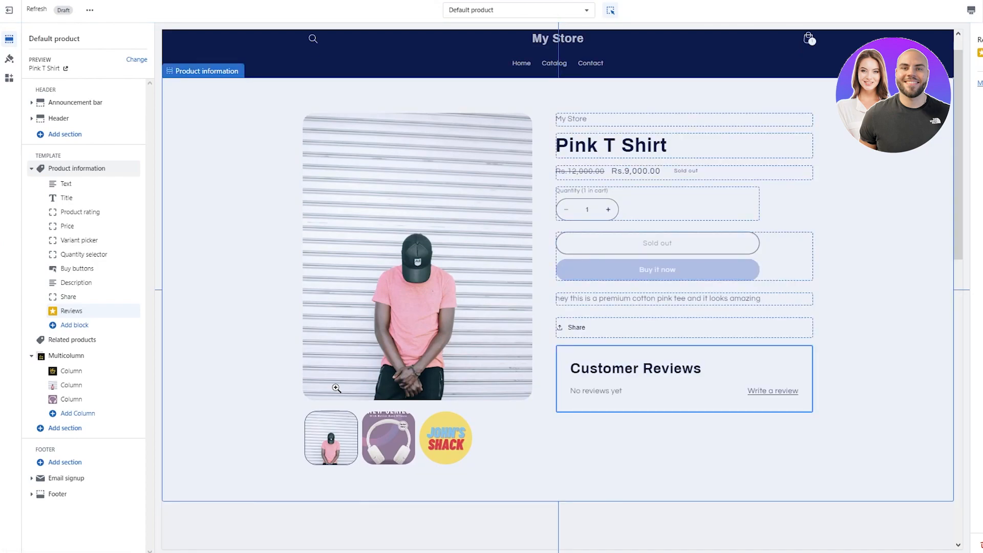
{"action": "left_click", "coordinate": [789, 395]}
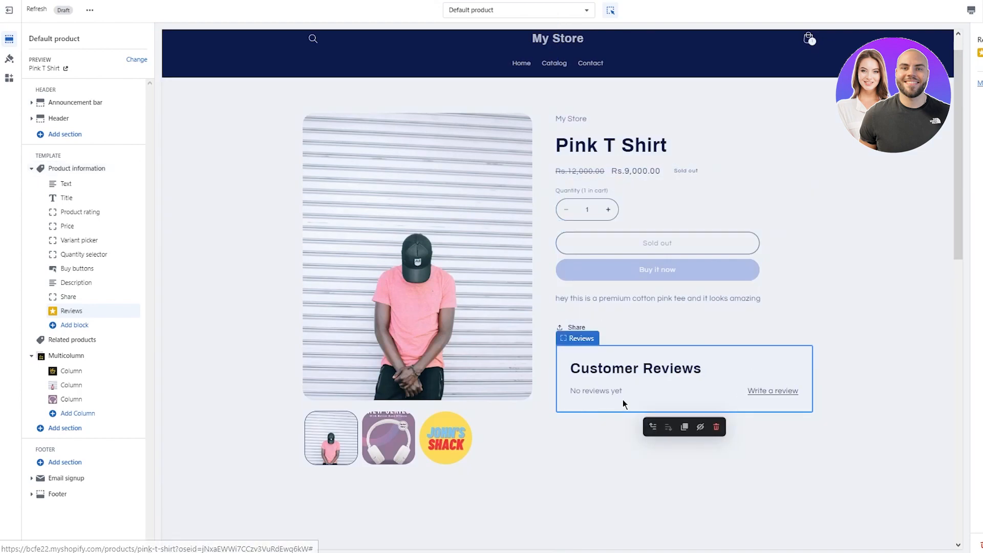
Step: Add the Product Reviews app's Star rating block below the Reviews block in the Product information section
{"action": "left_click", "coordinate": [57, 327]}
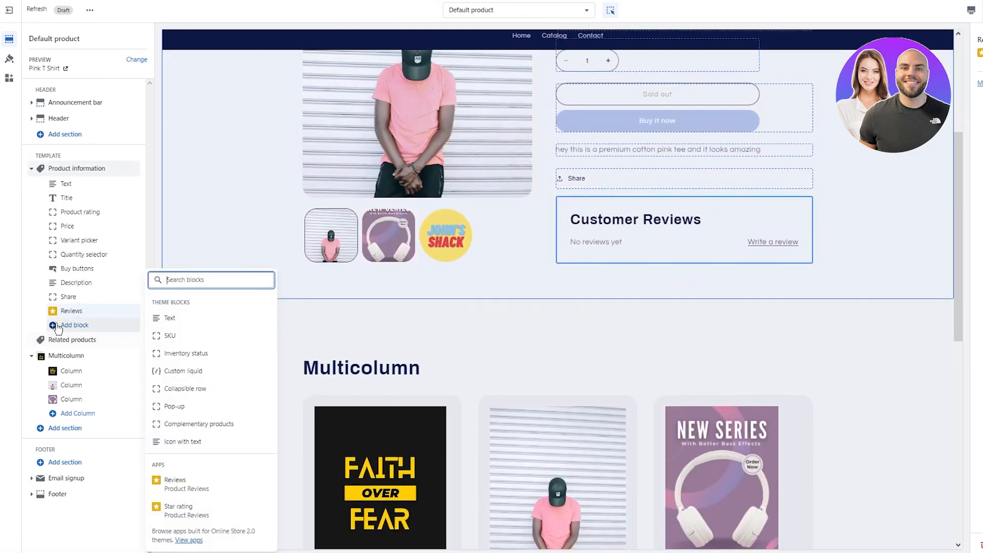
{"action": "left_click", "coordinate": [189, 509]}
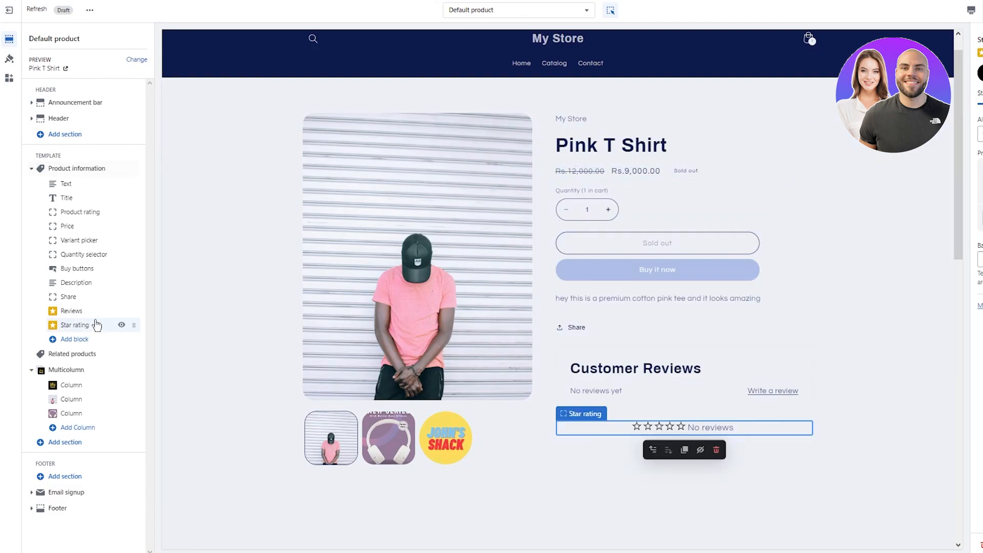
{"action": "left_click", "coordinate": [72, 339]}
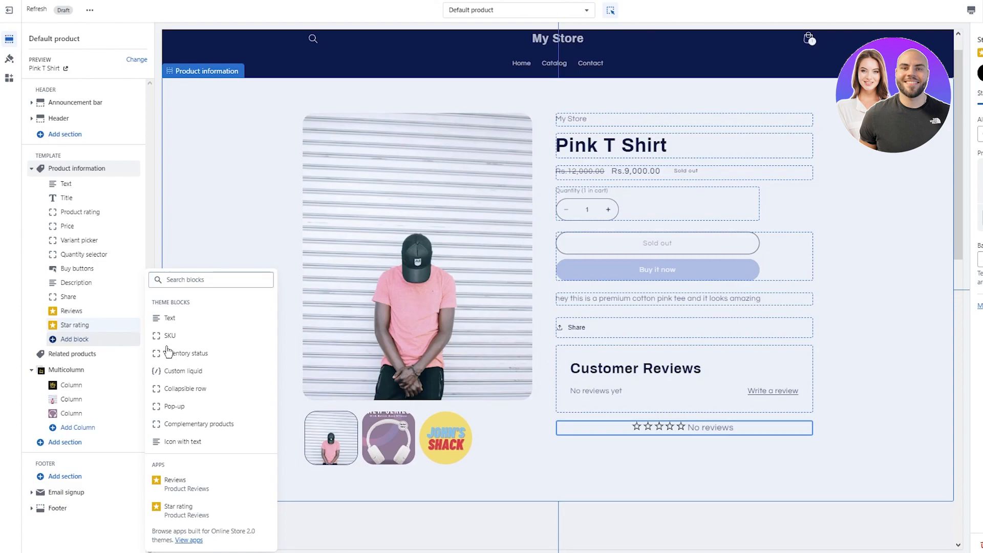
{"action": "left_click", "coordinate": [200, 402]}
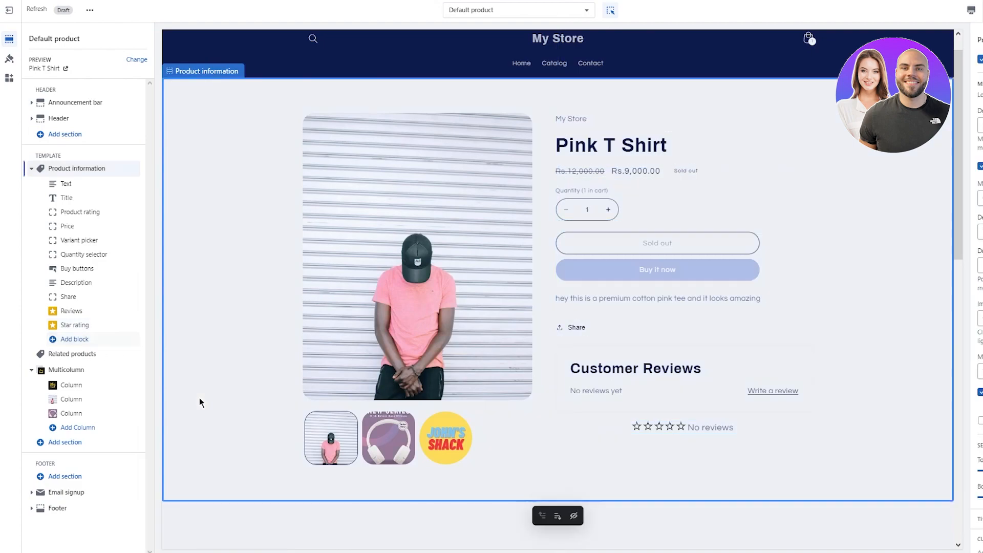
{"action": "left_click", "coordinate": [77, 340]}
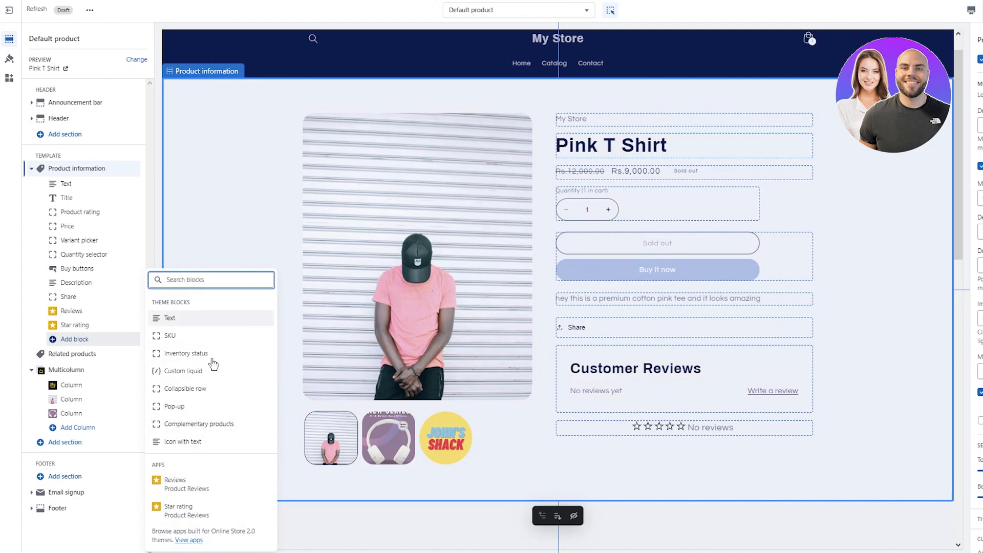
{"action": "left_click", "coordinate": [229, 229]}
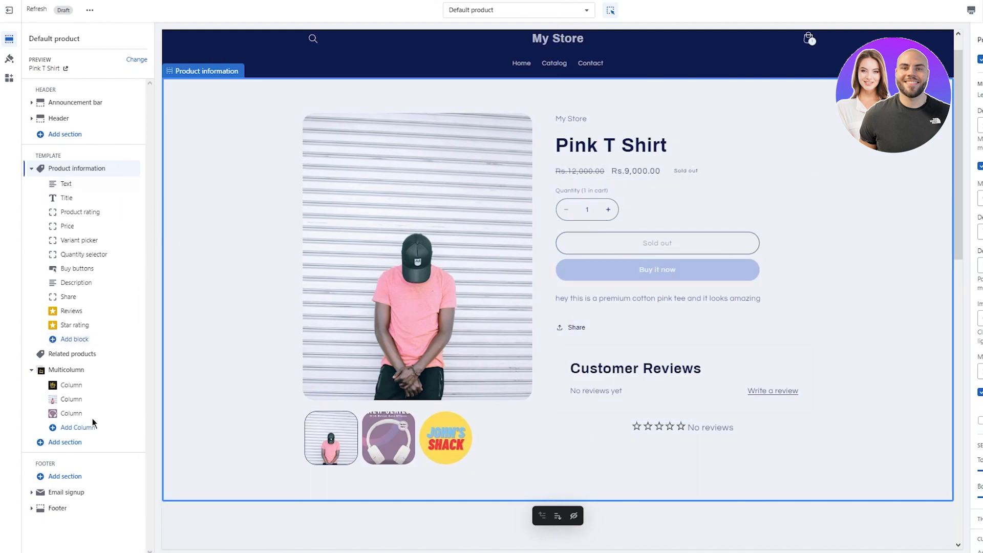
Step: Add a Collapsible content section below the Multicolumn section of the product template
{"action": "left_click", "coordinate": [65, 443]}
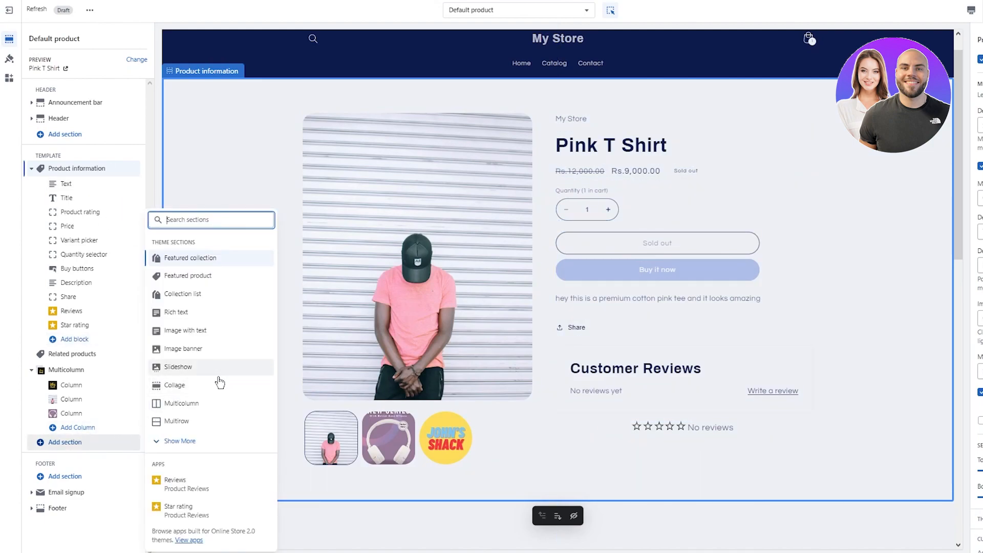
{"action": "left_click", "coordinate": [190, 440]}
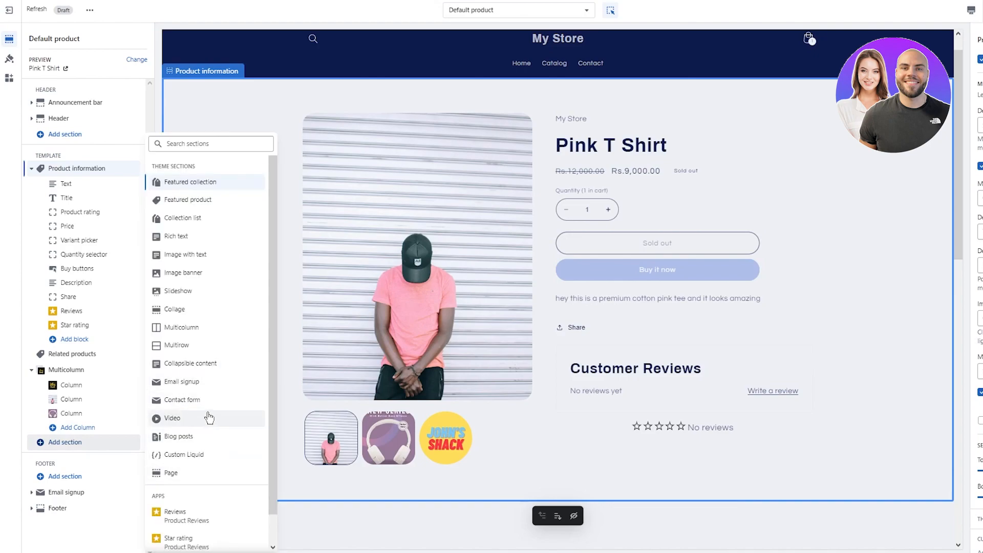
{"action": "left_click", "coordinate": [217, 364]}
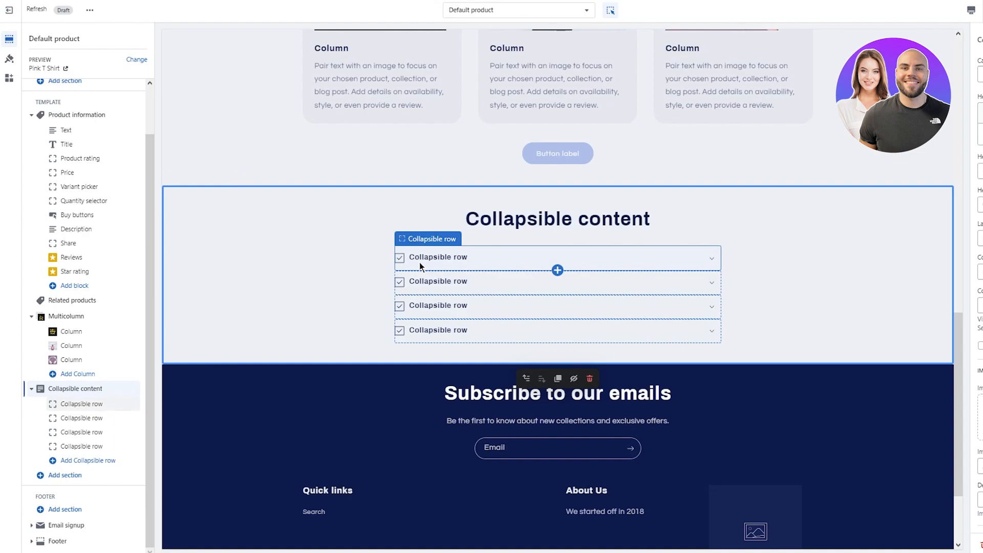
Step: Set the Collapsible content section's caption to "Click fot surprise" and its heading to "Click Now!!"
{"action": "left_click", "coordinate": [981, 74]}
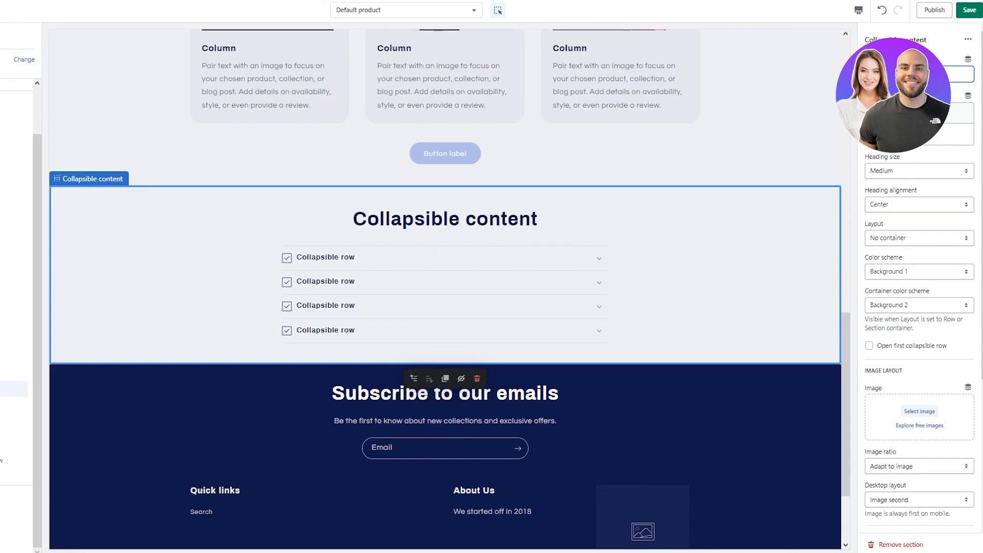
{"action": "type", "text": "Click fot surprise"}
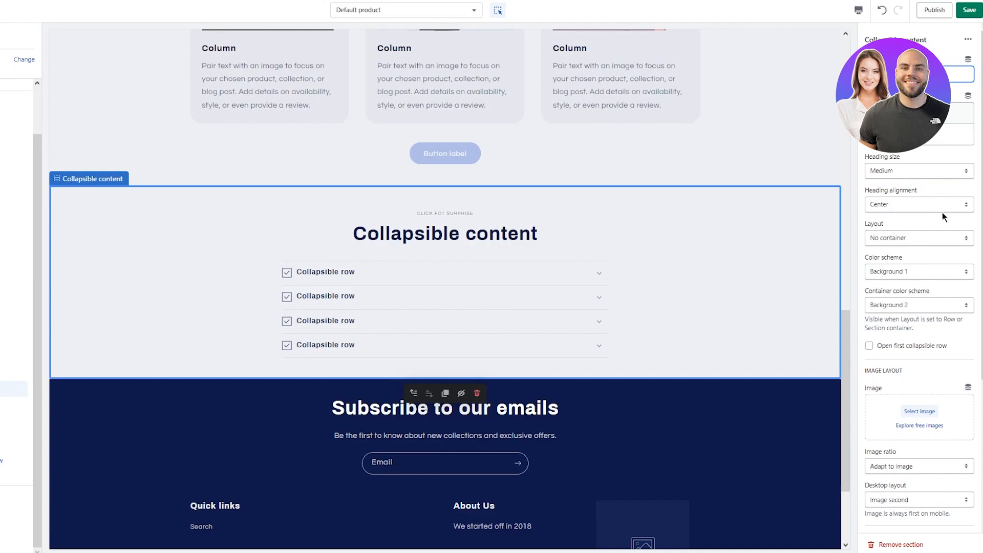
{"action": "left_click", "coordinate": [948, 133]}
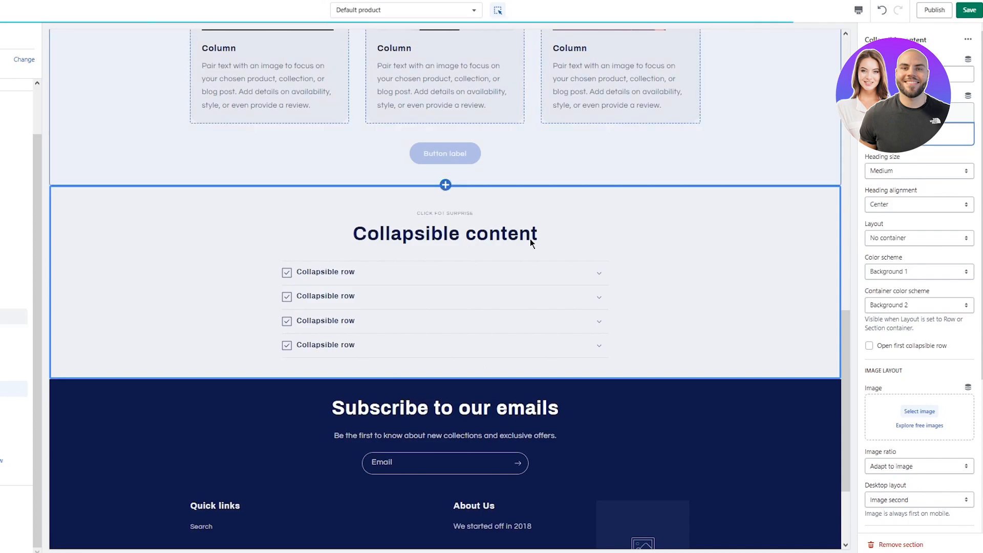
{"action": "type", "text": "Click"}
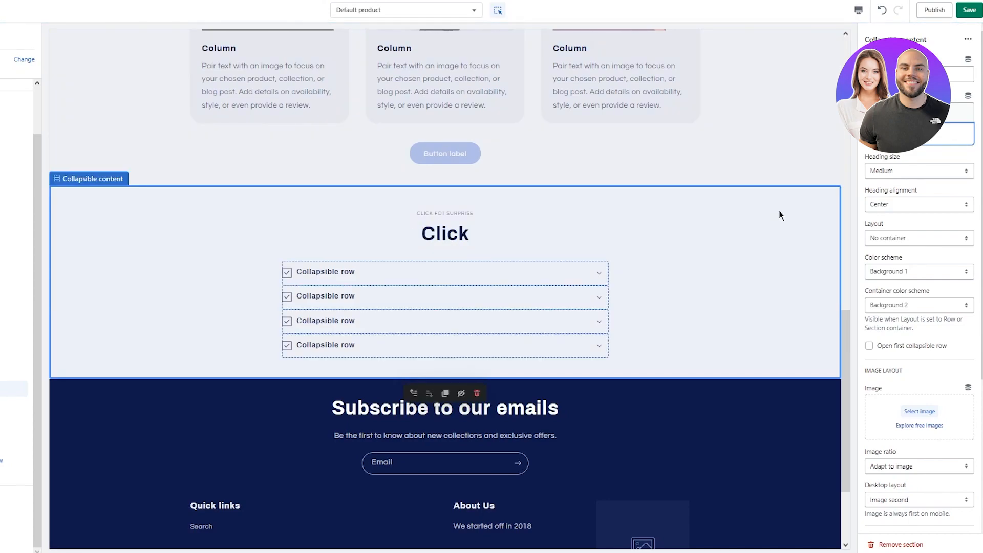
{"action": "type", "text": " Now!!"}
{"action": "left_click", "coordinate": [909, 172]}
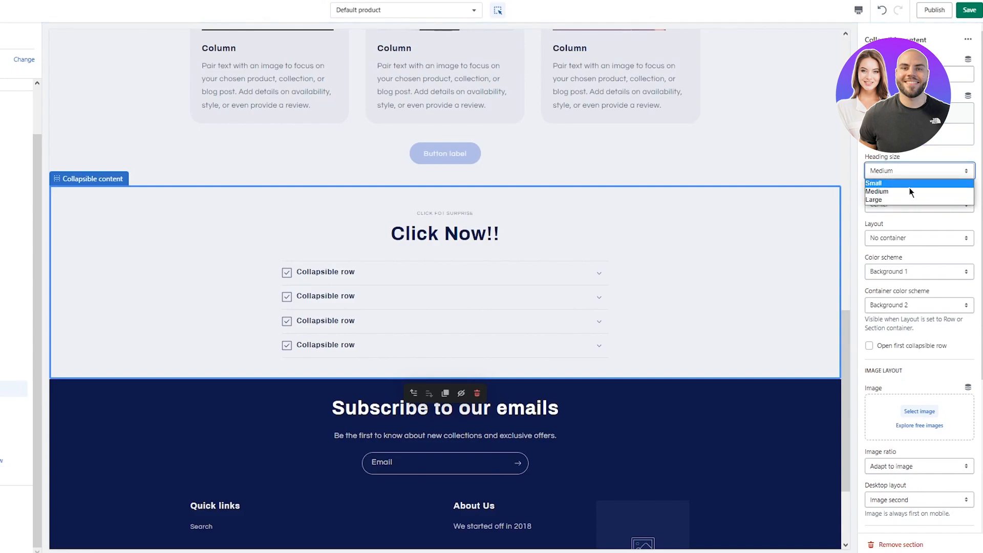
{"action": "left_click", "coordinate": [930, 168]}
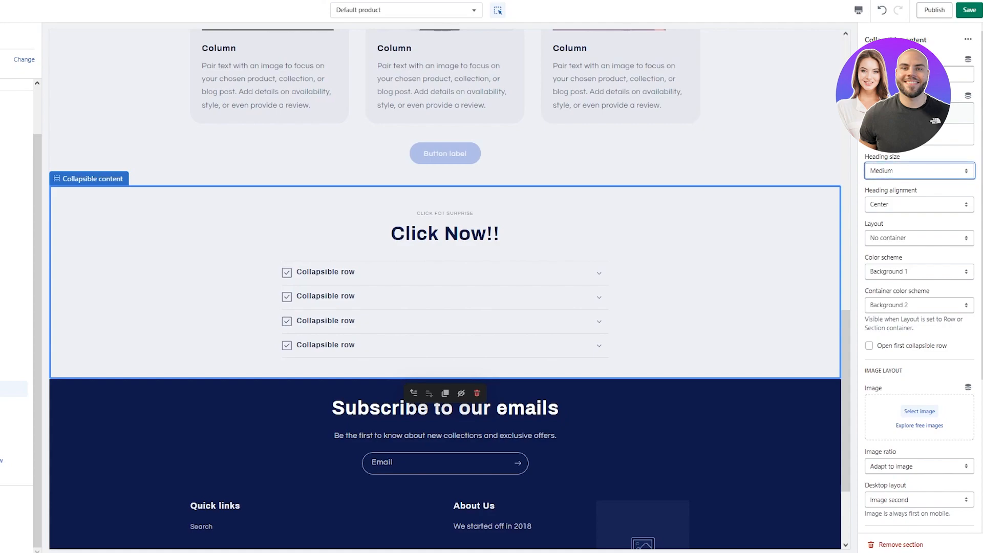
{"action": "scroll", "coordinate": [896, 296], "scroll_direction": "down", "scroll_amount": 2}
{"action": "scroll", "coordinate": [896, 296], "scroll_direction": "down", "scroll_amount": 3}
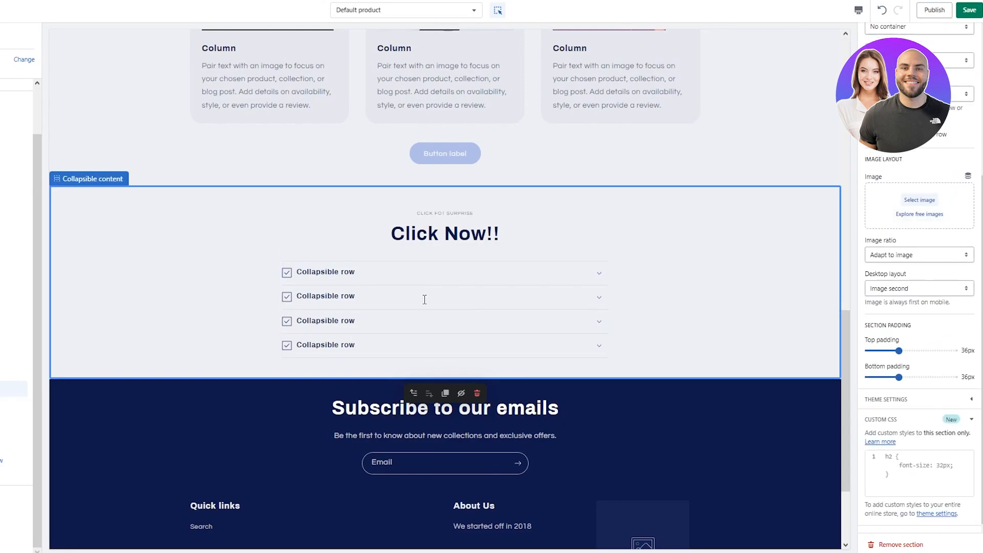
Step: Rename the first collapsible row's heading to "Row One" and the second's to "Row two"
{"action": "left_click", "coordinate": [351, 272]}
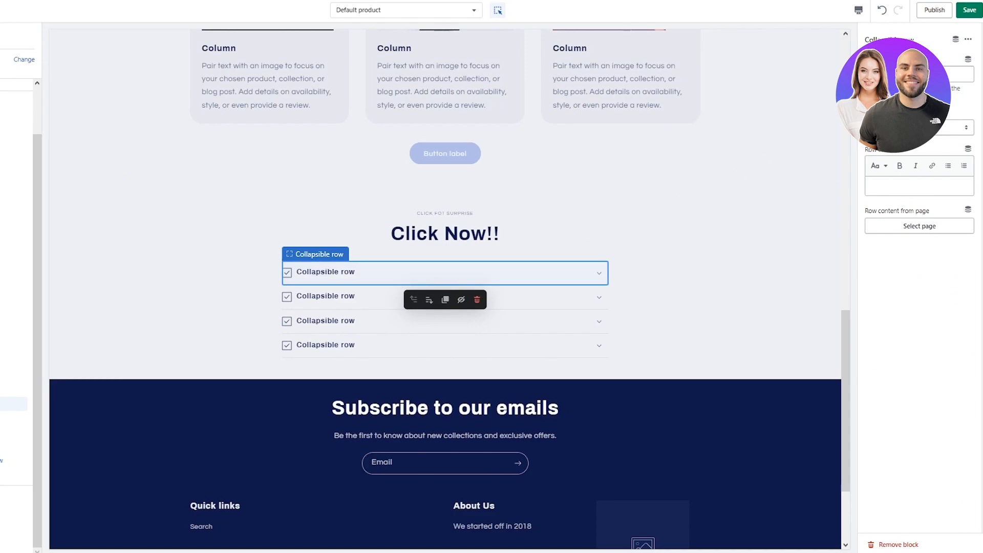
{"action": "left_click", "coordinate": [930, 75]}
{"action": "left_click_drag", "start_coordinate": [928, 75], "coordinate": [845, 77]}
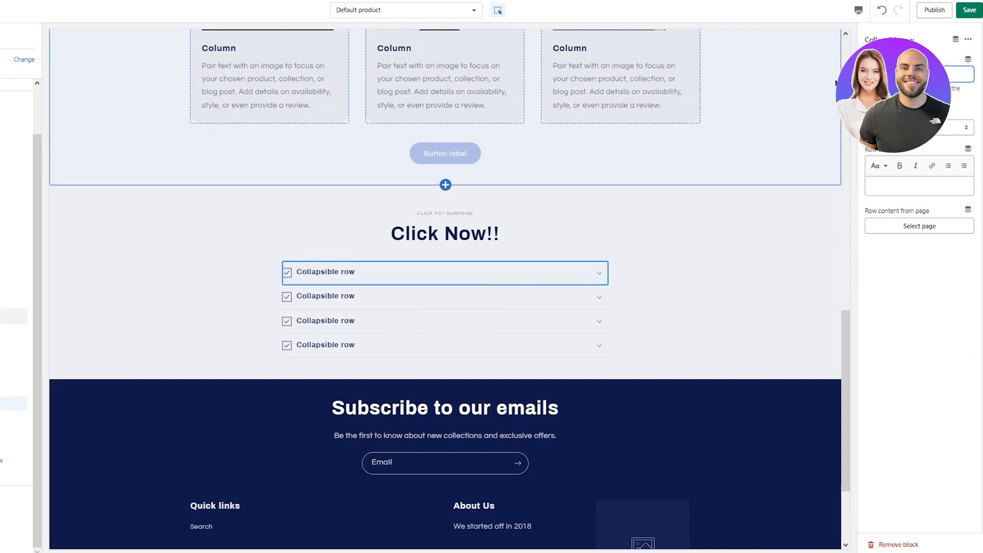
{"action": "key", "text": "ctrl+a"}
{"action": "type", "text": "Row One"}
{"action": "left_click", "coordinate": [335, 295]}
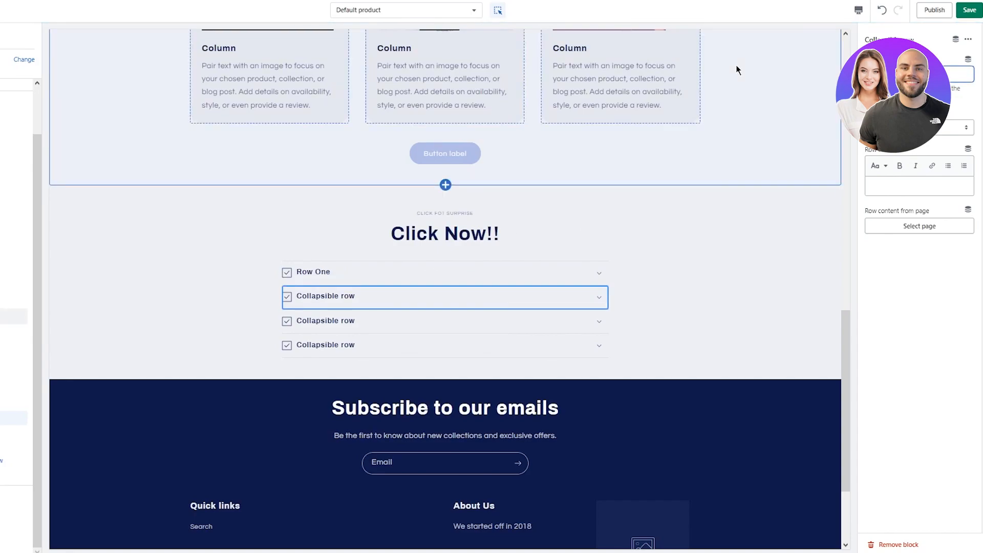
{"action": "key", "text": "ctrl+a"}
{"action": "type", "text": "Row"}
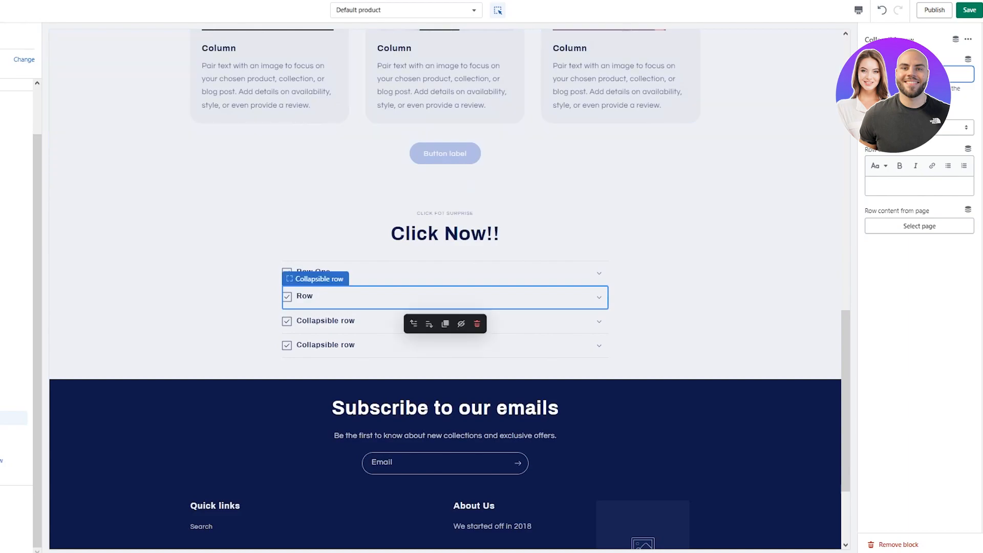
{"action": "left_click", "coordinate": [338, 321]}
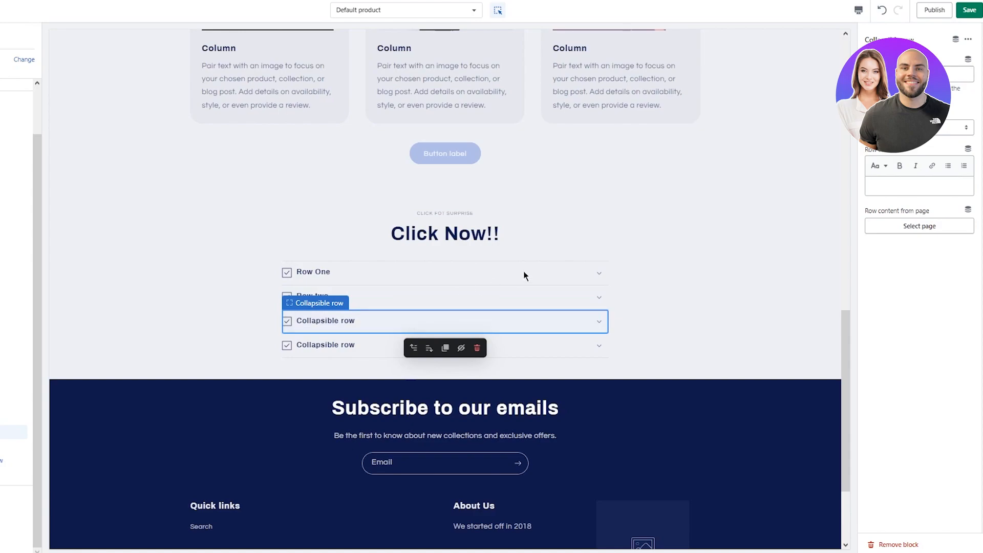
{"action": "left_click", "coordinate": [940, 128]}
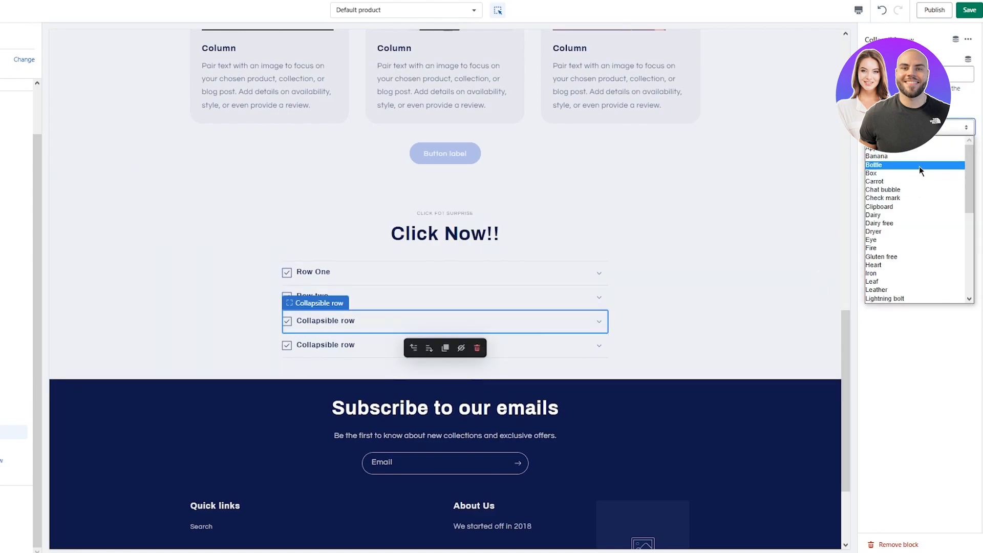
{"action": "left_click", "coordinate": [905, 154]}
{"action": "left_click", "coordinate": [281, 277]}
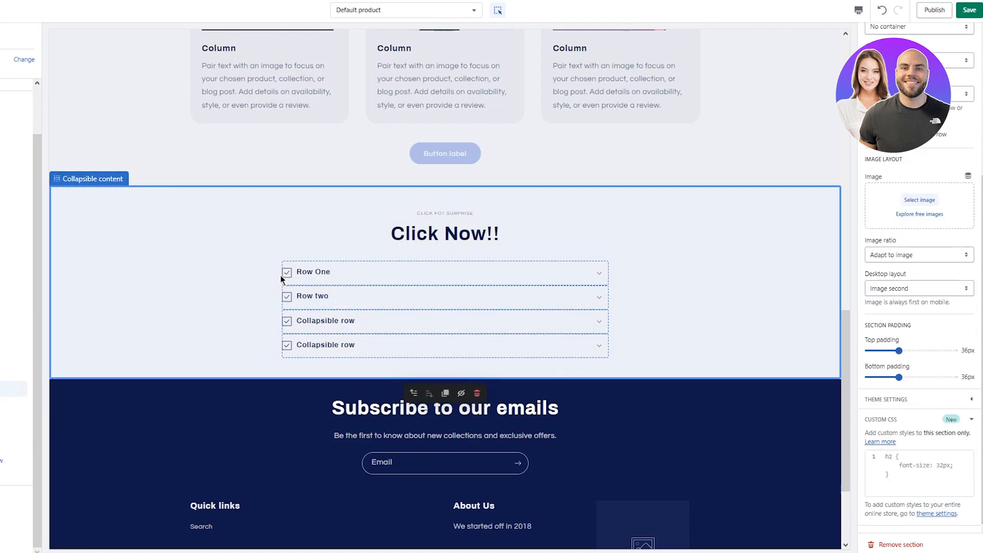
Step: Set the icon of Row One to Apple and the icon of Row two to Clipboard
{"action": "left_click", "coordinate": [309, 276]}
{"action": "left_click", "coordinate": [886, 127]}
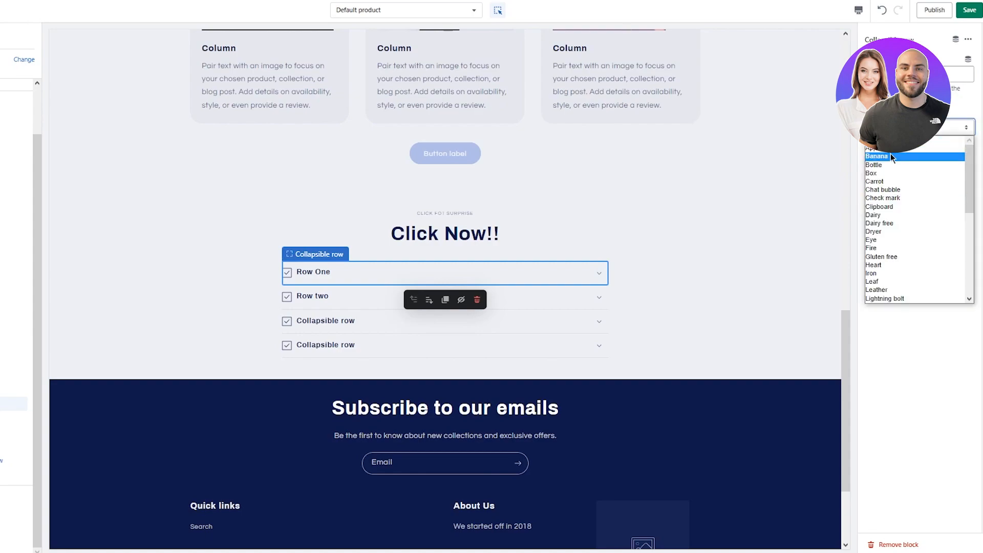
{"action": "left_click", "coordinate": [891, 157]}
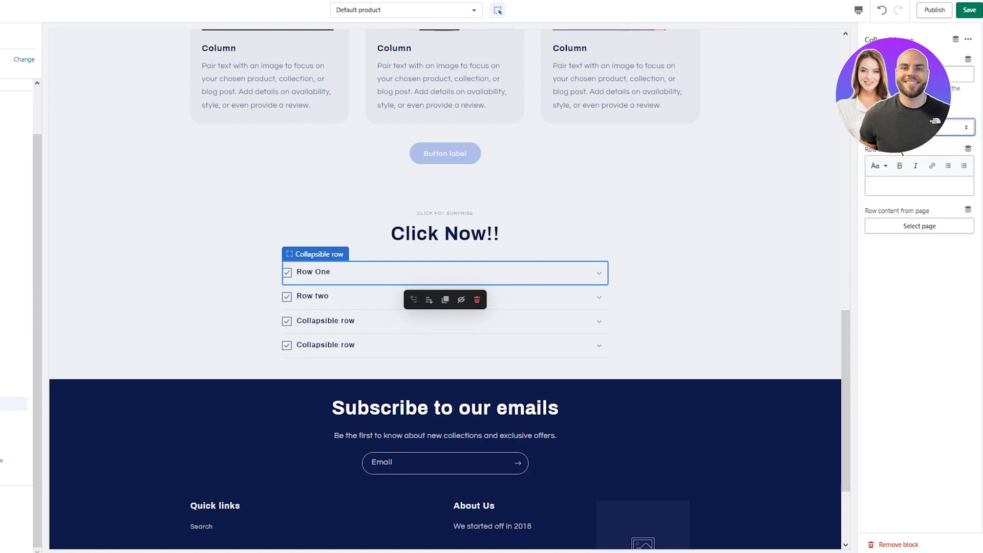
{"action": "left_click", "coordinate": [288, 301]}
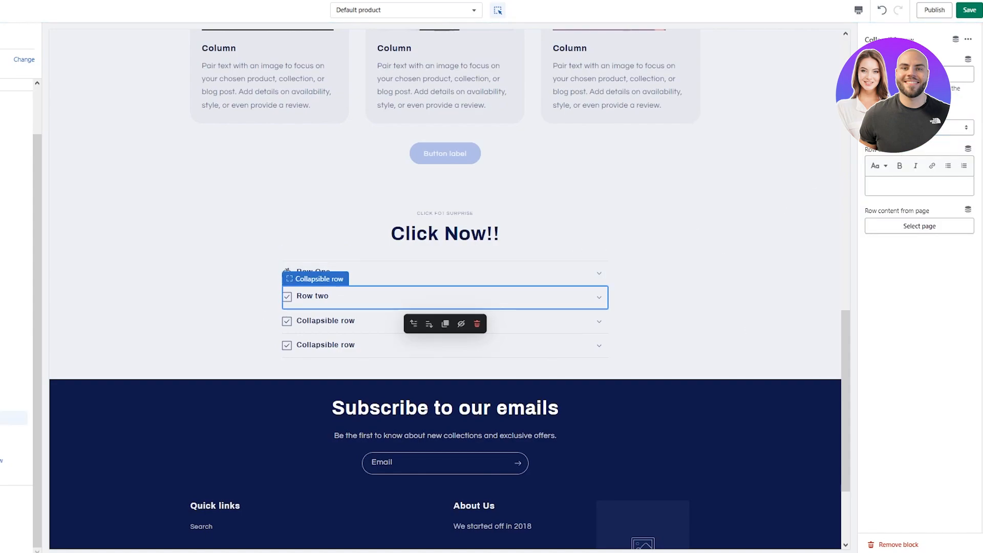
{"action": "left_click", "coordinate": [896, 127]}
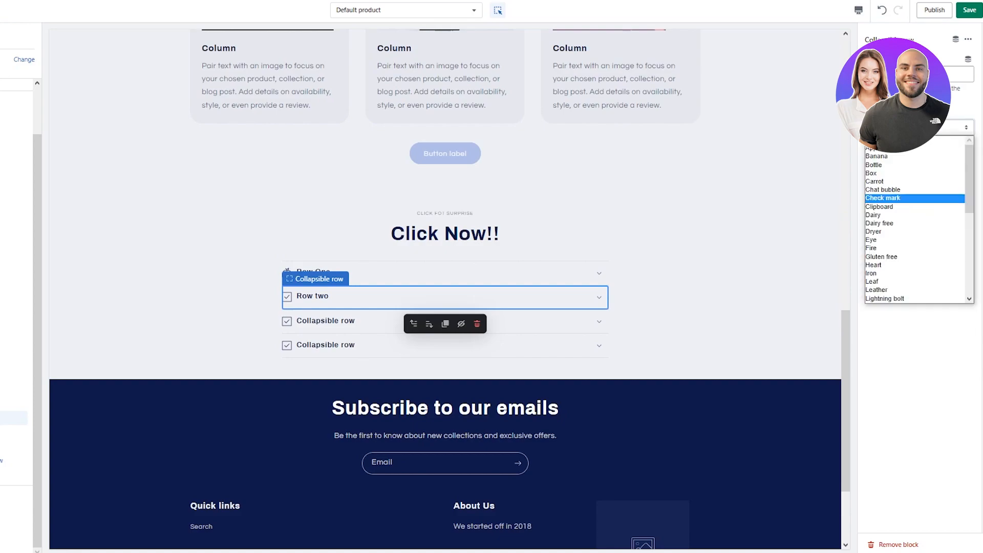
{"action": "left_click", "coordinate": [900, 206]}
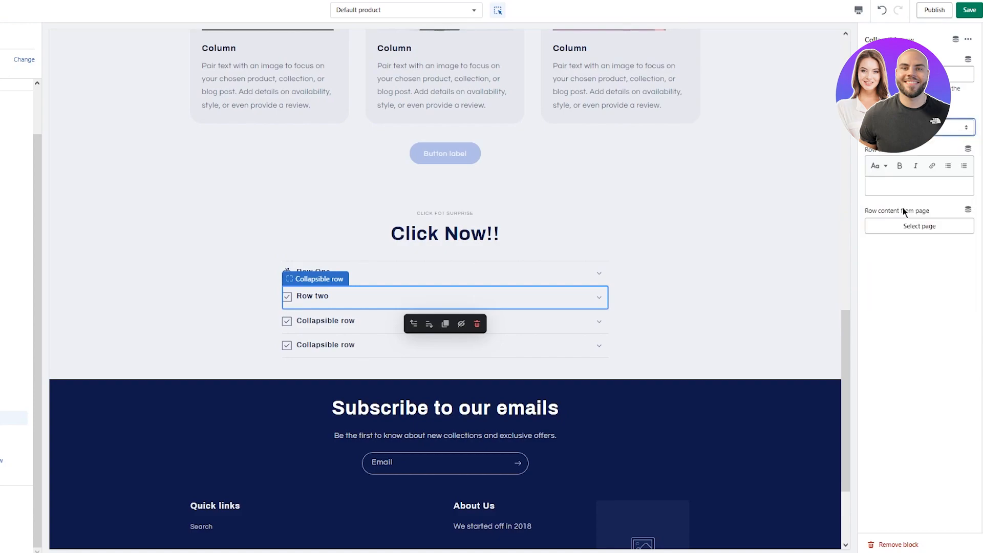
Step: Set the icon of the fourth collapsible row to Lightning bolt
{"action": "left_click", "coordinate": [287, 345]}
{"action": "left_click", "coordinate": [945, 129]}
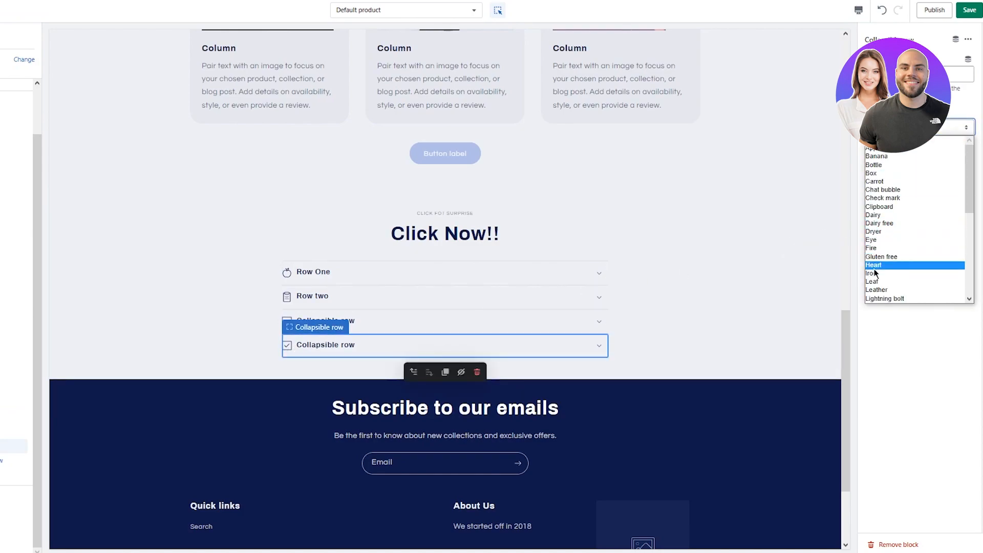
{"action": "left_click", "coordinate": [896, 292]}
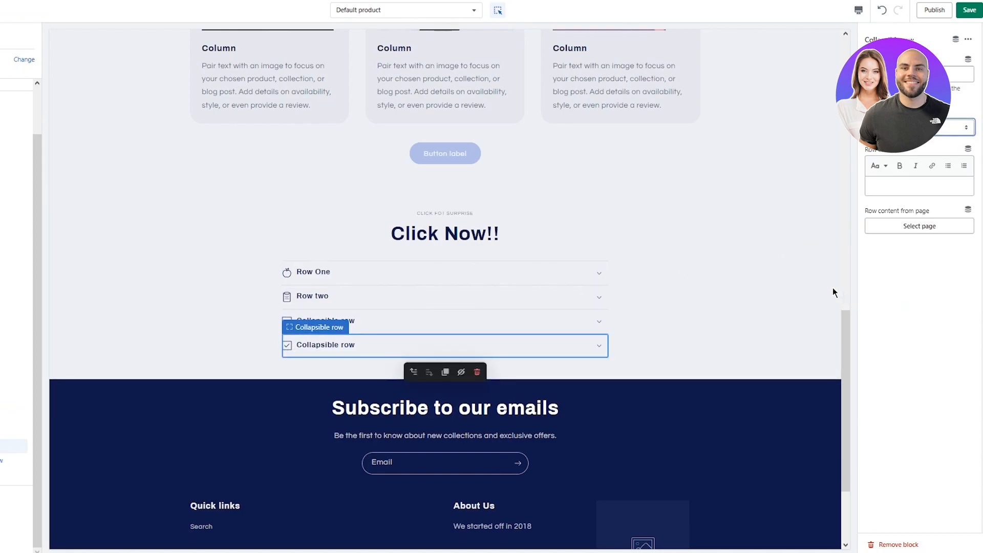
{"action": "left_click", "coordinate": [798, 291]}
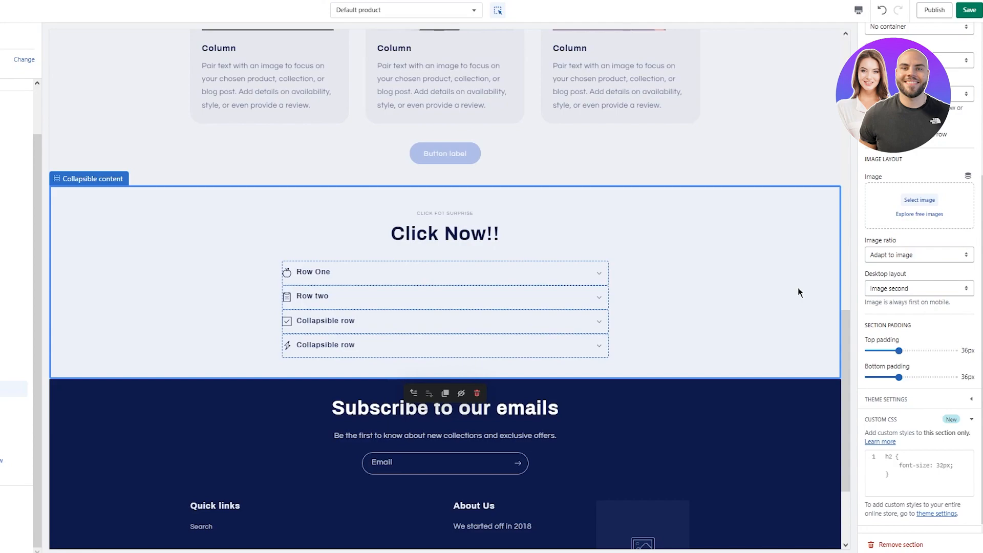
Step: Enter "urtu uiyrf 6fyg hgf f yfhgkdghc djty c d" as the row content of Row One and save the theme
{"action": "left_click", "coordinate": [441, 269]}
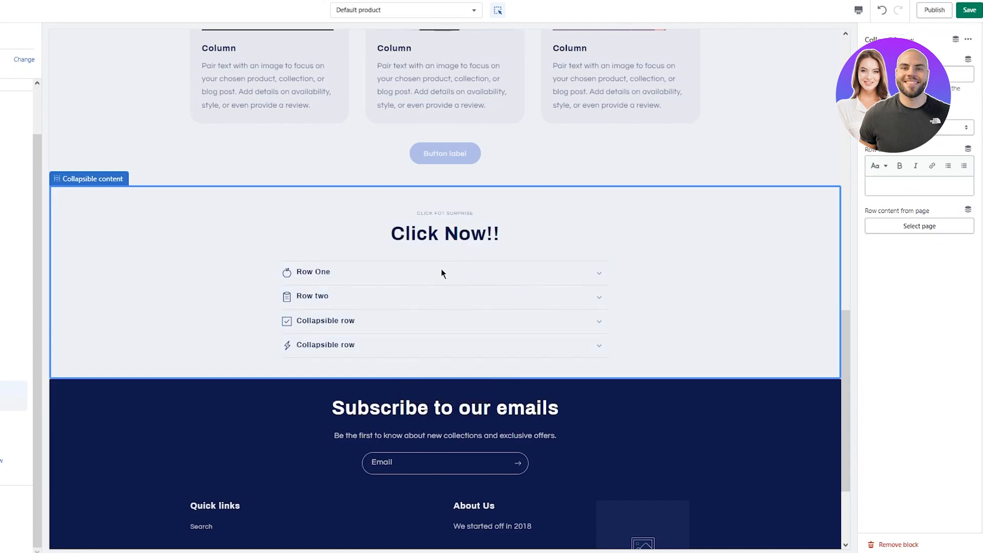
{"action": "left_click", "coordinate": [910, 188]}
{"action": "type", "text": "urtu uiyrf 6fyg hgf f yfhgkdghc d"}
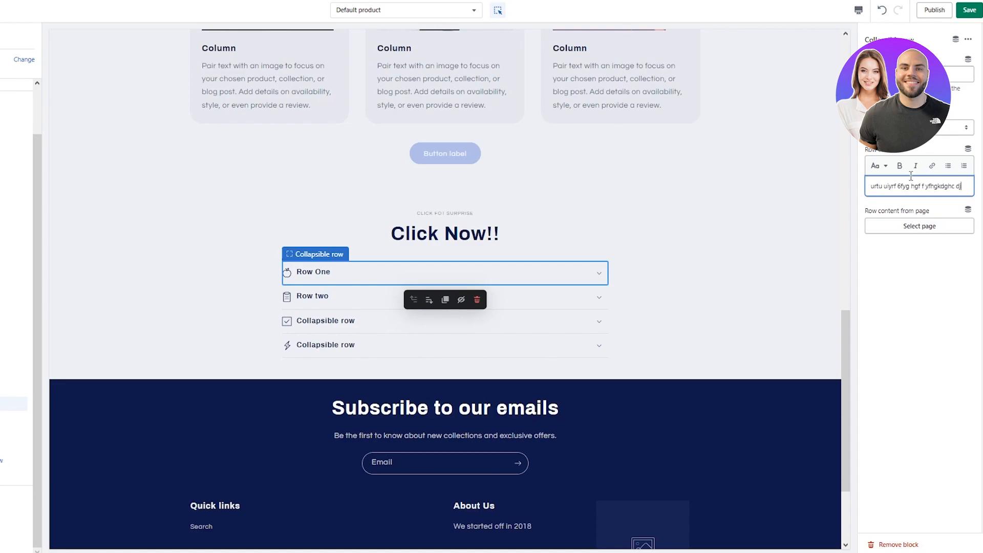
{"action": "type", "text": "jty c d"}
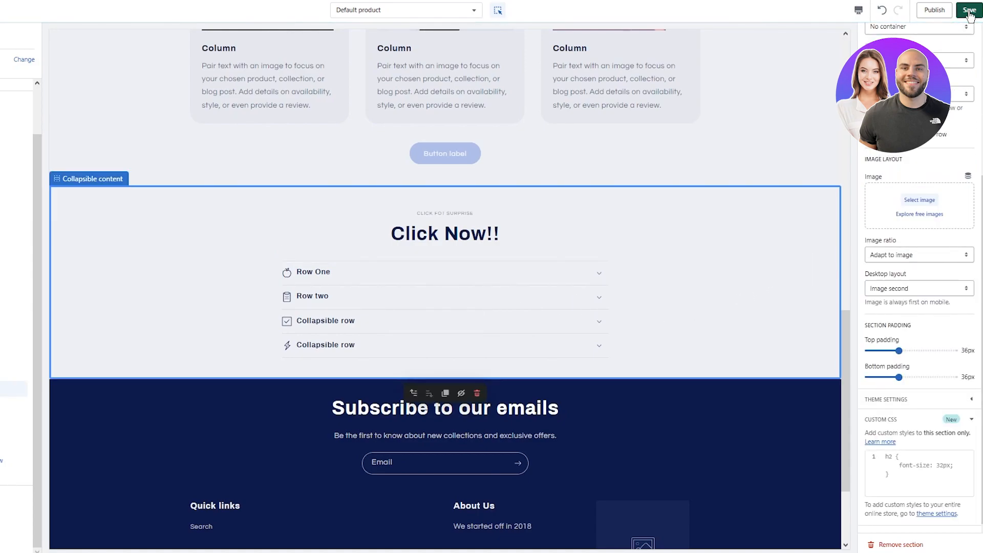
{"action": "left_click", "coordinate": [969, 12]}
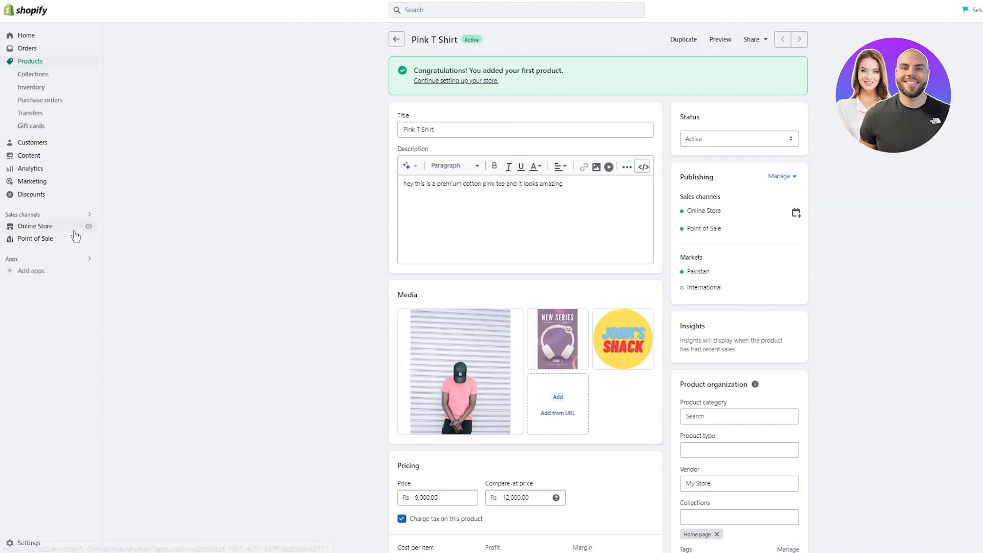
Step: From the Shopify admin, view the online store and look over its home page
{"action": "left_click", "coordinate": [89, 227]}
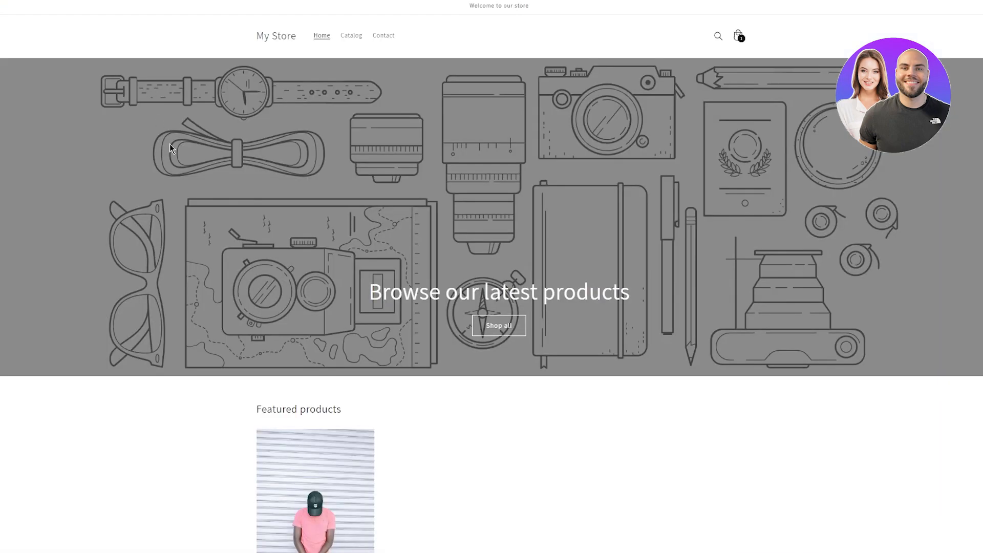
{"action": "scroll", "coordinate": [195, 202], "scroll_direction": "down", "scroll_amount": 5}
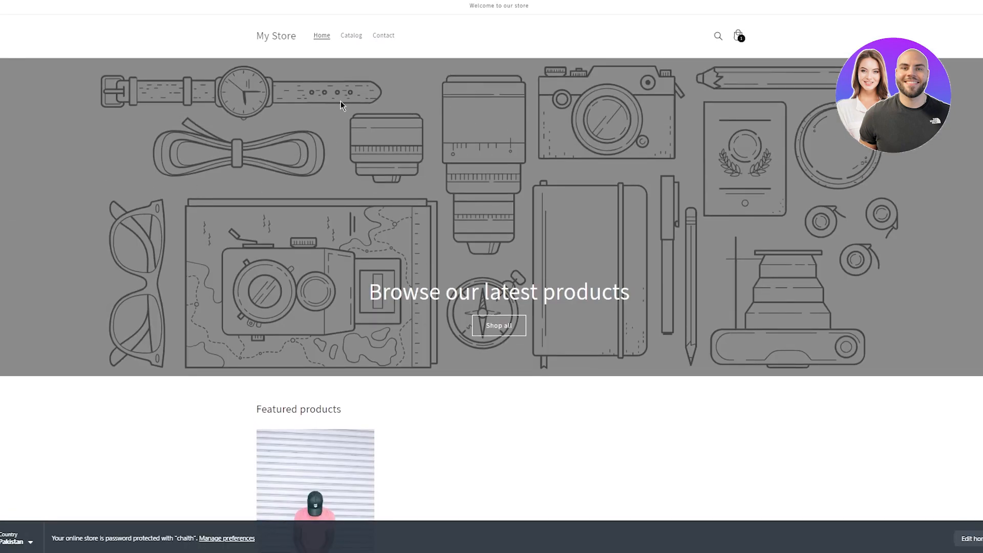
Step: Look over the store's home page and return to the admin to check the Pink T Shirt product details
{"action": "scroll", "coordinate": [337, 128], "scroll_direction": "down", "scroll_amount": 5}
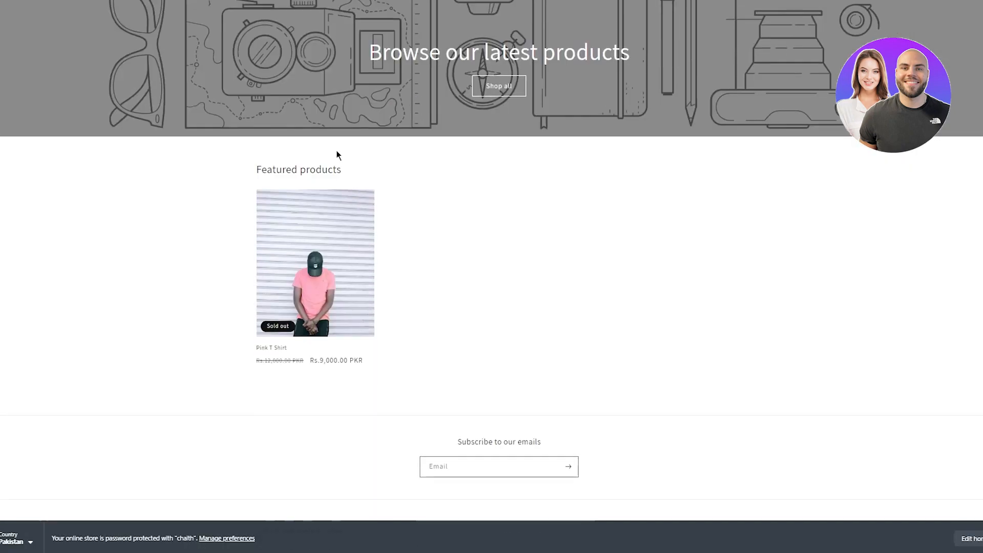
{"action": "scroll", "coordinate": [229, 143], "scroll_direction": "up", "scroll_amount": 5}
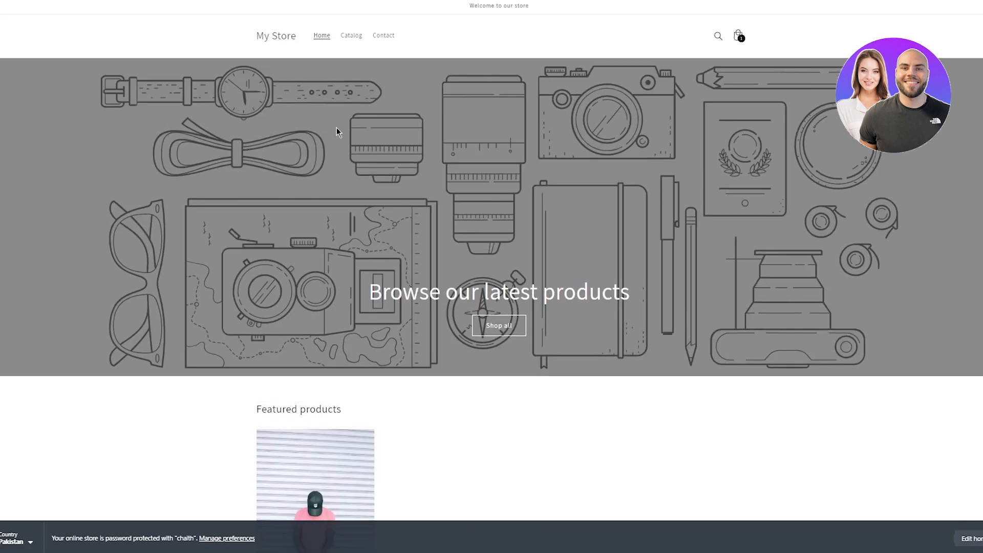
{"action": "left_click", "coordinate": [1, 1]}
{"action": "key", "text": "Escape"}
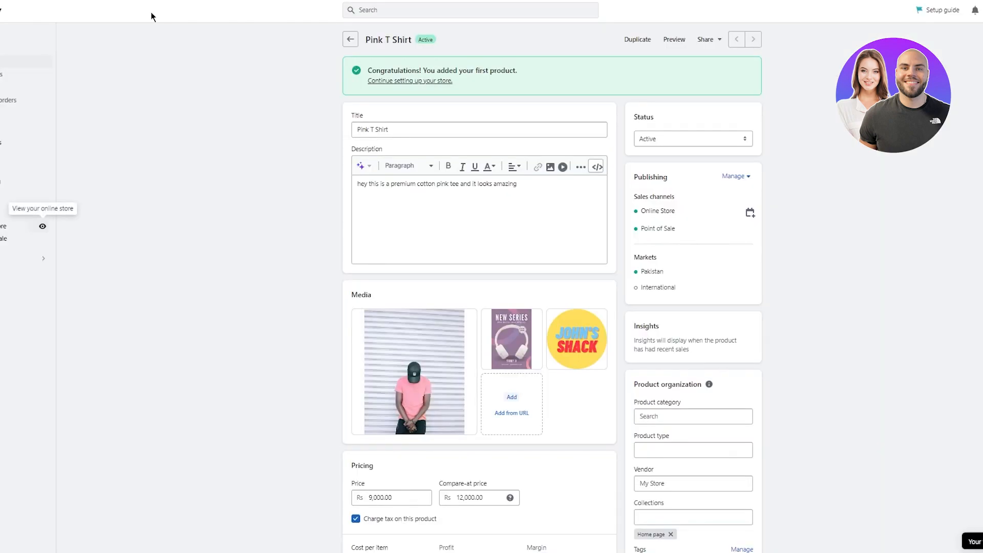
{"action": "scroll", "coordinate": [325, 208], "scroll_direction": "down", "scroll_amount": 1}
{"action": "scroll", "coordinate": [325, 208], "scroll_direction": "down", "scroll_amount": 10}
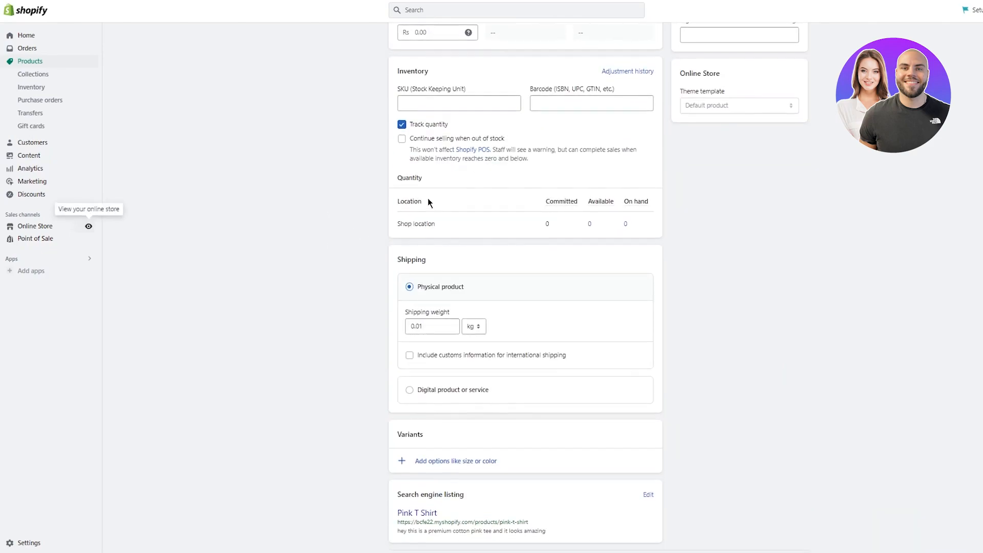
{"action": "scroll", "coordinate": [403, 200], "scroll_direction": "up", "scroll_amount": 11}
Step: Publish the Refresh theme from the theme library in place of Dawn
{"action": "left_click", "coordinate": [36, 226]}
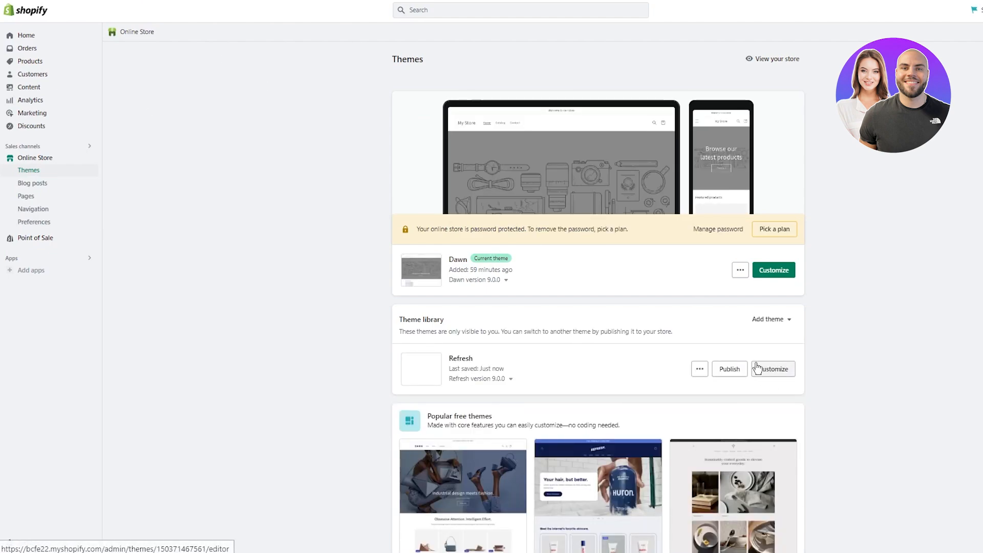
{"action": "left_click", "coordinate": [730, 368]}
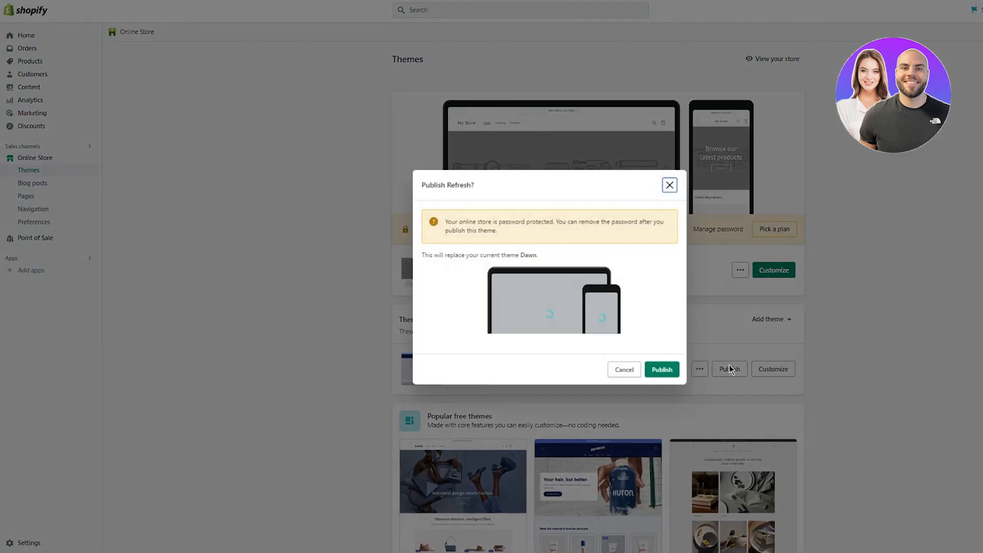
{"action": "left_click", "coordinate": [671, 369]}
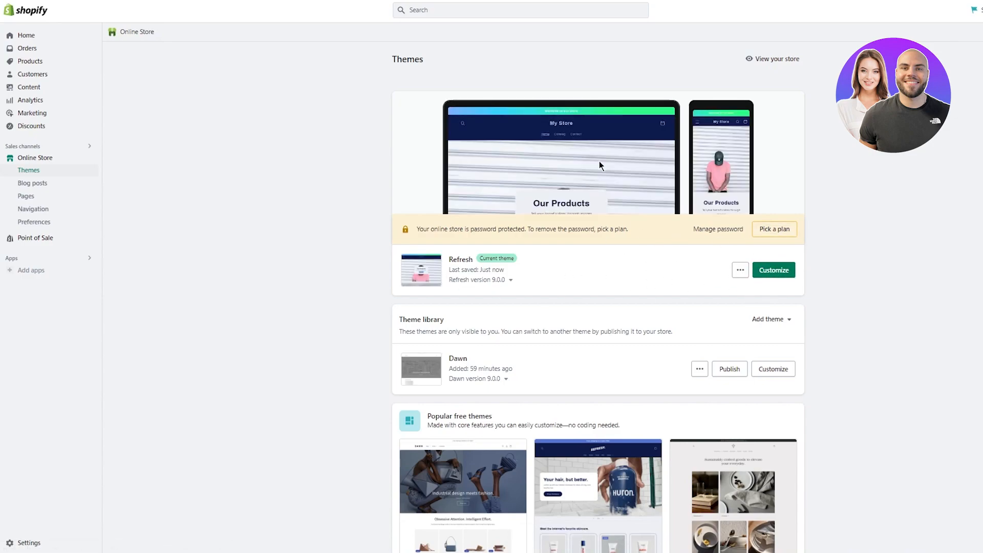
Step: View the online store and examine its home page, including all slideshow slides, the banner, featured products and footer
{"action": "left_click", "coordinate": [88, 162]}
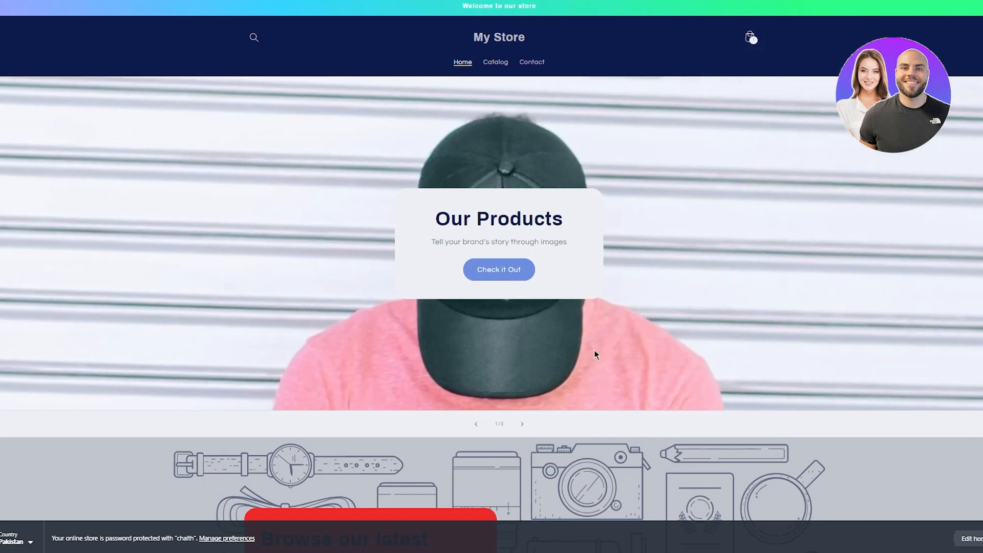
{"action": "left_click", "coordinate": [522, 424]}
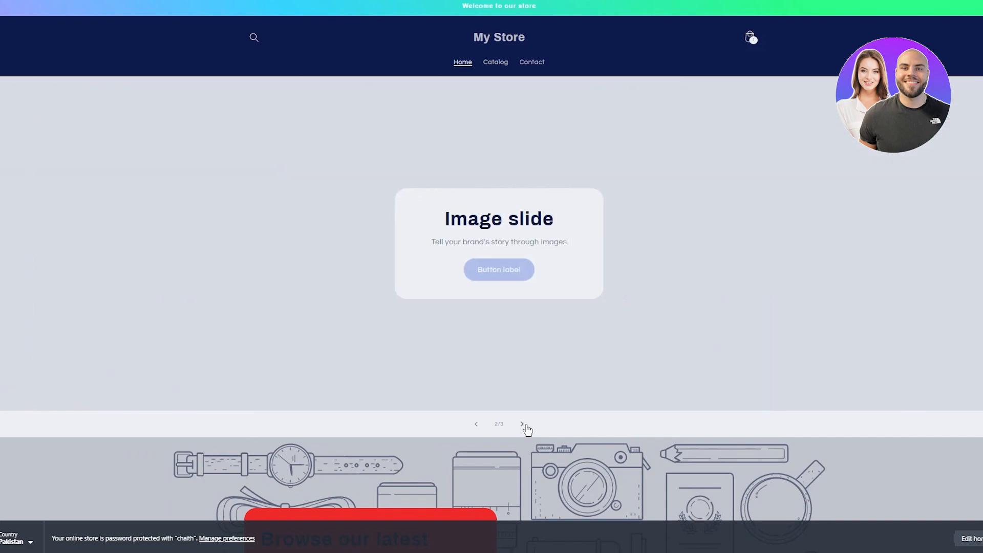
{"action": "left_click", "coordinate": [523, 425]}
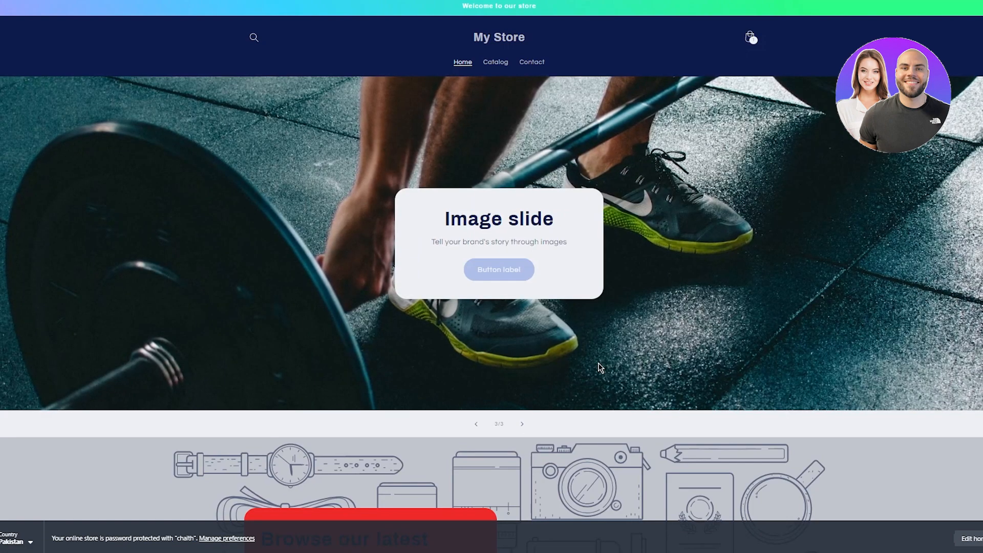
{"action": "scroll", "coordinate": [605, 256], "scroll_direction": "down", "scroll_amount": 6}
{"action": "scroll", "coordinate": [508, 216], "scroll_direction": "up", "scroll_amount": 3}
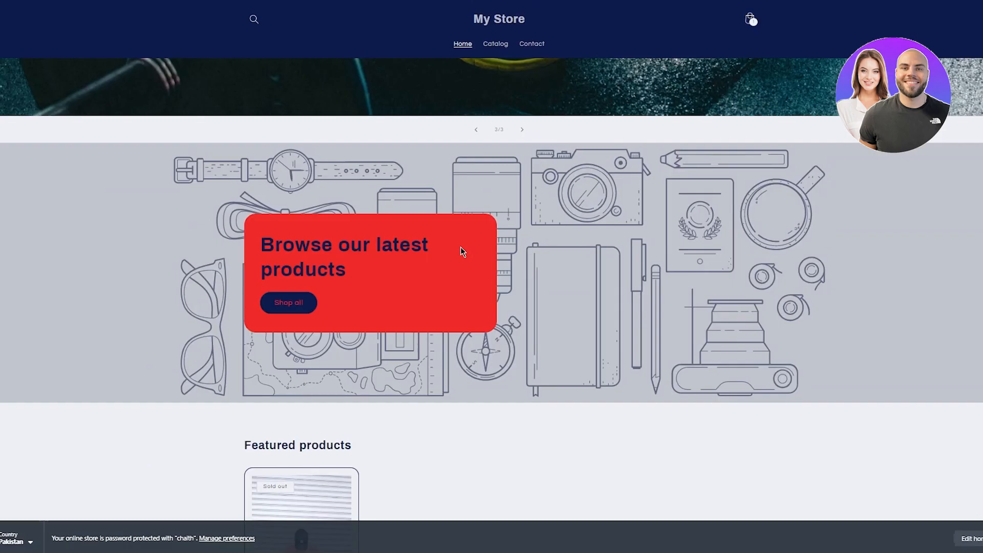
{"action": "scroll", "coordinate": [460, 246], "scroll_direction": "down", "scroll_amount": 4}
{"action": "scroll", "coordinate": [367, 305], "scroll_direction": "down", "scroll_amount": 5}
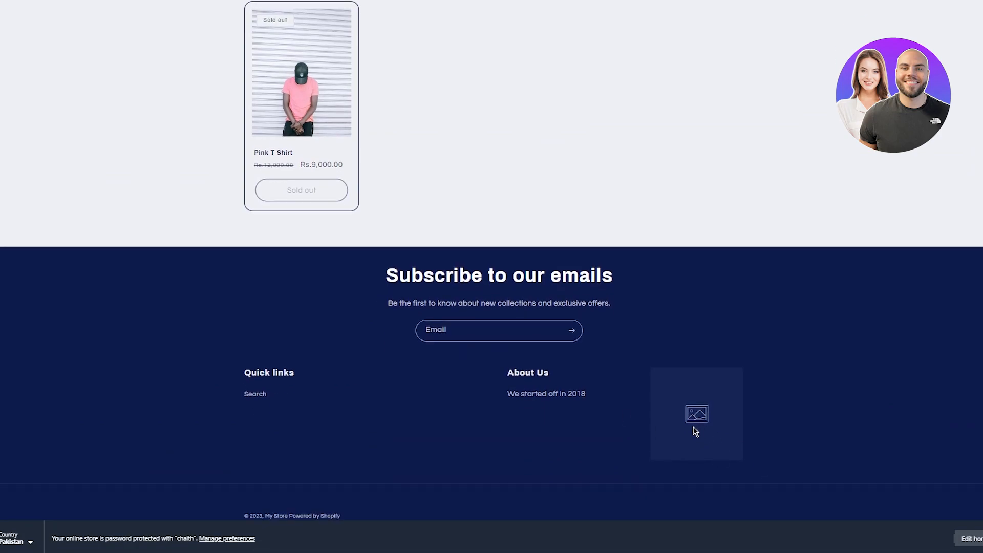
{"action": "scroll", "coordinate": [413, 334], "scroll_direction": "up", "scroll_amount": 6}
{"action": "scroll", "coordinate": [419, 331], "scroll_direction": "up", "scroll_amount": 8}
{"action": "scroll", "coordinate": [379, 334], "scroll_direction": "down", "scroll_amount": 7}
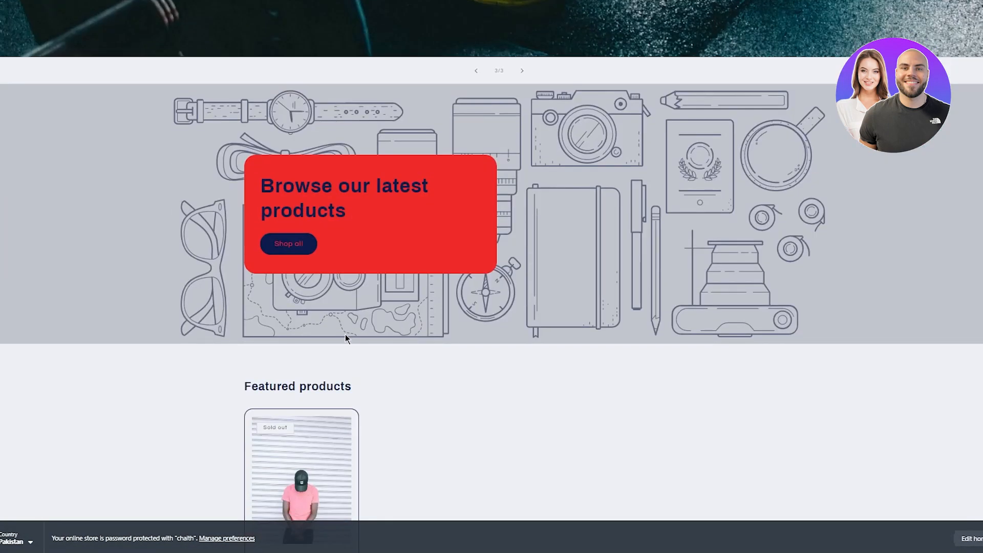
Step: Open the Pink T Shirt product page through the home page's "Shop all" link and look over its sections
{"action": "left_click", "coordinate": [282, 244]}
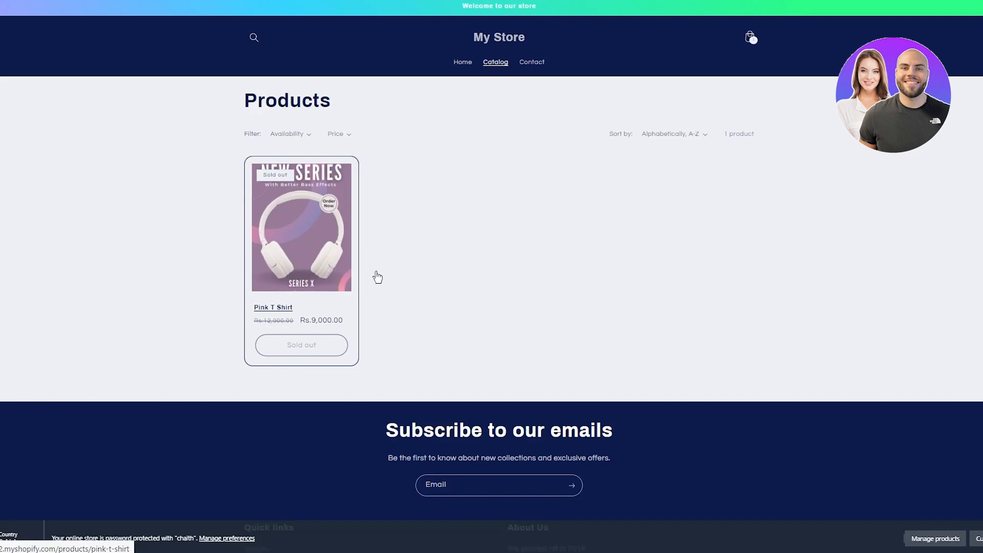
{"action": "left_click", "coordinate": [336, 285]}
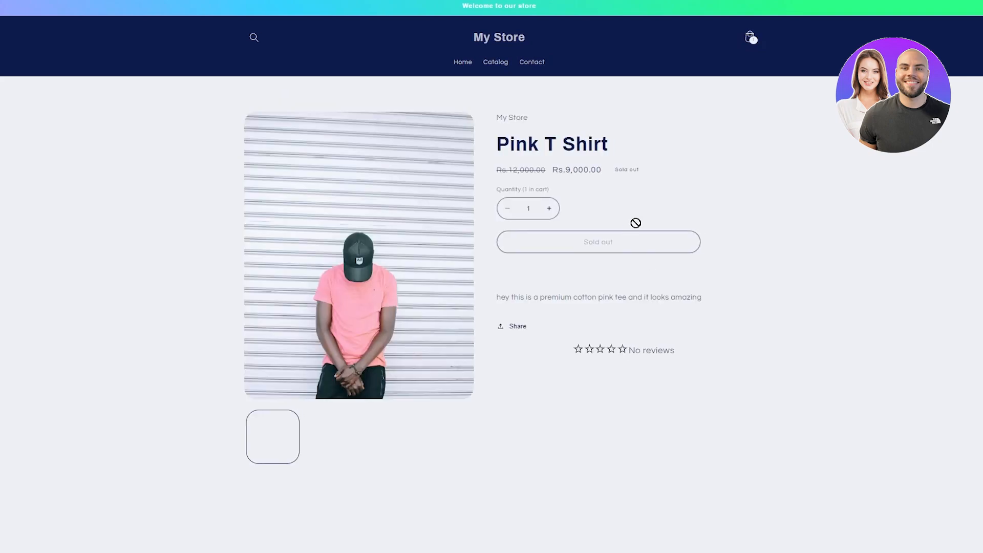
{"action": "scroll", "coordinate": [717, 215], "scroll_direction": "down", "scroll_amount": 7}
{"action": "scroll", "coordinate": [763, 203], "scroll_direction": "down", "scroll_amount": 8}
{"action": "scroll", "coordinate": [791, 208], "scroll_direction": "up", "scroll_amount": 14}
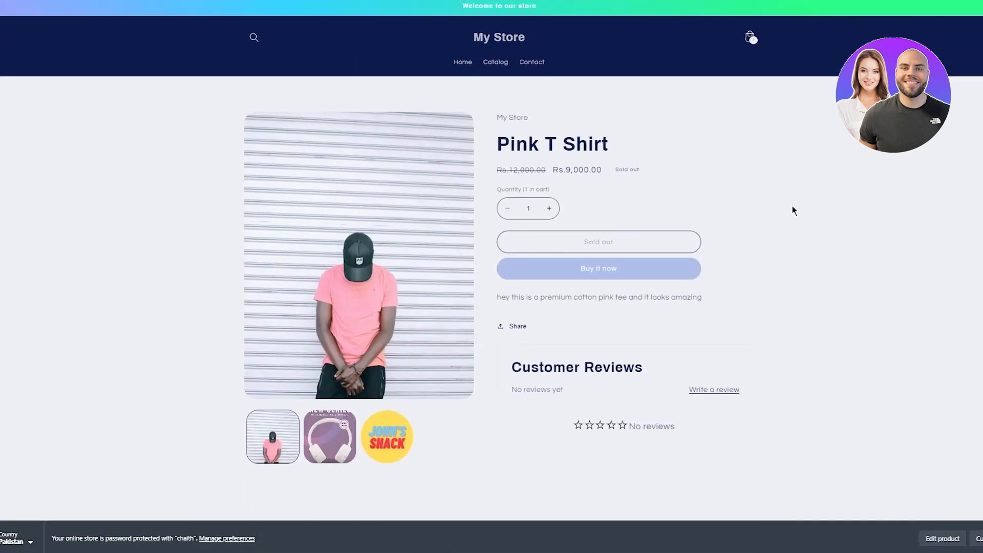
{"action": "scroll", "coordinate": [792, 211], "scroll_direction": "down", "scroll_amount": 12}
{"action": "scroll", "coordinate": [793, 213], "scroll_direction": "down", "scroll_amount": 5}
Step: Test expanding and collapsing the rows under "Click Now!!" and check the content of Row One
{"action": "left_click", "coordinate": [514, 148]}
{"action": "scroll", "coordinate": [513, 151], "scroll_direction": "up", "scroll_amount": 4}
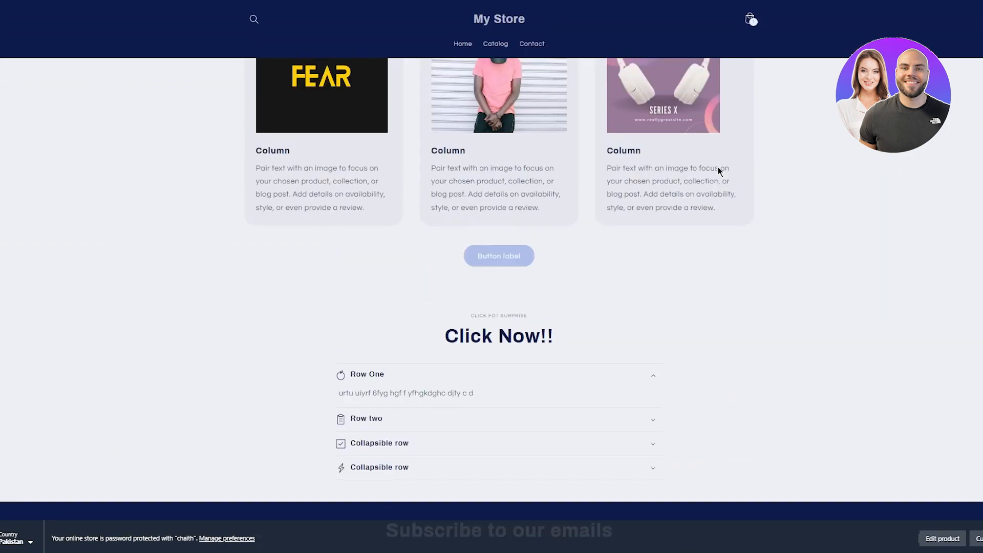
{"action": "left_click", "coordinate": [517, 442]}
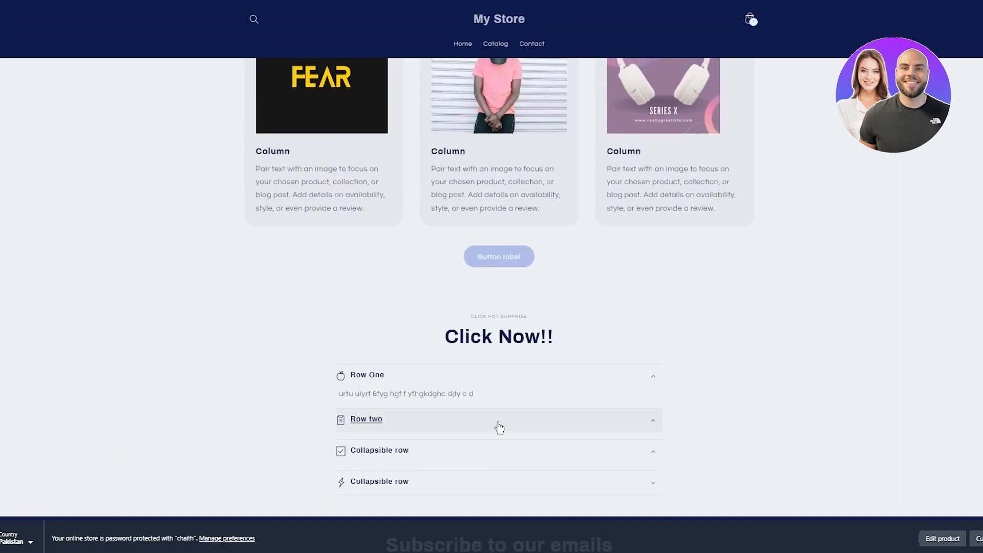
{"action": "left_click", "coordinate": [568, 444]}
{"action": "double_click", "coordinate": [604, 379]}
{"action": "left_click", "coordinate": [604, 379]}
{"action": "left_click", "coordinate": [605, 378]}
{"action": "left_click", "coordinate": [415, 409]}
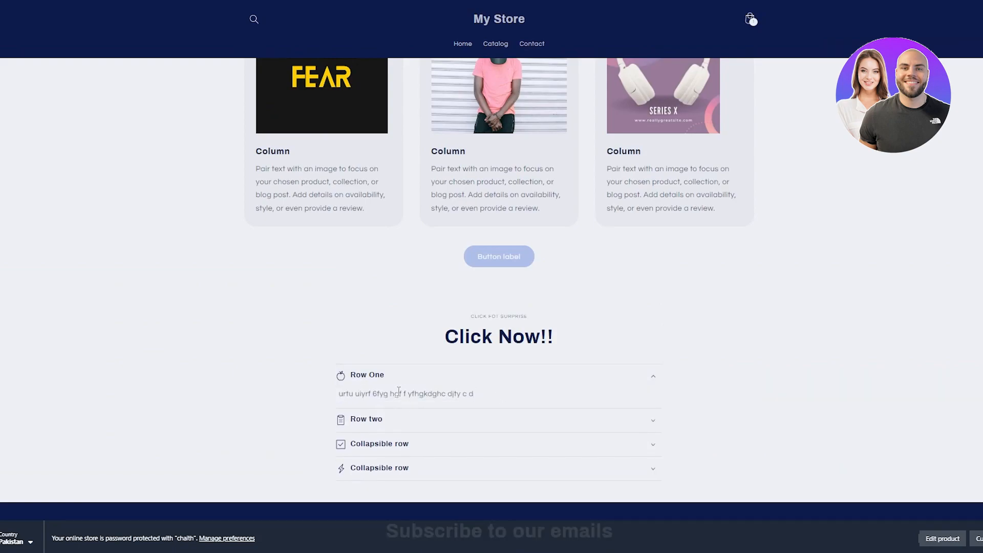
{"action": "left_click_drag", "start_coordinate": [355, 400], "coordinate": [505, 396]}
{"action": "left_click", "coordinate": [429, 387]}
{"action": "left_click", "coordinate": [508, 381]}
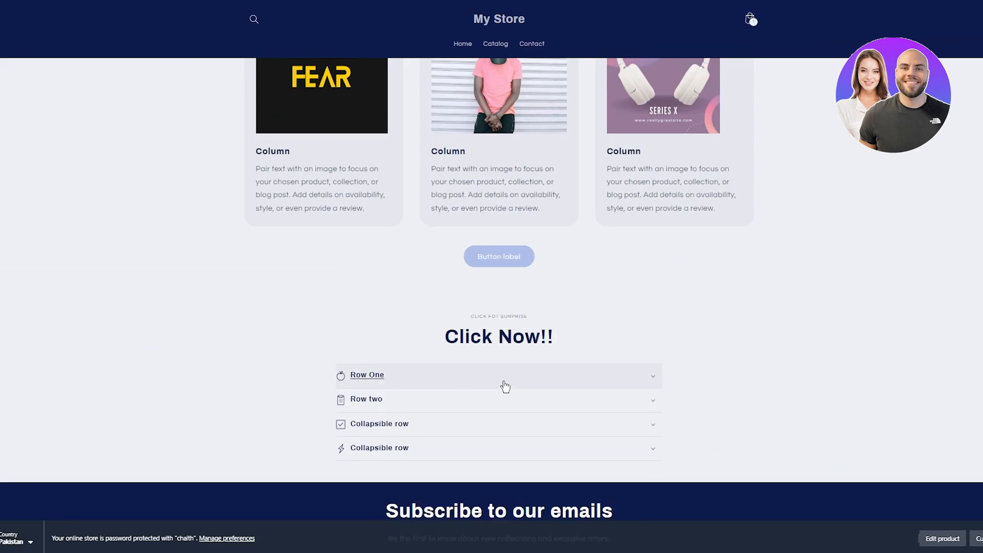
Step: Try raising the order quantity of the Pink T Shirt on its product page
{"action": "scroll", "coordinate": [597, 374], "scroll_direction": "up", "scroll_amount": 5}
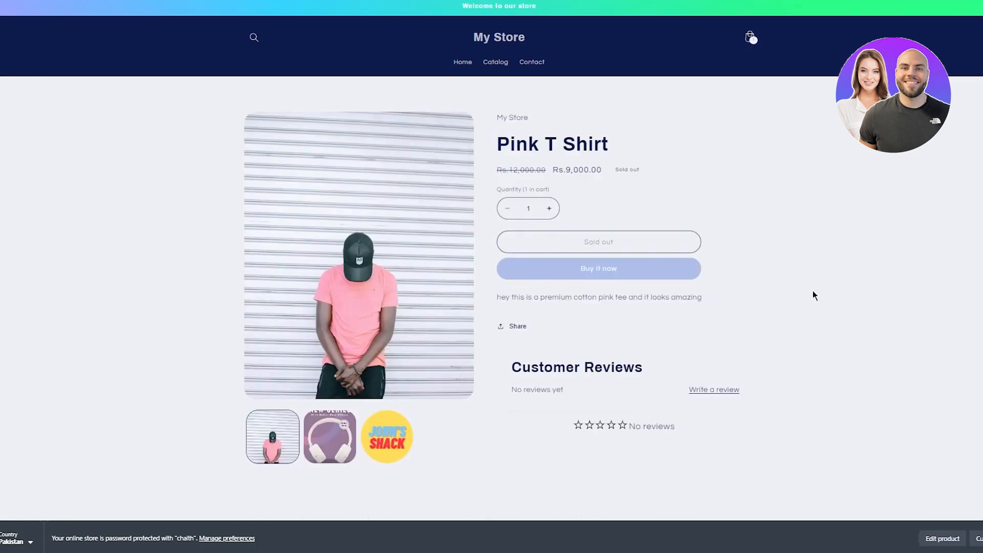
{"action": "left_click", "coordinate": [549, 208]}
{"action": "left_click", "coordinate": [549, 208]}
{"action": "left_click", "coordinate": [548, 209]}
Step: Return to the store's home page and reach the Pink T Shirt page through the "Check it Out" slide link
{"action": "left_click", "coordinate": [462, 62]}
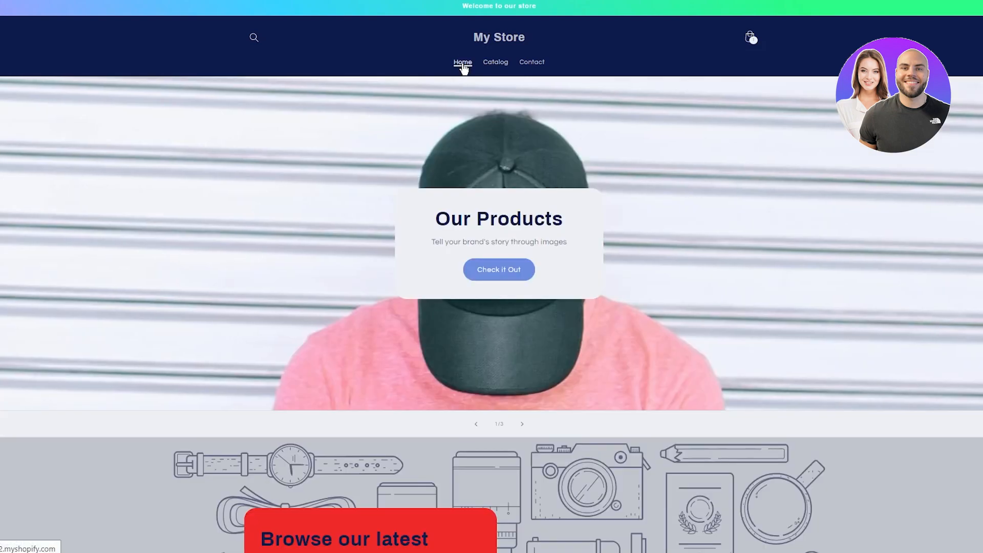
{"action": "left_click", "coordinate": [487, 270]}
{"action": "left_click", "coordinate": [302, 235]}
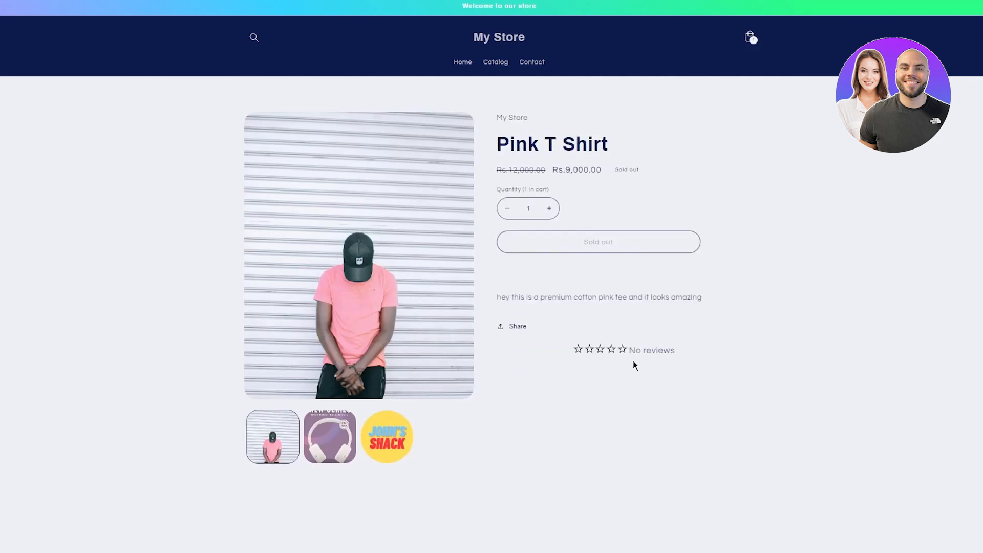
Step: Open the Pink T Shirt review form, select a five-star rating and try out its other fields without submitting
{"action": "left_click", "coordinate": [703, 391]}
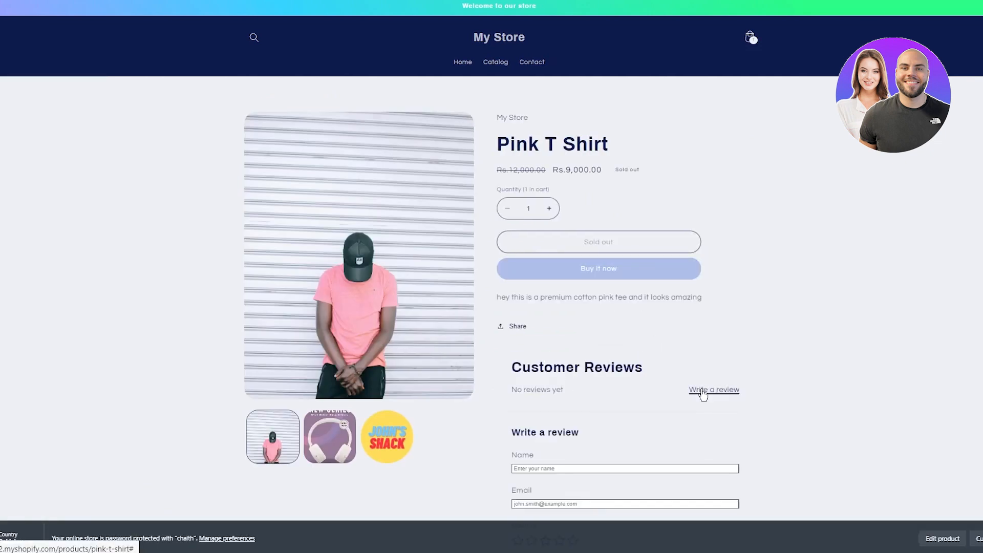
{"action": "scroll", "coordinate": [541, 378], "scroll_direction": "down", "scroll_amount": 4}
{"action": "left_click", "coordinate": [554, 240]}
{"action": "left_click", "coordinate": [558, 276]}
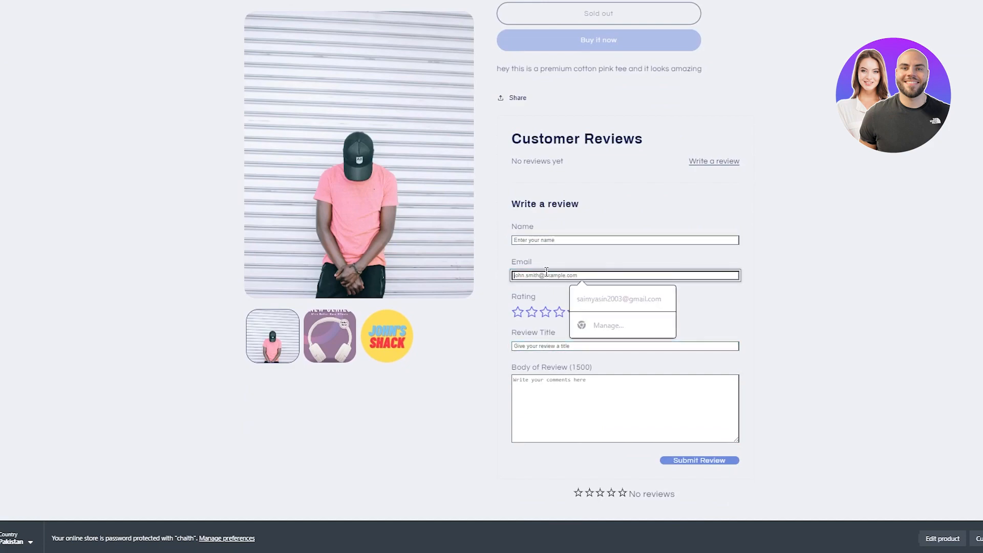
{"action": "left_click", "coordinate": [545, 312]}
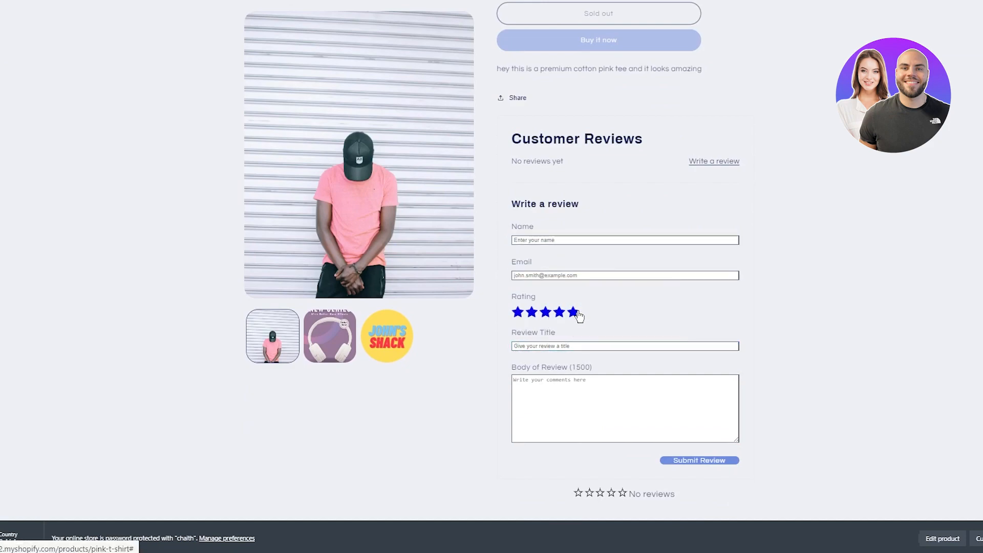
{"action": "left_click", "coordinate": [573, 312]}
{"action": "left_click", "coordinate": [671, 345]}
{"action": "left_click", "coordinate": [598, 408]}
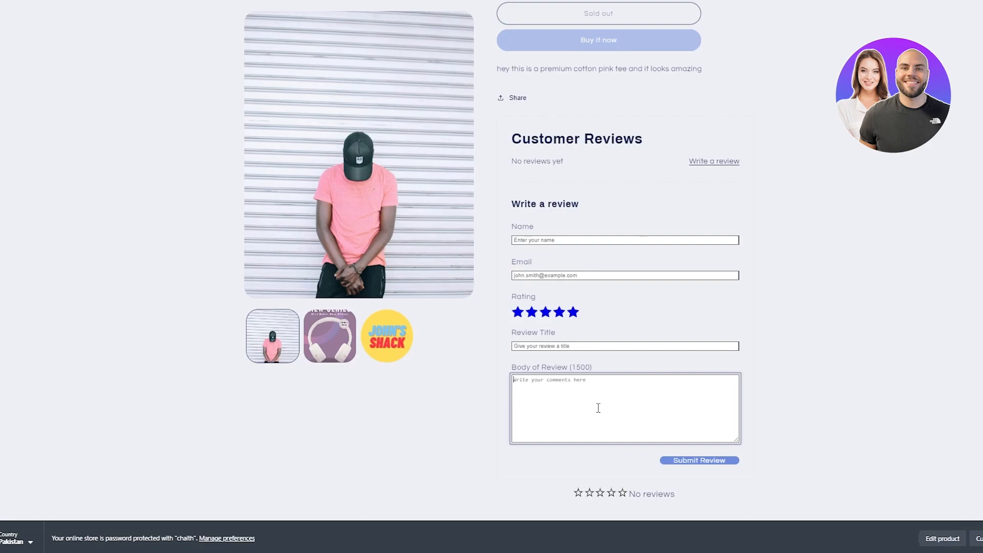
Step: Check the email subscription field in the footer and open the Search page from the quick links
{"action": "scroll", "coordinate": [786, 468], "scroll_direction": "down", "scroll_amount": 15}
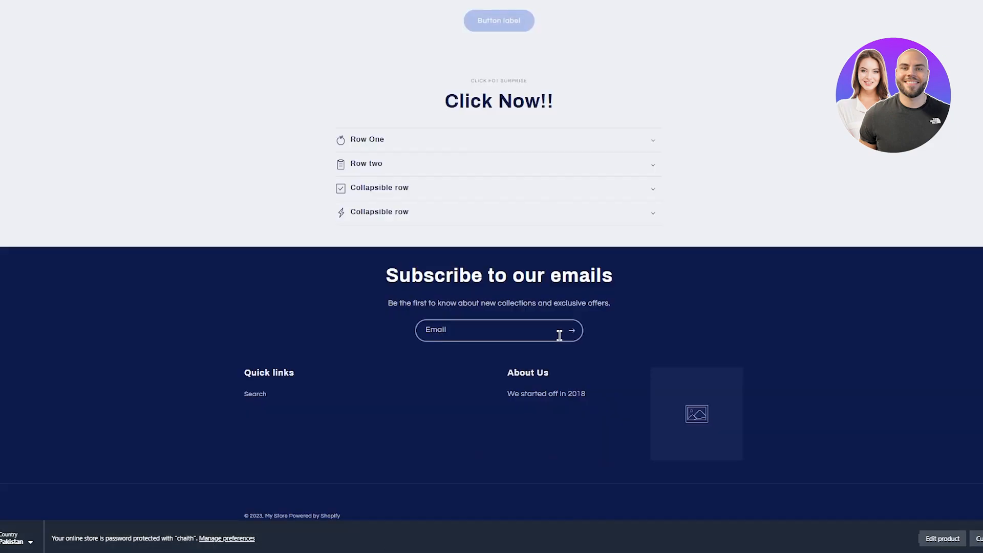
{"action": "left_click", "coordinate": [495, 329]}
{"action": "left_click", "coordinate": [642, 328]}
{"action": "left_click", "coordinate": [258, 407]}
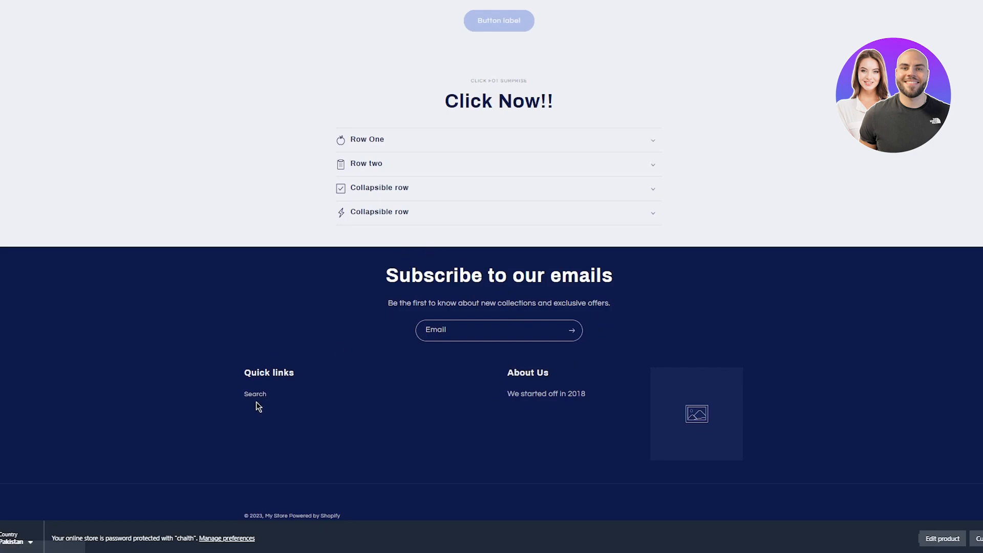
Step: Search the store for "p" and open the suggested Pink T Shirt product
{"action": "left_click", "coordinate": [419, 183]}
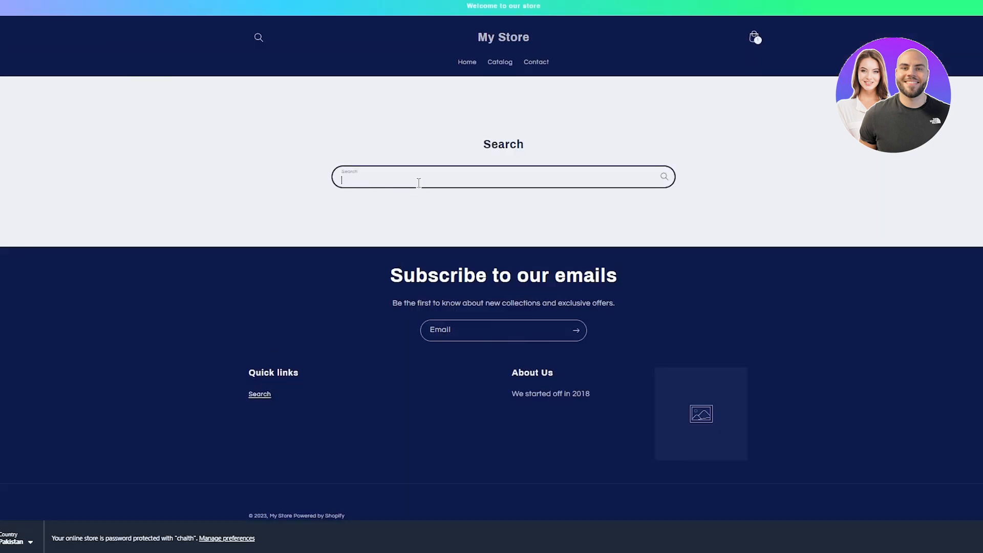
{"action": "type", "text": "pr"}
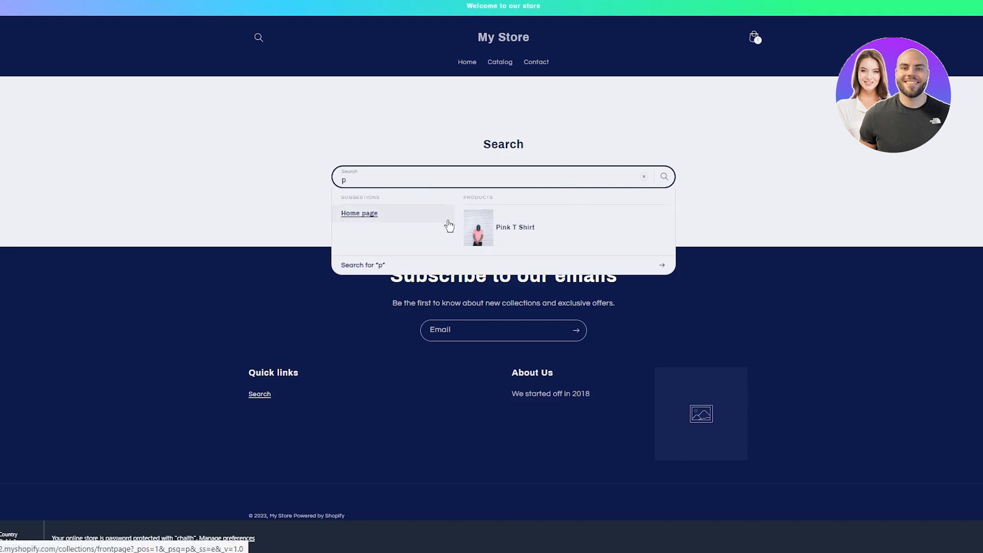
{"action": "left_click", "coordinate": [546, 232]}
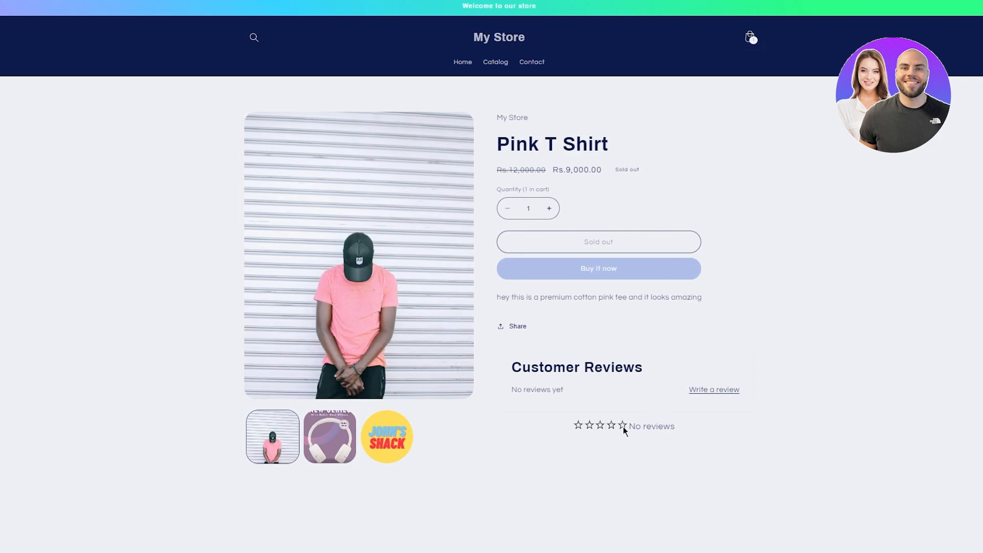
Step: Open and dismiss the product's Share options, and look over the rest of the Pink T Shirt page
{"action": "left_click", "coordinate": [513, 328]}
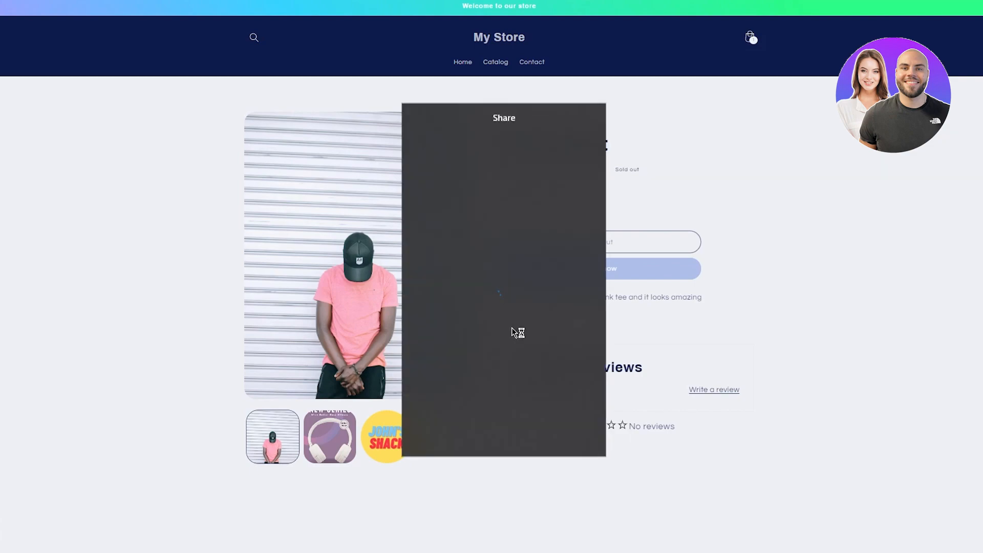
{"action": "left_click", "coordinate": [821, 268]}
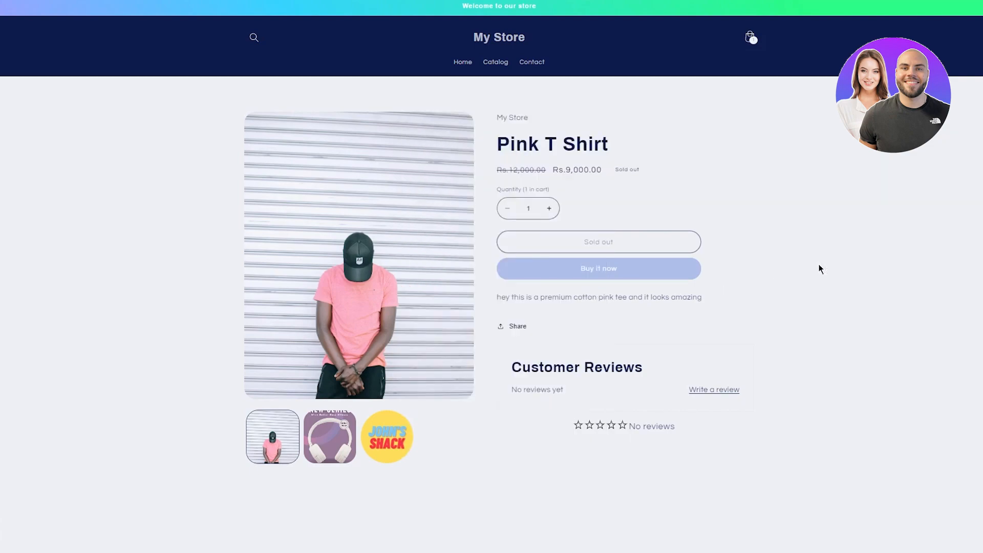
{"action": "scroll", "coordinate": [804, 267], "scroll_direction": "down", "scroll_amount": 15}
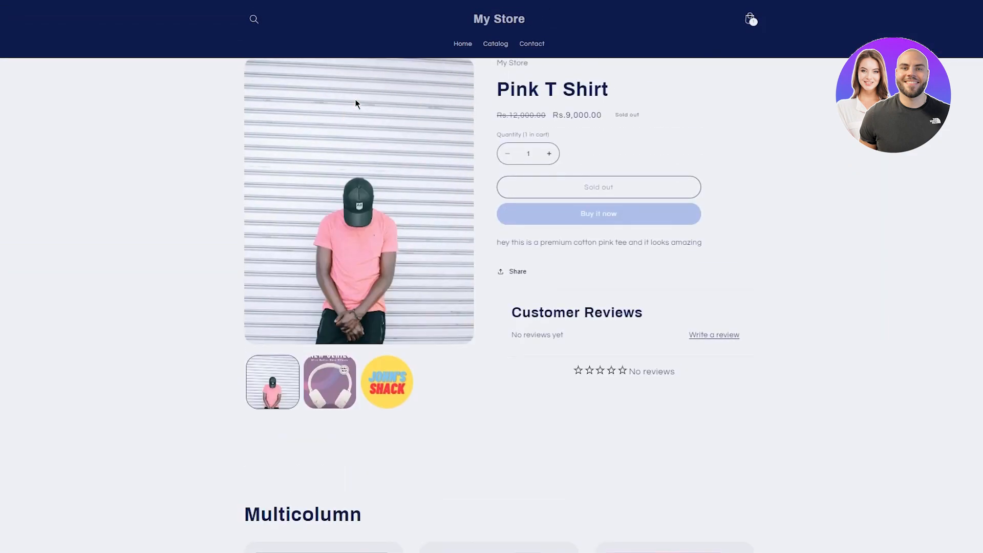
Step: Open the current Refresh theme for customization and go to its theme settings
{"action": "scroll", "coordinate": [356, 102], "scroll_direction": "up", "scroll_amount": 1}
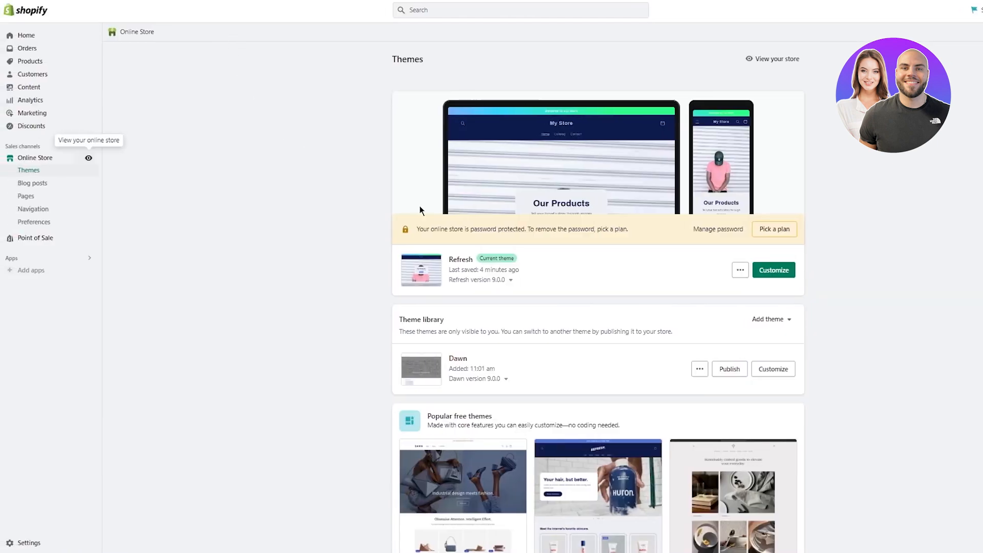
{"action": "left_click", "coordinate": [774, 272]}
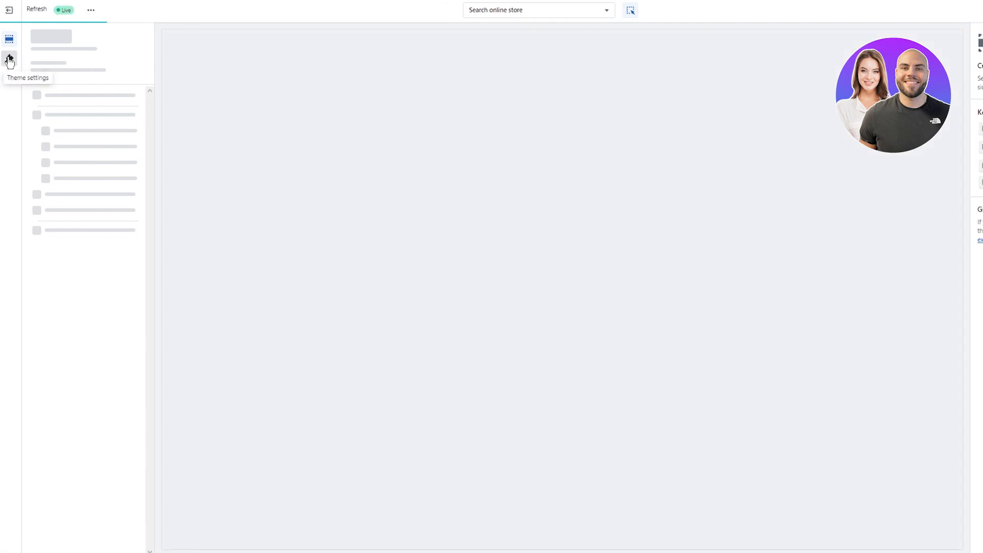
{"action": "left_click", "coordinate": [9, 60]}
{"action": "left_click", "coordinate": [66, 60]}
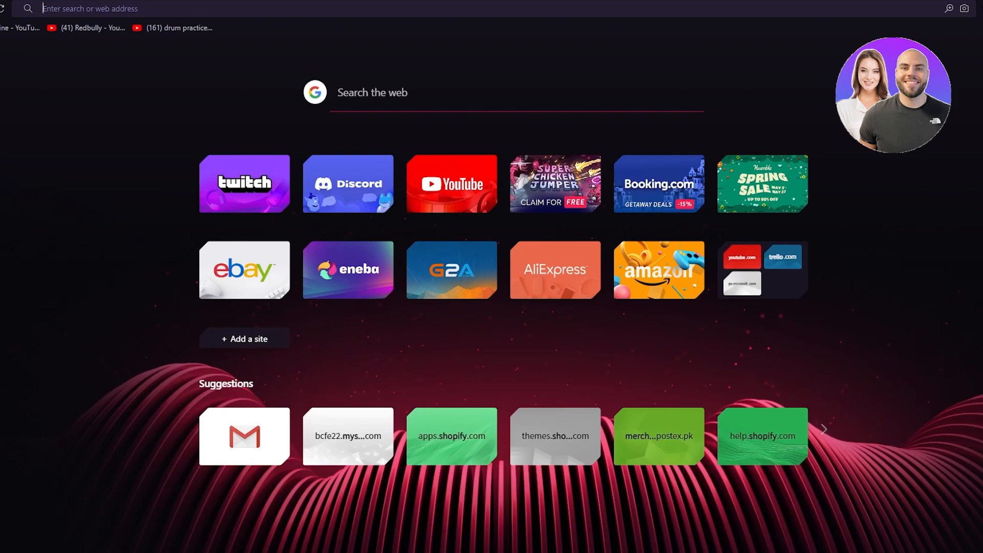
Step: Switch to Canva in a new browser tab and create a blank Logo design
{"action": "type", "text": "ca"}
{"action": "key", "text": "Return"}
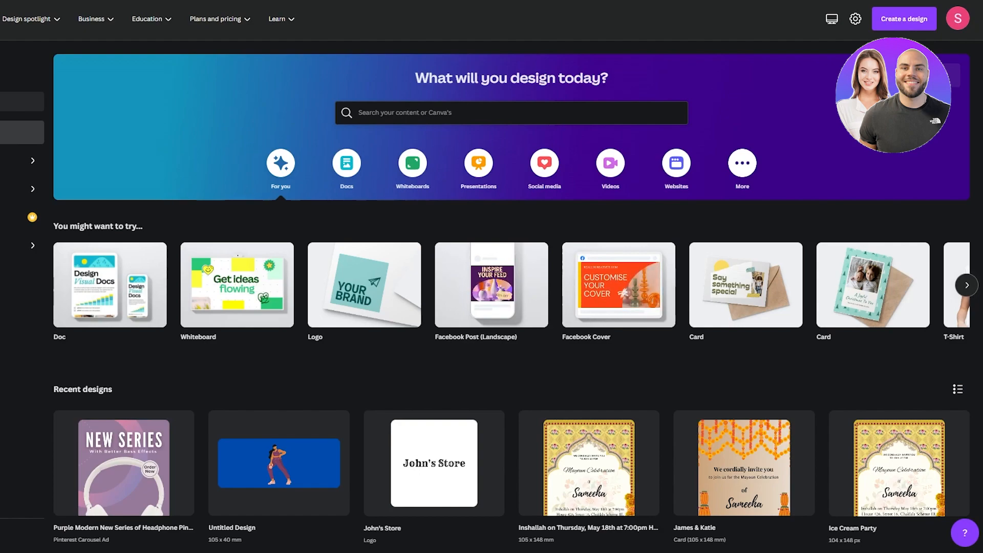
{"action": "left_click", "coordinate": [902, 29]}
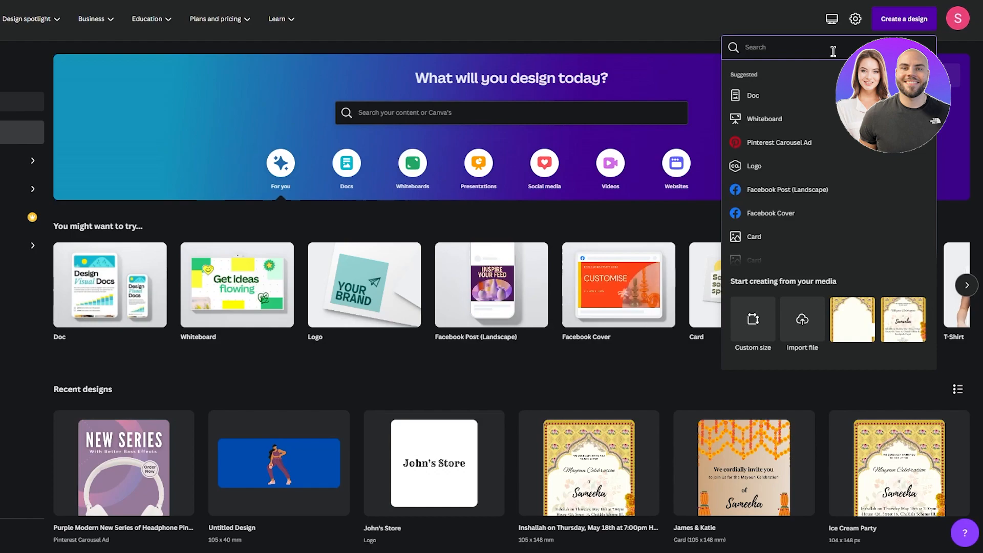
{"action": "type", "text": "l"}
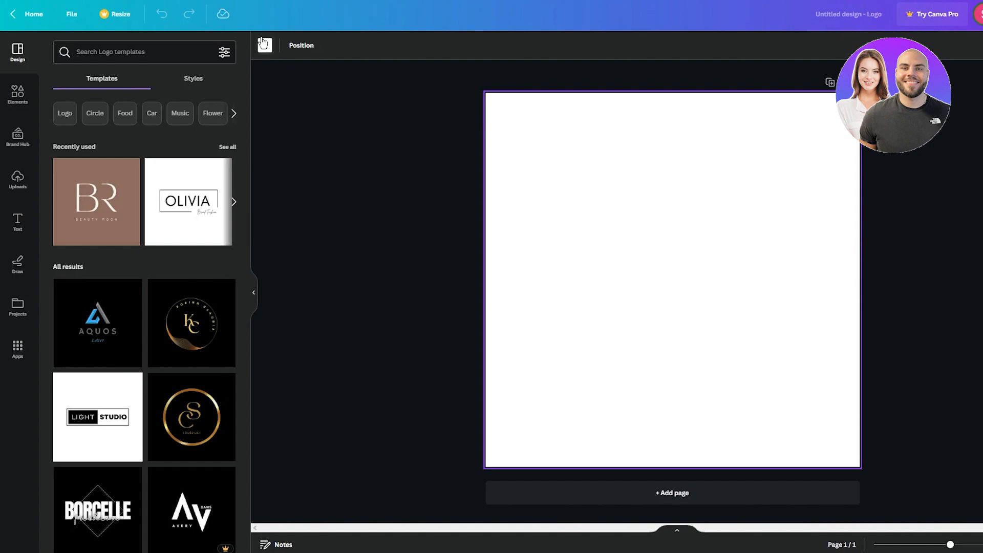
Step: Set the logo page's background color to solid black
{"action": "left_click", "coordinate": [265, 45]}
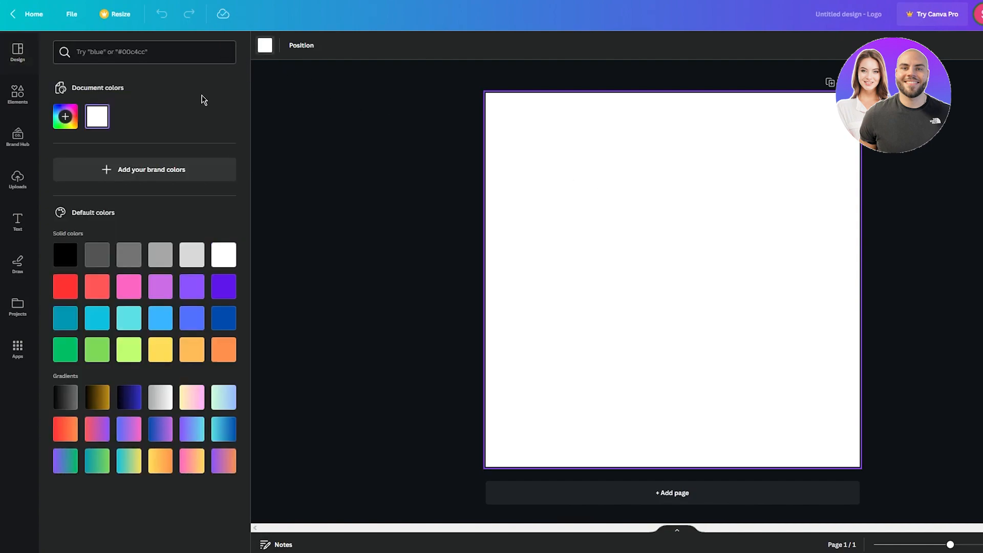
{"action": "left_click", "coordinate": [65, 256]}
{"action": "left_click", "coordinate": [404, 201]}
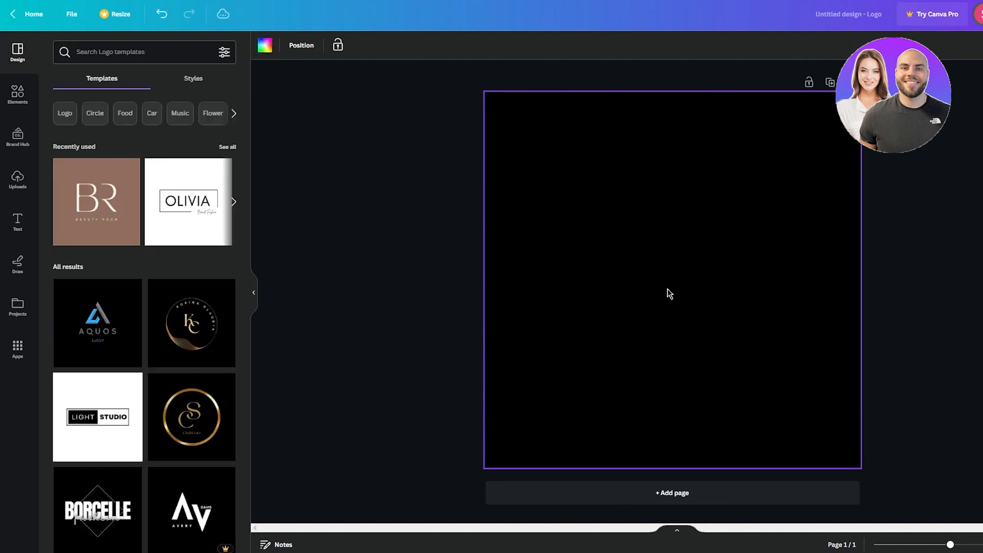
{"action": "left_click", "coordinate": [978, 264]}
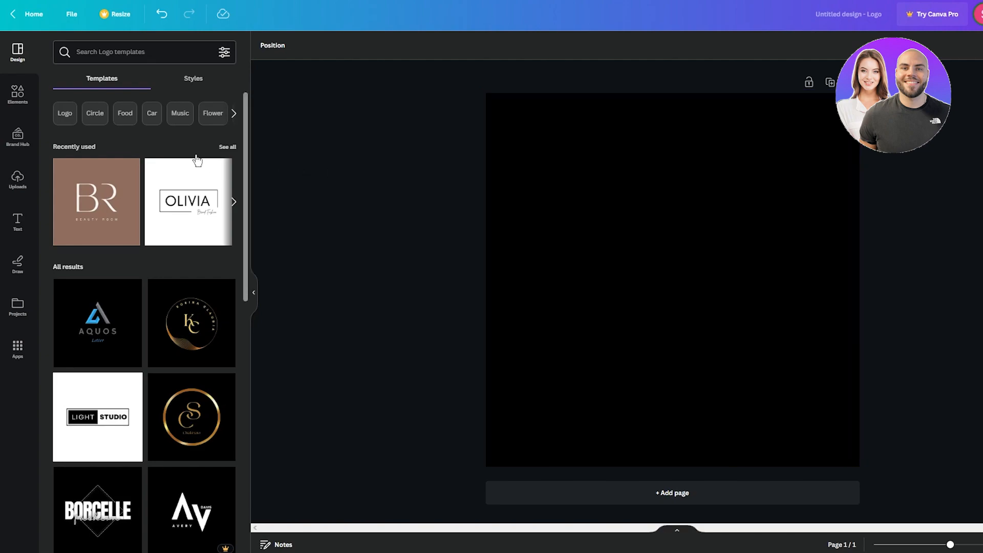
Step: Add the recently used "Blue Wood" text combination to the page and delete its small "Authentic Leather" line
{"action": "left_click", "coordinate": [32, 234]}
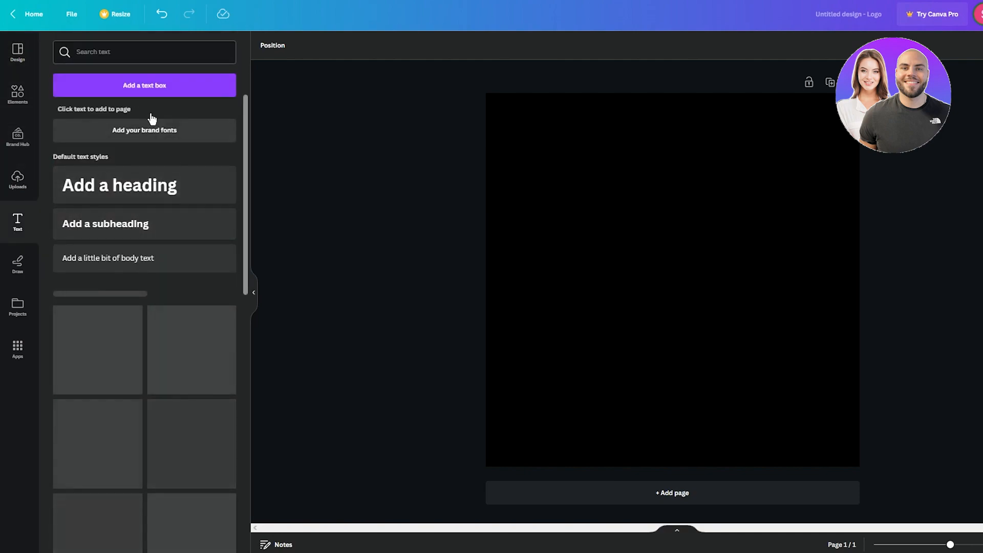
{"action": "left_click", "coordinate": [109, 62]}
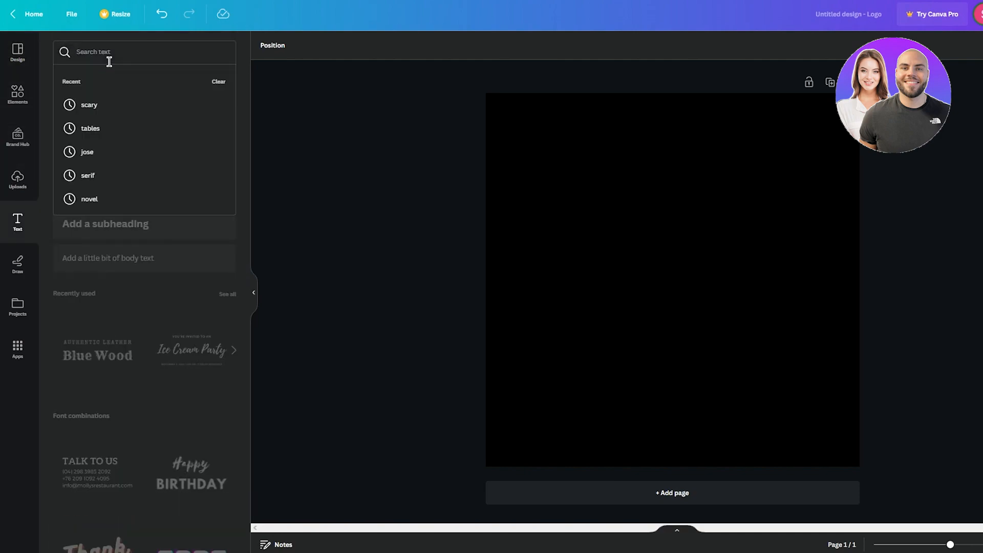
{"action": "left_click", "coordinate": [194, 300]}
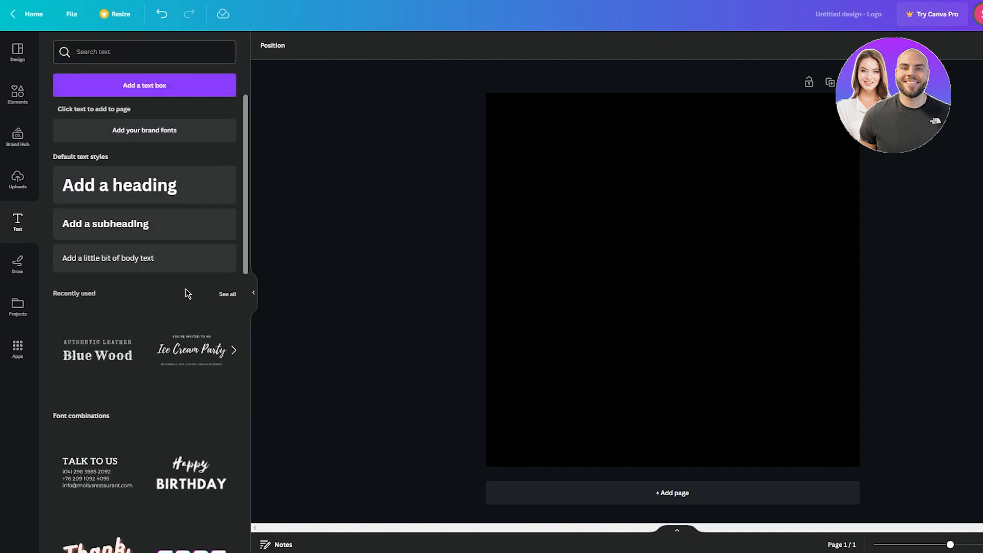
{"action": "left_click", "coordinate": [114, 366]}
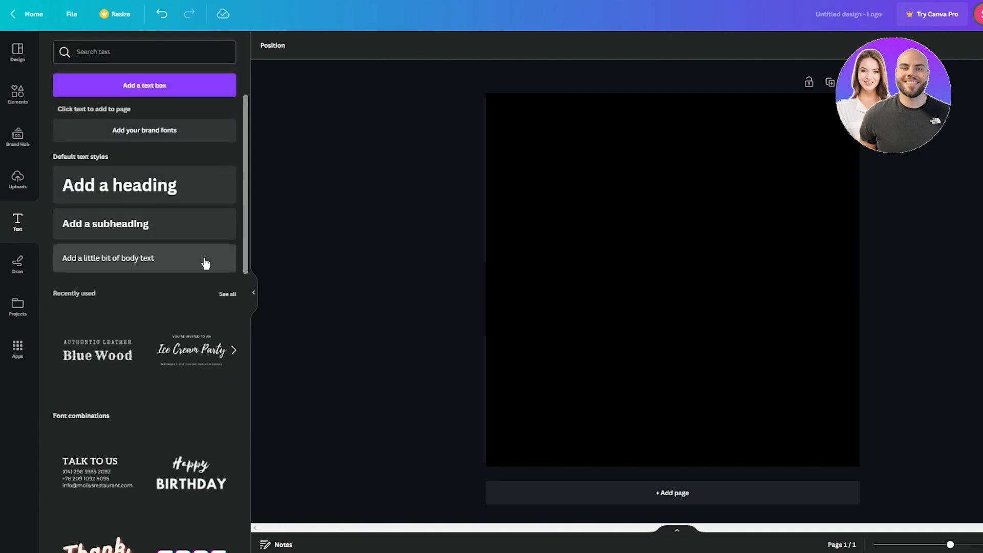
{"action": "left_click", "coordinate": [659, 253]}
{"action": "key", "text": "Delete"}
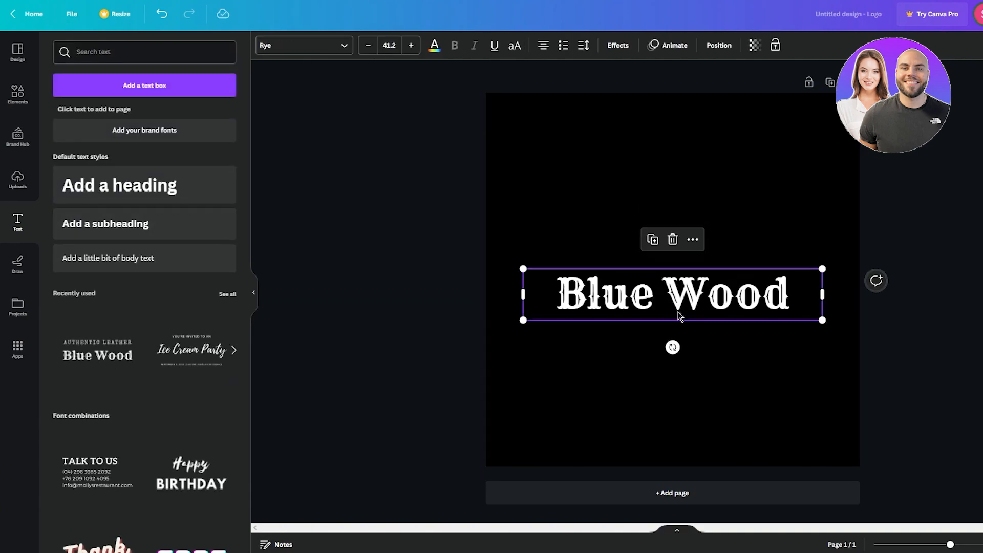
Step: Change the "Blue Wood" text to "John's" and place a duplicate below it reading "Store"
{"action": "double_click", "coordinate": [677, 312]}
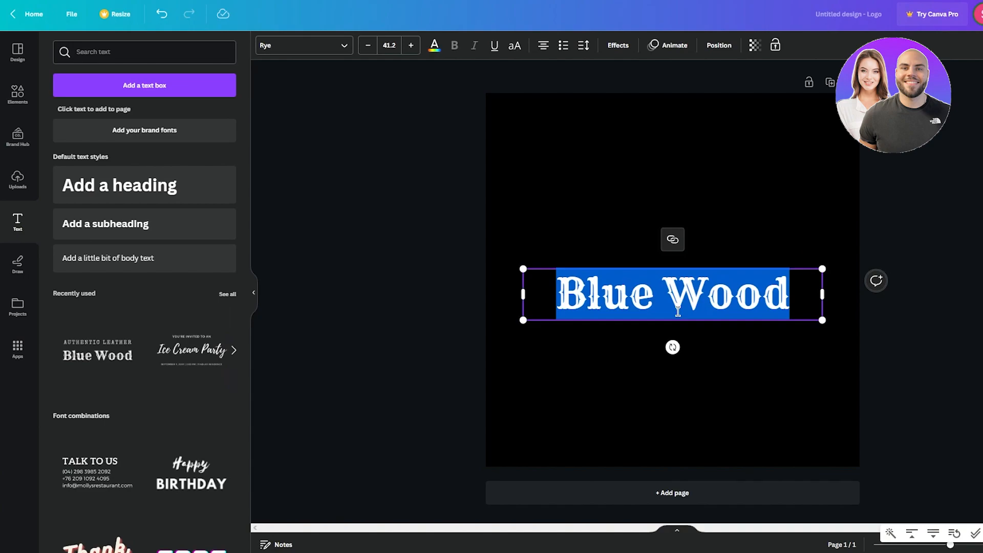
{"action": "type", "text": "John's"}
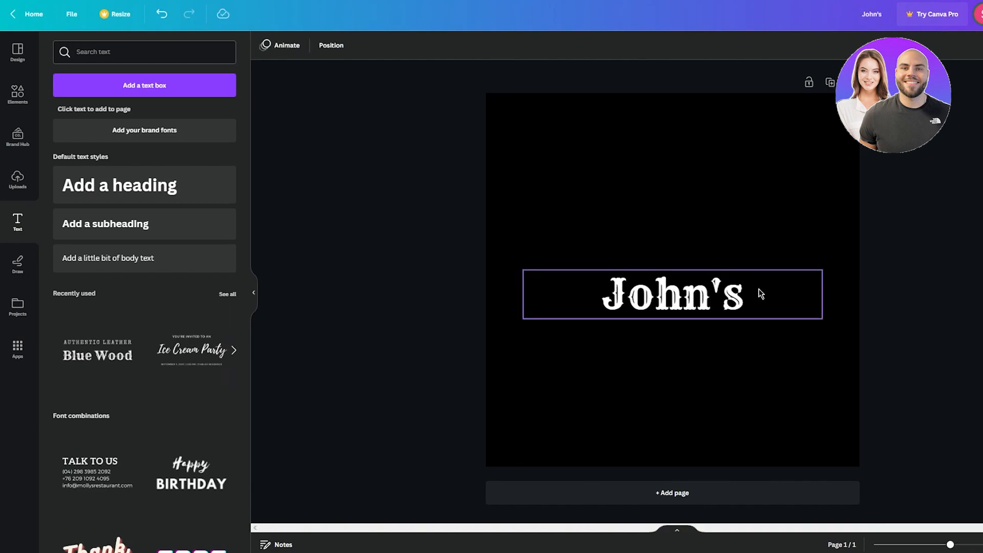
{"action": "left_click", "coordinate": [761, 293]}
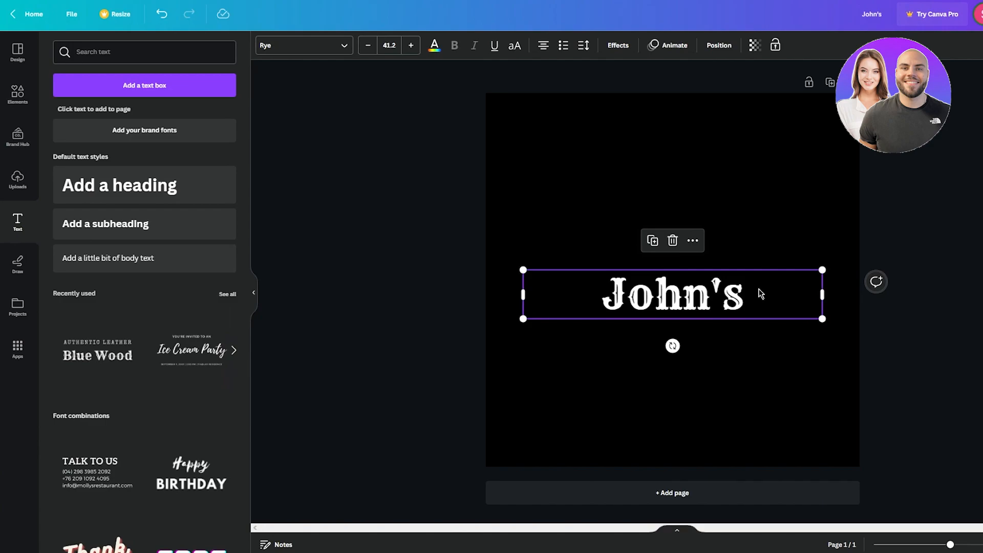
{"action": "key", "text": "ctrl+d"}
{"action": "left_click_drag", "start_coordinate": [720, 307], "coordinate": [728, 404]}
{"action": "double_click", "coordinate": [728, 400]}
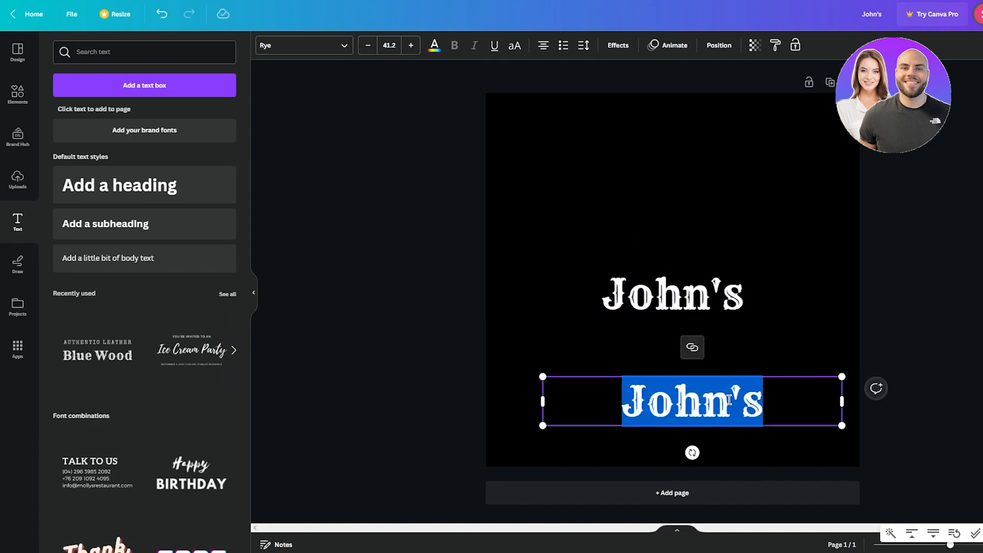
{"action": "type", "text": "Store"}
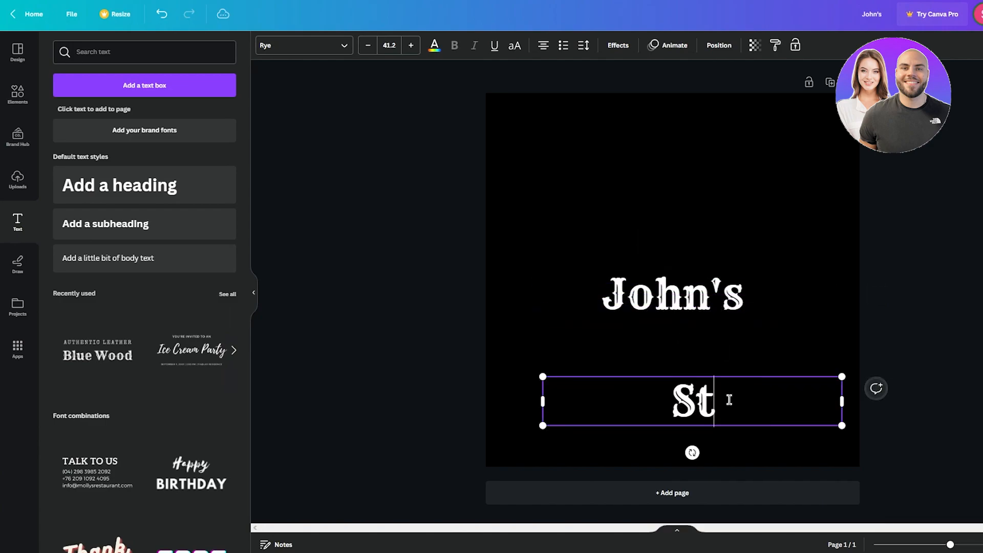
Step: Move "John's" to the upper edge of the page and center "Store" horizontally beneath it
{"action": "left_click", "coordinate": [676, 285]}
{"action": "left_click_drag", "start_coordinate": [675, 285], "coordinate": [678, 126]}
{"action": "left_click_drag", "start_coordinate": [721, 413], "coordinate": [701, 413]}
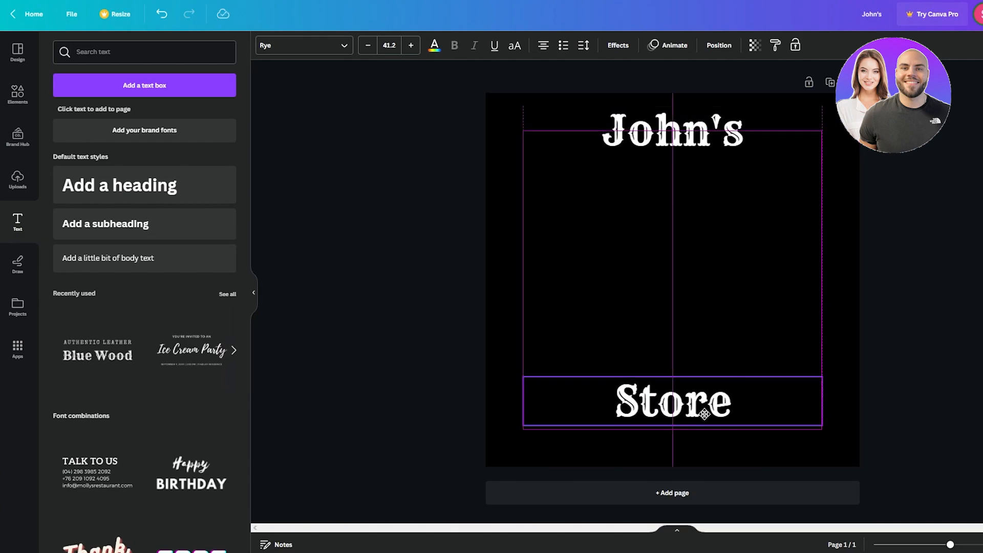
{"action": "left_click", "coordinate": [896, 379]}
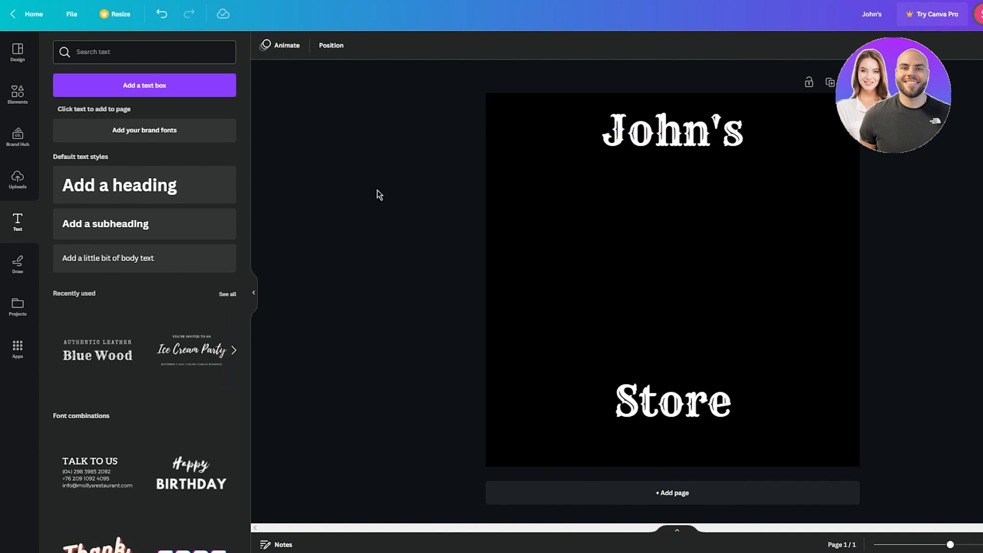
Step: Search the design elements for "clothes"
{"action": "left_click", "coordinate": [17, 93]}
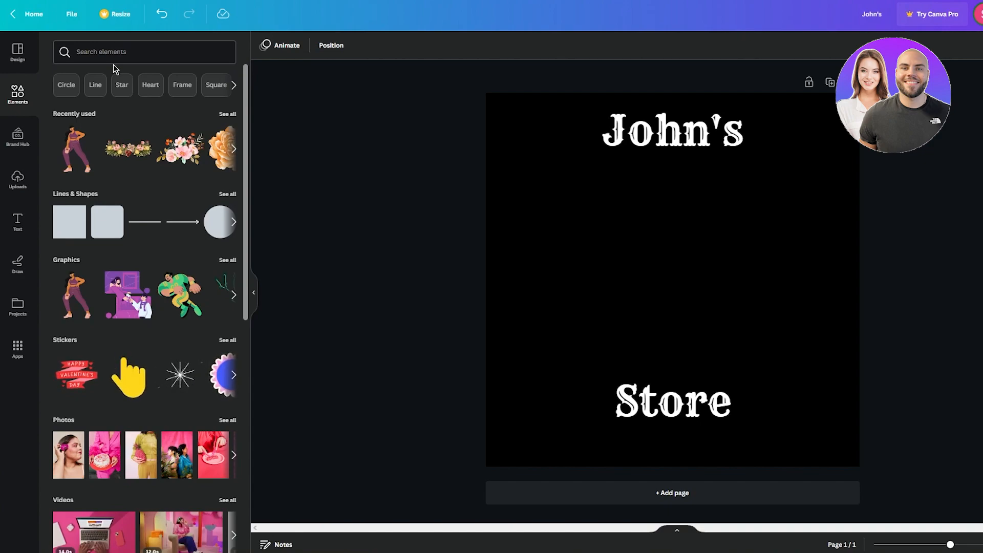
{"action": "left_click", "coordinate": [115, 55]}
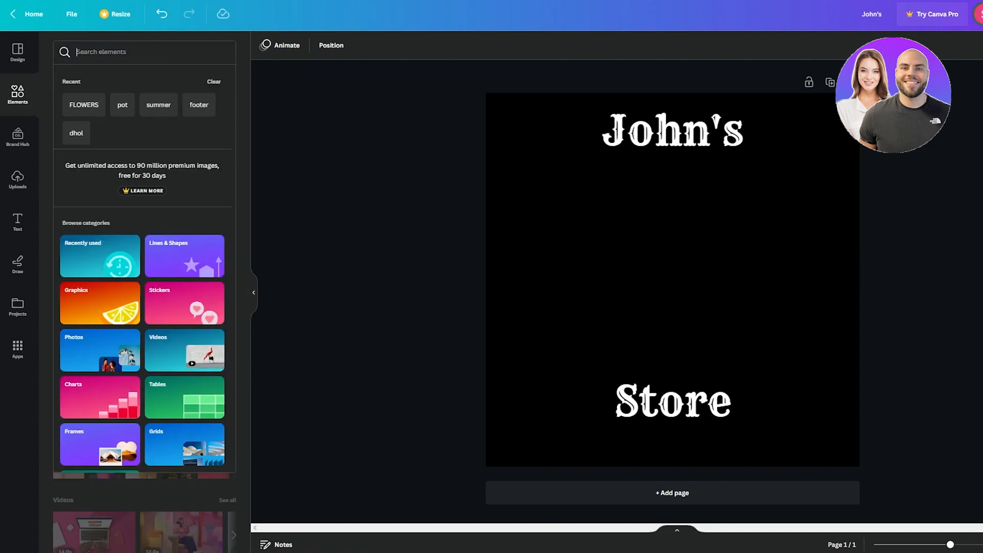
{"action": "type", "text": "cl"}
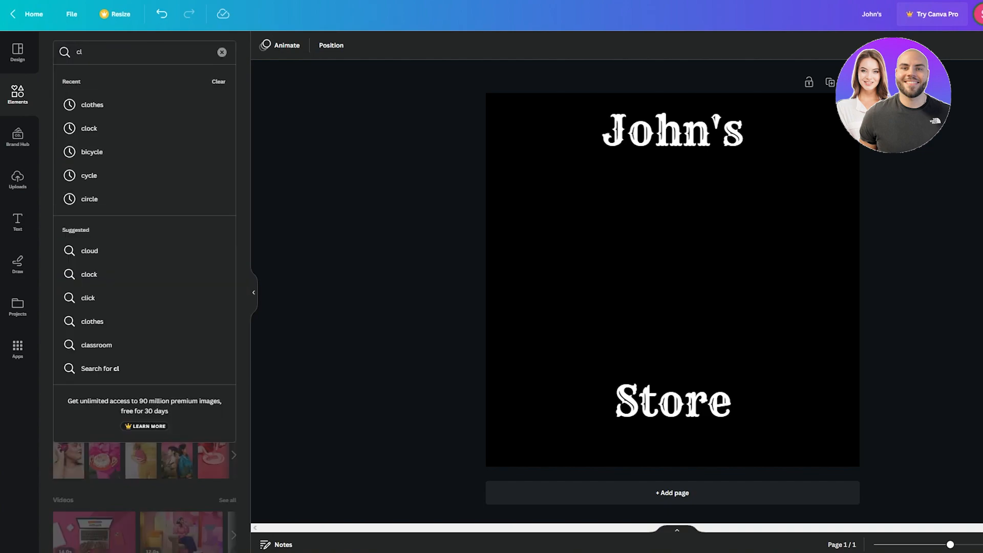
{"action": "type", "text": "othes"}
{"action": "key", "text": "Return"}
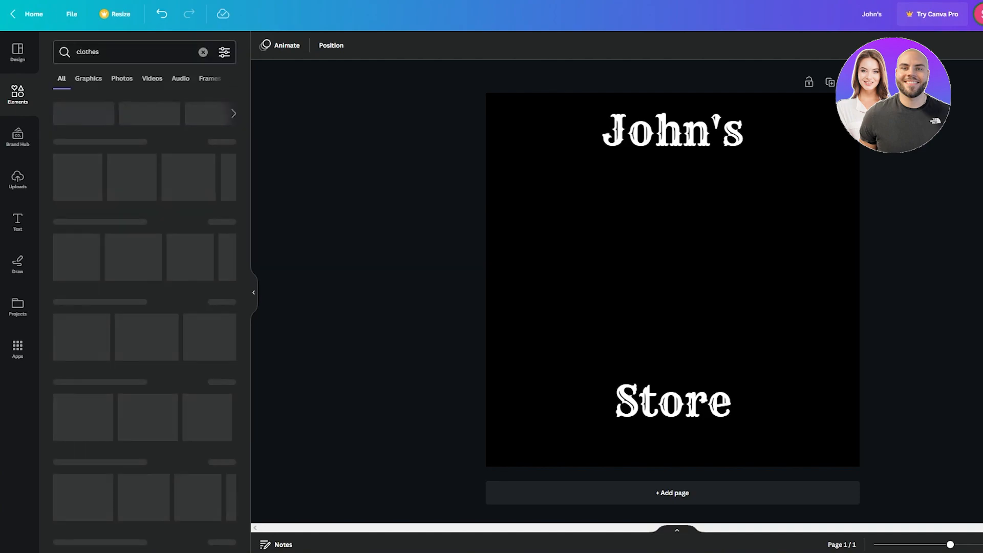
Step: Browse the clothes graphics, add the folded clothes stack, and resize and center it between "John's" and "Store"
{"action": "left_click", "coordinate": [234, 179]}
{"action": "left_click", "coordinate": [235, 179]}
{"action": "left_click", "coordinate": [235, 179]}
{"action": "left_click", "coordinate": [235, 180]}
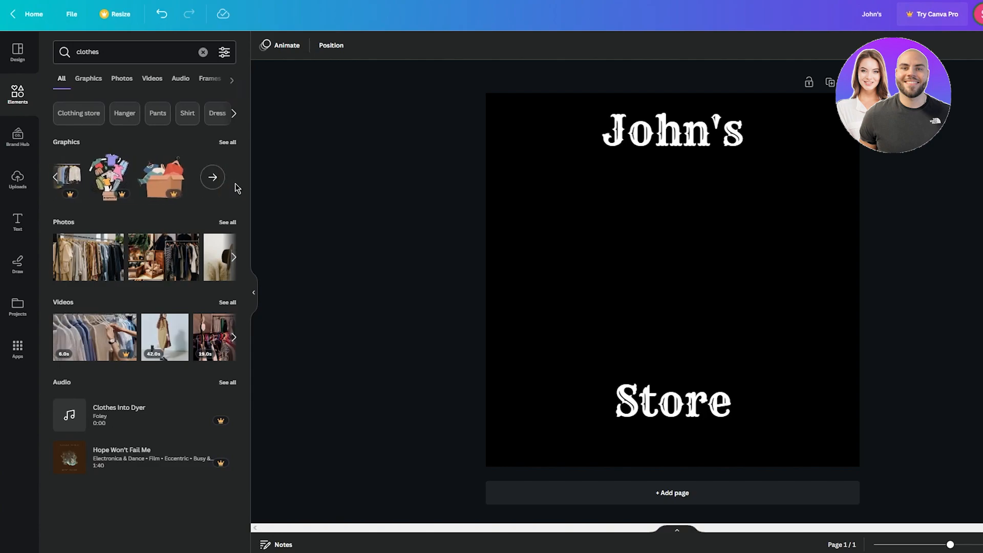
{"action": "left_click", "coordinate": [54, 178]}
{"action": "left_click", "coordinate": [55, 178]}
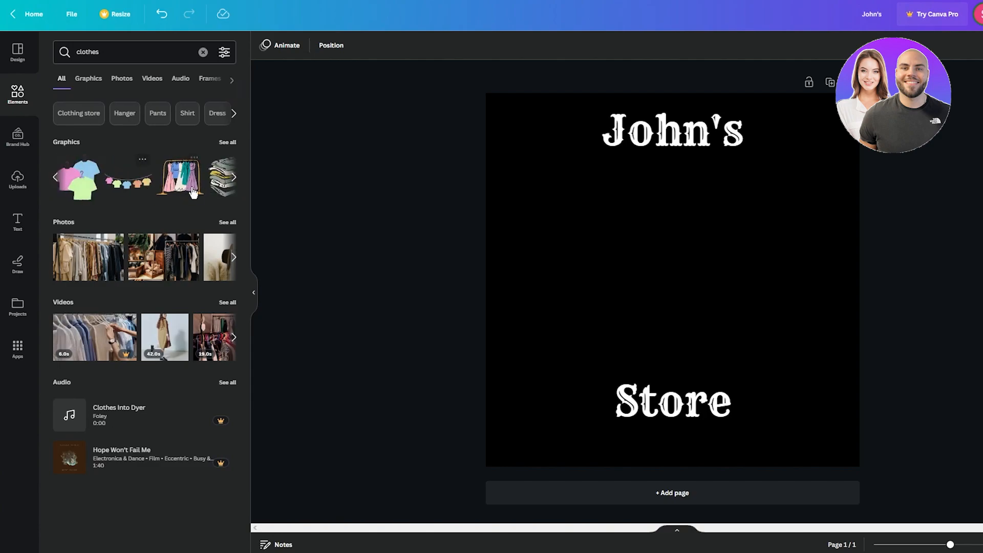
{"action": "left_click", "coordinate": [222, 190]}
{"action": "left_click_drag", "start_coordinate": [747, 216], "coordinate": [784, 189]}
{"action": "left_click_drag", "start_coordinate": [718, 260], "coordinate": [701, 273]}
Step: Move "John's" down to just above the clothes stack and "Store" up to just below it
{"action": "left_click", "coordinate": [693, 162]}
{"action": "left_click_drag", "start_coordinate": [683, 147], "coordinate": [688, 192]}
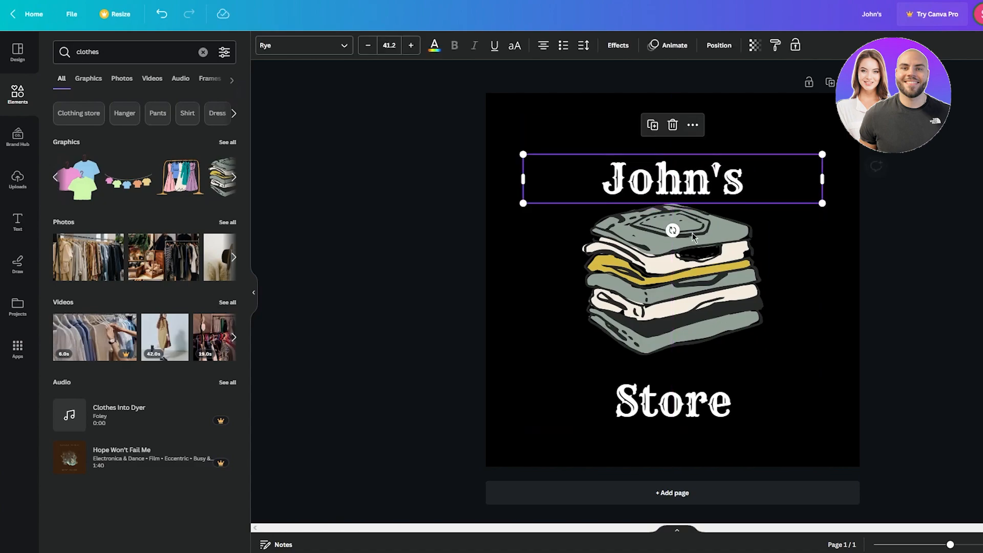
{"action": "left_click_drag", "start_coordinate": [688, 408], "coordinate": [709, 387]}
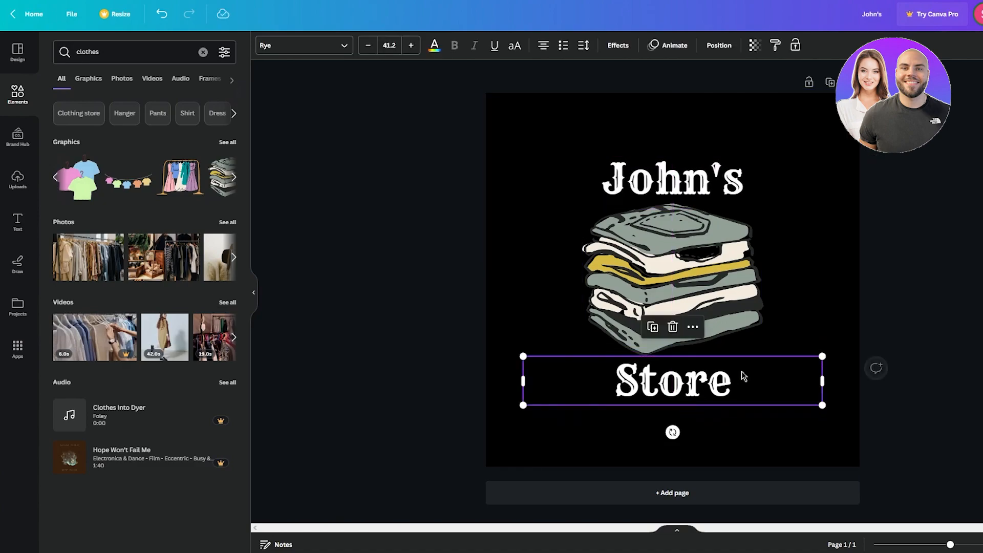
{"action": "left_click", "coordinate": [899, 244]}
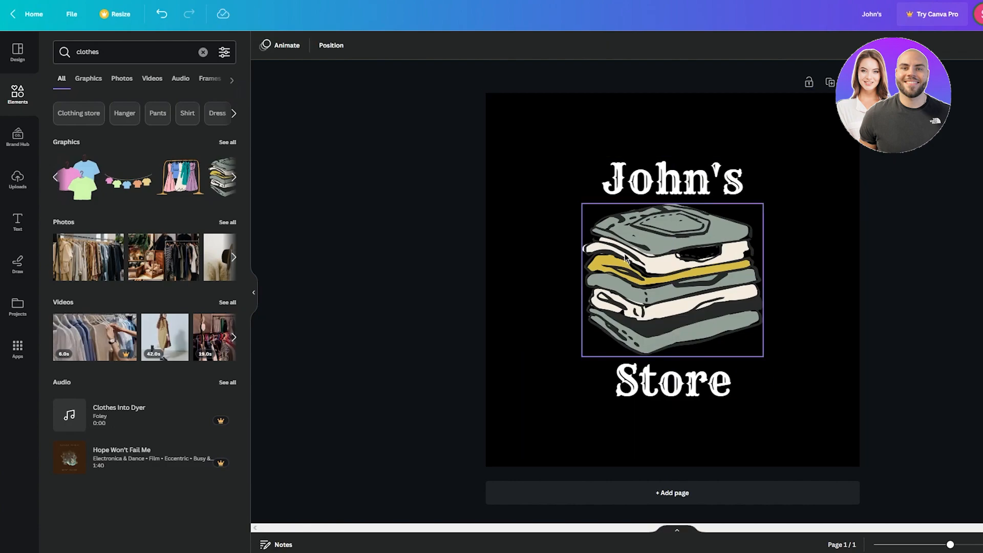
Step: Apply the Curve shape effect to the "John's" text and reduce the curve slightly below 100
{"action": "left_click", "coordinate": [654, 184]}
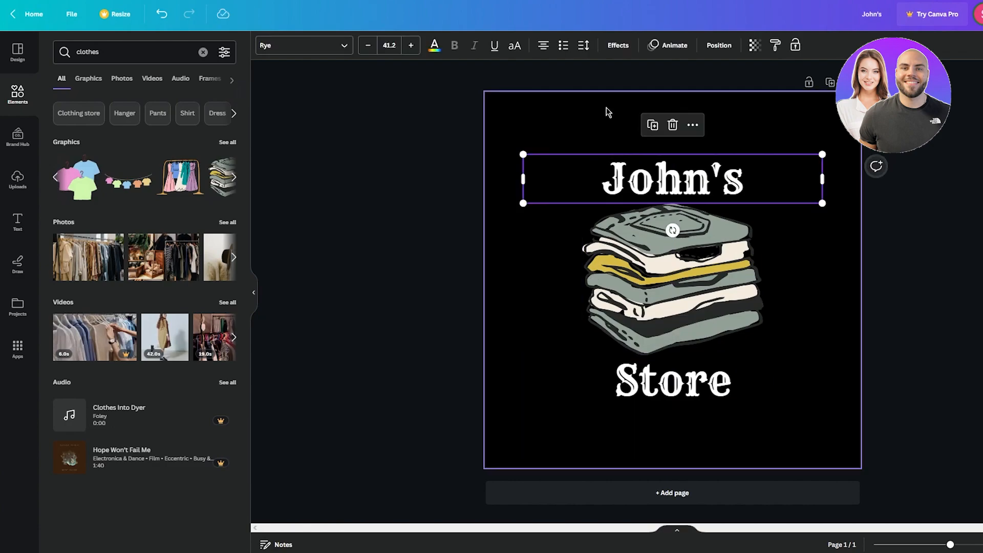
{"action": "left_click", "coordinate": [620, 52]}
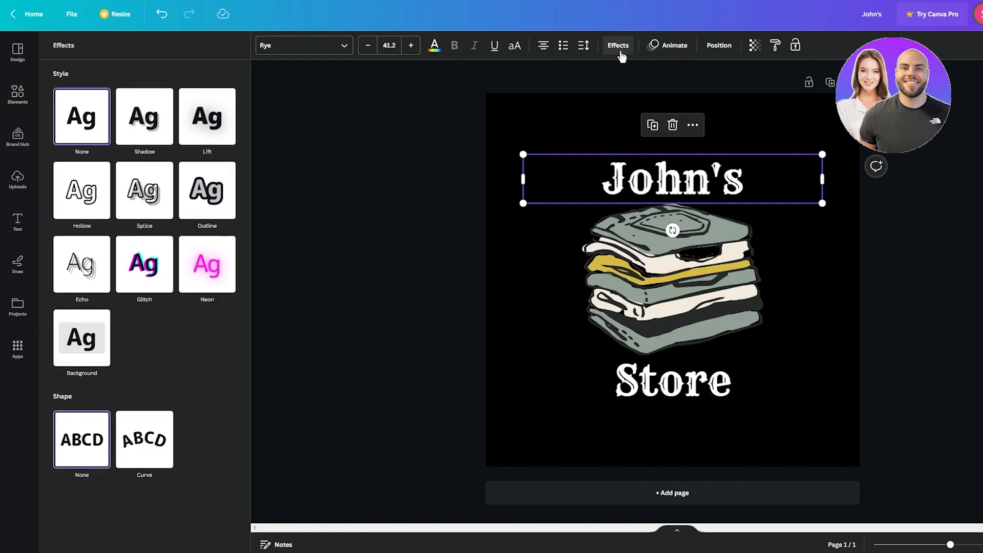
{"action": "left_click", "coordinate": [145, 452]}
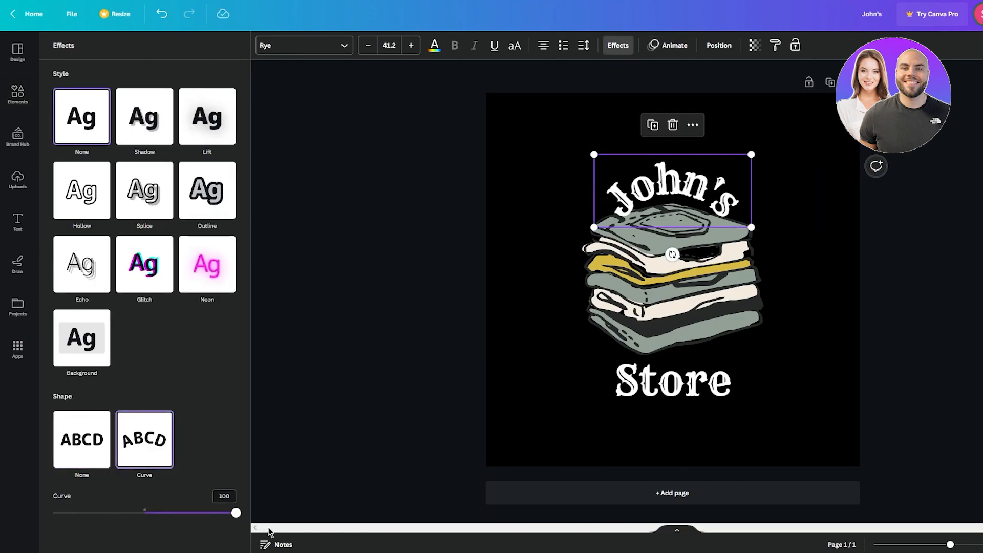
{"action": "left_click_drag", "start_coordinate": [233, 522], "coordinate": [219, 513]}
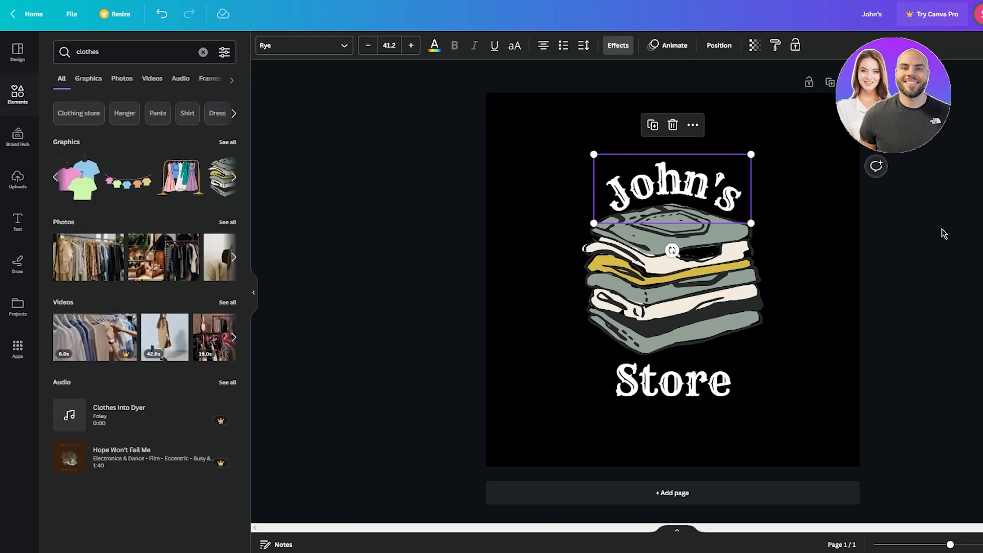
{"action": "left_click", "coordinate": [797, 212]}
Step: Apply the Curve shape effect to the "Store" text with a negative curve value so it bends opposite to "John's"
{"action": "left_click", "coordinate": [692, 188]}
{"action": "left_click", "coordinate": [625, 384]}
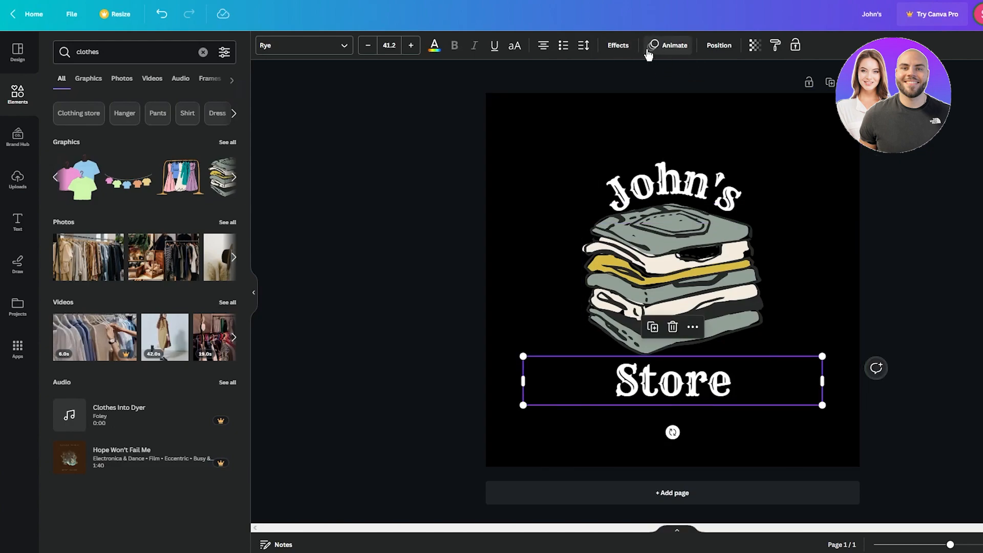
{"action": "left_click", "coordinate": [617, 45]}
{"action": "left_click", "coordinate": [146, 461]}
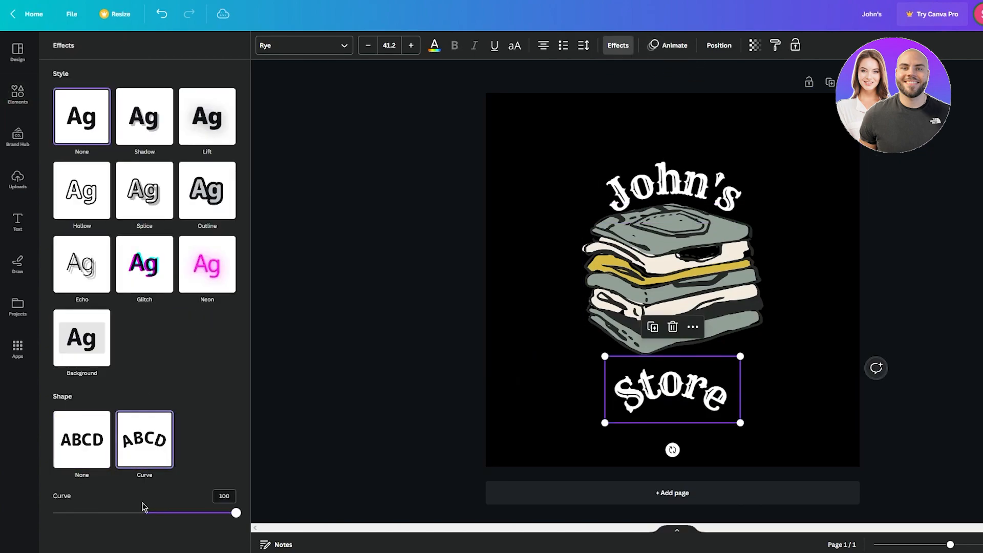
{"action": "left_click_drag", "start_coordinate": [235, 513], "coordinate": [99, 513]}
{"action": "left_click_drag", "start_coordinate": [686, 385], "coordinate": [690, 387]}
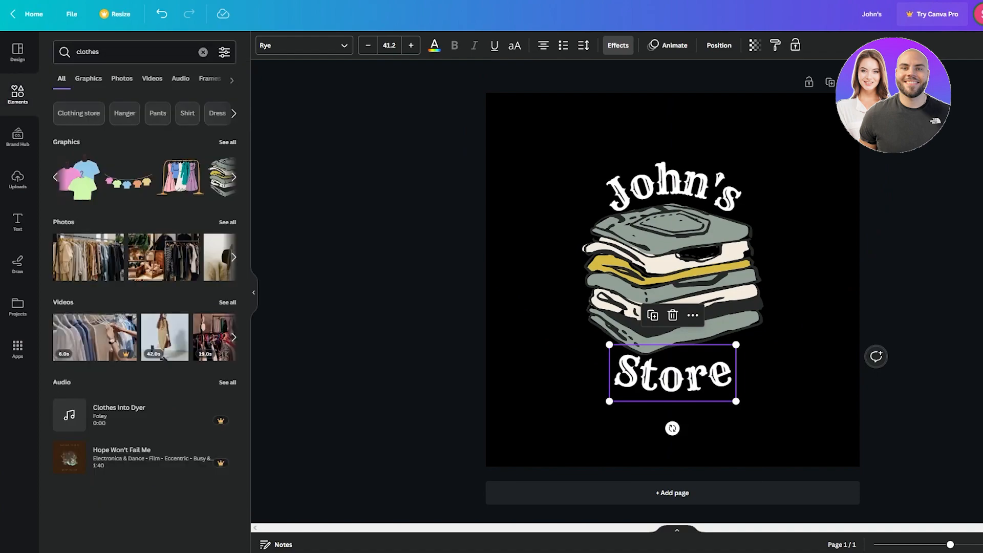
{"action": "left_click", "coordinate": [980, 377]}
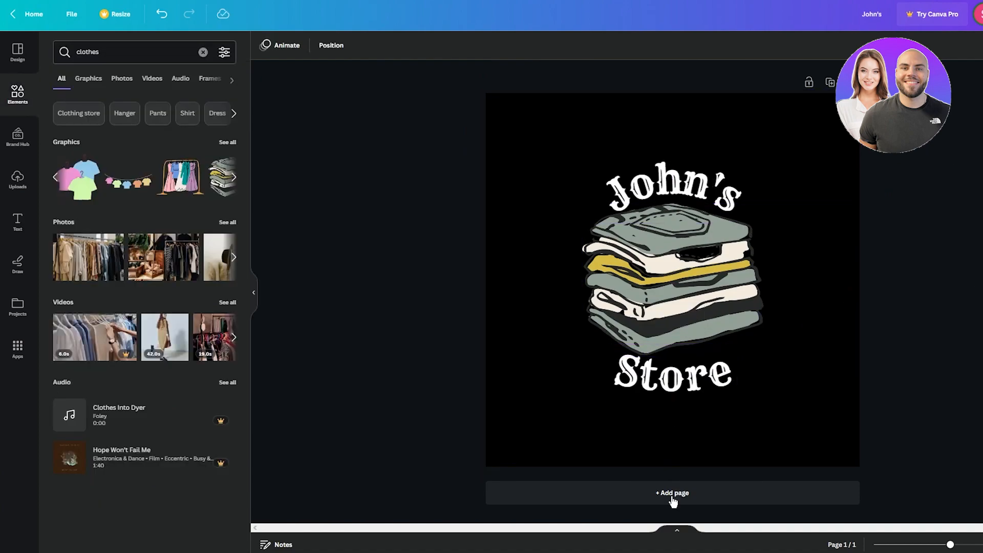
{"action": "left_click", "coordinate": [690, 293]}
{"action": "left_click", "coordinate": [929, 277]}
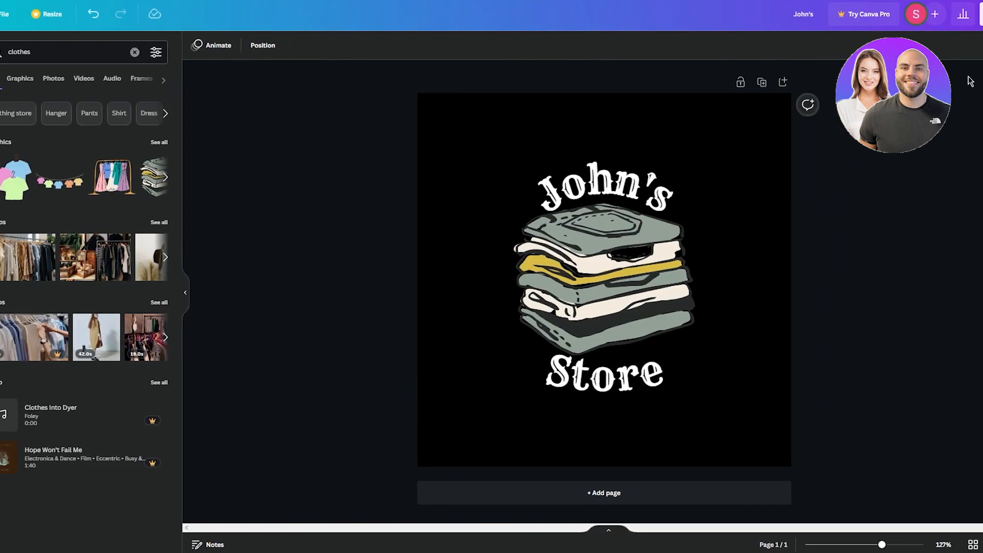
Step: Download the finished John's Store logo design as a PNG file
{"action": "left_click", "coordinate": [966, 20]}
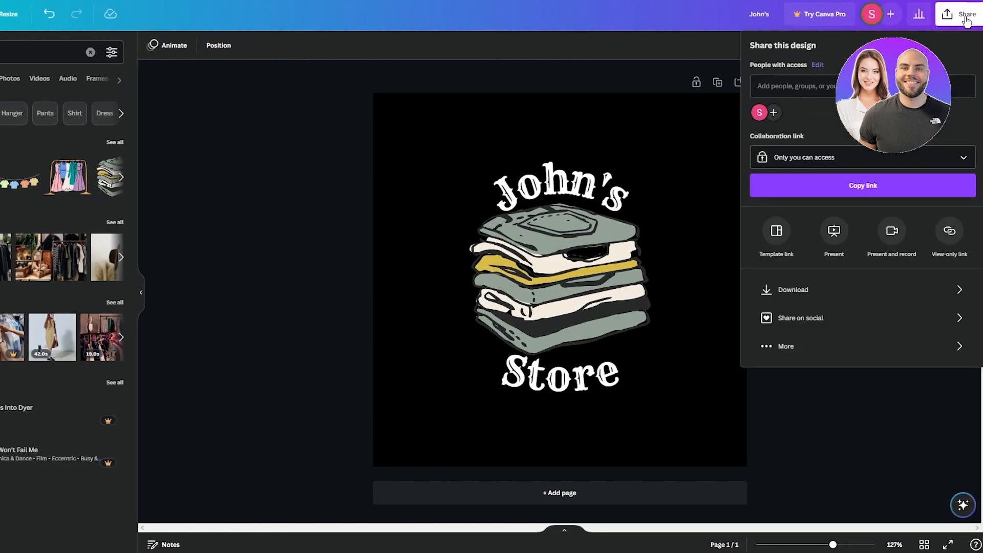
{"action": "left_click", "coordinate": [876, 290]}
{"action": "left_click", "coordinate": [891, 94]}
{"action": "left_click", "coordinate": [865, 156]}
{"action": "left_click", "coordinate": [860, 231]}
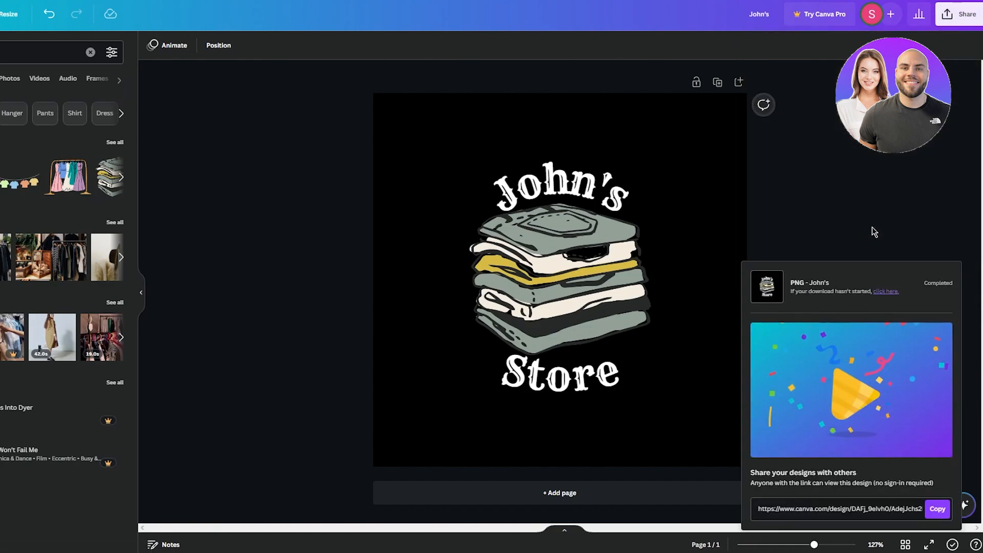
Step: Switch to the Shopify theme editor and upload the downloaded John's (6) PNG as the theme logo
{"action": "left_click", "coordinate": [821, 140]}
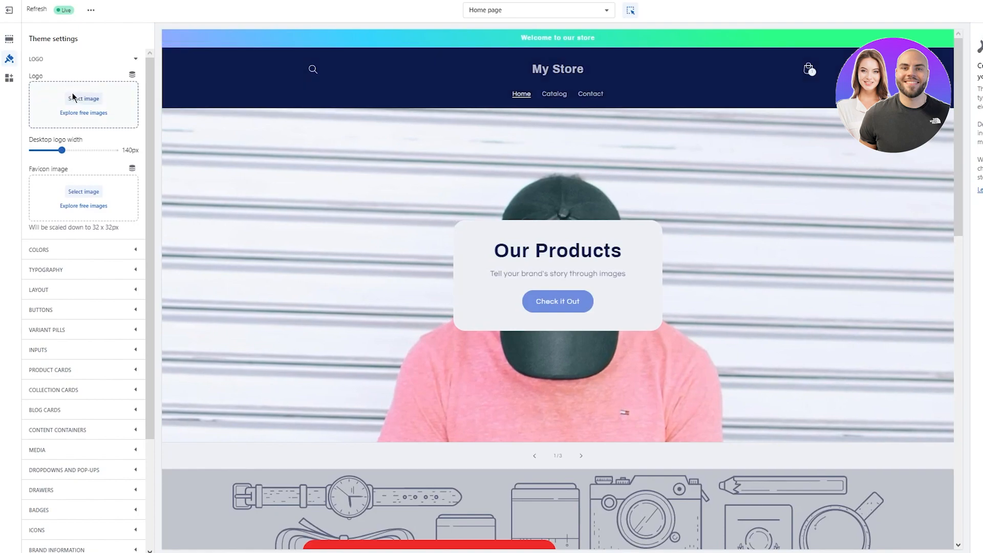
{"action": "left_click", "coordinate": [73, 98]}
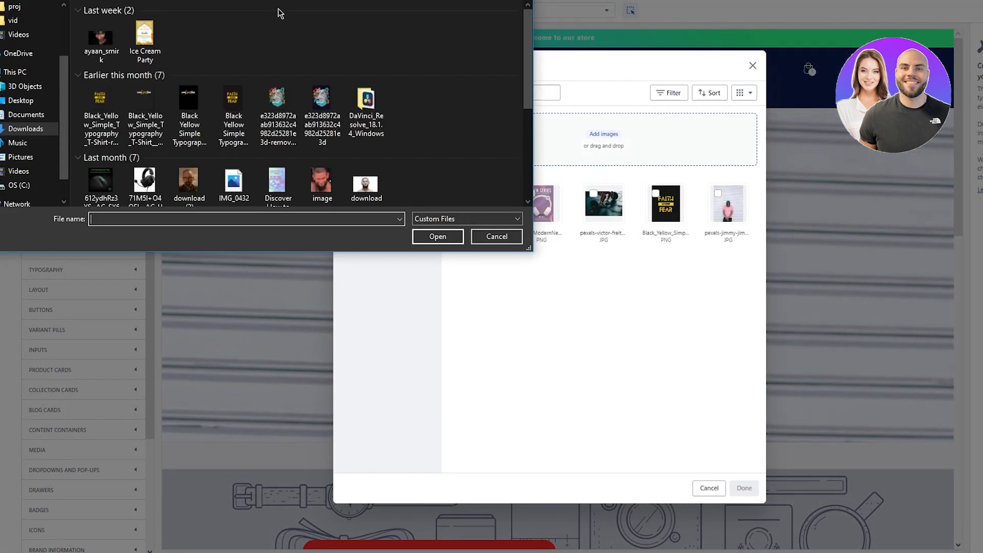
{"action": "double_click", "coordinate": [107, 50]}
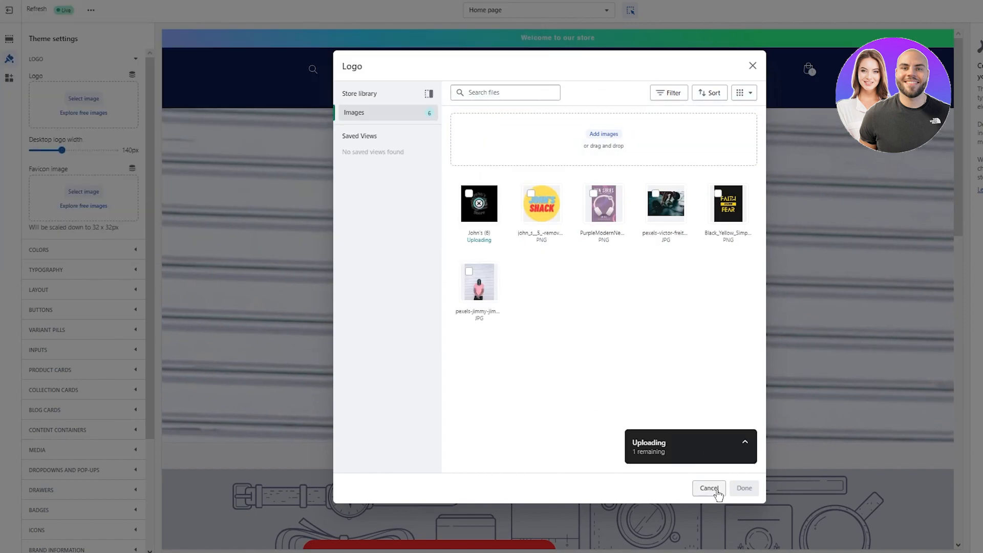
{"action": "left_click", "coordinate": [745, 488]}
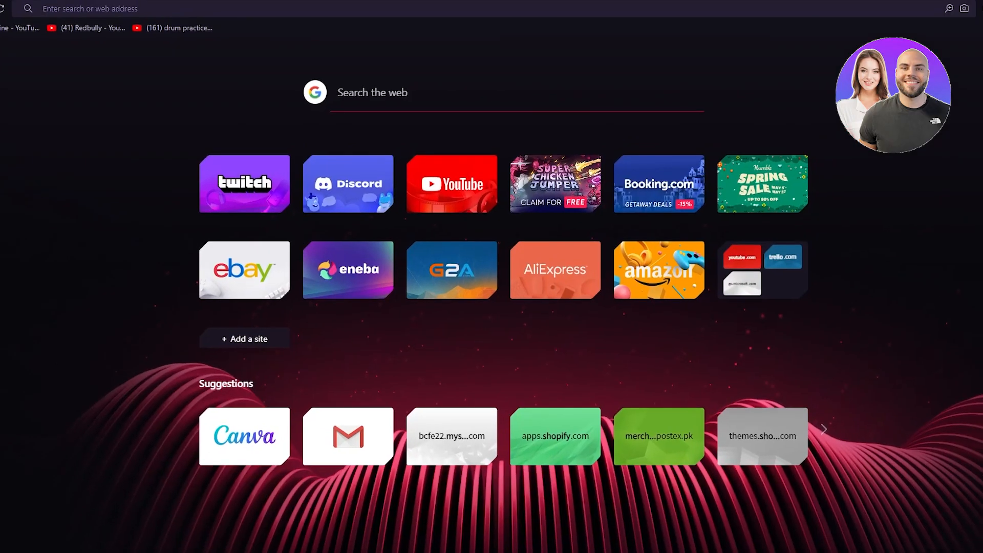
Step: Open remove.bg, upload the John's (6) logo image, and download the version with its background removed
{"action": "type", "text": "remove.bg"}
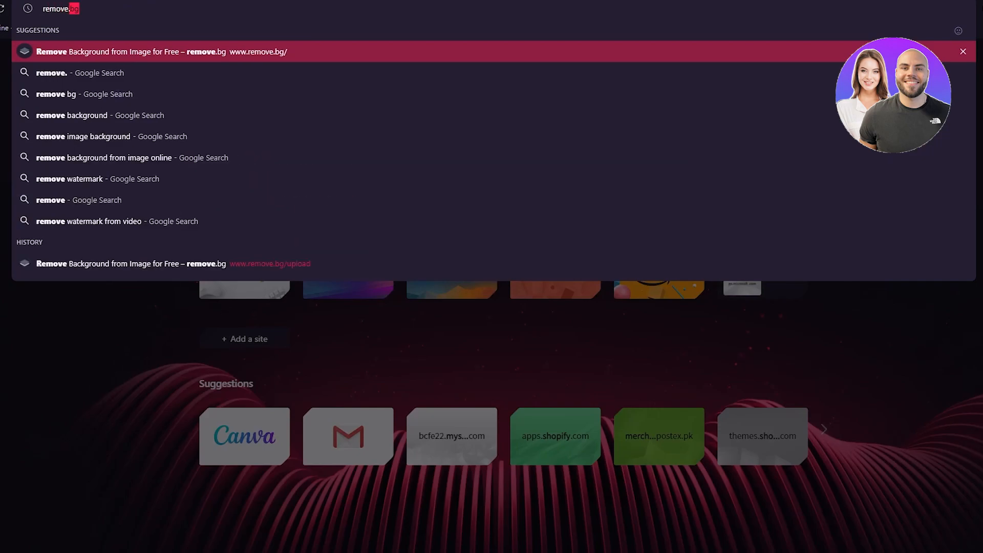
{"action": "key", "text": "Return"}
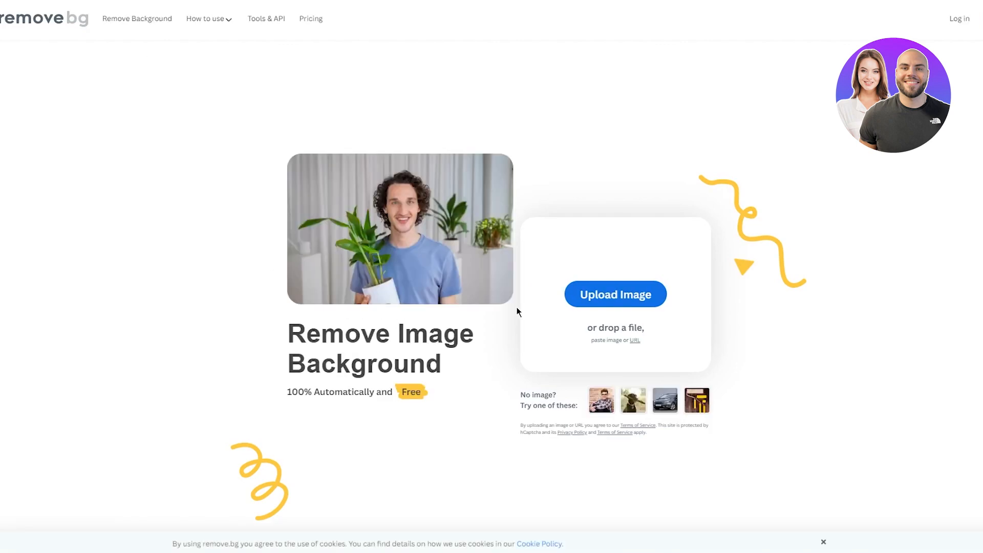
{"action": "left_click", "coordinate": [922, 1]}
{"action": "left_click_drag", "start_coordinate": [851, 46], "coordinate": [652, 291]}
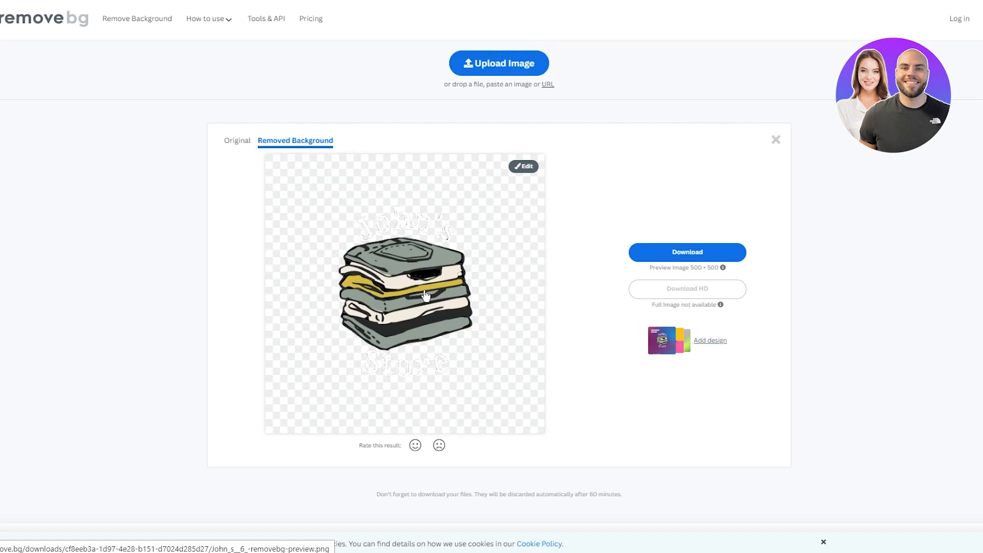
{"action": "left_click", "coordinate": [674, 252]}
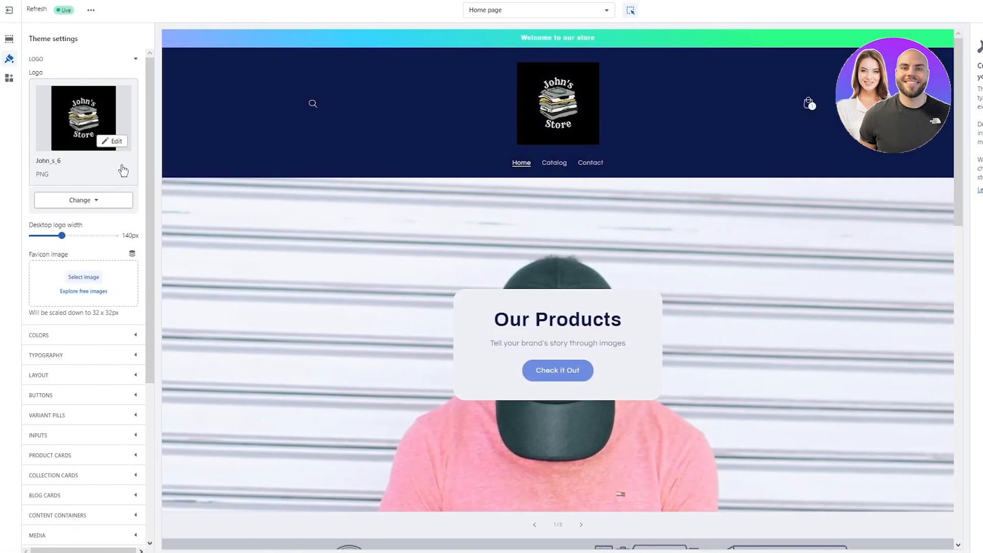
Step: Remove the black-background logo in the Shopify theme settings and upload the transparent John_s__6_-removebg-preview PNG in its place
{"action": "left_click", "coordinate": [113, 142]}
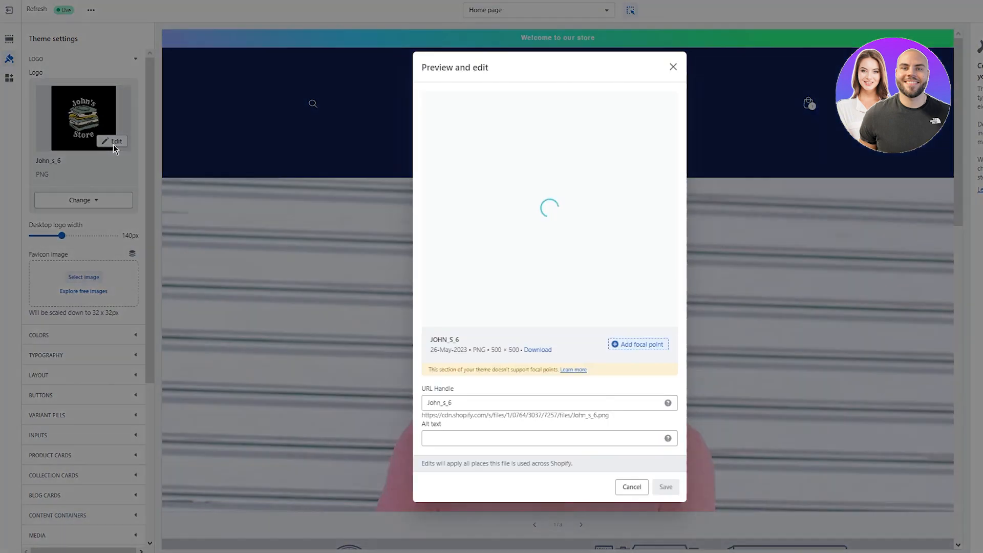
{"action": "left_click", "coordinate": [629, 484]}
{"action": "left_click", "coordinate": [86, 203]}
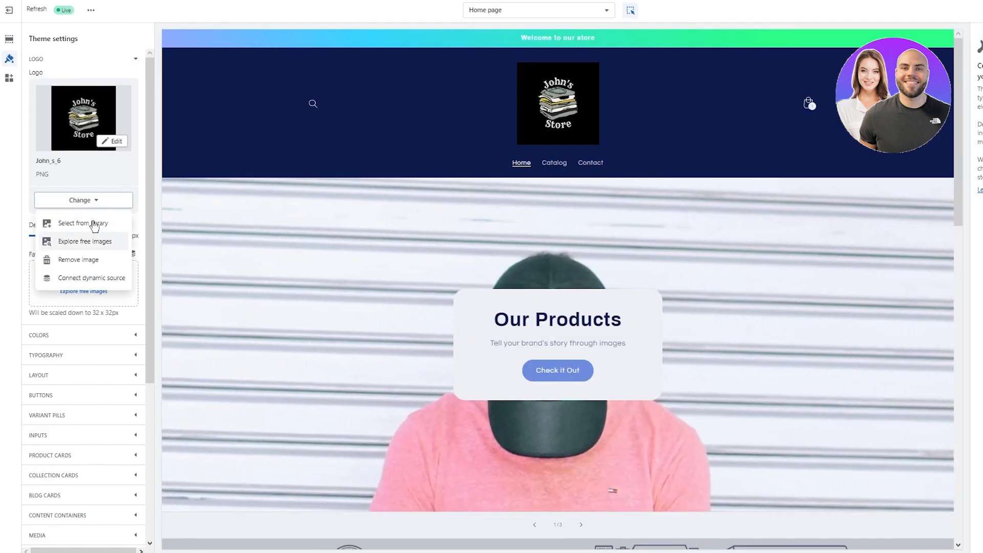
{"action": "left_click", "coordinate": [82, 260]}
{"action": "left_click", "coordinate": [83, 99]}
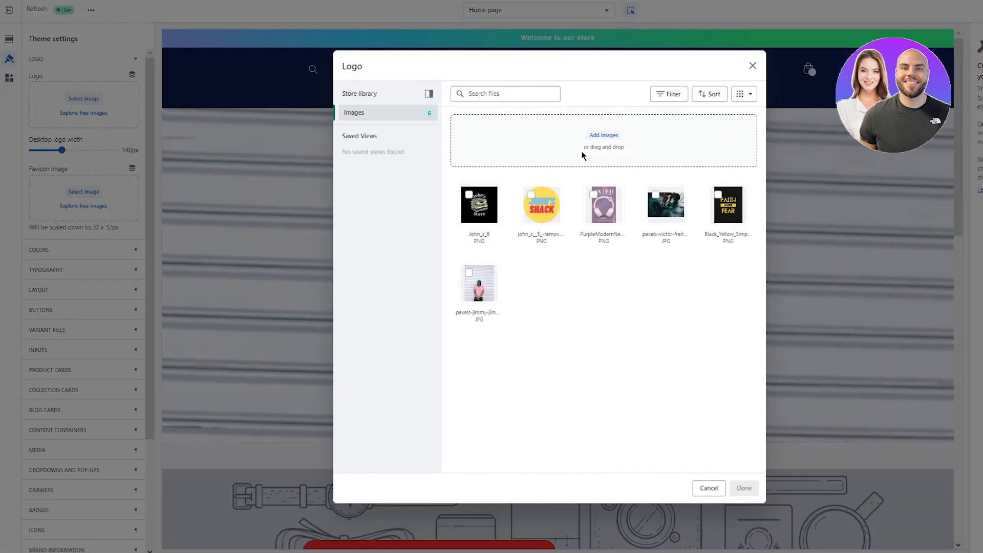
{"action": "left_click", "coordinate": [582, 155]}
{"action": "double_click", "coordinate": [101, 37]}
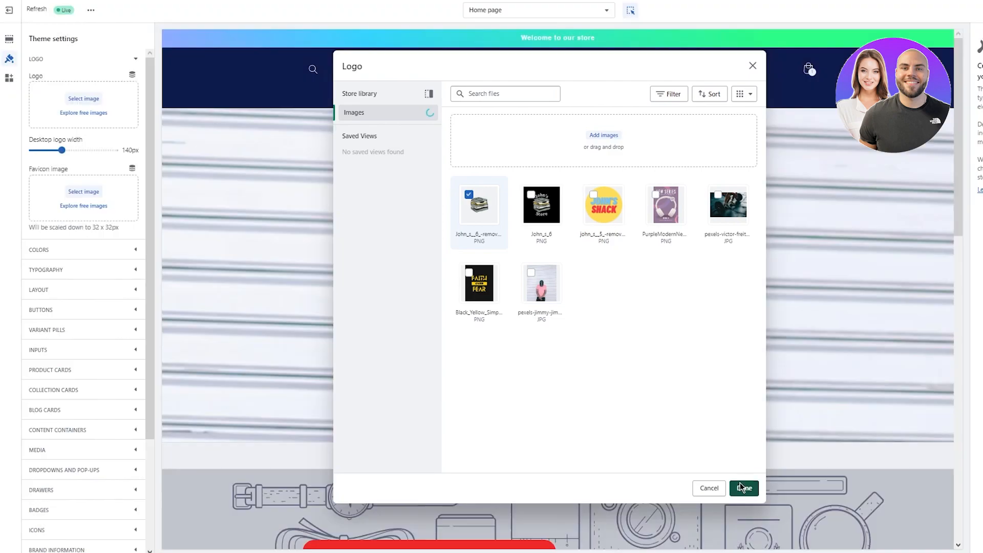
{"action": "left_click", "coordinate": [739, 484]}
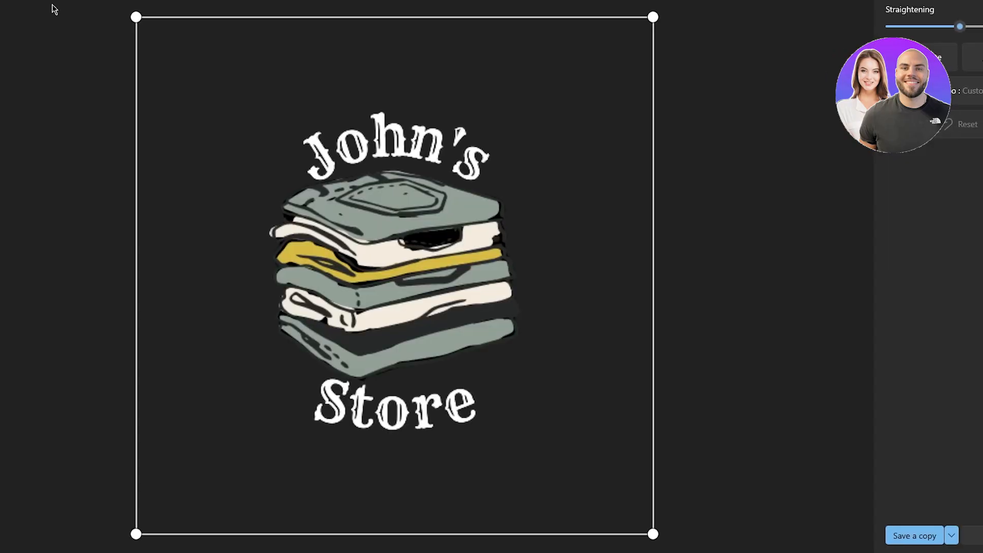
Step: Crop the transparent logo image tightly around the lettering and clothes stack, and save a copy as John_s__6_-removebg-previewjklj
{"action": "left_click_drag", "start_coordinate": [86, 18], "coordinate": [206, 119]}
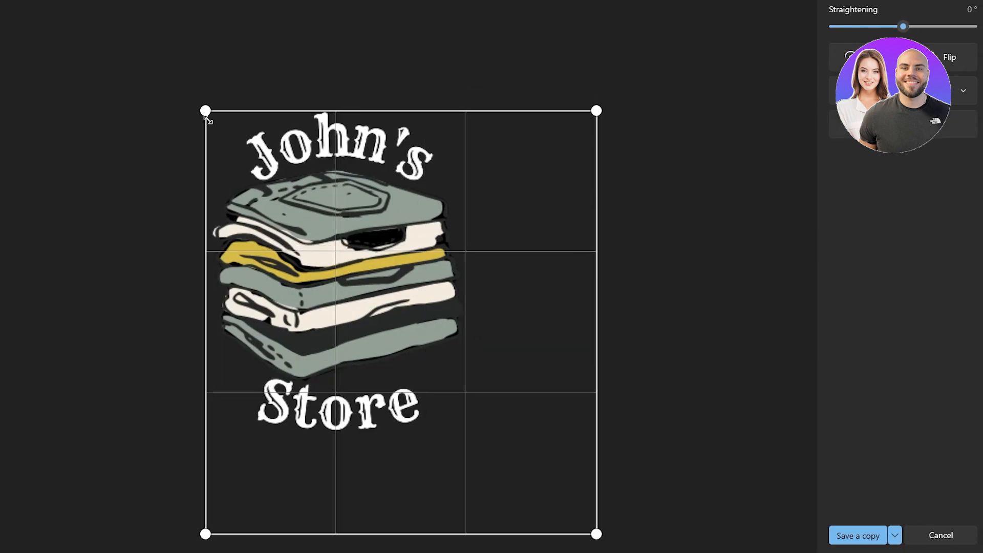
{"action": "mouse_move", "coordinate": [206, 118]}
{"action": "left_mouse_down"}
{"action": "mouse_move", "coordinate": [216, 115]}
{"action": "mouse_move", "coordinate": [207, 118]}
{"action": "left_mouse_up"}
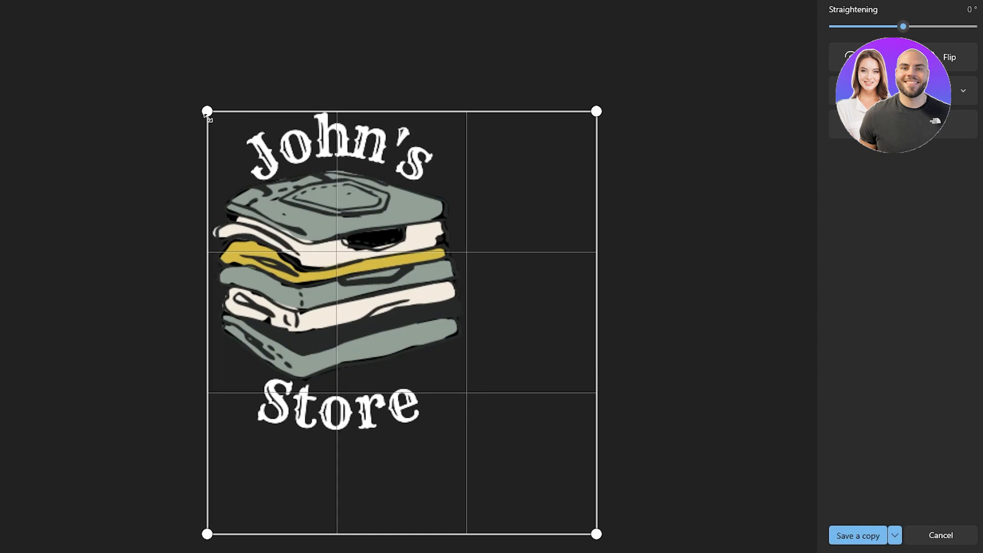
{"action": "left_click_drag", "start_coordinate": [581, 373], "coordinate": [420, 373]}
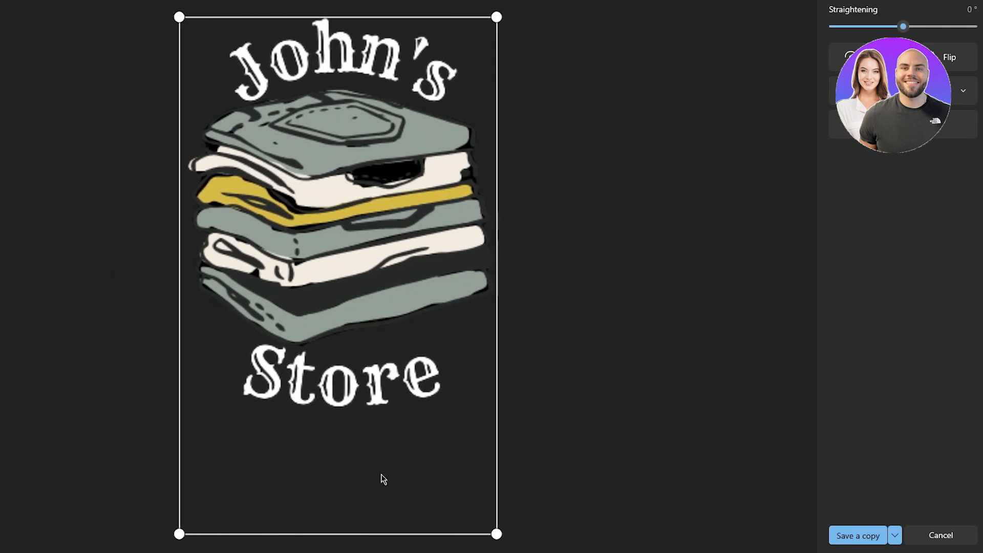
{"action": "left_click_drag", "start_coordinate": [368, 535], "coordinate": [380, 412]}
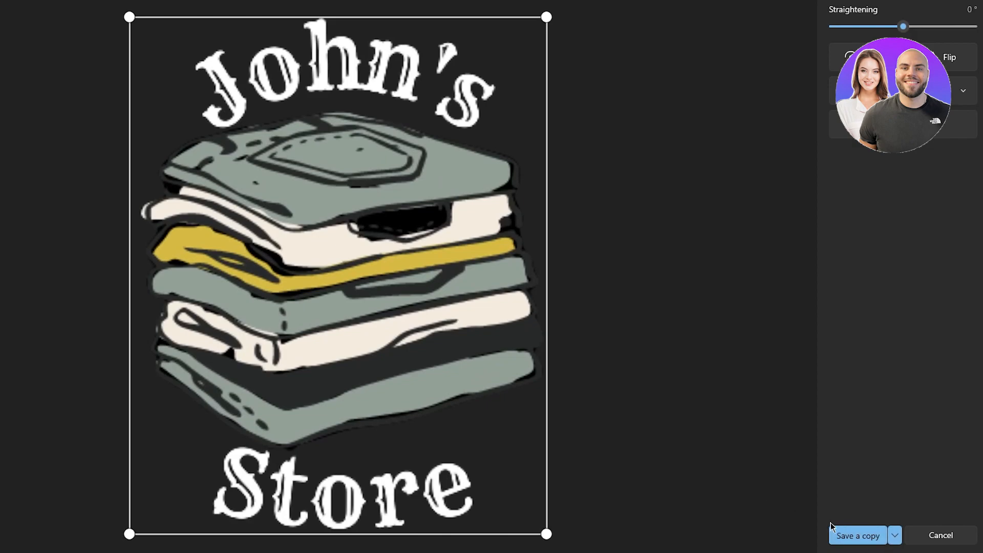
{"action": "left_click", "coordinate": [850, 536]}
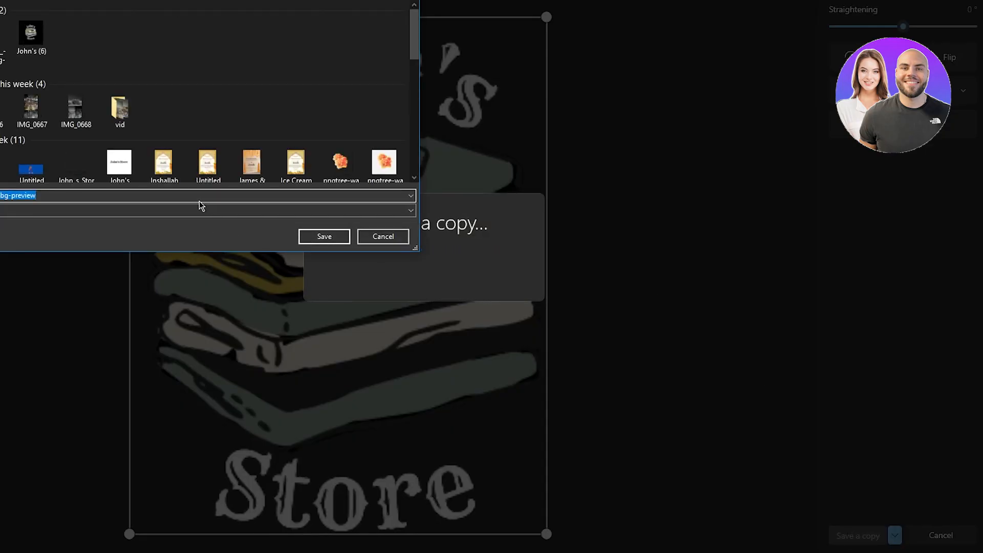
{"action": "left_click", "coordinate": [323, 240]}
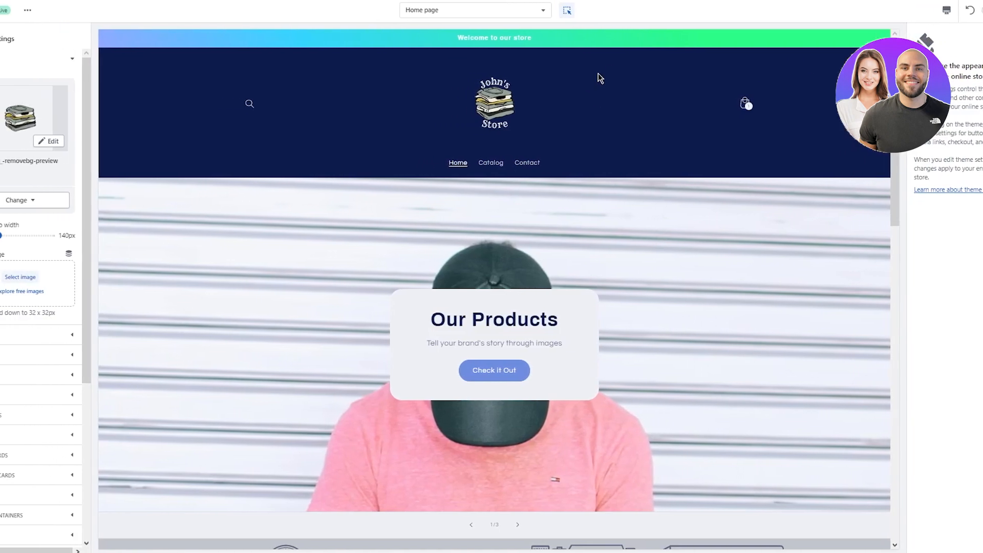
Step: Replace the Shopify theme logo with the cropped John_s__6_-removebg-previewjklj image and set the desktop logo width to 60px
{"action": "left_click", "coordinate": [86, 207]}
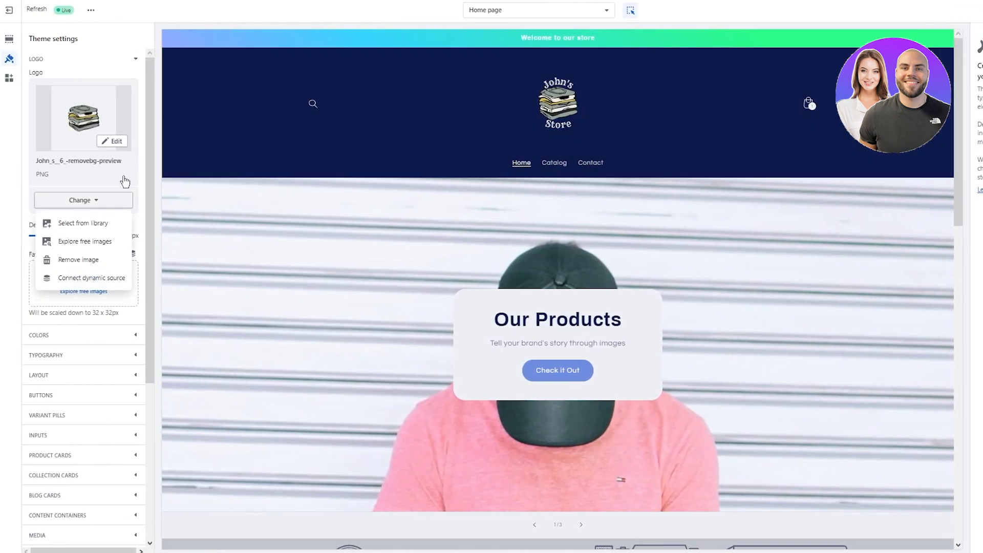
{"action": "left_click", "coordinate": [77, 256]}
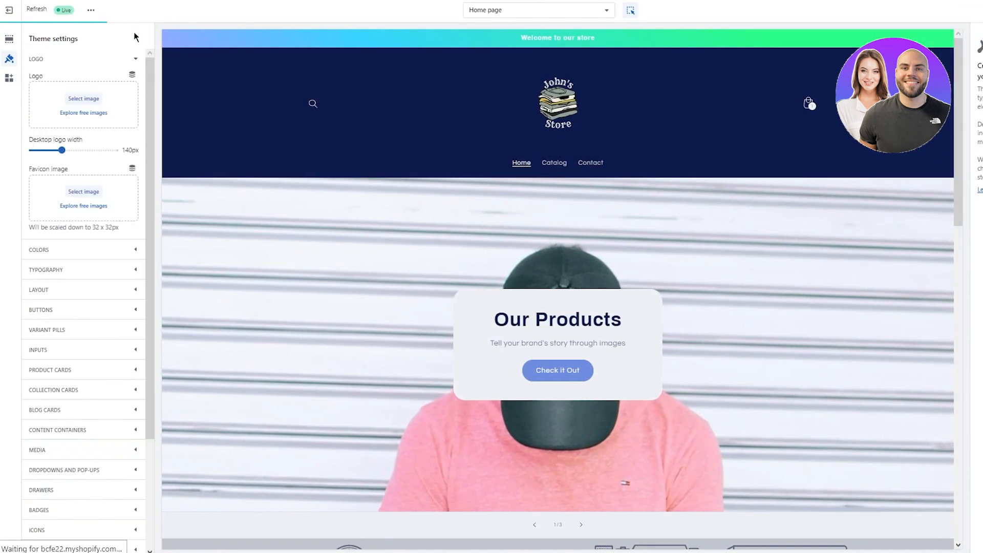
{"action": "left_click", "coordinate": [80, 100]}
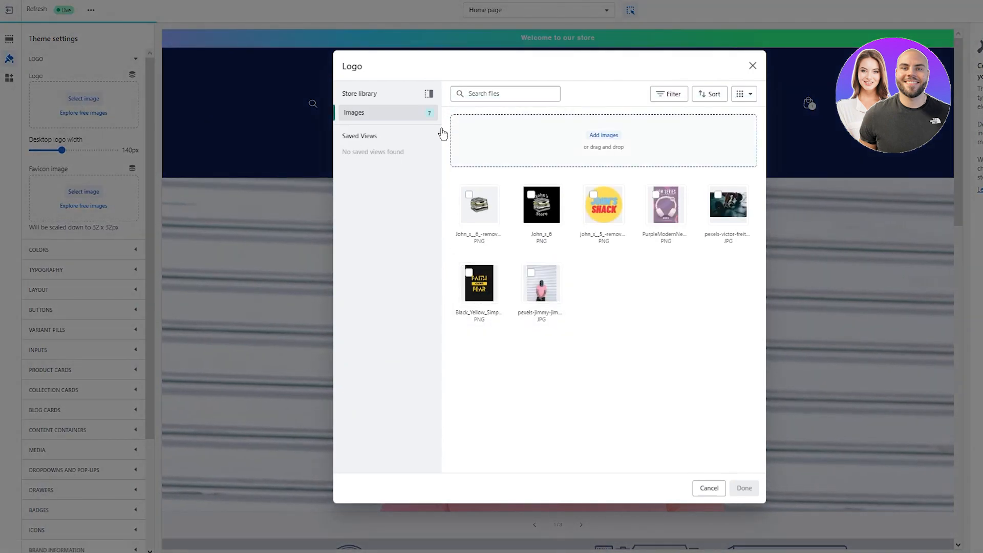
{"action": "left_click", "coordinate": [600, 161]}
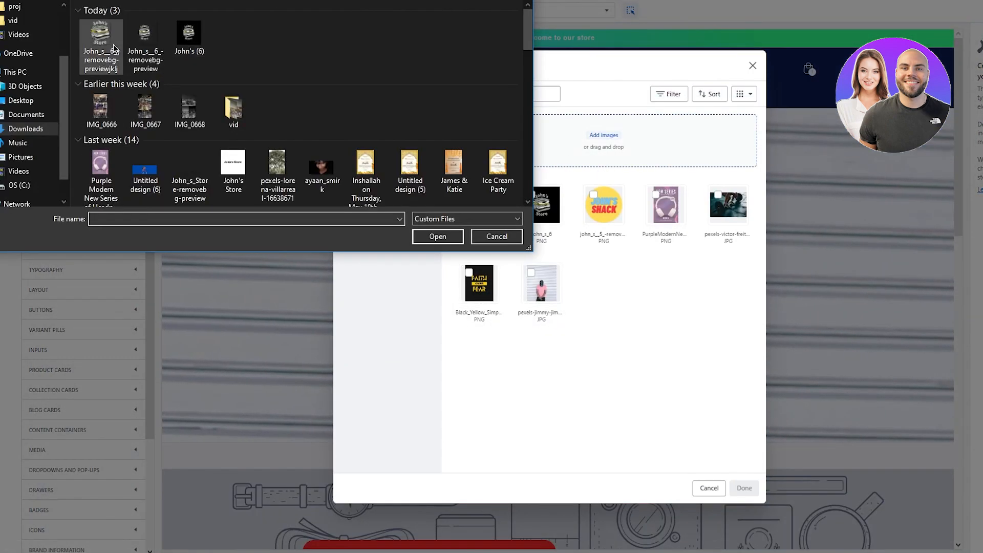
{"action": "double_click", "coordinate": [143, 44]}
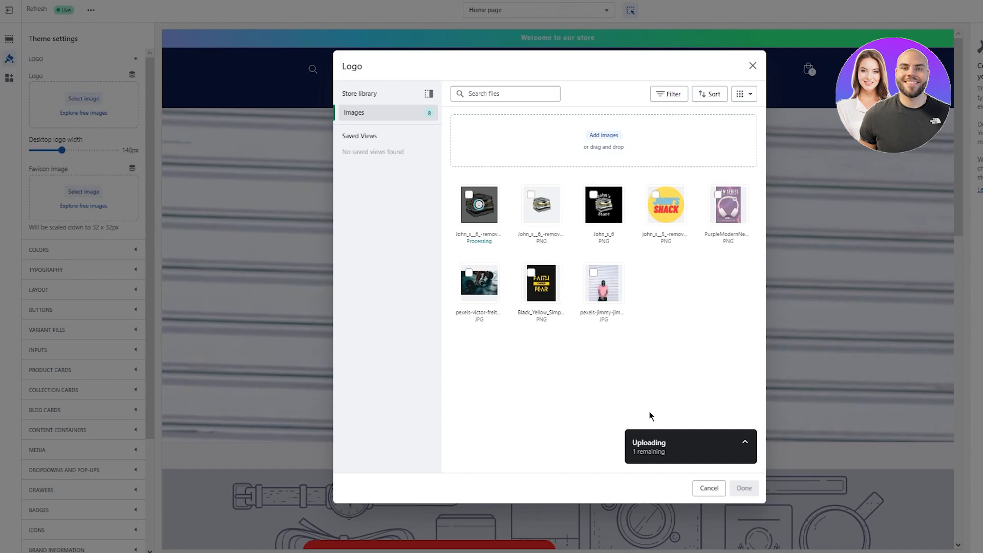
{"action": "left_click", "coordinate": [746, 488]}
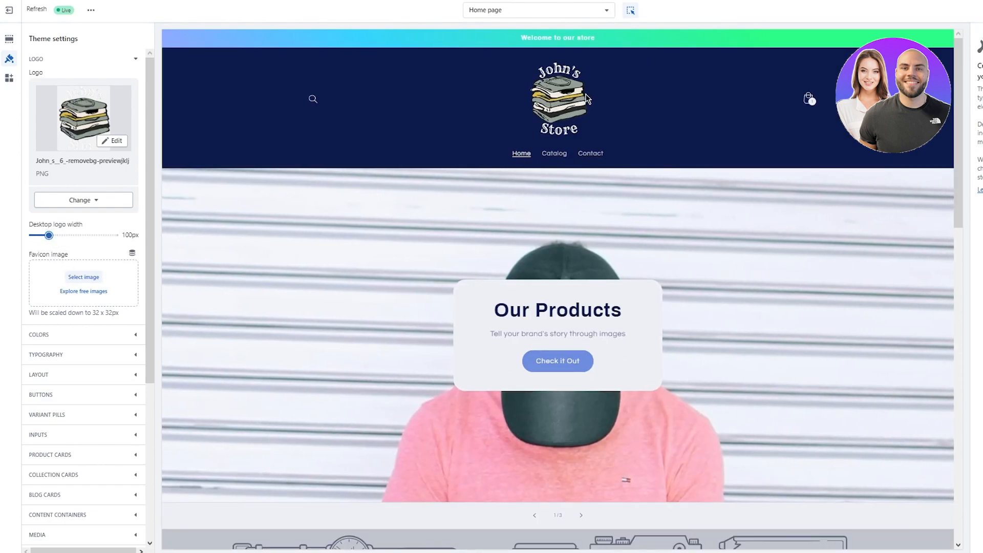
{"action": "left_click_drag", "start_coordinate": [49, 235], "coordinate": [36, 237]}
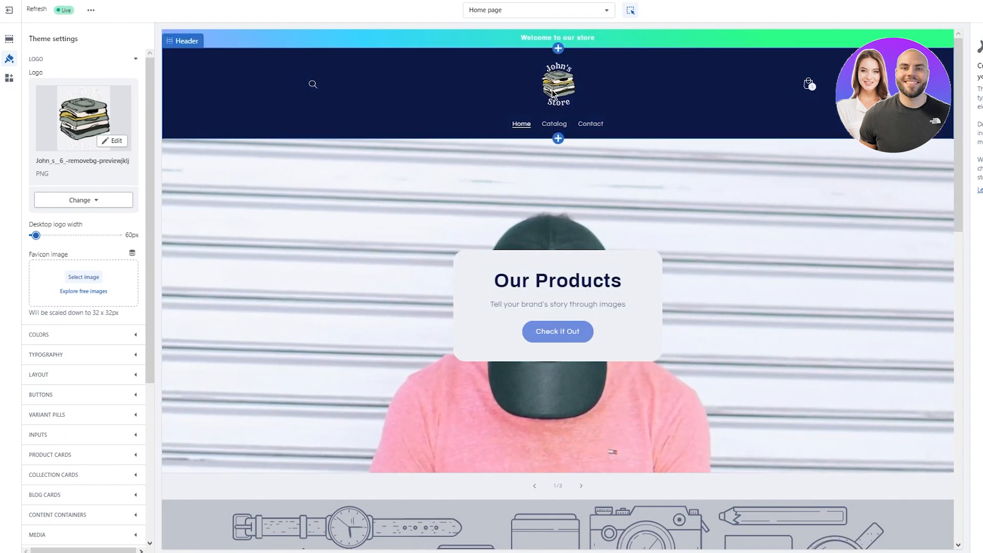
{"action": "left_click", "coordinate": [558, 92]}
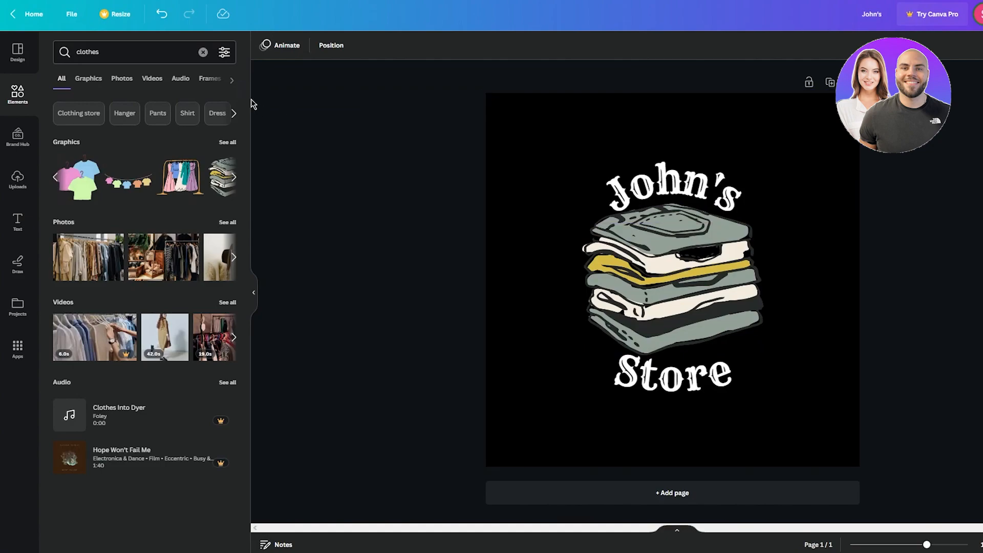
Step: Search Canva's templates for "favicon logo" and open the Beige and Black Simple Monoline Calligraphy Initials Logo template for customizing
{"action": "left_click", "coordinate": [32, 15]}
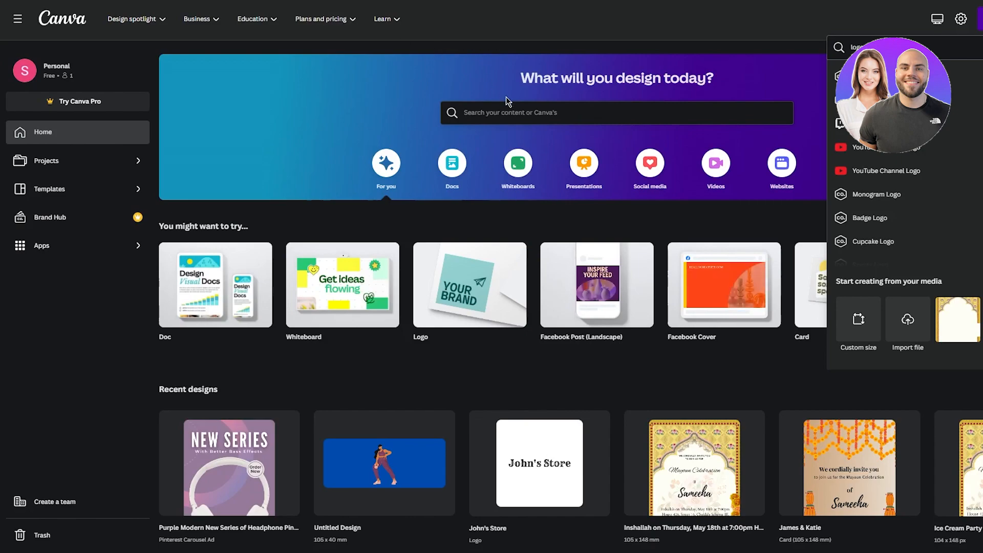
{"action": "left_click", "coordinate": [499, 112]}
{"action": "type", "text": "fa"}
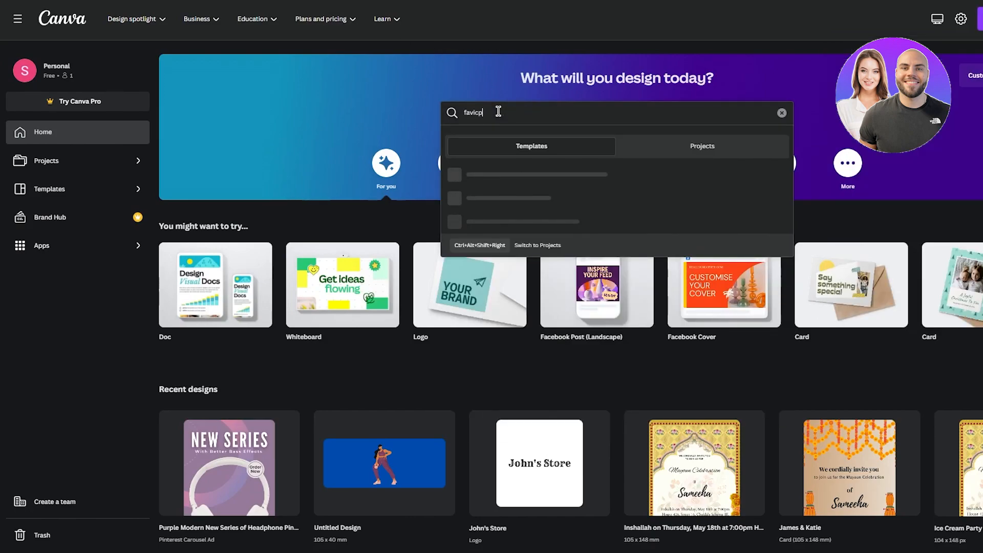
{"action": "type", "text": "vic"}
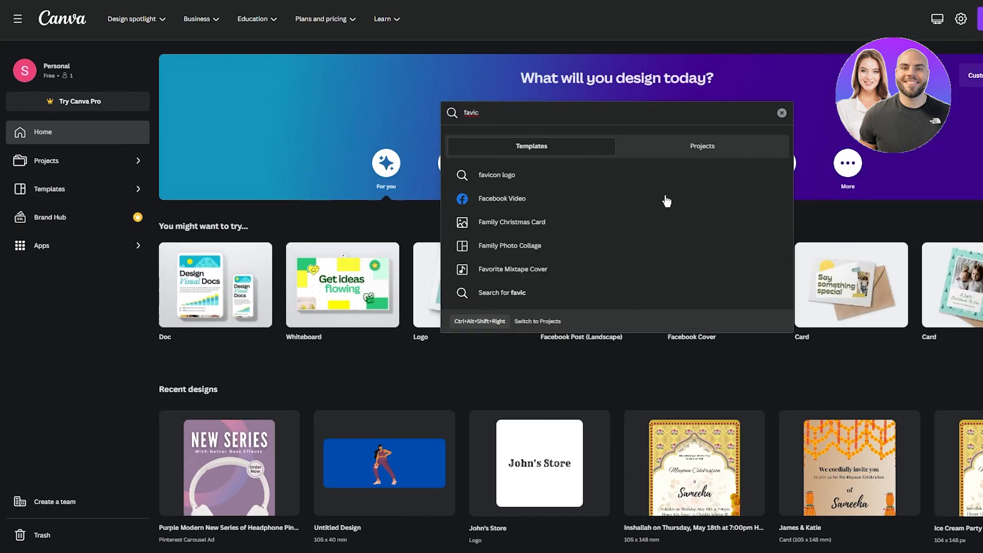
{"action": "left_click", "coordinate": [565, 177]}
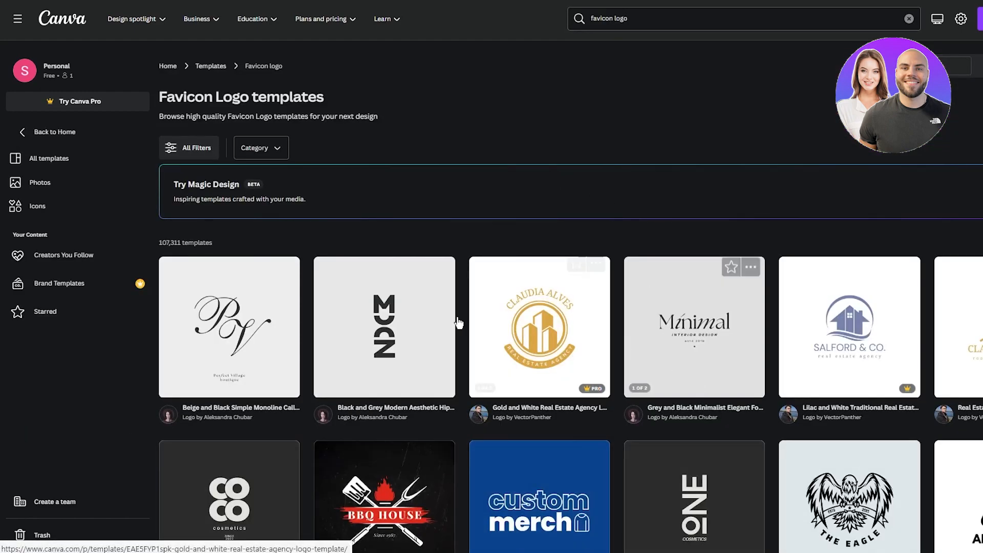
{"action": "left_click", "coordinate": [250, 357]}
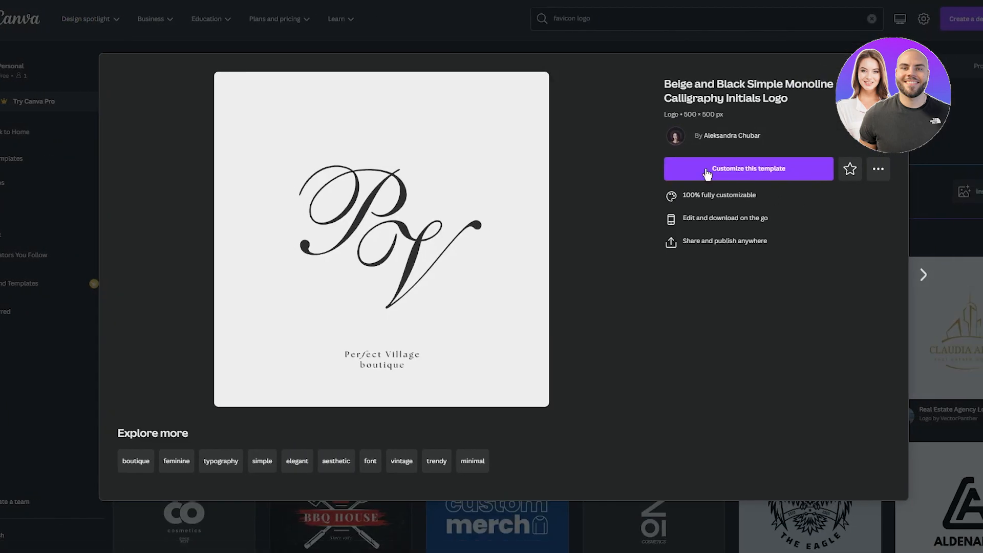
{"action": "left_click", "coordinate": [706, 172]}
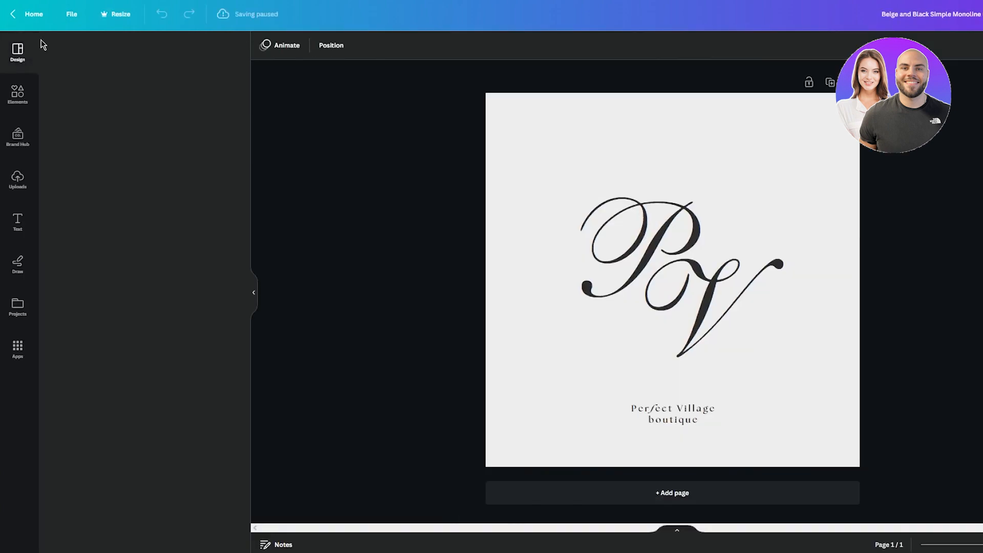
Step: Delete the PV initials and the "Perfect Village boutique" text from the template page
{"action": "left_click", "coordinate": [16, 114]}
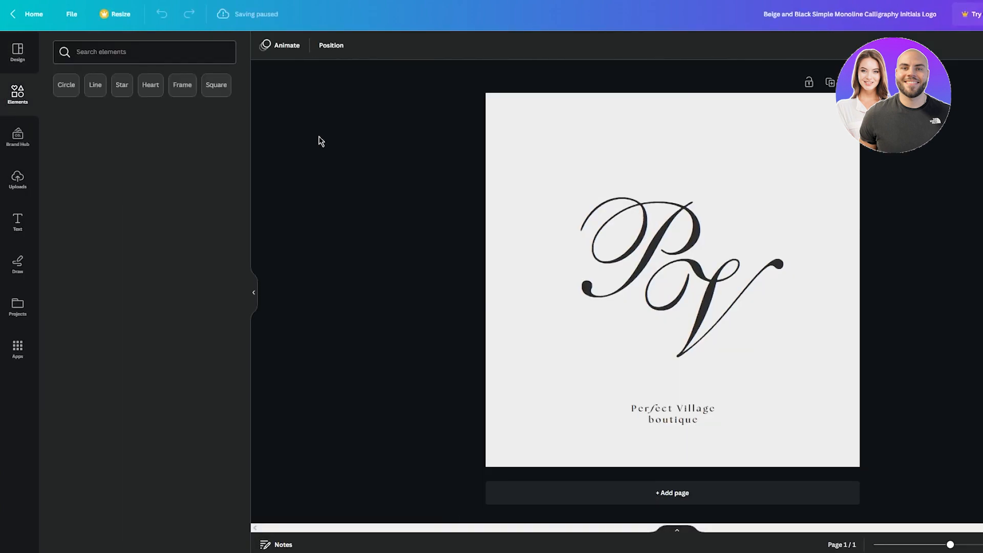
{"action": "left_click_drag", "start_coordinate": [430, 149], "coordinate": [972, 415]}
{"action": "key", "text": "Delete"}
{"action": "left_click_drag", "start_coordinate": [455, 308], "coordinate": [915, 446]}
{"action": "key", "text": "Delete"}
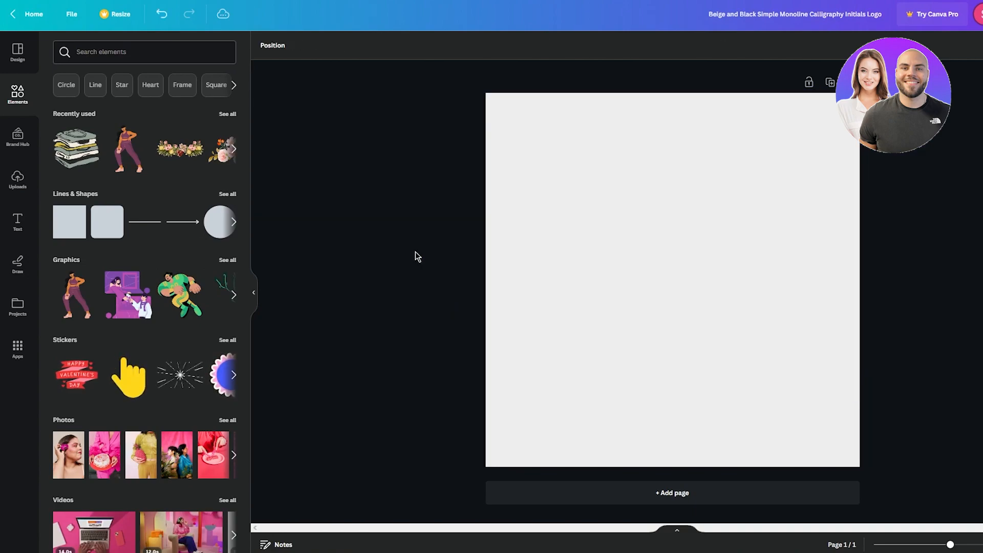
Step: Set the page background color to solid black
{"action": "left_click", "coordinate": [265, 45]}
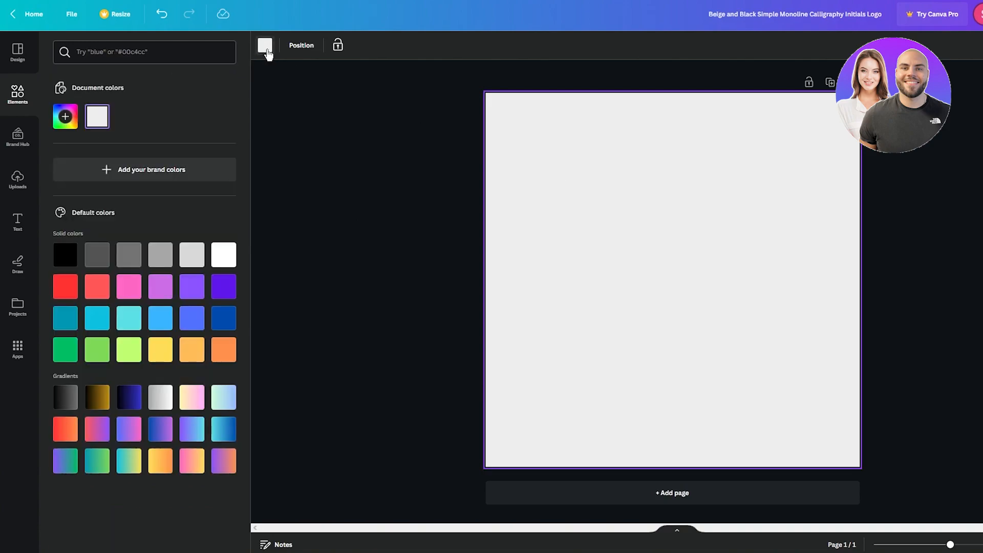
{"action": "left_click", "coordinate": [65, 259]}
{"action": "left_click", "coordinate": [384, 261]}
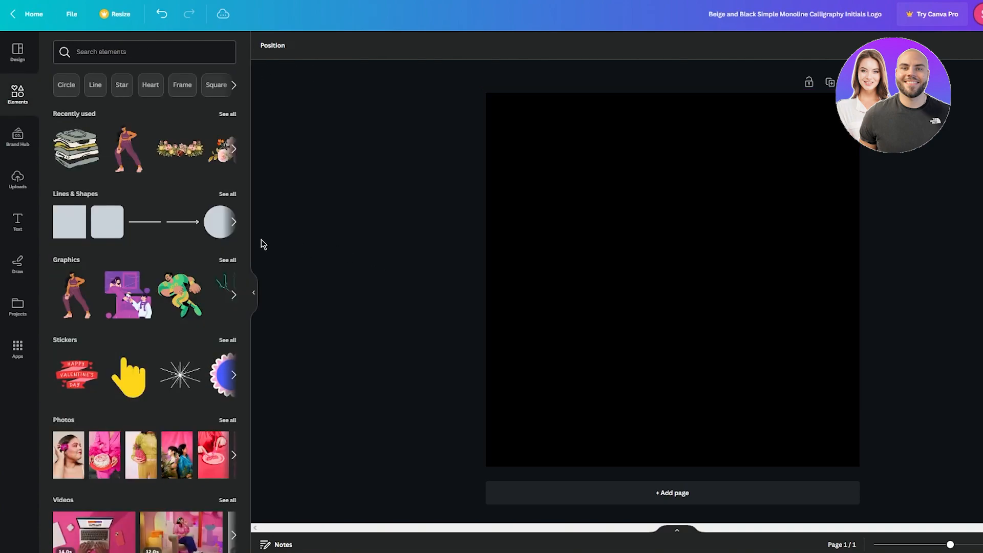
Step: Add a circle shape and enlarge it until it nearly fills the whole page
{"action": "left_click", "coordinate": [222, 216]}
{"action": "left_click_drag", "start_coordinate": [617, 223], "coordinate": [458, 129]}
{"action": "left_click_drag", "start_coordinate": [729, 336], "coordinate": [840, 500]}
{"action": "left_click", "coordinate": [961, 351]}
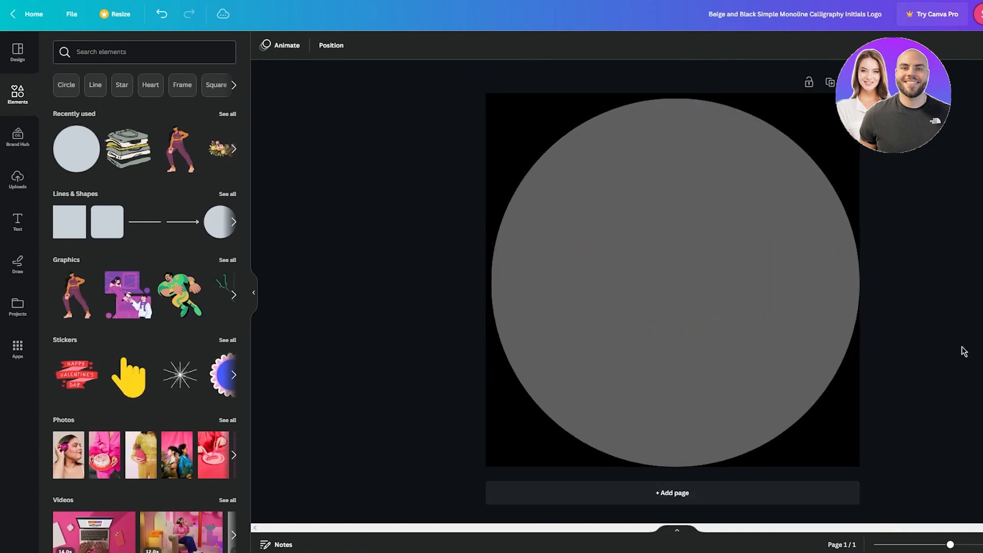
Step: Fill the large circle with solid white
{"action": "left_click", "coordinate": [712, 268]}
{"action": "left_click", "coordinate": [317, 49]}
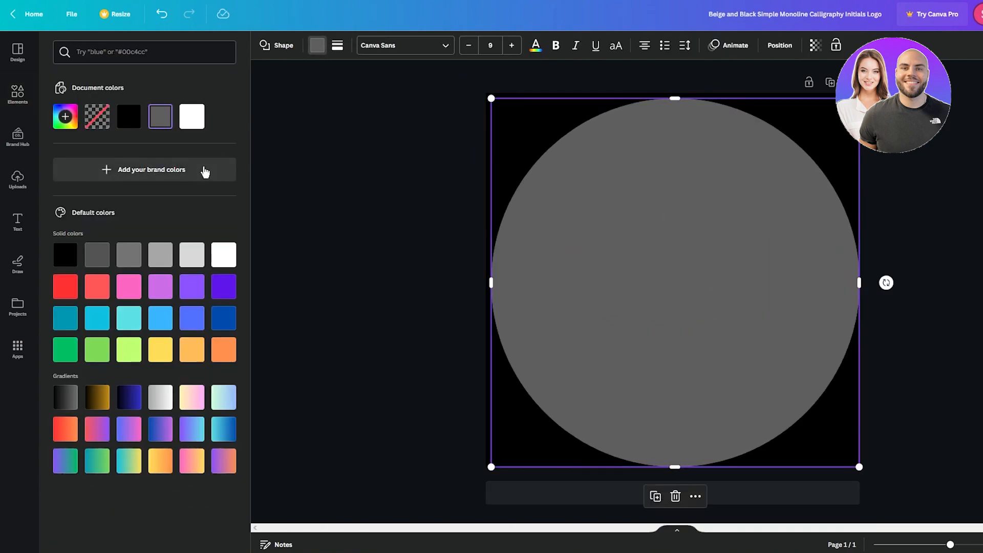
{"action": "left_click", "coordinate": [191, 114]}
{"action": "left_click", "coordinate": [405, 204]}
Step: Try the blue-to-yellow gradient on the circle, and settle on the pink-to-yellow gradient fill
{"action": "left_click", "coordinate": [654, 280]}
{"action": "left_click", "coordinate": [321, 50]}
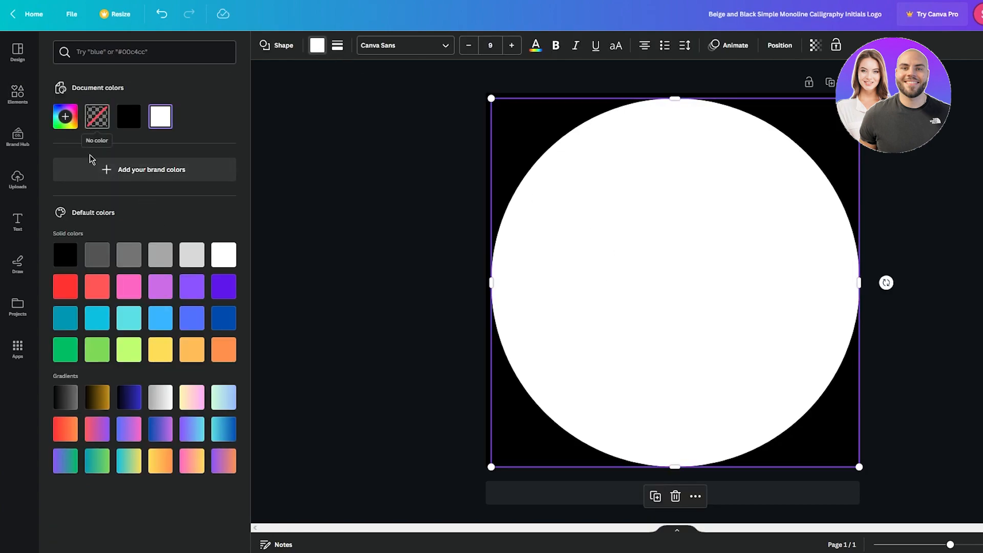
{"action": "left_click", "coordinate": [132, 460]}
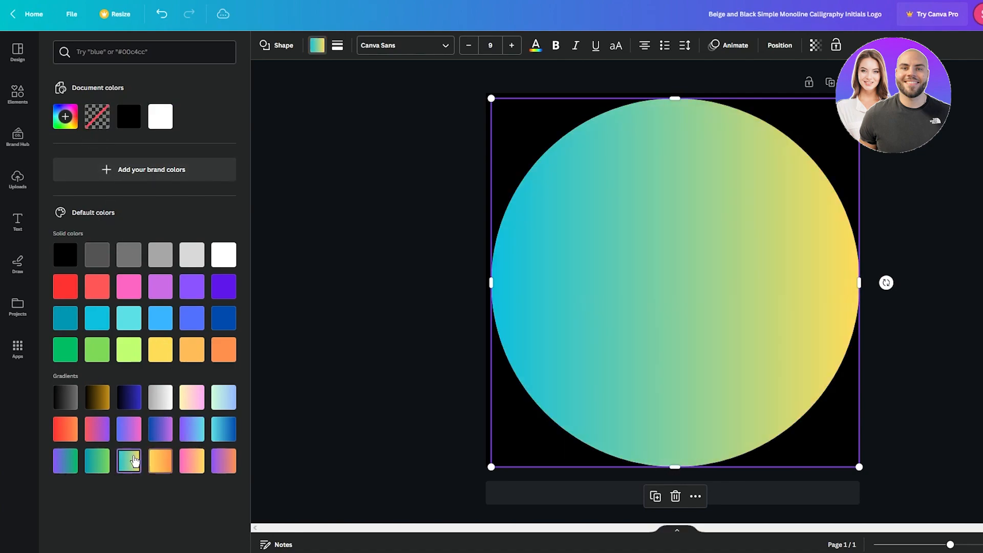
{"action": "left_click", "coordinate": [191, 461]}
Step: Try the vertical, diagonal and radial gradient styles on the circle, and return it to the horizontal style
{"action": "left_click", "coordinate": [65, 116]}
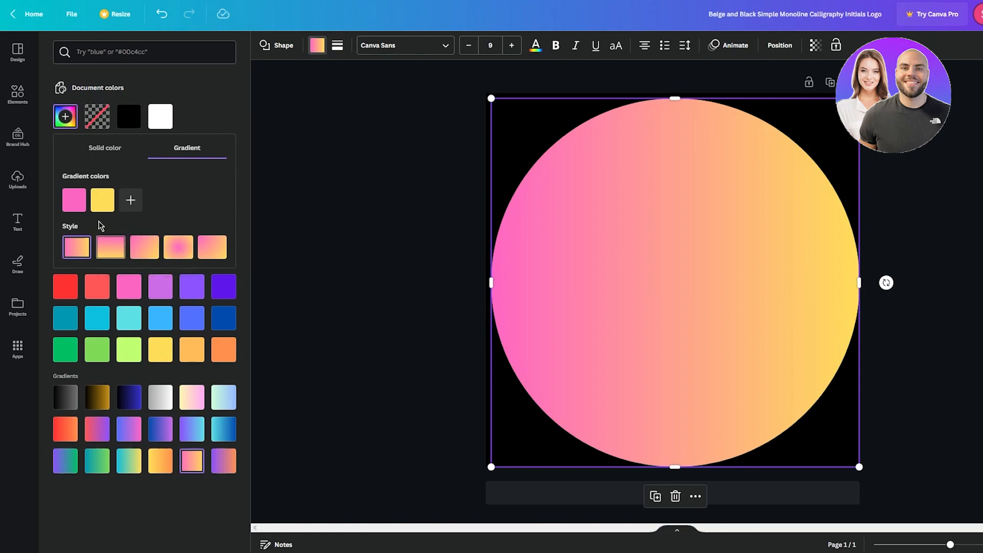
{"action": "left_click", "coordinate": [112, 247]}
{"action": "left_click", "coordinate": [137, 251]}
{"action": "left_click", "coordinate": [183, 255]}
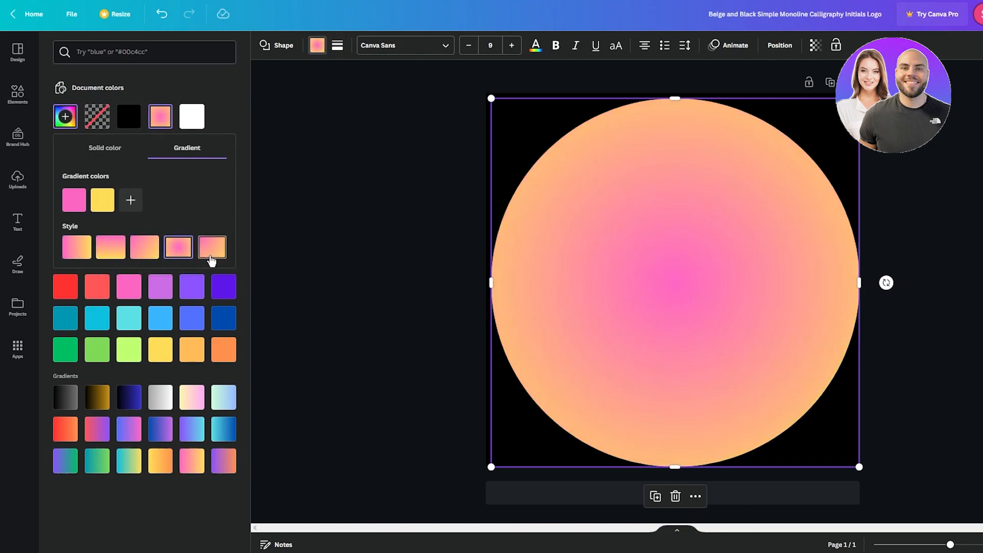
{"action": "left_click", "coordinate": [211, 254]}
{"action": "left_click", "coordinate": [84, 251]}
{"action": "left_click", "coordinate": [346, 257]}
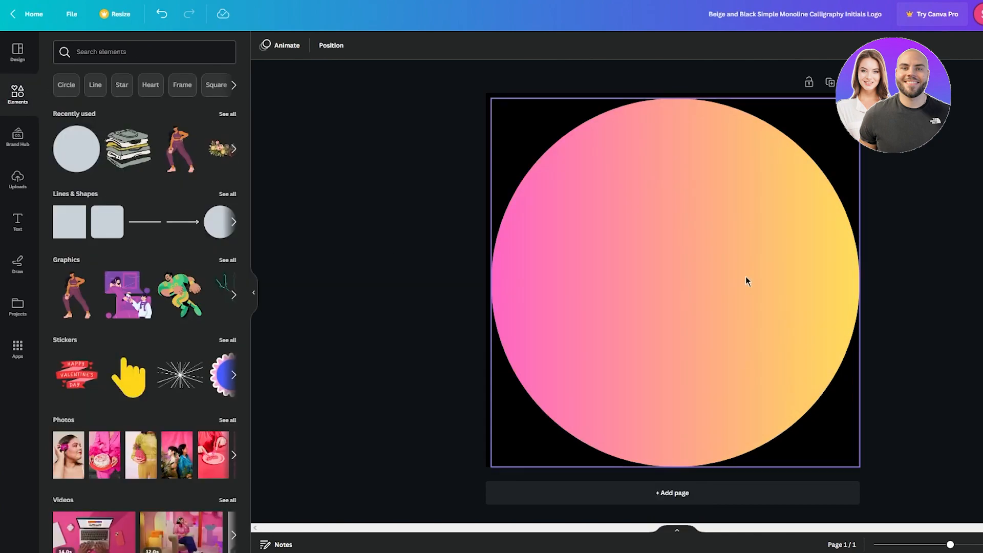
Step: Add the recently used "Ice Cream Party" font combination to the page and delete its small upper and lower text lines
{"action": "left_click", "coordinate": [25, 237]}
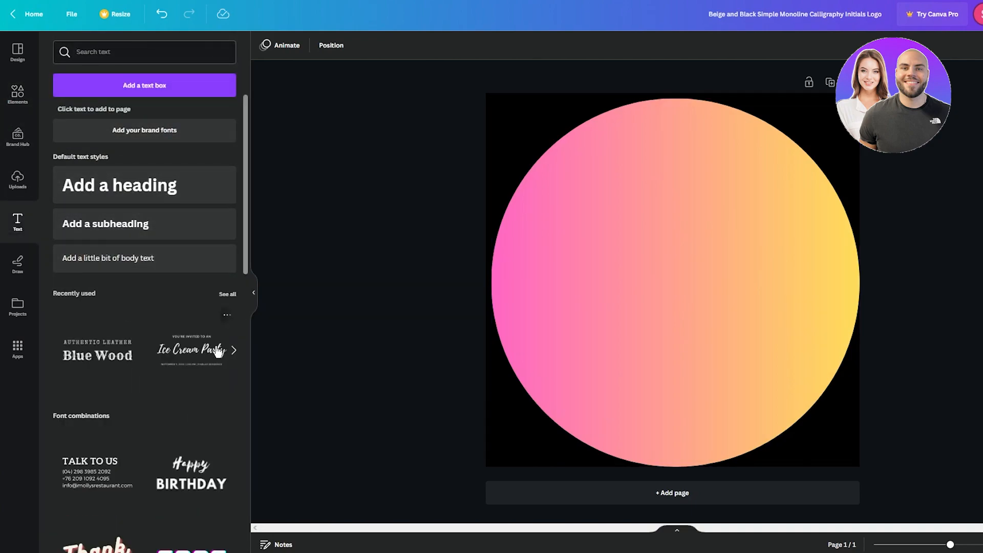
{"action": "scroll", "coordinate": [174, 364], "scroll_direction": "down", "scroll_amount": 5}
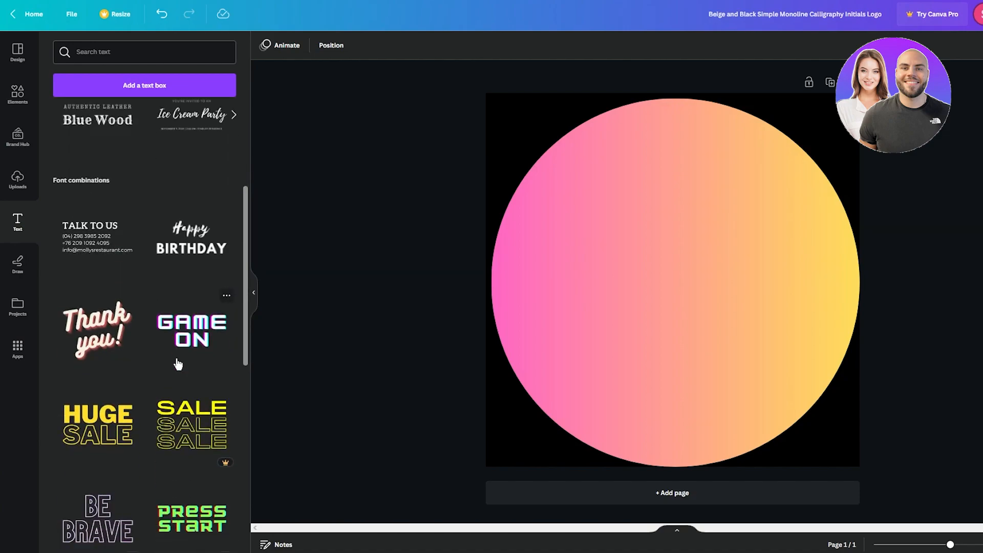
{"action": "scroll", "coordinate": [178, 364], "scroll_direction": "up", "scroll_amount": 5}
{"action": "scroll", "coordinate": [161, 351], "scroll_direction": "down", "scroll_amount": 4}
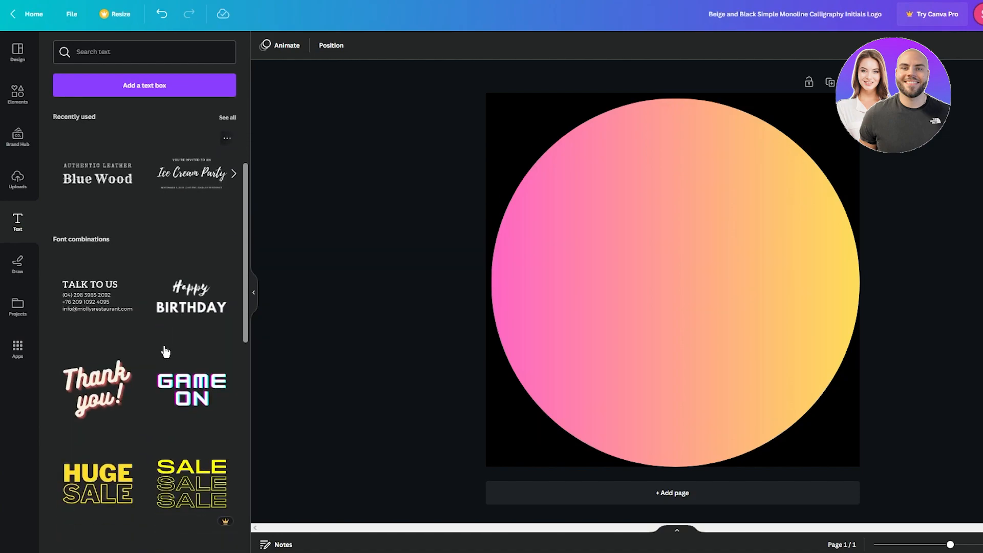
{"action": "scroll", "coordinate": [169, 347], "scroll_direction": "up", "scroll_amount": 3}
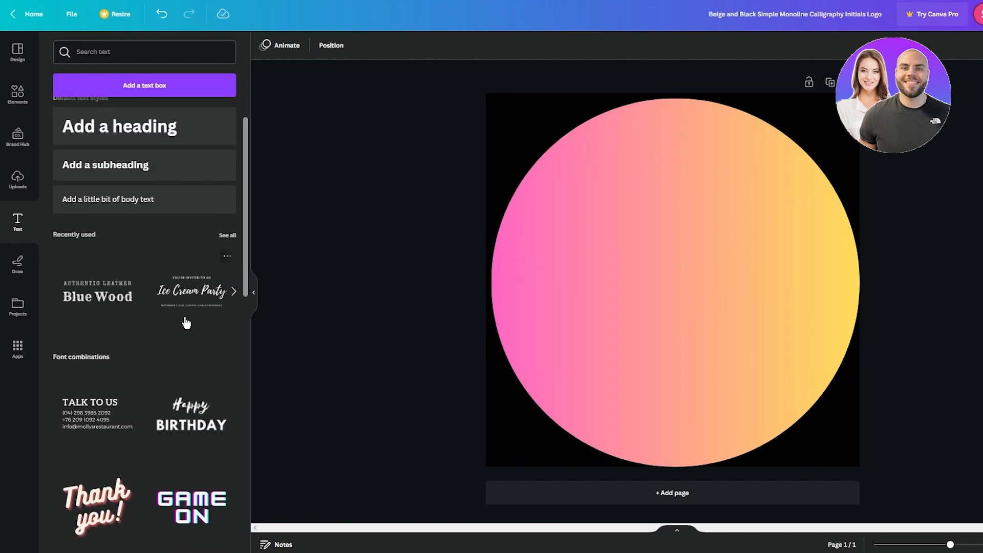
{"action": "left_click", "coordinate": [668, 231]}
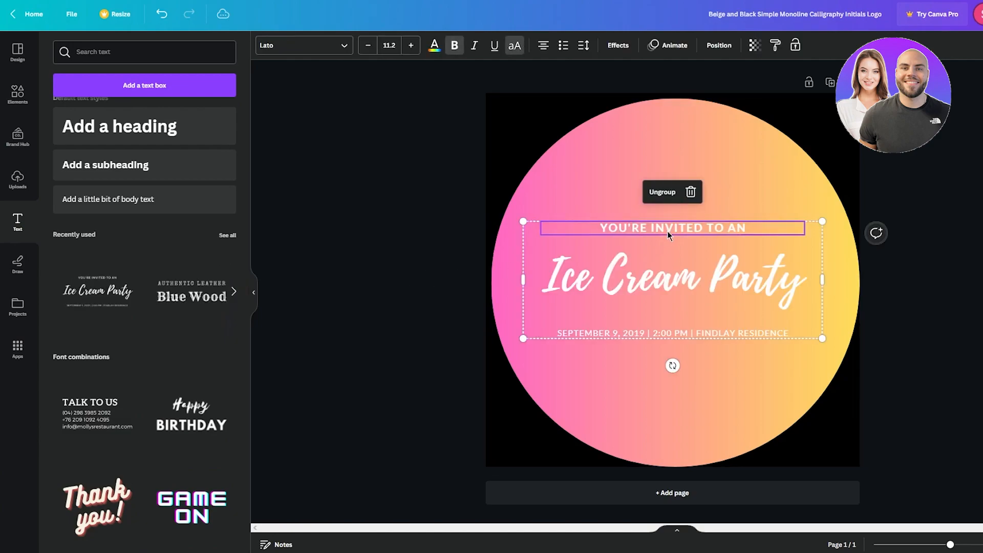
{"action": "key", "text": "Delete"}
{"action": "left_click", "coordinate": [680, 332]}
{"action": "key", "text": "Delete"}
Step: Replace the "Ice Cream Party" text with the initials "J S"
{"action": "double_click", "coordinate": [650, 276]}
{"action": "type", "text": "J"}
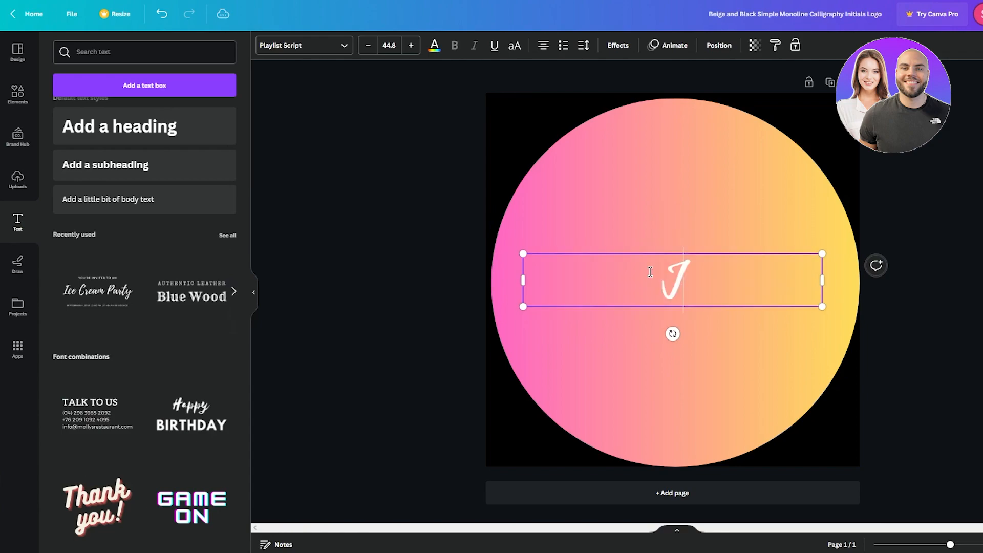
{"action": "type", "text": "s"}
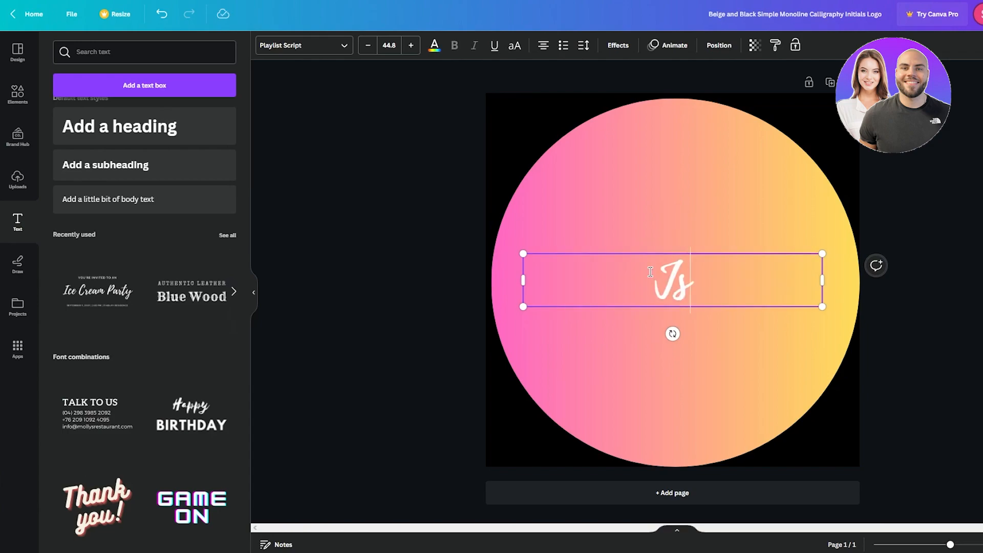
{"action": "type", "text": "S"}
{"action": "left_click", "coordinate": [923, 234]}
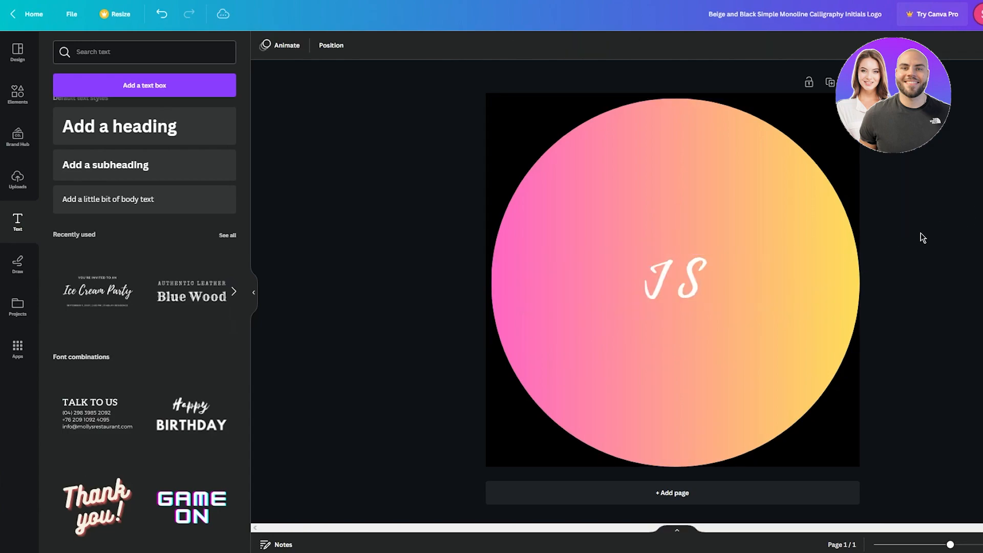
Step: Set the font size of the "J S" text to 144
{"action": "left_click", "coordinate": [727, 274]}
{"action": "left_click", "coordinate": [397, 47]}
{"action": "left_click_drag", "start_coordinate": [441, 175], "coordinate": [445, 358]}
{"action": "left_click", "coordinate": [400, 378]}
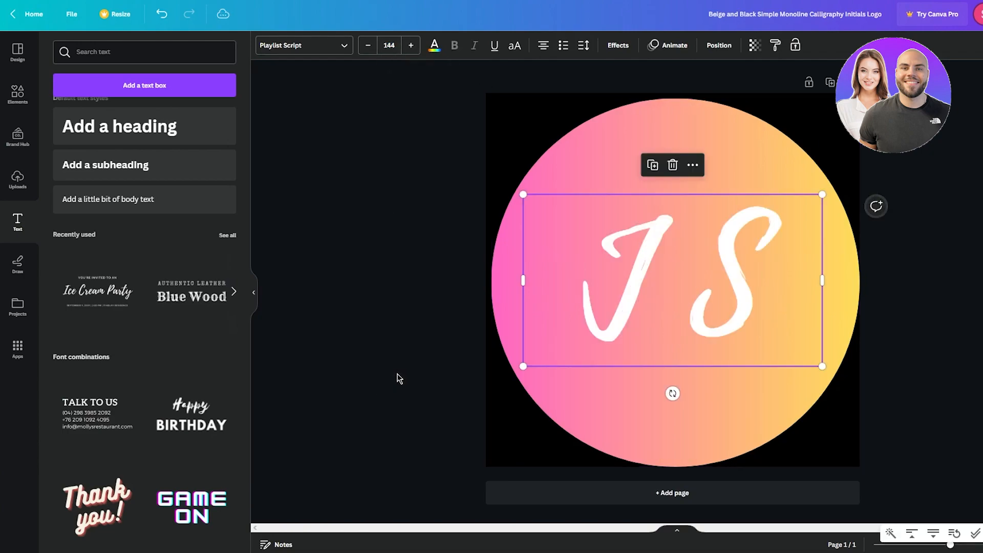
Step: Enlarge the "J S" lettering beyond size 144 until it spans most of the circle, and adjust its position to center it
{"action": "left_click", "coordinate": [390, 45]}
{"action": "left_click", "coordinate": [411, 45]}
{"action": "left_click", "coordinate": [411, 45]}
{"action": "left_click", "coordinate": [411, 45]}
{"action": "left_click", "coordinate": [411, 45]}
{"action": "left_click", "coordinate": [413, 45]}
{"action": "left_click", "coordinate": [413, 45]}
{"action": "left_click", "coordinate": [413, 45]}
{"action": "left_click", "coordinate": [413, 45]}
{"action": "left_click", "coordinate": [413, 45]}
{"action": "left_click", "coordinate": [413, 45]}
{"action": "left_click", "coordinate": [413, 45]}
{"action": "left_click", "coordinate": [888, 228]}
{"action": "left_click_drag", "start_coordinate": [785, 223], "coordinate": [785, 231]}
{"action": "left_click", "coordinate": [948, 246]}
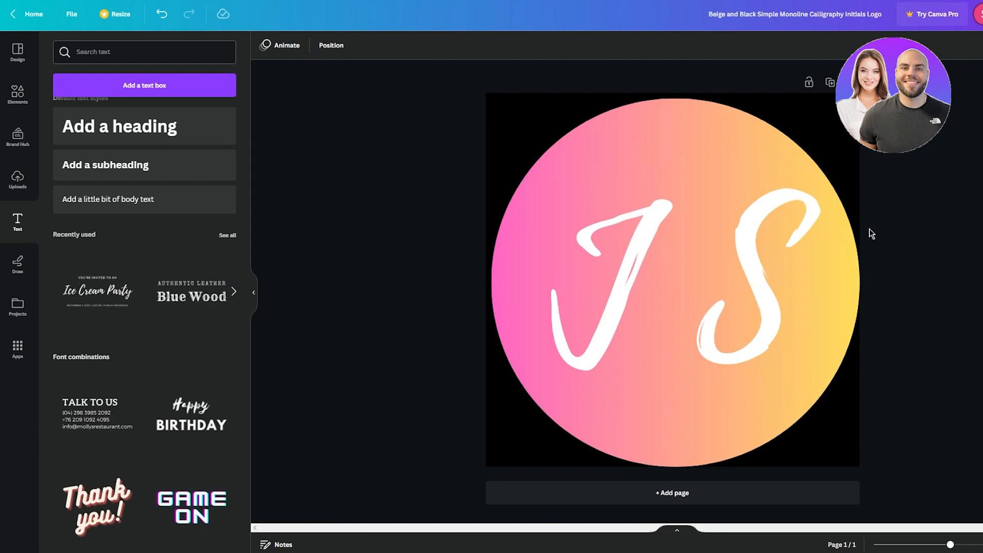
Step: Download the finished "J S" design as a PNG file
{"action": "left_click", "coordinate": [953, 17]}
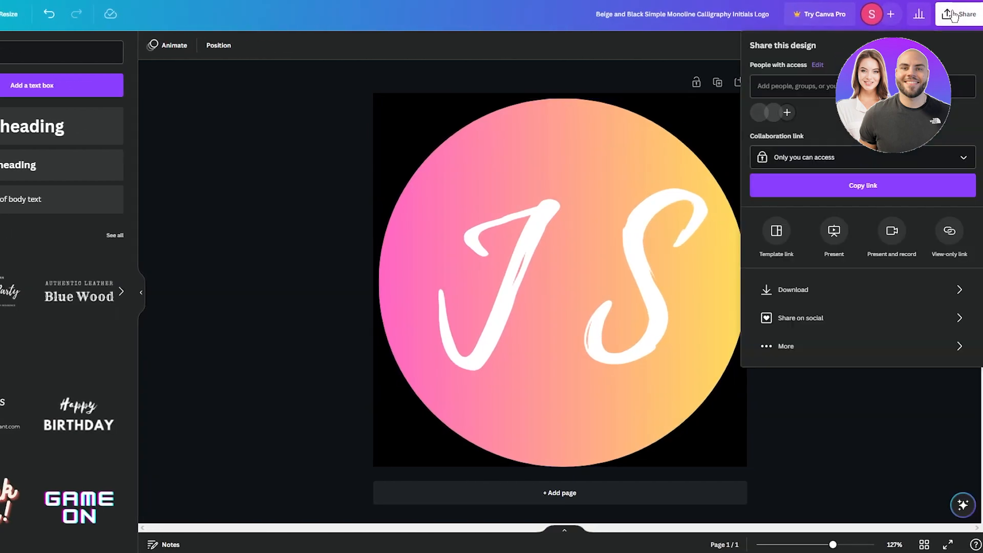
{"action": "left_click", "coordinate": [812, 291]}
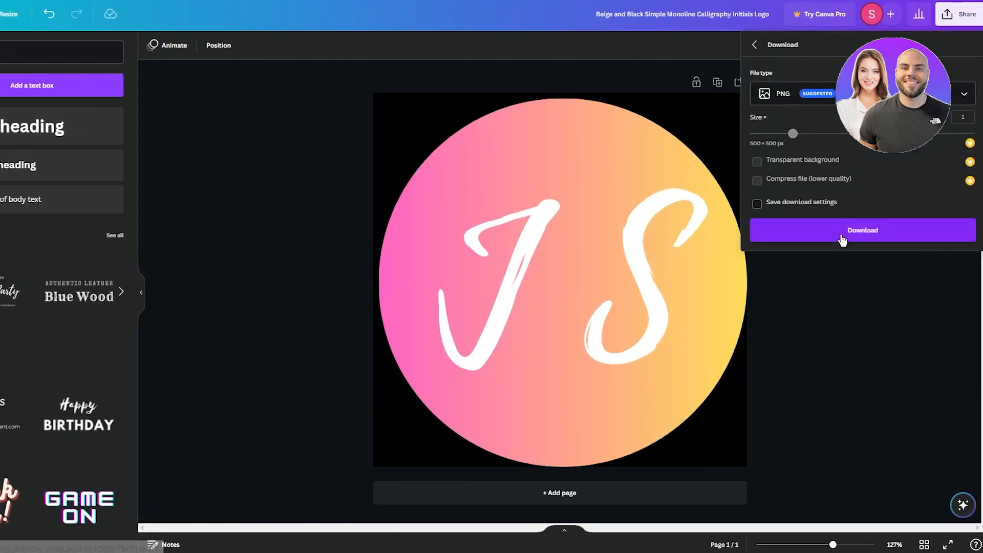
{"action": "left_click", "coordinate": [811, 229]}
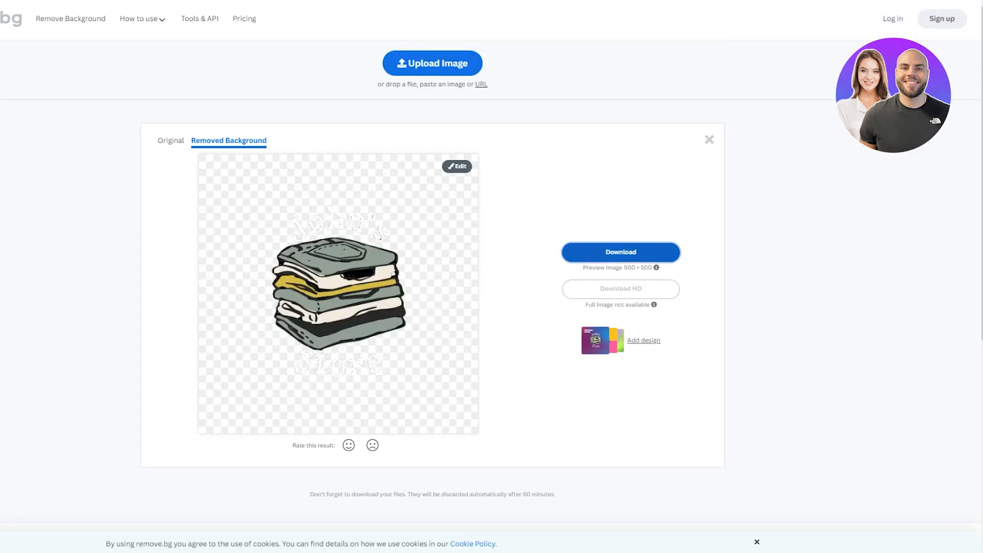
Step: Switch to the Shopify theme editor, upload the downloaded Beige and Black Simple Monoline PNG as the theme's favicon image, and save
{"action": "left_click", "coordinate": [952, 1]}
{"action": "left_click_drag", "start_coordinate": [839, 46], "coordinate": [707, 133]}
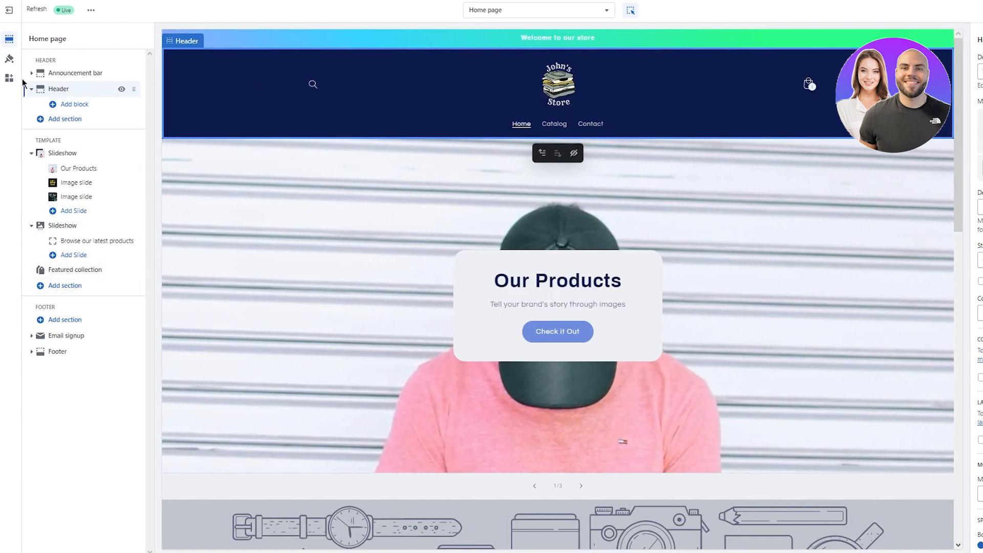
{"action": "left_click", "coordinate": [10, 58]}
{"action": "left_click", "coordinate": [83, 276]}
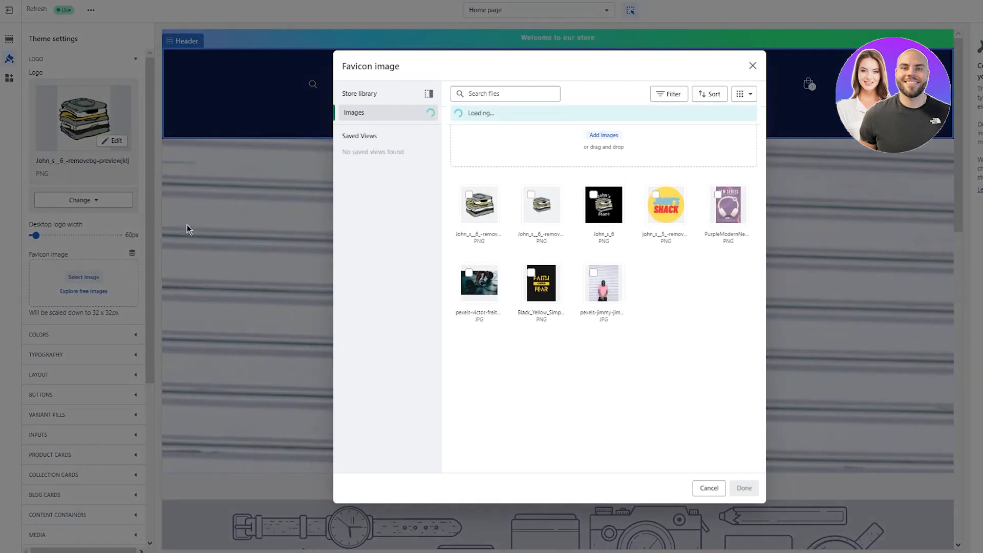
{"action": "left_click", "coordinate": [636, 132]}
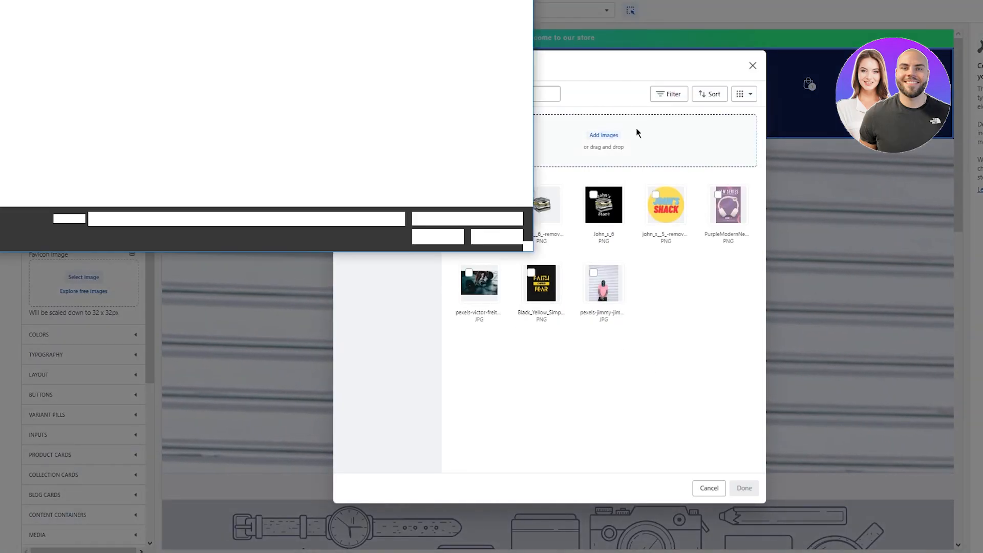
{"action": "left_click", "coordinate": [106, 55]}
{"action": "double_click", "coordinate": [106, 55]}
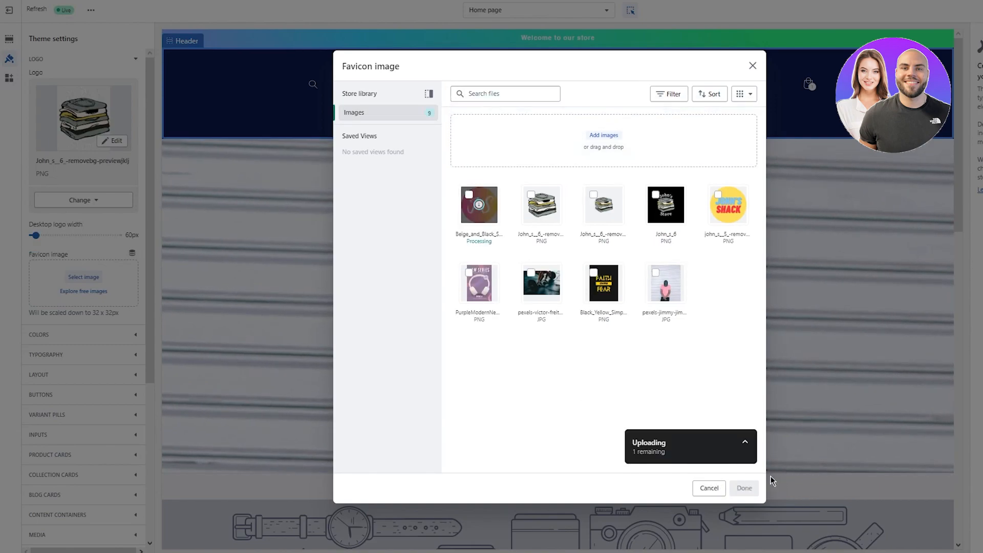
{"action": "left_click", "coordinate": [745, 488]}
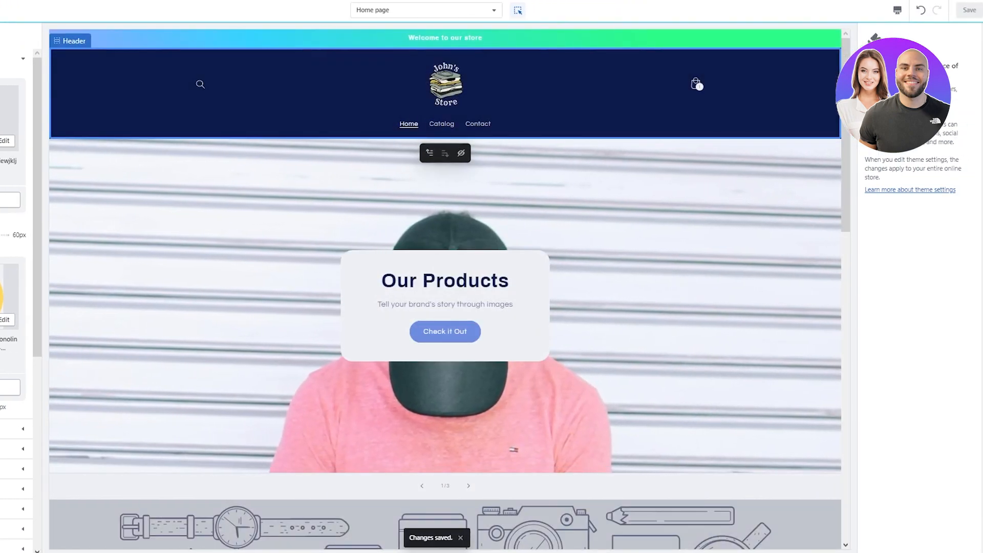
Step: Exit the theme editor and open the online store to view the customized storefront
{"action": "scroll", "coordinate": [584, 143], "scroll_direction": "down", "scroll_amount": 15}
{"action": "scroll", "coordinate": [593, 148], "scroll_direction": "up", "scroll_amount": 15}
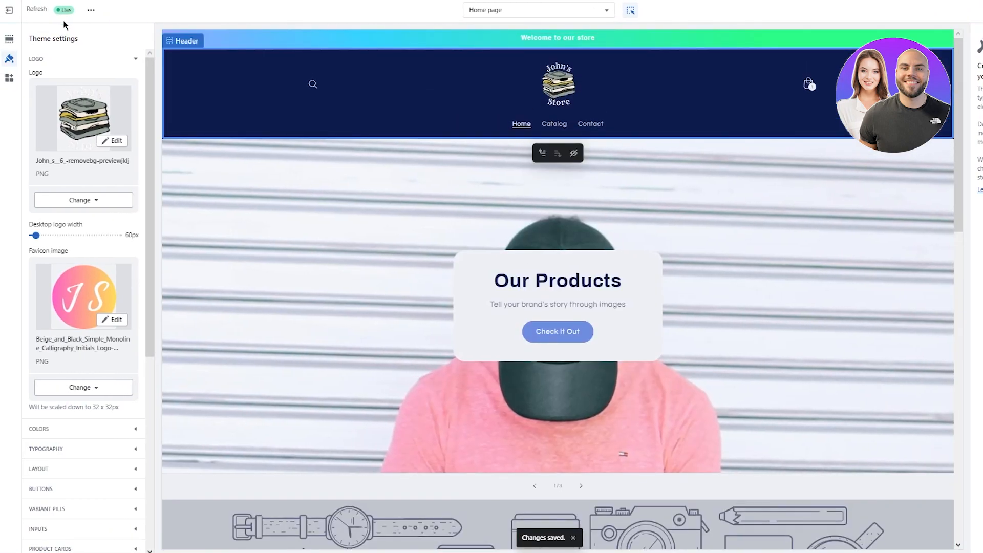
{"action": "left_click", "coordinate": [9, 10]}
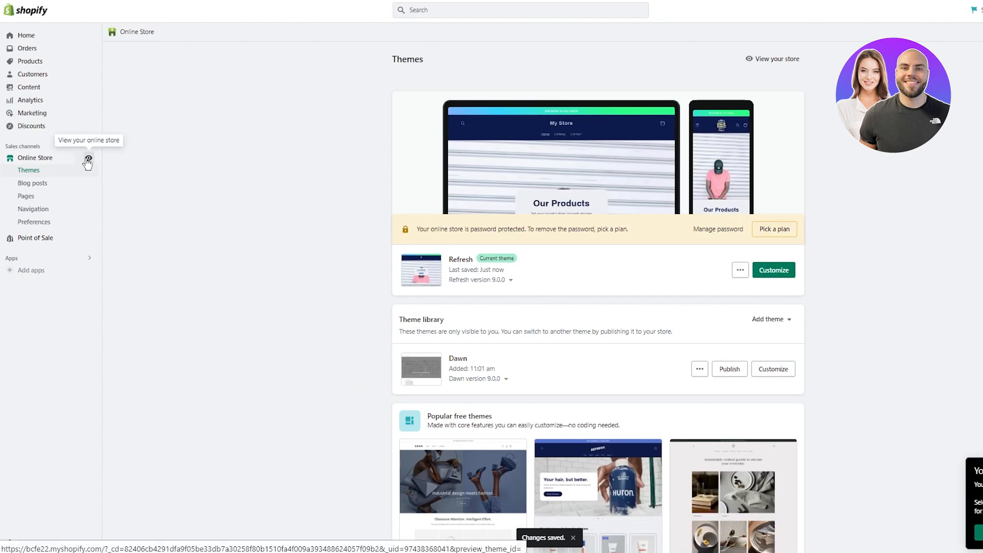
{"action": "left_click", "coordinate": [90, 158]}
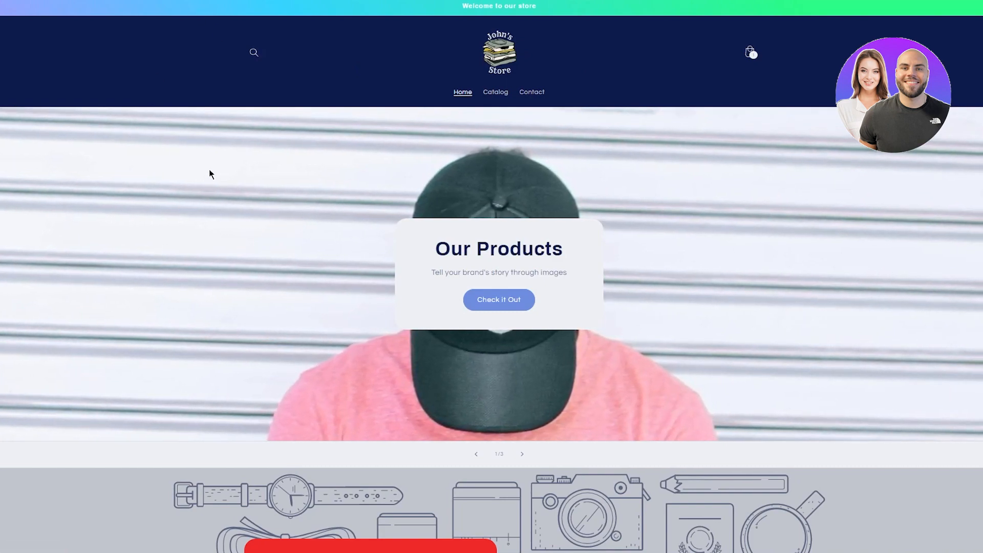
Step: Review the storefront's home page down to the featured products, and open the shopping cart
{"action": "scroll", "coordinate": [128, 163], "scroll_direction": "down", "scroll_amount": 15}
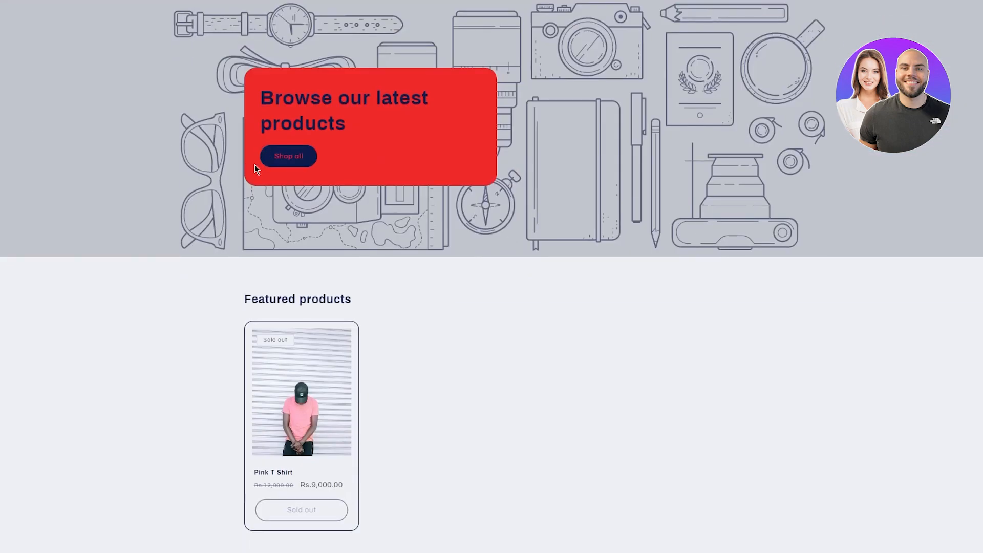
{"action": "scroll", "coordinate": [287, 154], "scroll_direction": "up", "scroll_amount": 15}
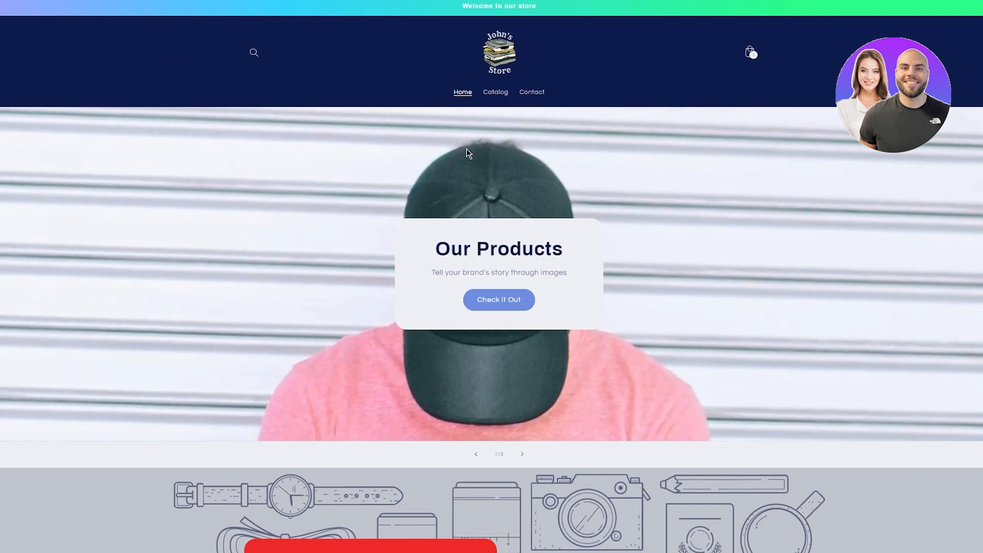
{"action": "left_click", "coordinate": [756, 62]}
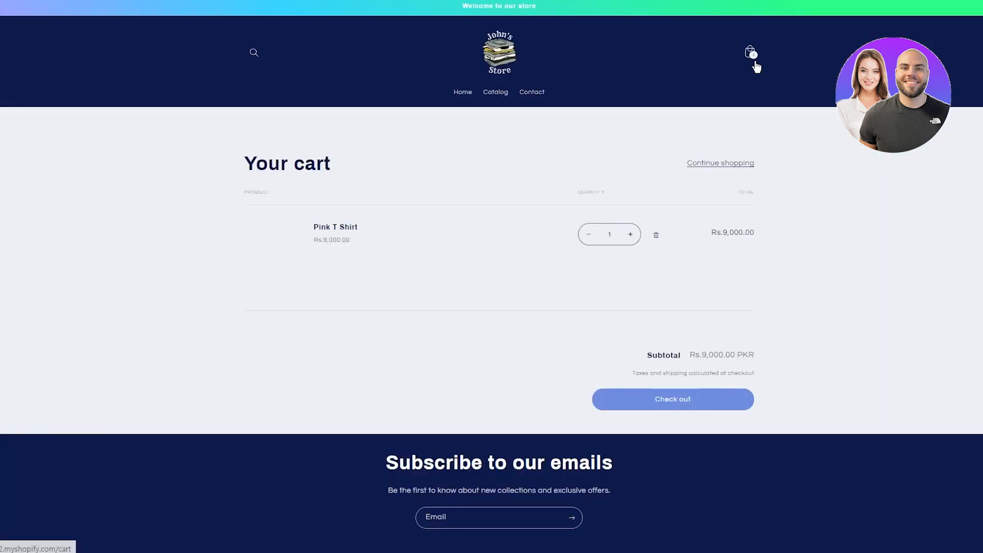